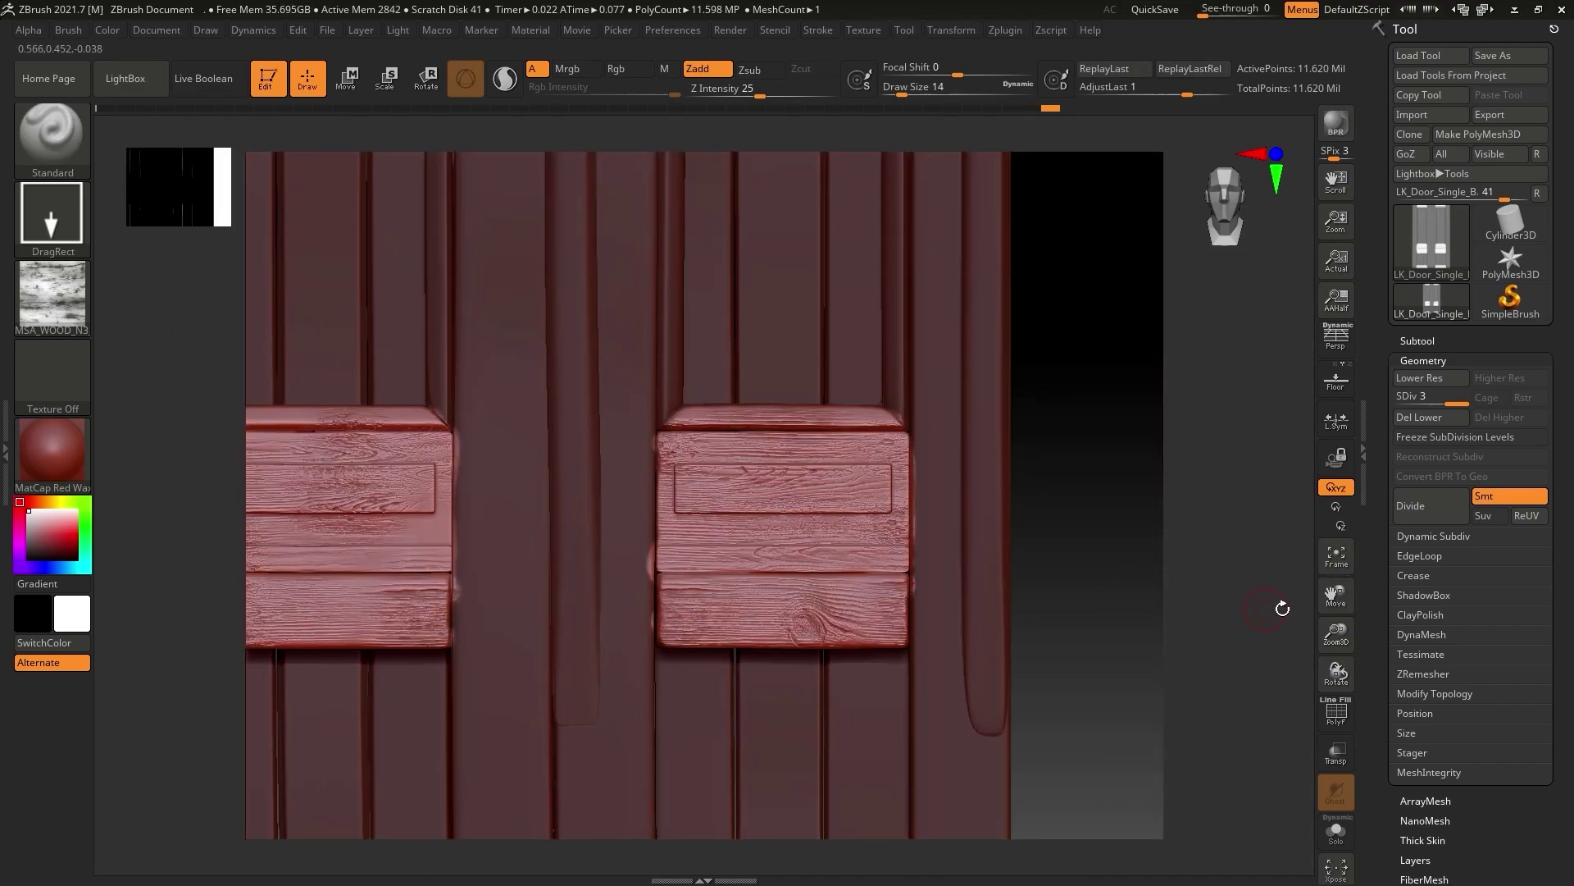
Stamp wood grain alphas across both top rails of the door.
click(52, 297)
click(704, 309)
drag(950, 507, 877, 557)
drag(755, 495, 811, 558)
alt+right_drag(357, 613, 756, 614)
drag(726, 480, 788, 512)
mouse_move(574, 484)
mouse_down()
mouse_move(639, 521)
mouse_move(718, 520)
mouse_up()
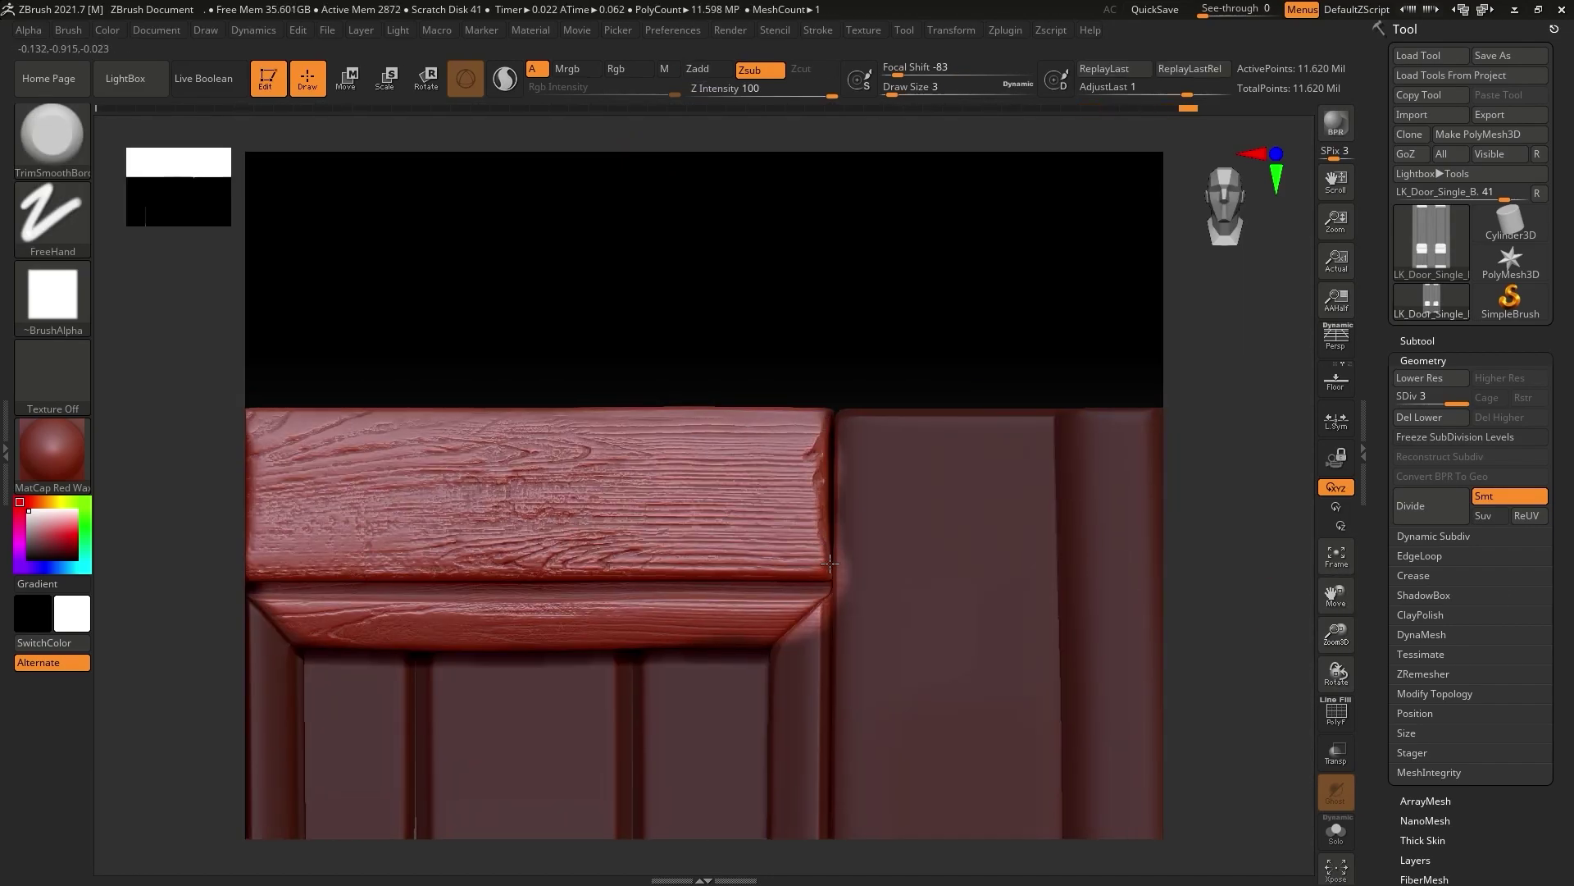
Chip the ends and edges of the top-left rail using the TrimSmoothBorder brush at small draw sizes between 1 and 5.
drag(800, 572, 722, 571)
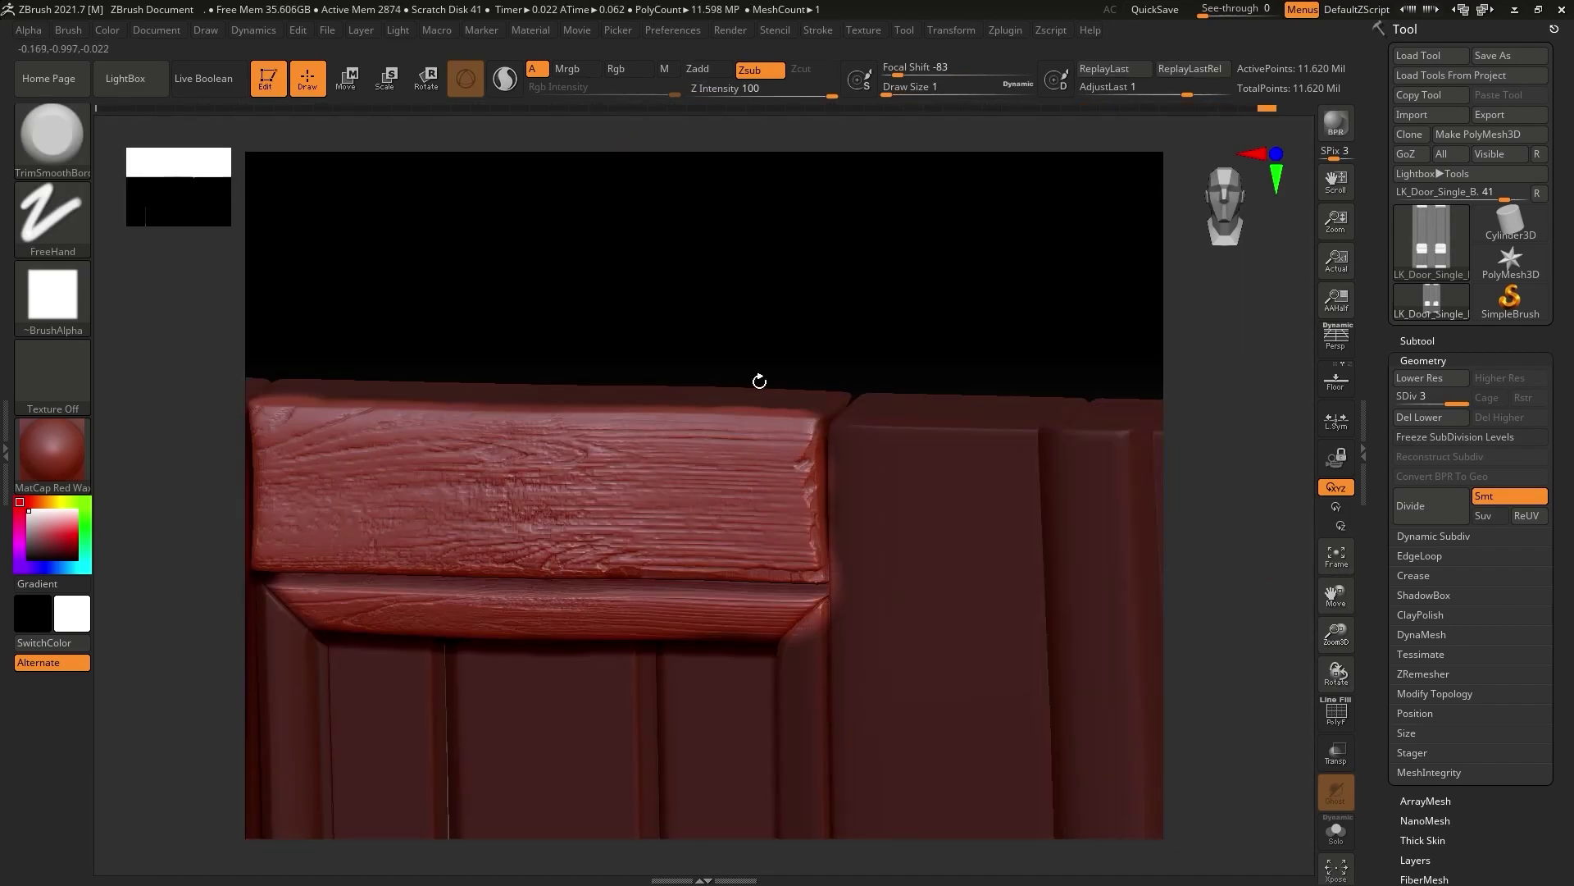
drag(707, 416, 633, 416)
alt+right_drag(596, 416, 886, 421)
drag(697, 502, 623, 500)
drag(623, 484, 625, 390)
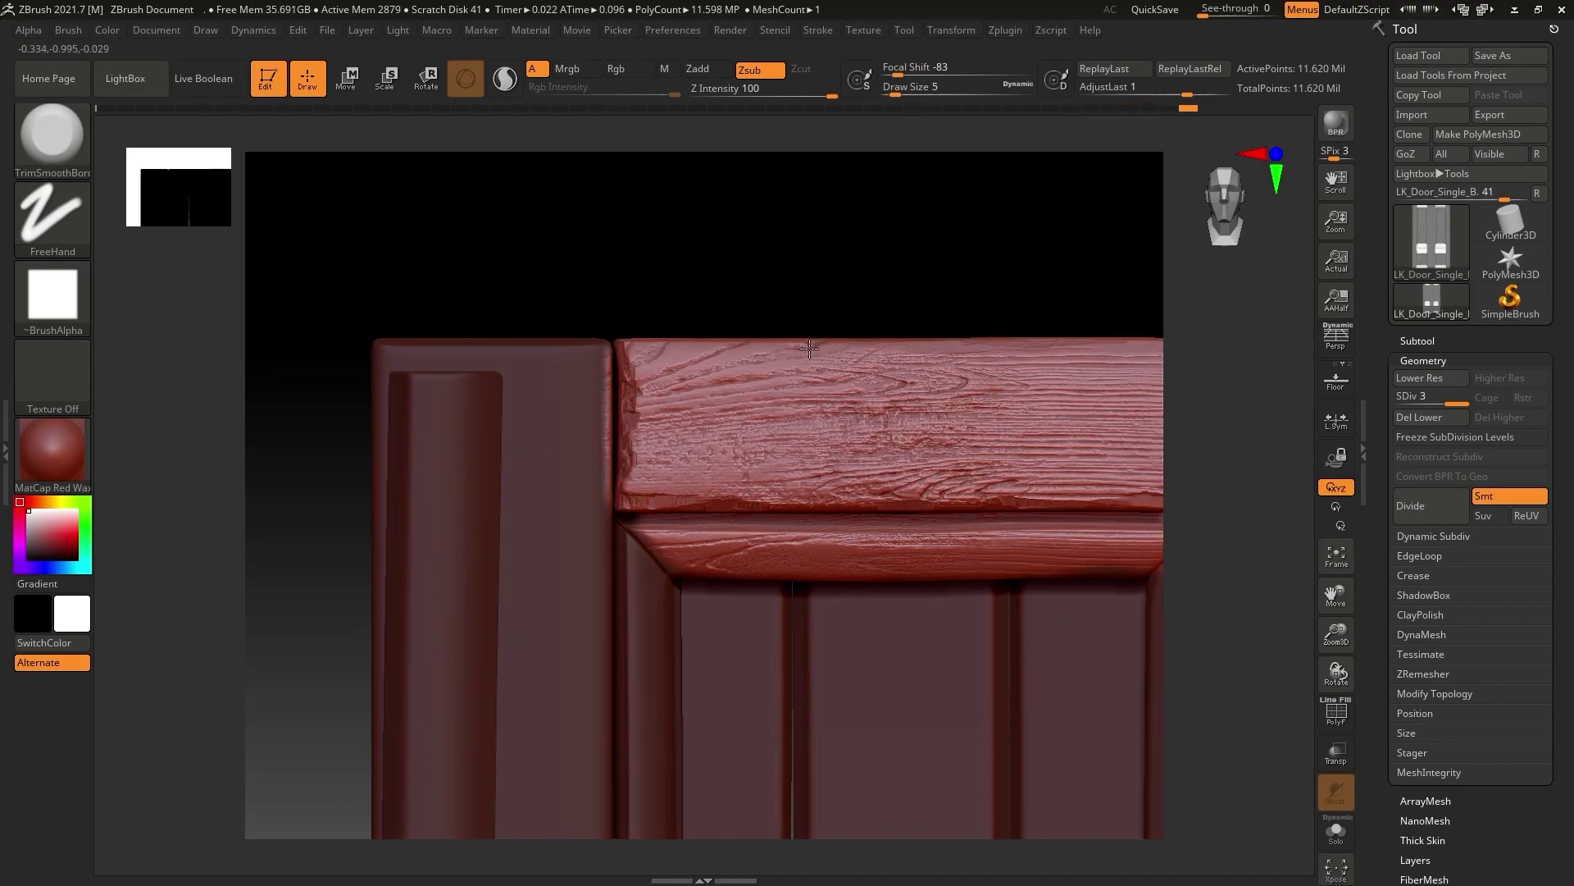
drag(654, 542, 908, 540)
alt+right_drag(908, 540, 463, 543)
drag(431, 504, 327, 504)
alt+right_drag(379, 505, 712, 568)
drag(843, 422, 787, 422)
right_drag(787, 422, 738, 459)
shift+right_drag(574, 459, 513, 443)
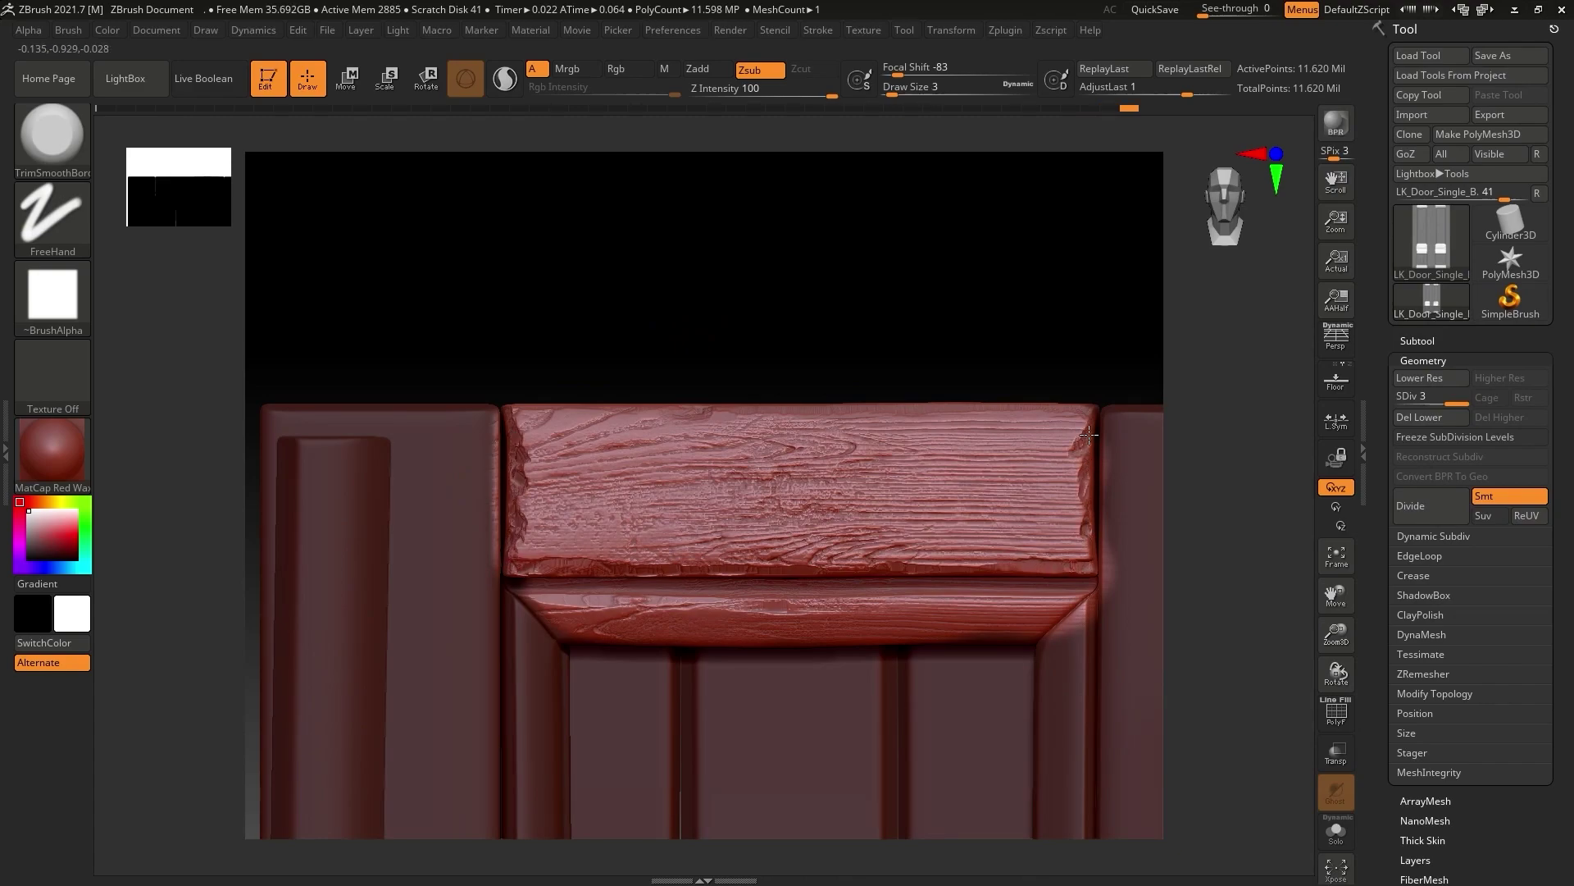
Carve small cracks and chips into the left end of the middle rail with the DamStandard brush at Draw Size 3.
key(b)
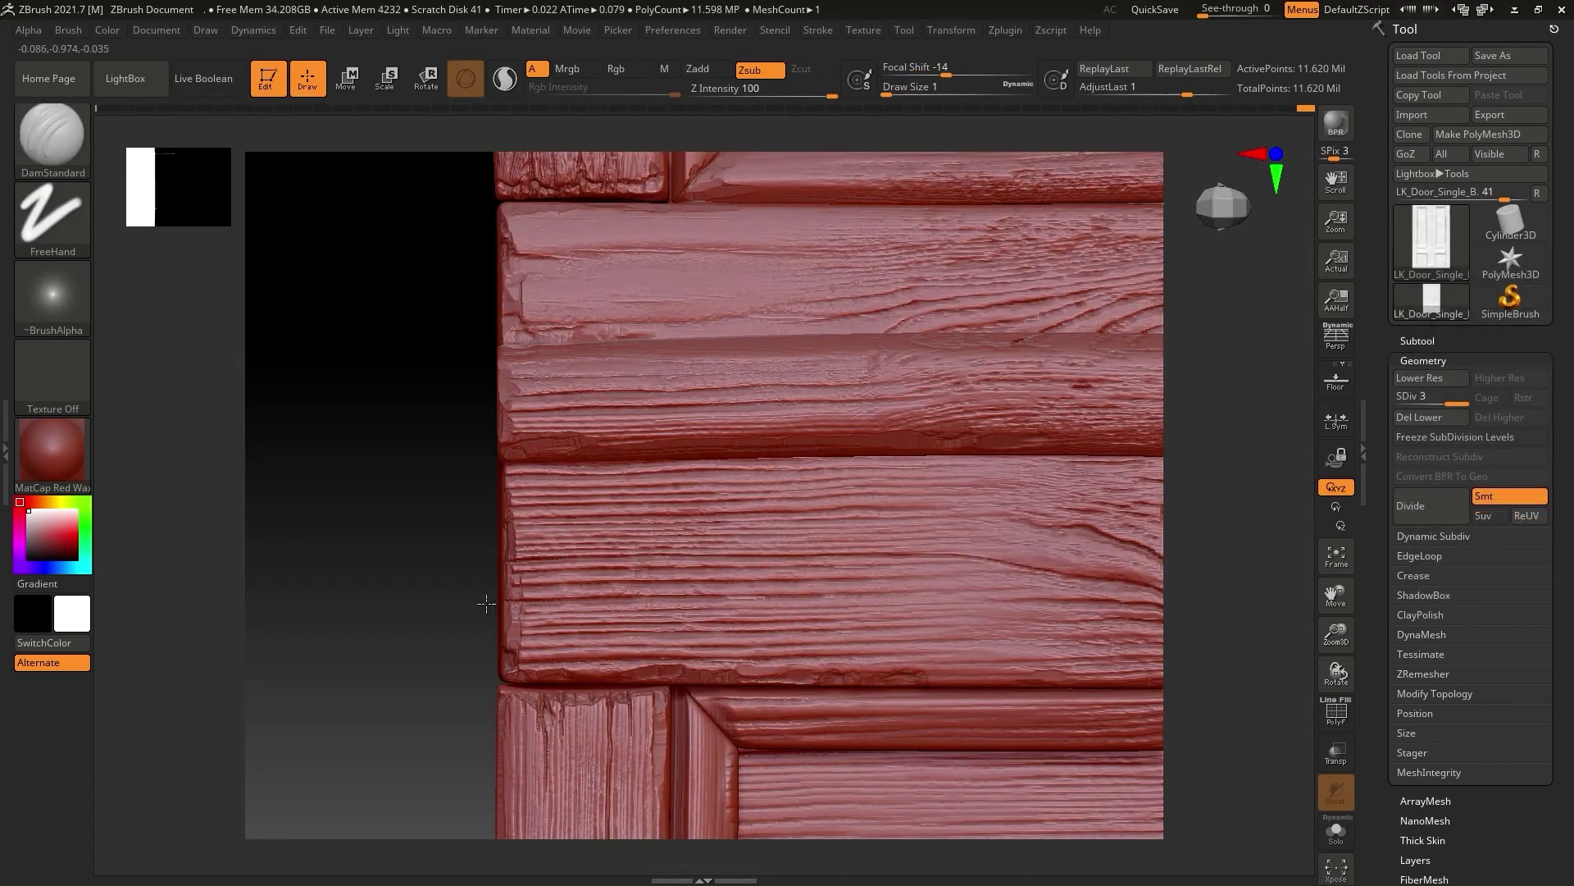
right_drag(535, 522, 512, 530)
right_drag(508, 661, 519, 604)
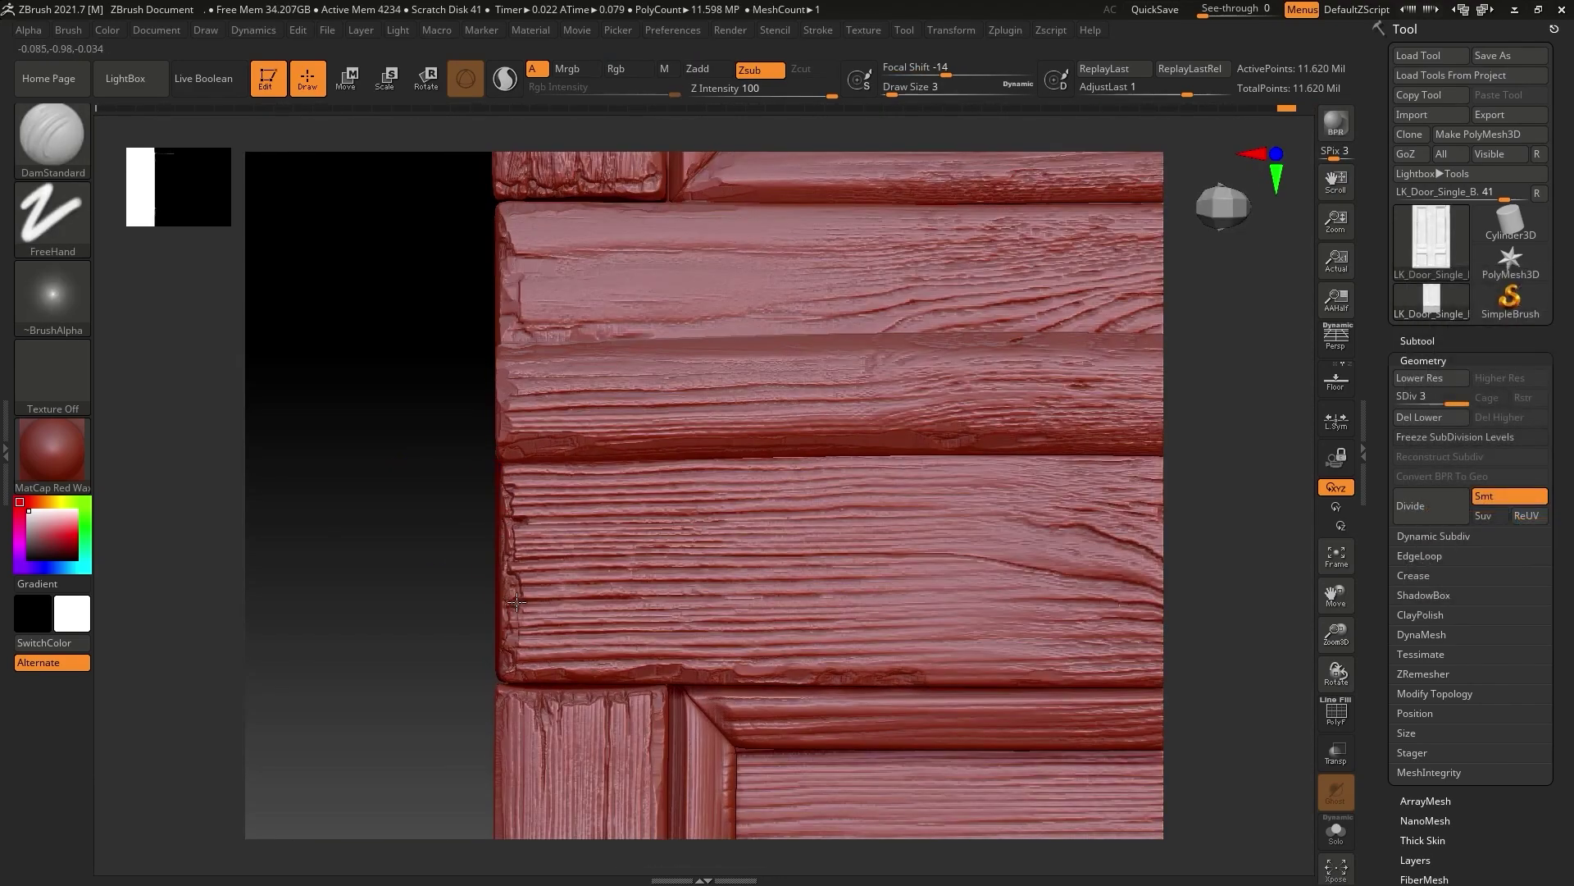
right_drag(506, 435, 542, 445)
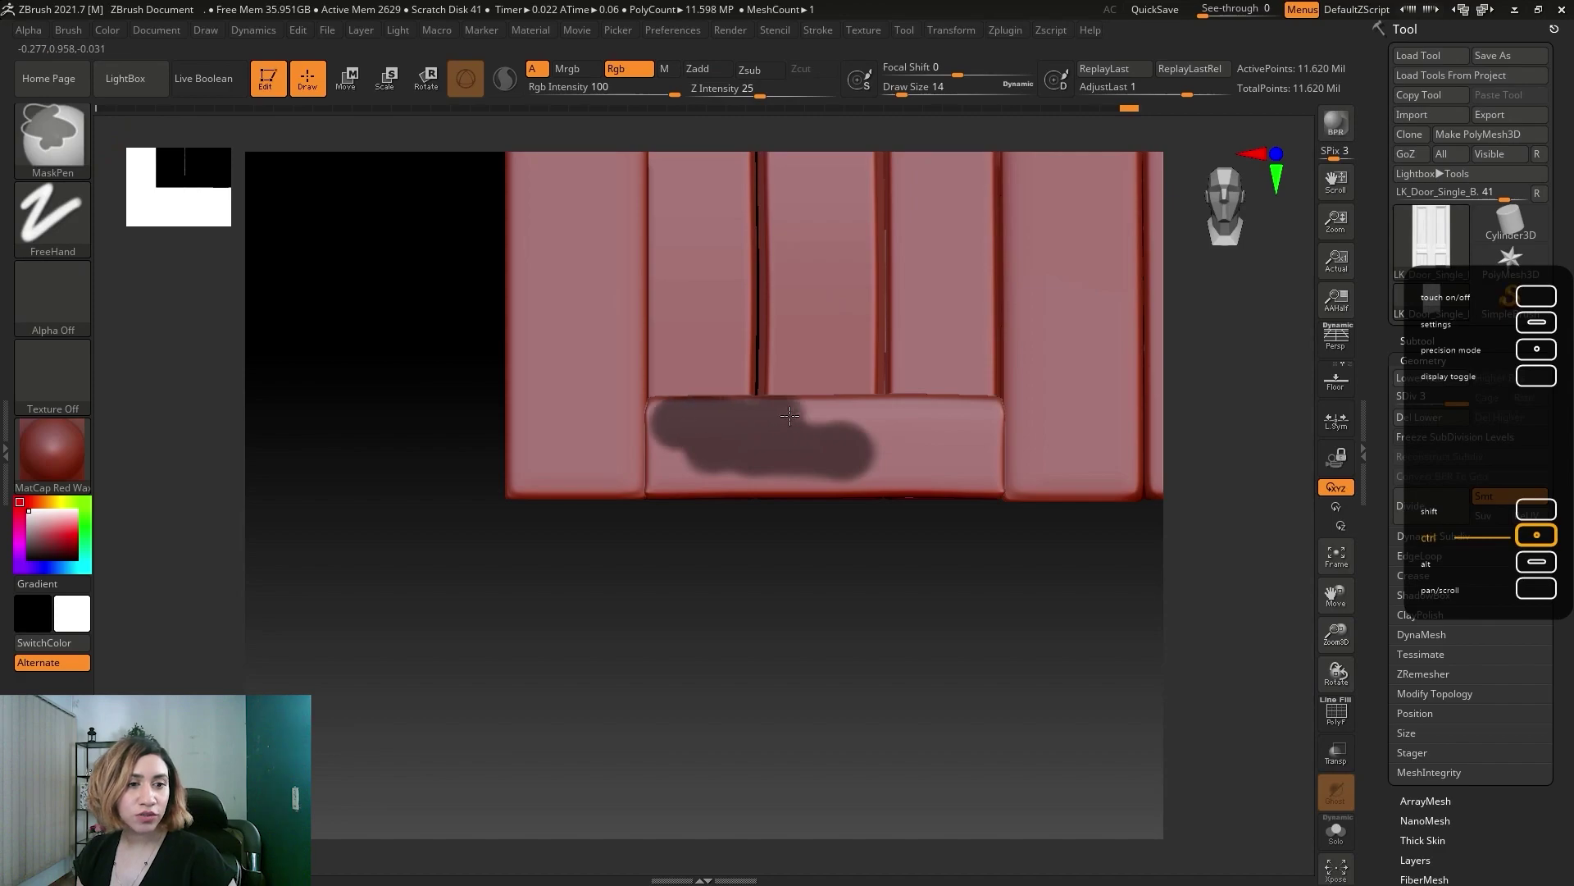
Paint a mask over the bottom-left rail and the right middle block, including its recessed panel.
mouse_move(963, 412)
mouse_down()
mouse_move(984, 479)
mouse_move(910, 455)
mouse_move(815, 464)
mouse_move(686, 426)
mouse_move(673, 465)
mouse_up()
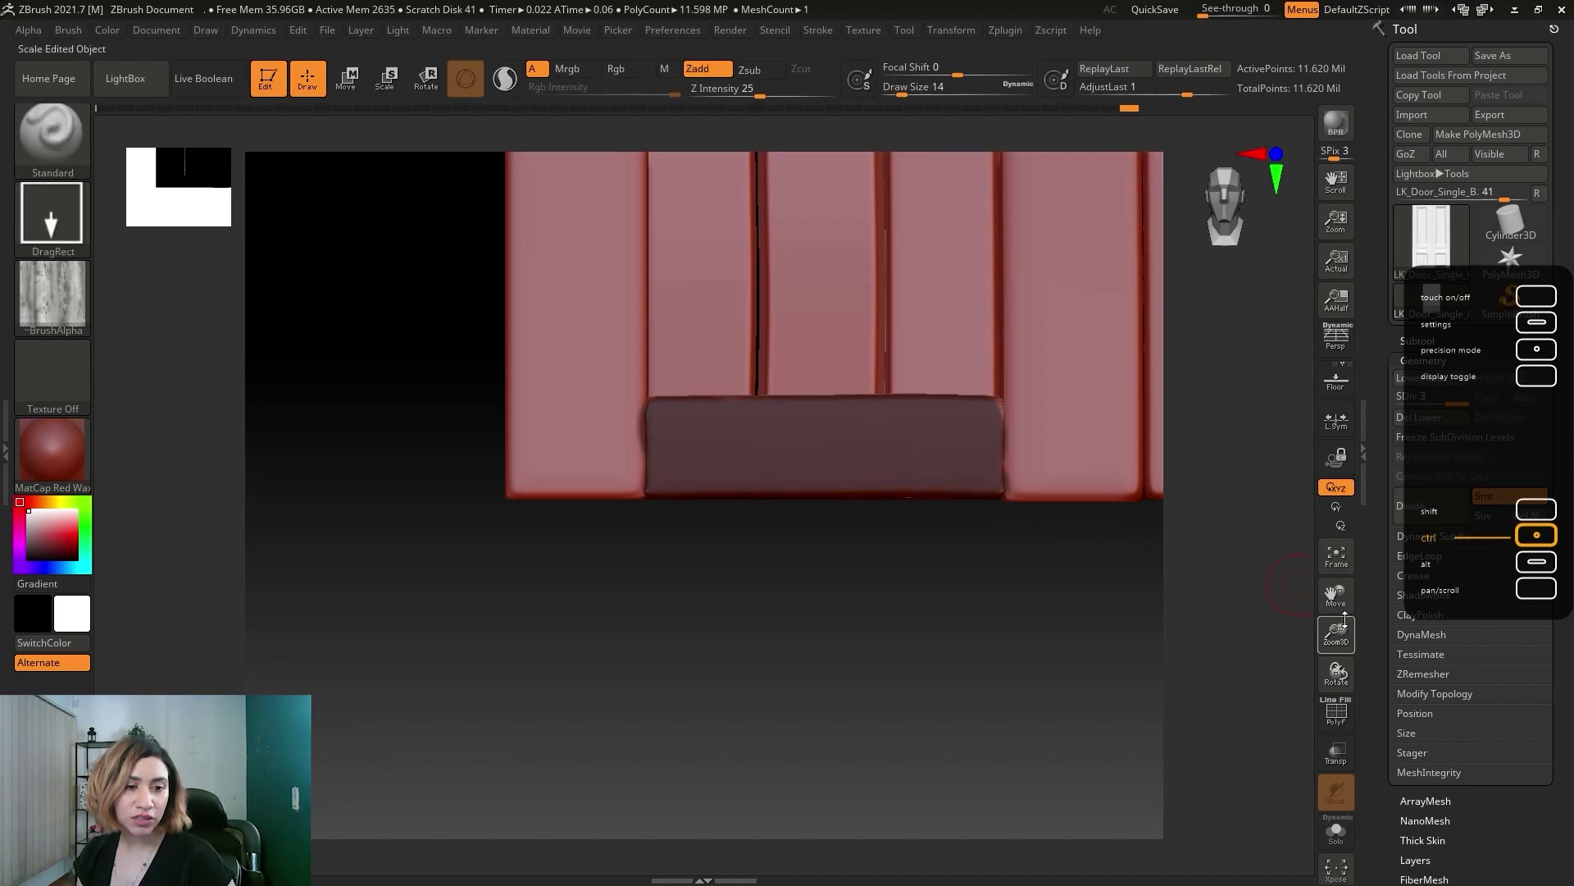
click(1336, 556)
mouse_move(1336, 633)
mouse_down()
mouse_move(1332, 590)
mouse_move(1333, 623)
mouse_up()
mouse_move(774, 508)
ctrl+mouse_down()
mouse_move(574, 505)
mouse_move(579, 526)
mouse_move(664, 558)
mouse_move(869, 492)
mouse_move(639, 484)
mouse_move(587, 456)
mouse_move(853, 451)
mouse_move(610, 453)
ctrl+mouse_up()
mouse_move(855, 508)
ctrl+mouse_down()
mouse_move(853, 562)
mouse_move(611, 562)
mouse_move(673, 418)
mouse_move(878, 330)
mouse_move(574, 303)
mouse_move(589, 436)
ctrl+mouse_up()
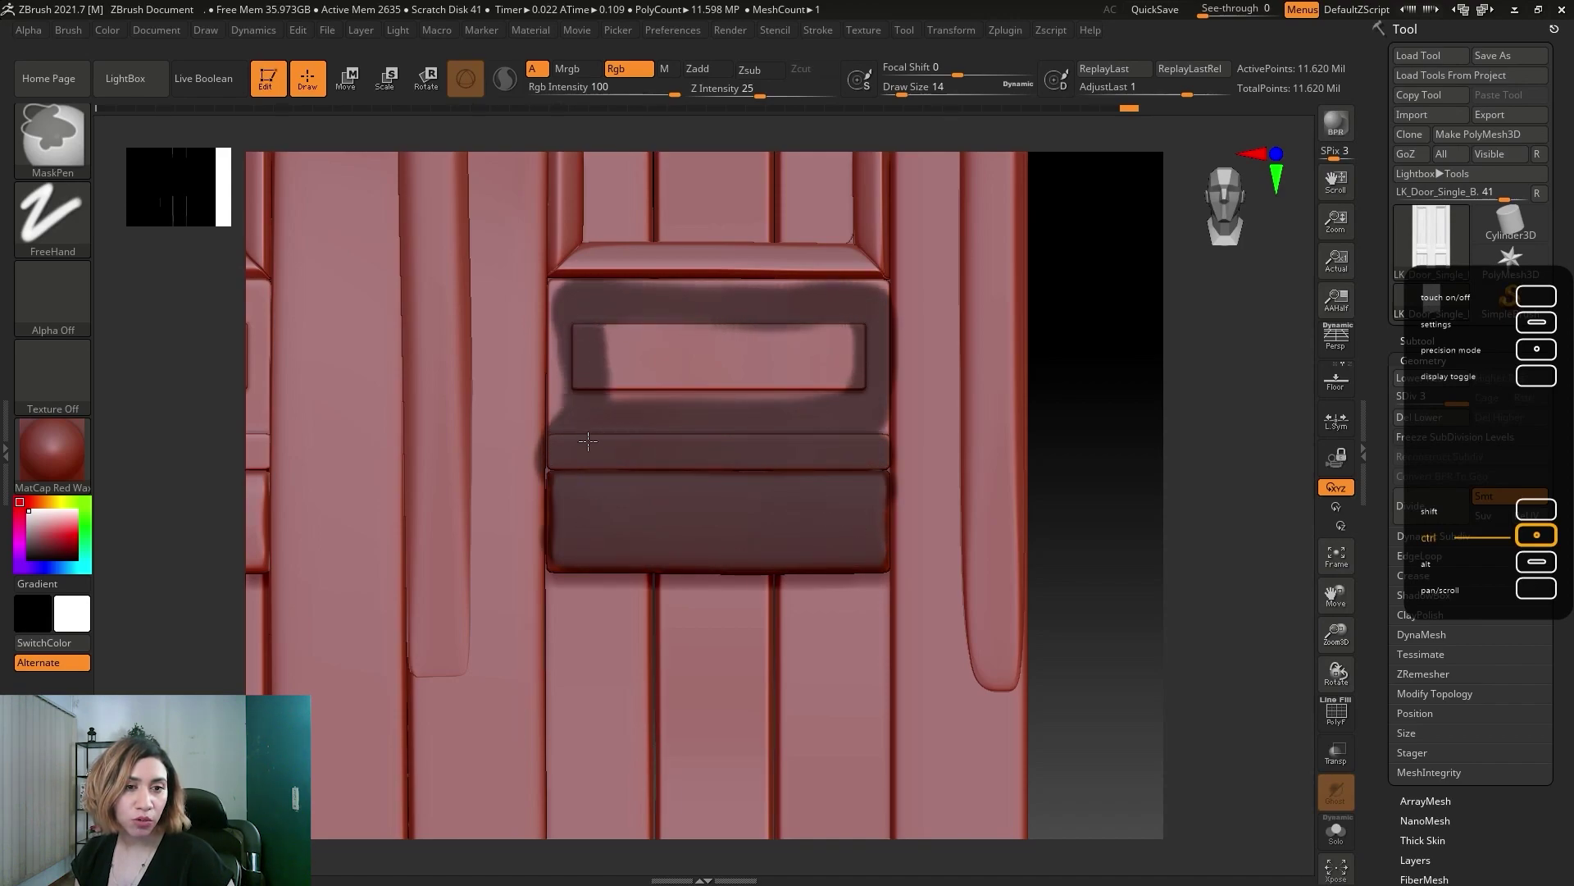
ctrl+drag(572, 337, 827, 296)
mouse_move(875, 425)
ctrl+mouse_down()
mouse_move(656, 353)
mouse_move(845, 393)
ctrl+mouse_up()
Mask the left middle block and the bevelled trims above both middle blocks.
mouse_move(1341, 635)
mouse_down()
mouse_move(1314, 574)
mouse_move(1475, 583)
mouse_up()
ctrl+drag(712, 504, 838, 521)
mouse_move(717, 525)
ctrl+mouse_down()
mouse_move(712, 418)
mouse_move(845, 396)
ctrl+mouse_up()
mouse_move(774, 502)
ctrl+mouse_down()
mouse_move(791, 410)
mouse_move(759, 428)
ctrl+mouse_up()
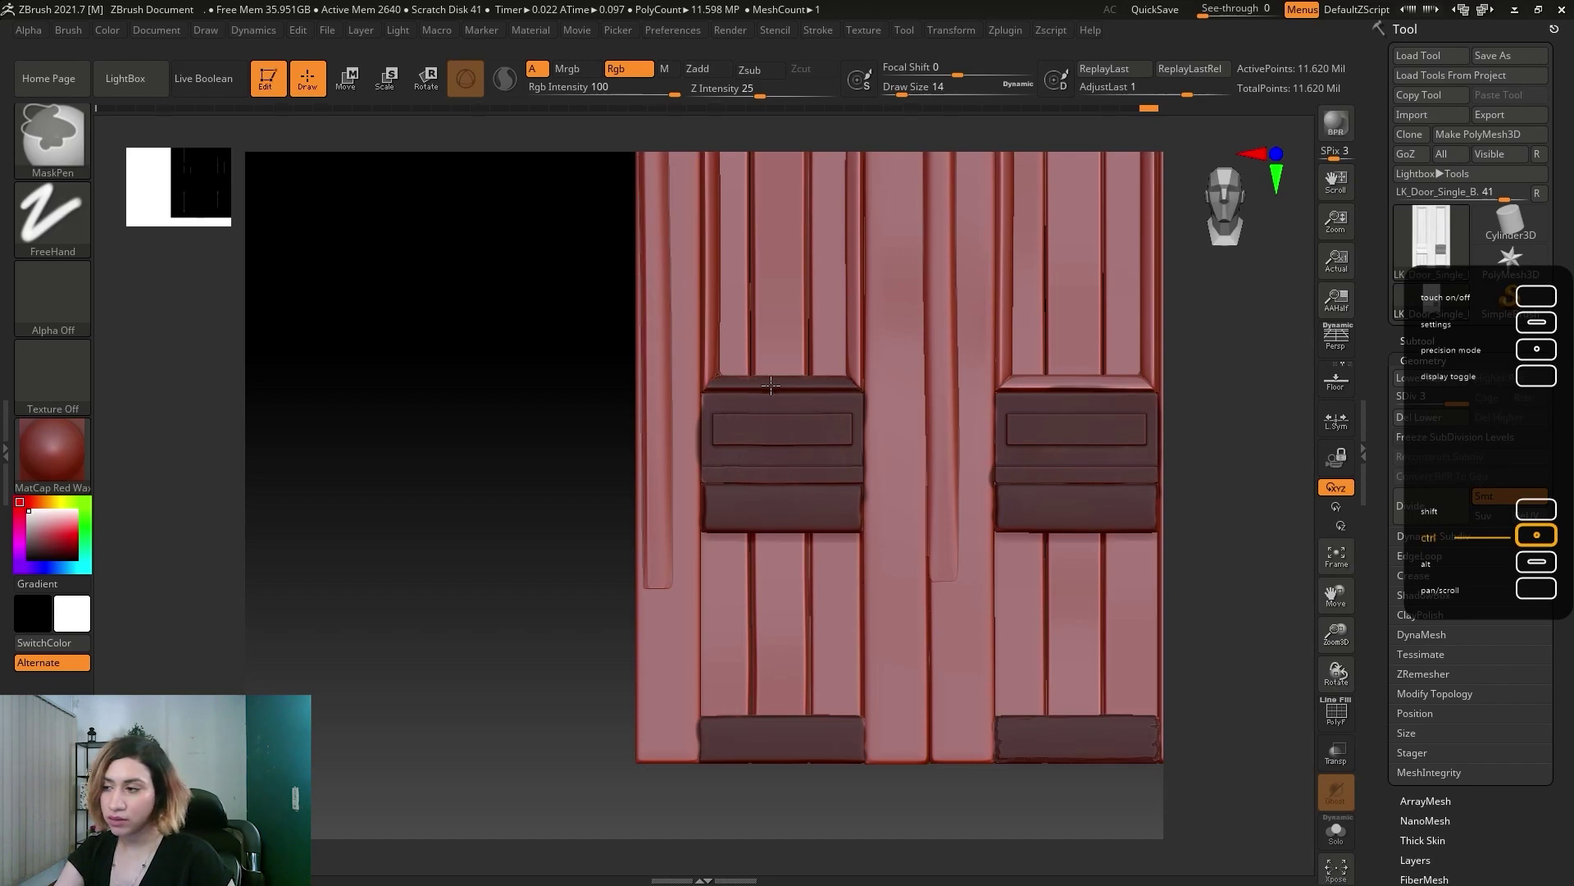
alt+drag(1181, 413, 818, 549)
ctrl+drag(718, 520, 670, 522)
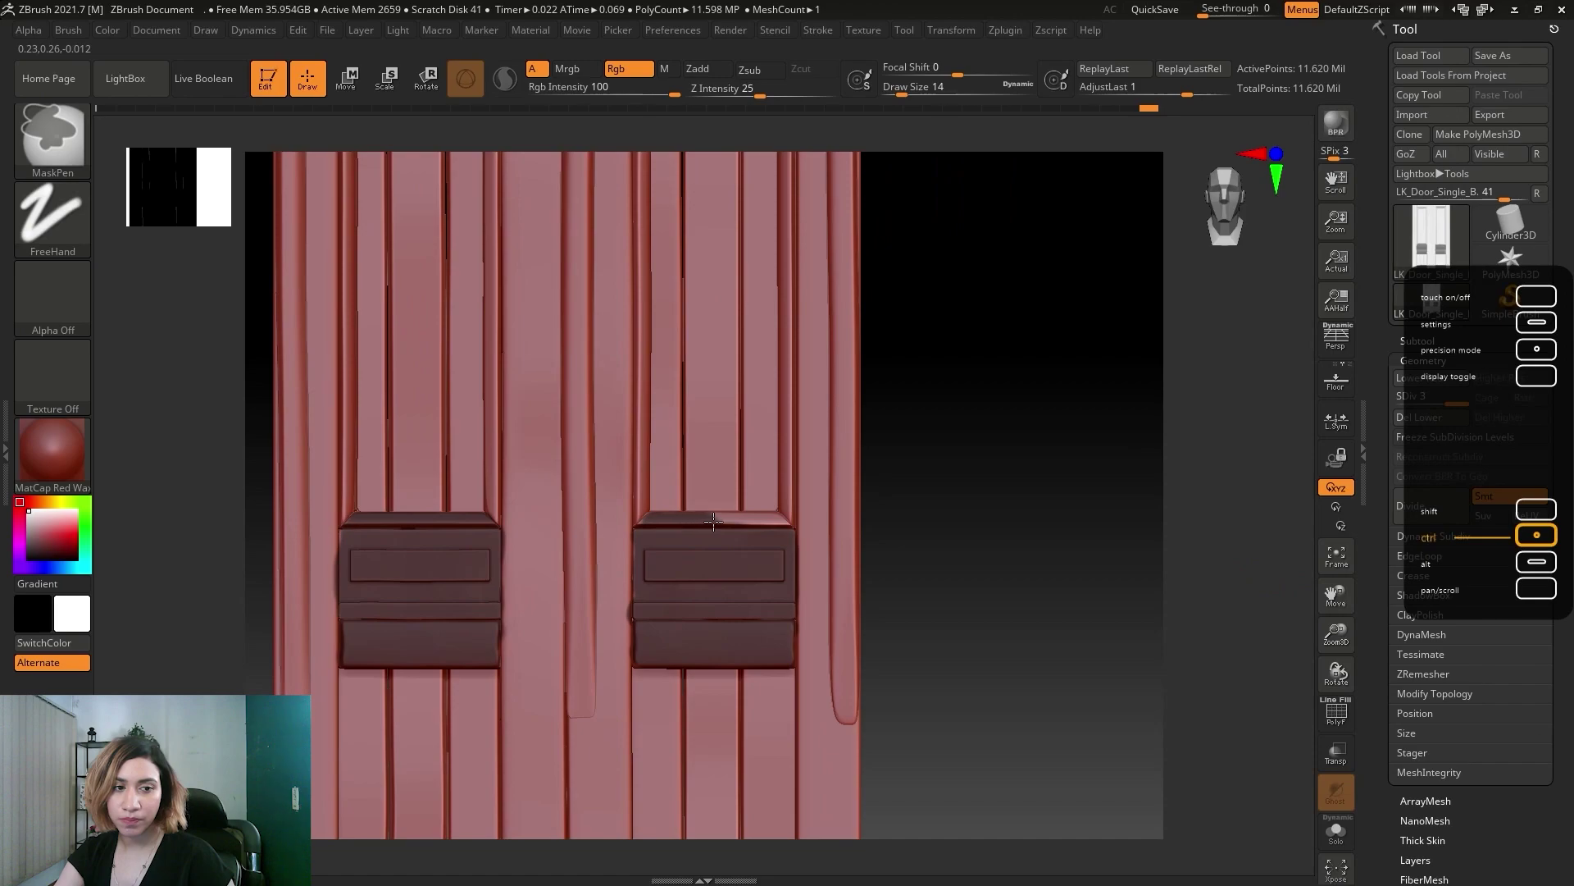
Mask both top rails with their trims, and invert the mask to leave only the horizontal pieces sculptable.
drag(1325, 594, 1339, 797)
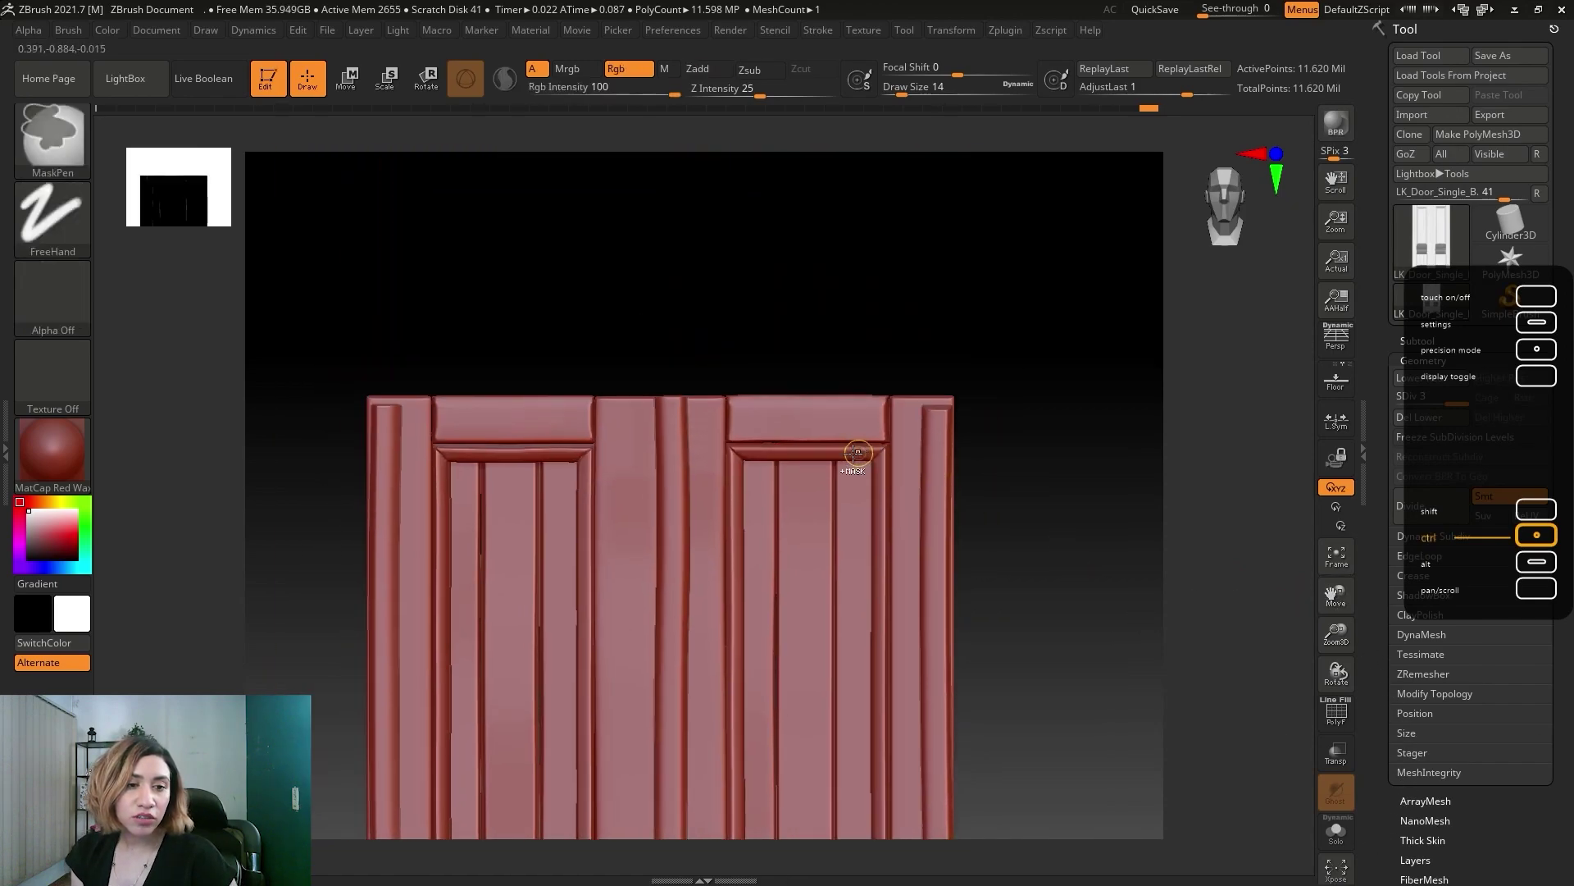
mouse_move(739, 447)
ctrl+mouse_down()
mouse_move(844, 401)
mouse_move(844, 415)
ctrl+mouse_up()
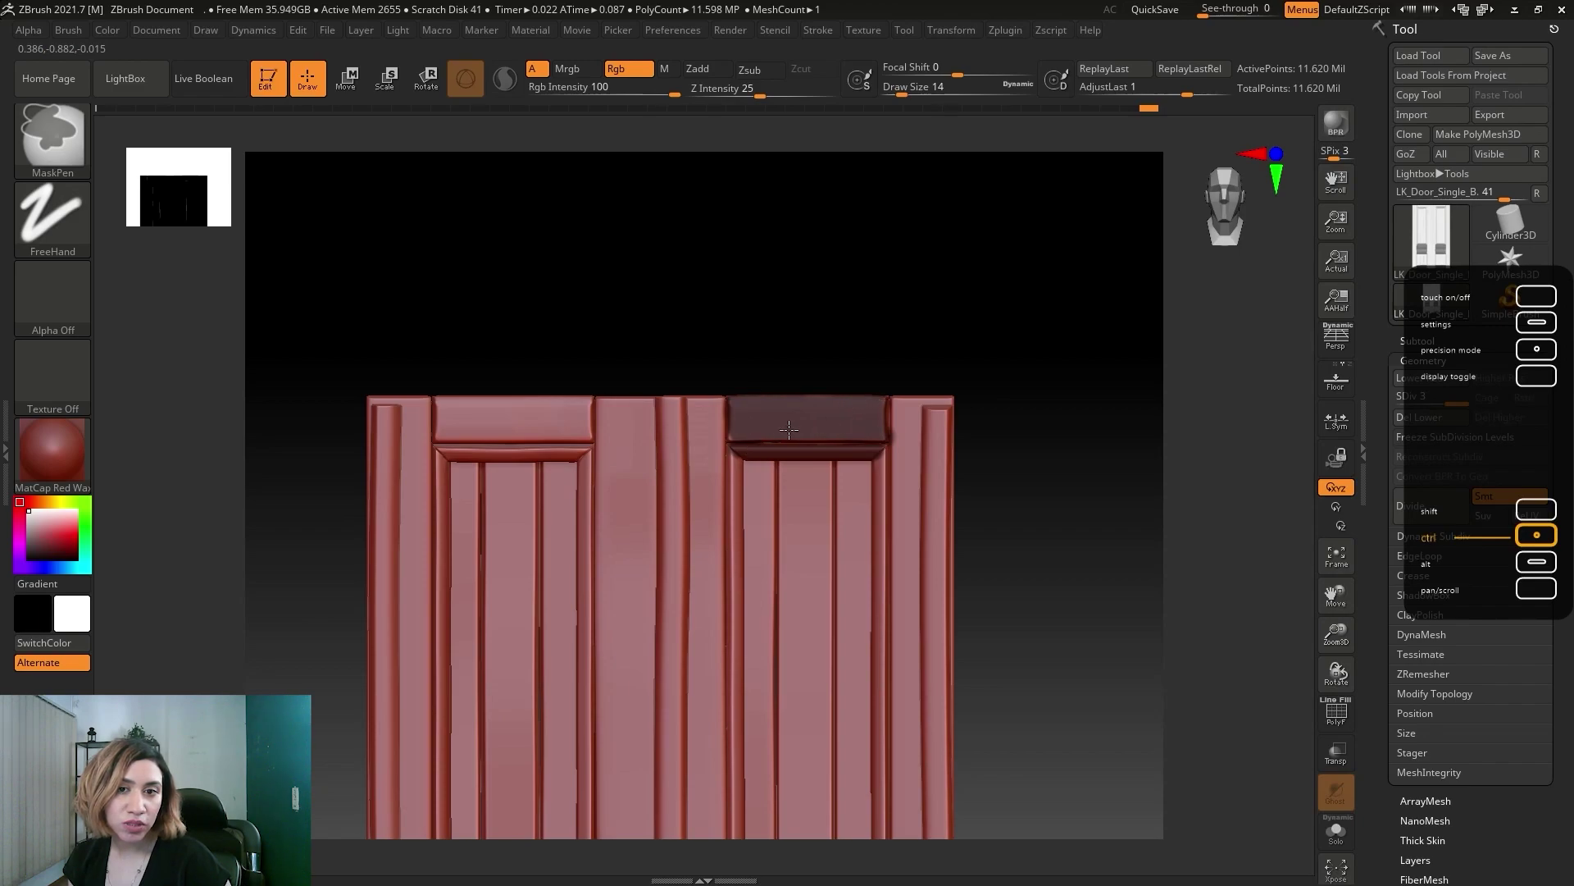
mouse_move(527, 408)
ctrl+mouse_down()
mouse_move(566, 414)
mouse_move(533, 448)
ctrl+mouse_up()
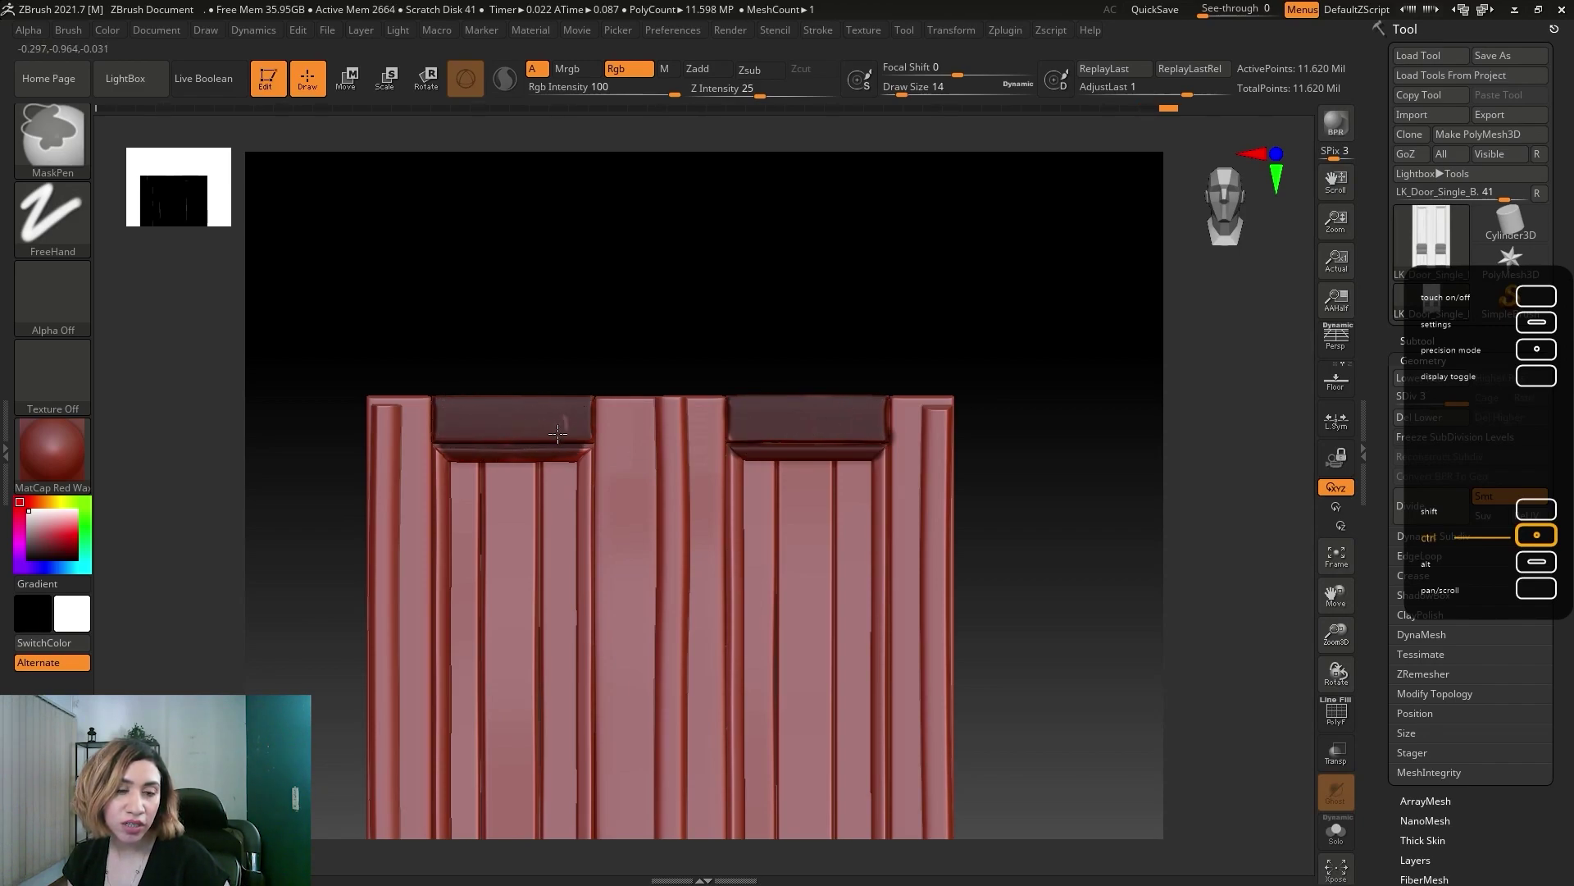
click(1340, 556)
ctrl+click(1041, 547)
Stamp wood grain over the bottom-right rail at Z Intensity 25, undoing the first attempt.
alt+drag(1262, 580, 1283, 466)
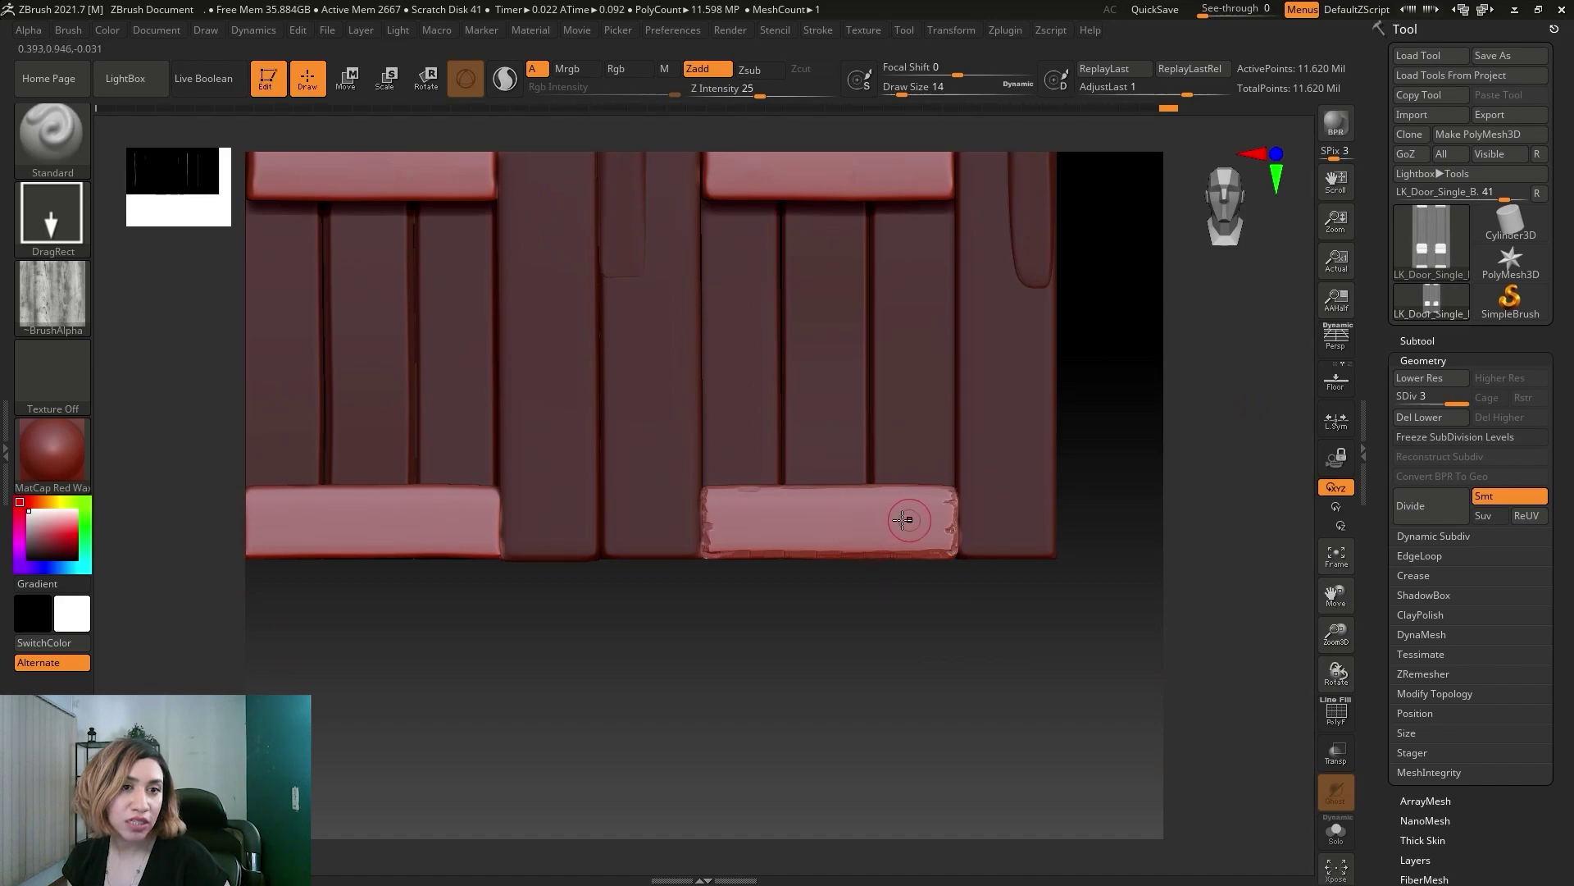
drag(846, 536, 739, 487)
key(ctrl+z)
alt+drag(1310, 595, 1573, 640)
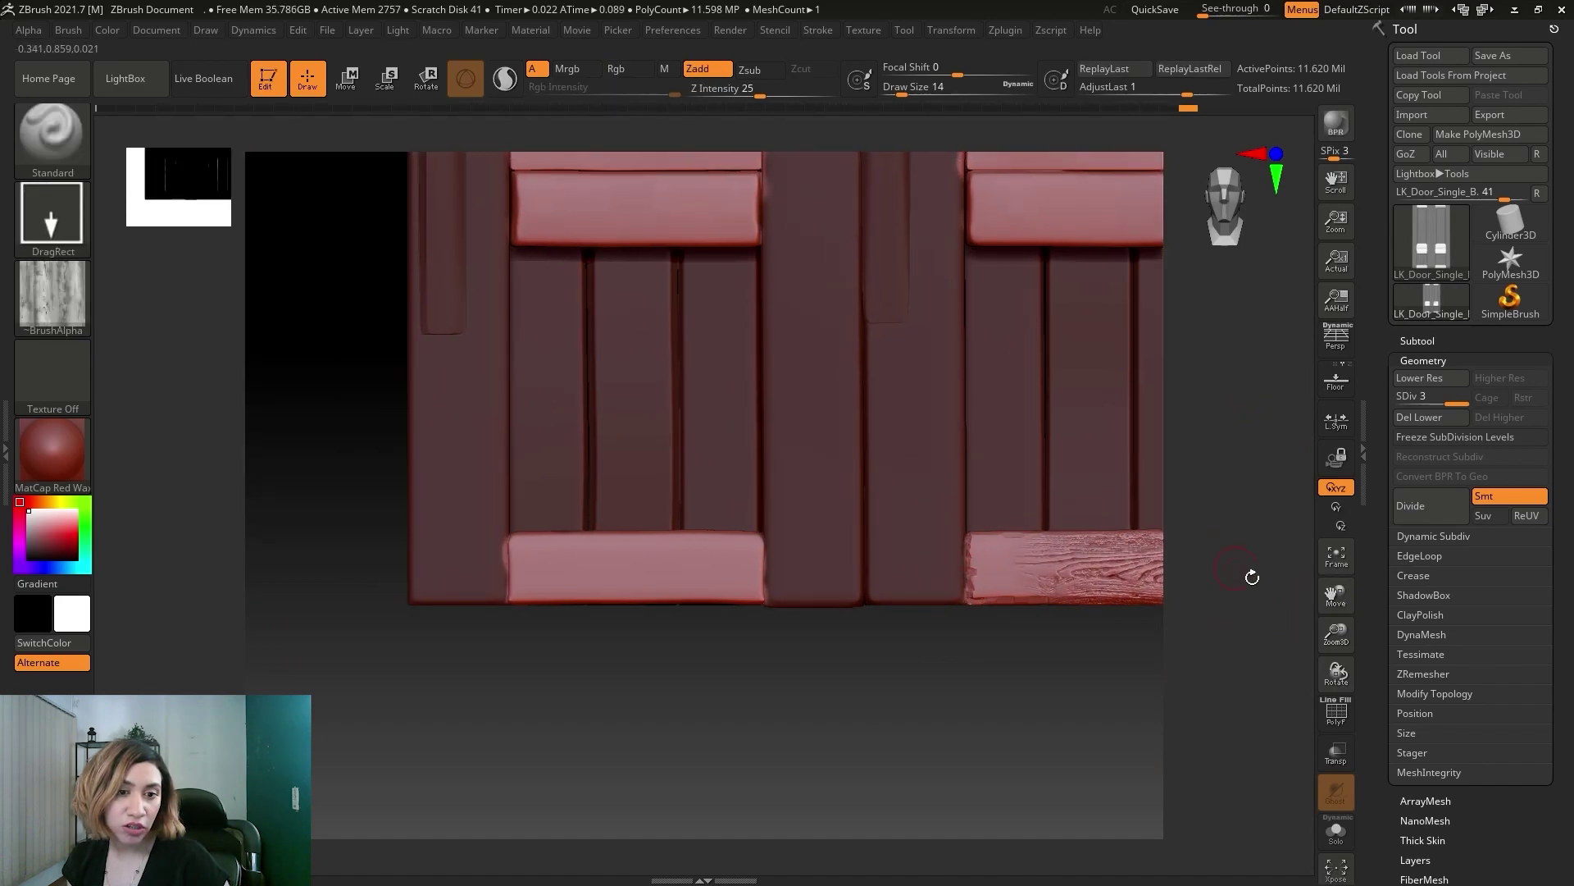
Stamp wood grain patches on the left middle block and the bottom-left rail.
alt+drag(1237, 566, 1125, 728)
drag(466, 296, 462, 254)
drag(387, 397, 374, 398)
drag(520, 707, 688, 660)
Fill both bottom rails with MSA_WOOD_N2 grain, reducing Z Intensity to 15 for the last stamp on the left one.
click(52, 295)
click(625, 310)
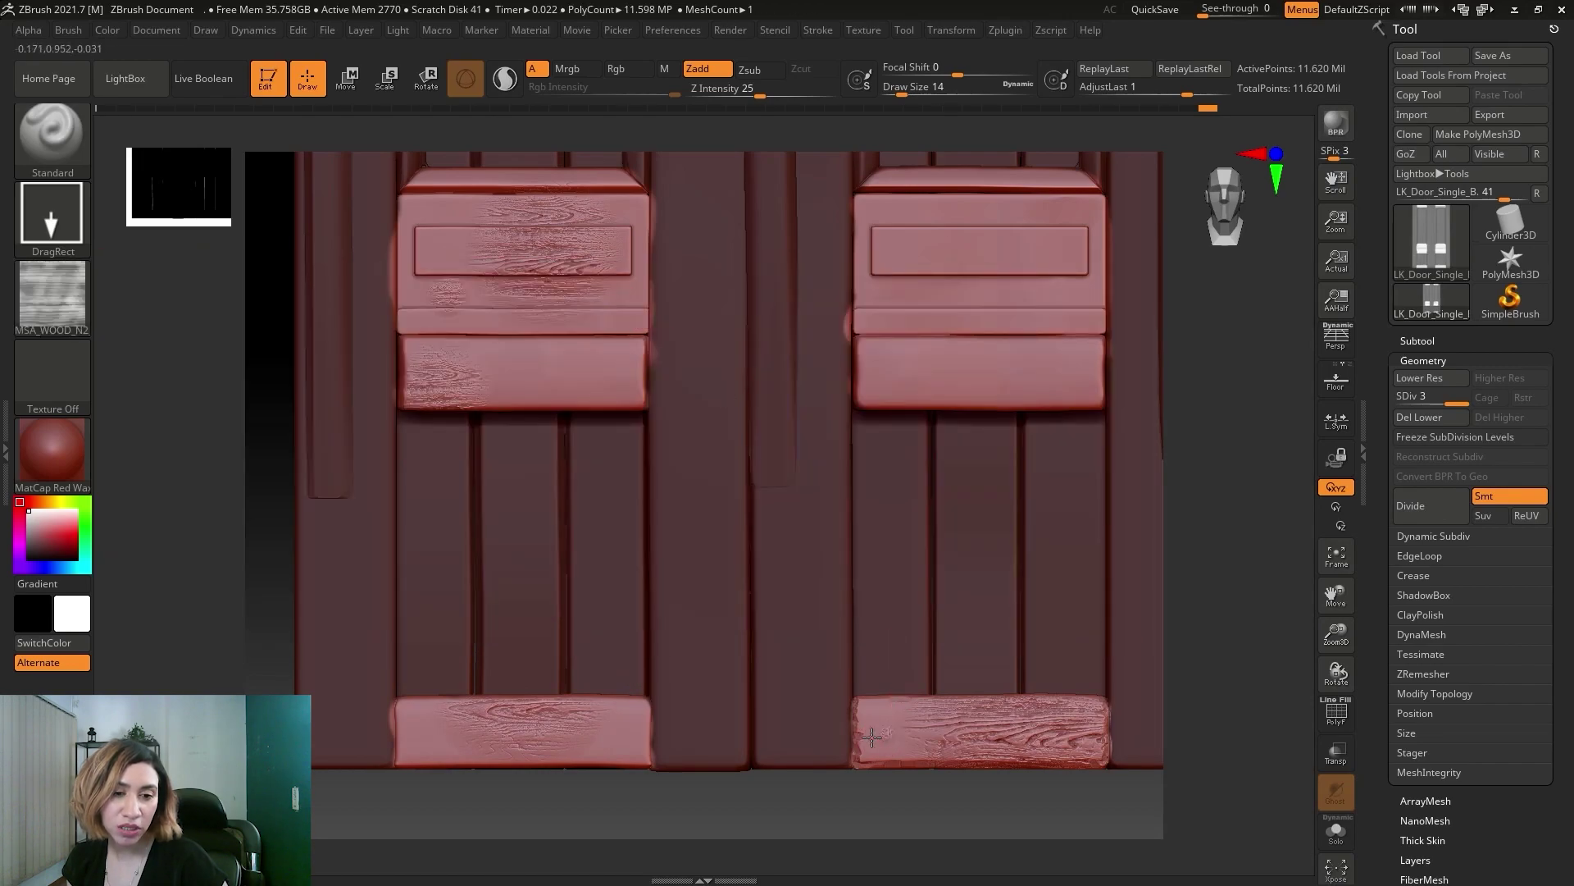
drag(887, 778, 887, 803)
drag(604, 799, 611, 812)
drag(416, 684, 415, 650)
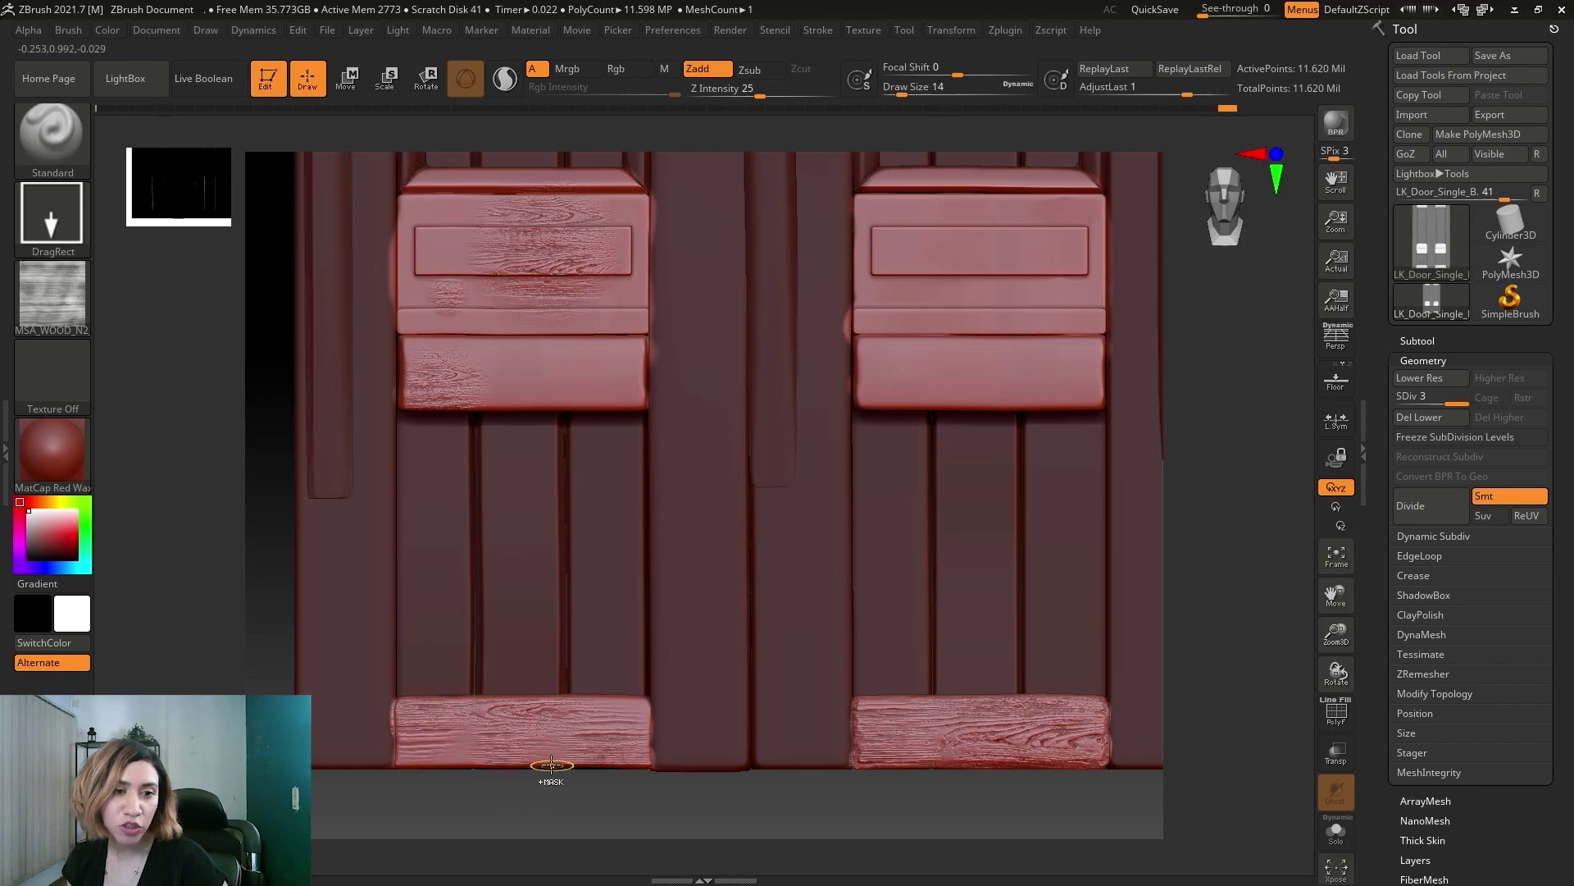
click(745, 90)
drag(494, 790, 495, 812)
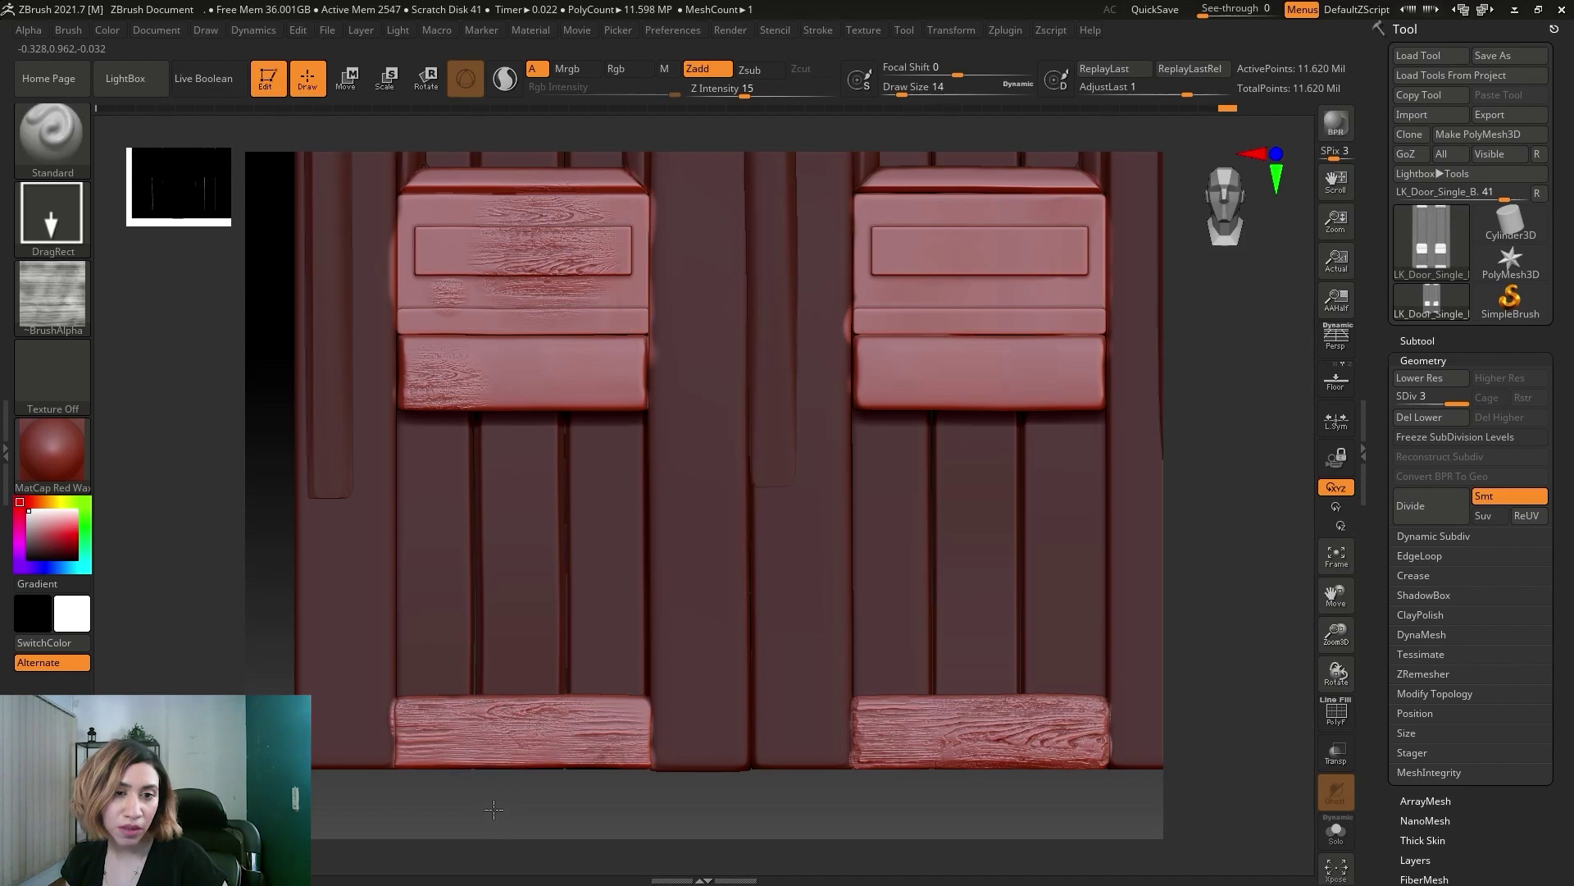
Stamp wood grain across the lower board of the left middle block, raising Z Intensity to 27.
drag(495, 391, 497, 450)
drag(744, 98, 764, 96)
drag(633, 423, 622, 463)
Switch to a knotted wood alpha and stamp it on the lower board of the right middle block.
drag(1345, 592, 1239, 682)
click(51, 297)
click(719, 300)
drag(849, 495, 717, 561)
Stamp MSA_WOOD_N2 grain on the upper boards of both middle blocks, undoing one stamp and lowering Z Intensity to 15.
click(52, 297)
click(537, 304)
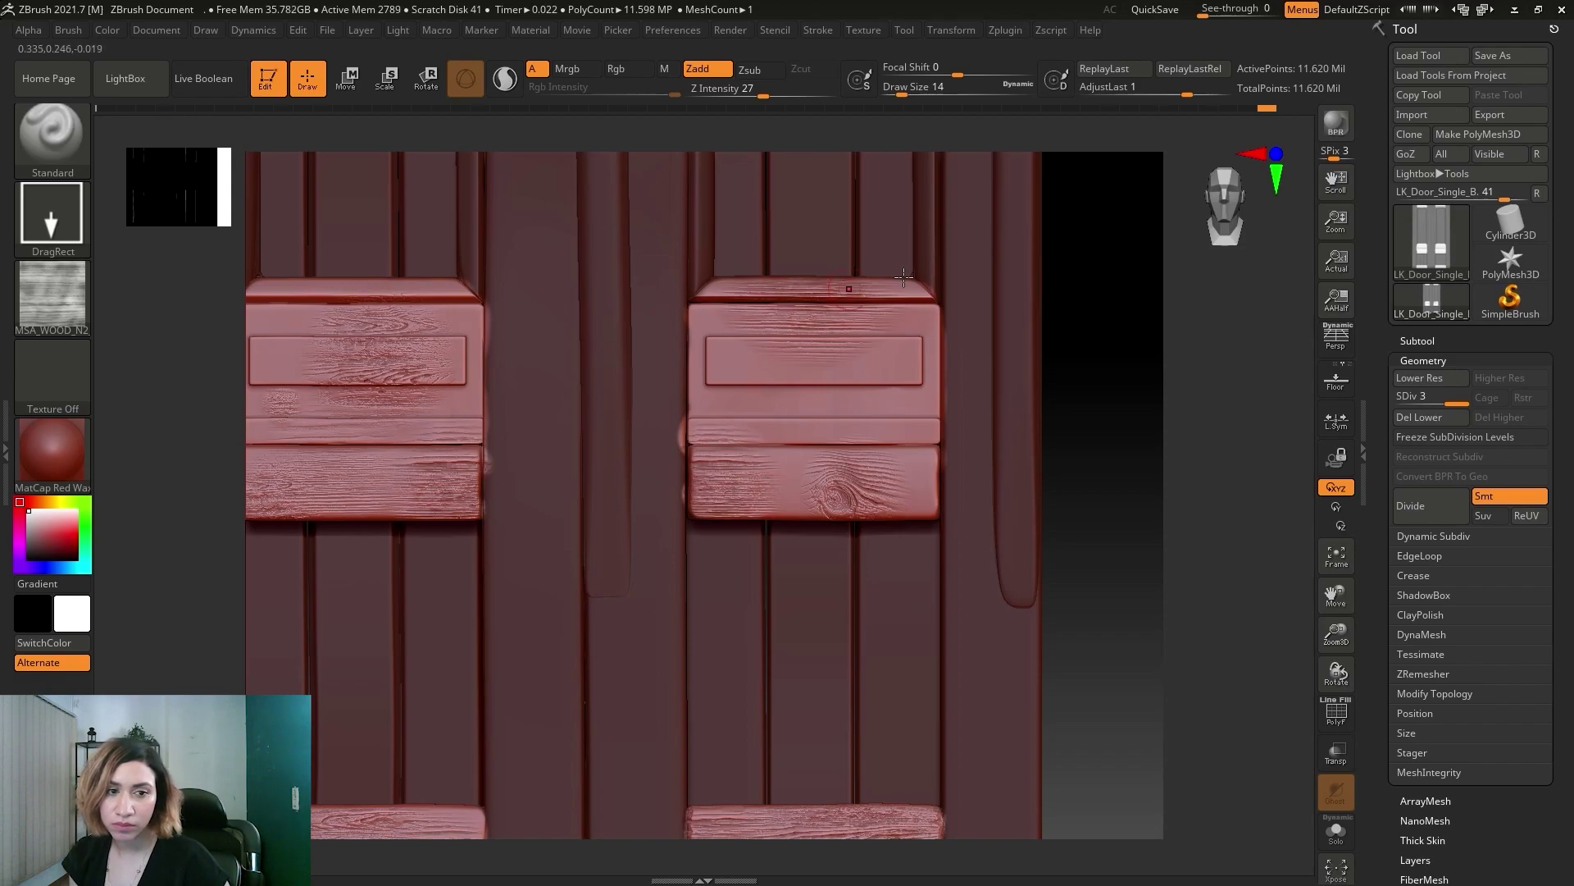
drag(939, 553, 956, 562)
key(ctrl+z)
click(745, 90)
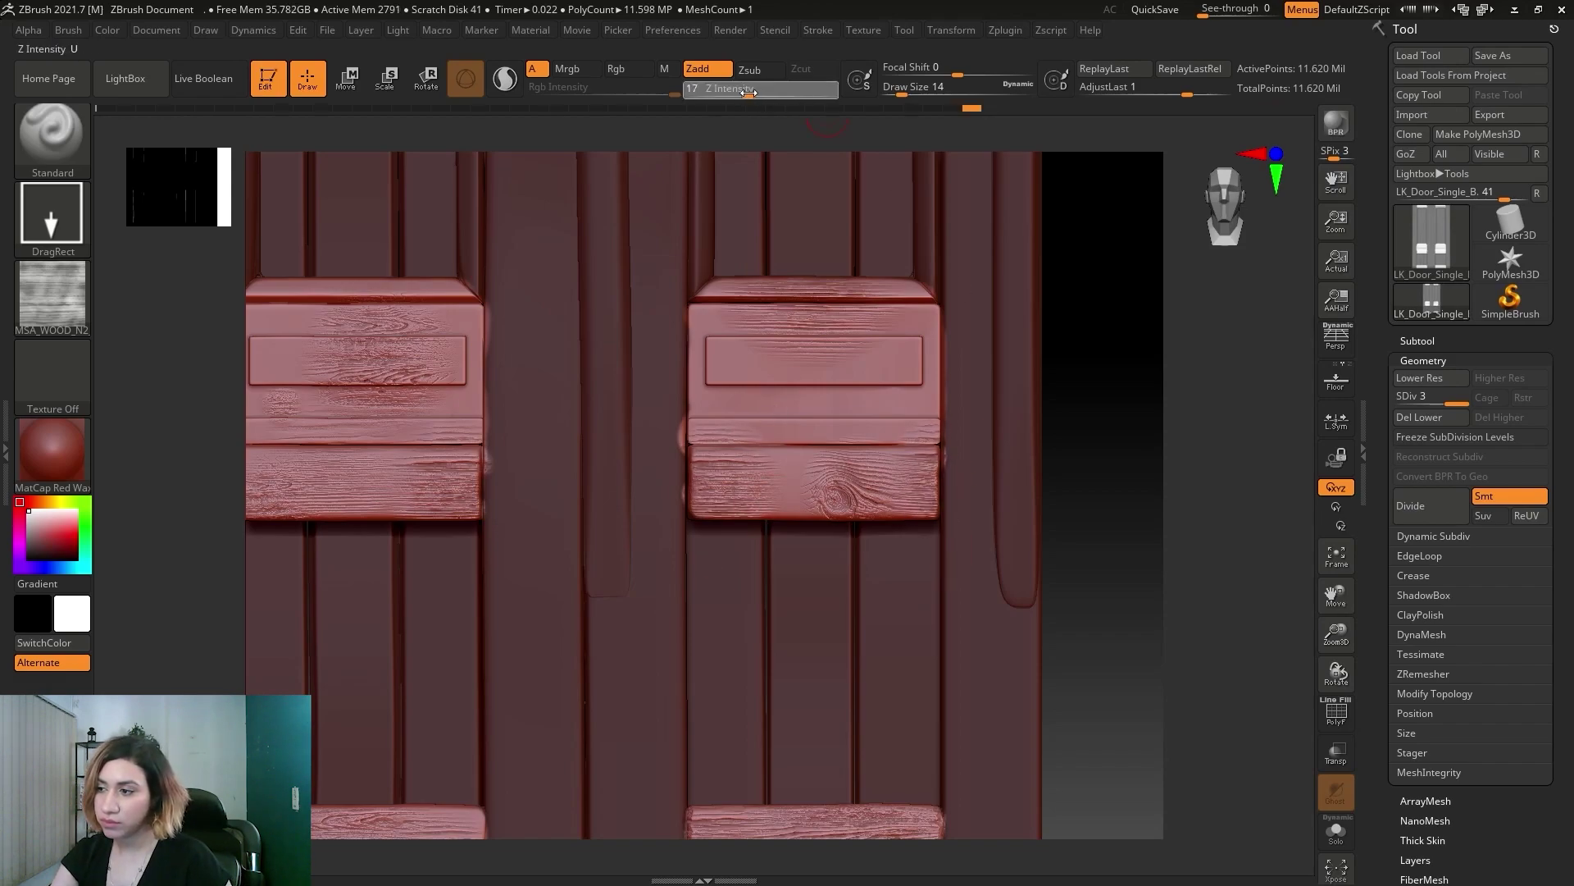
drag(795, 486, 795, 537)
drag(268, 354, 268, 439)
drag(721, 374, 721, 464)
Choose the MSA_WOOD_N1 alpha and stamp its grain over the recessed panel of the right middle block.
click(53, 295)
click(909, 399)
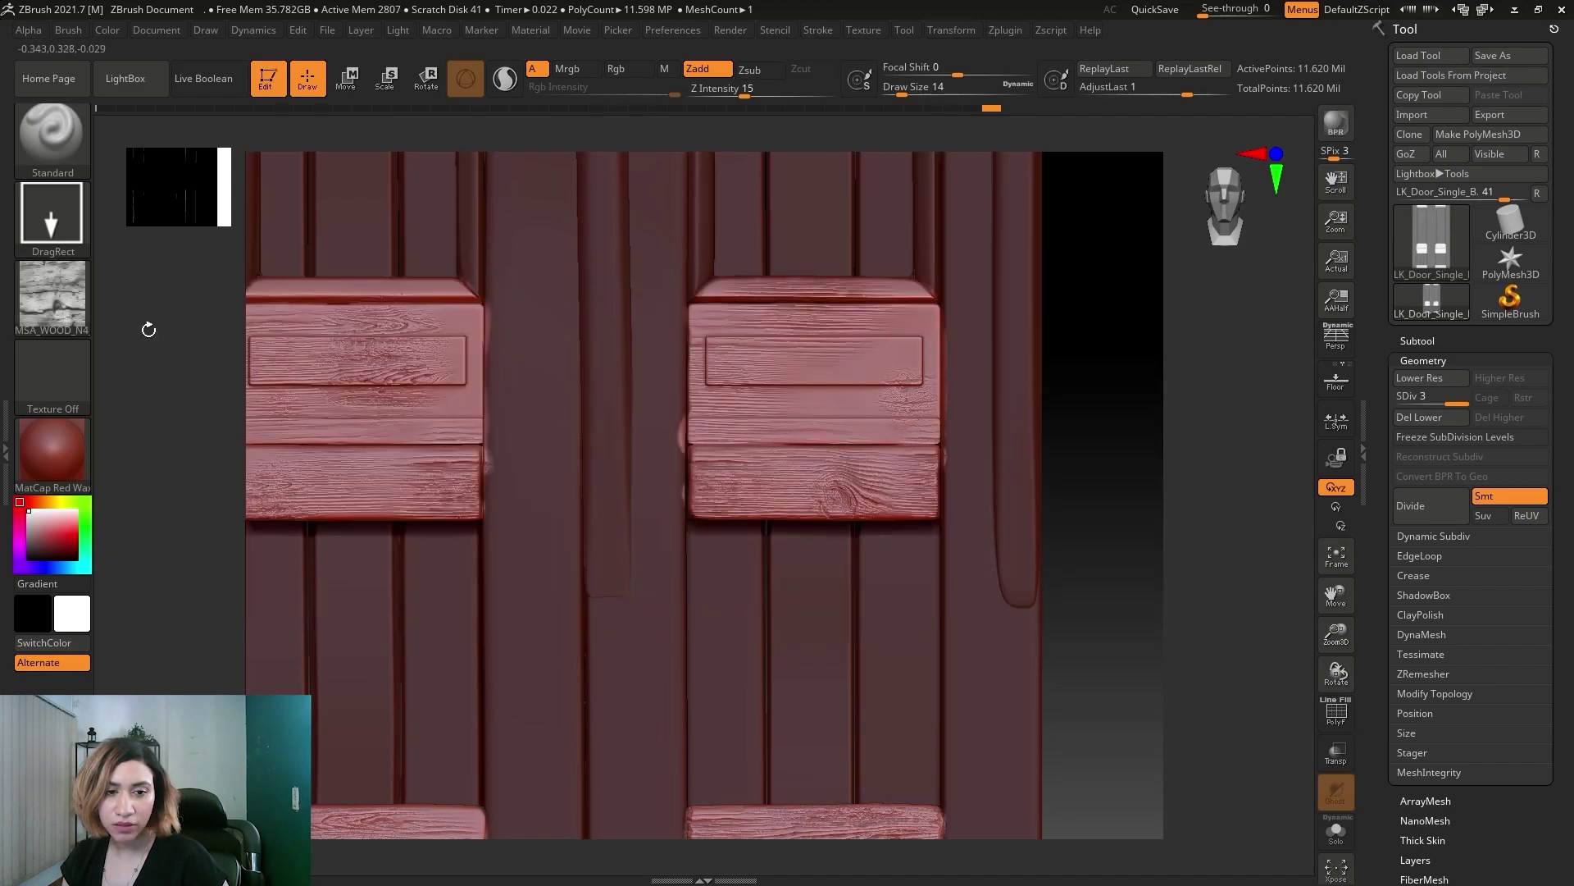
click(52, 295)
click(1014, 309)
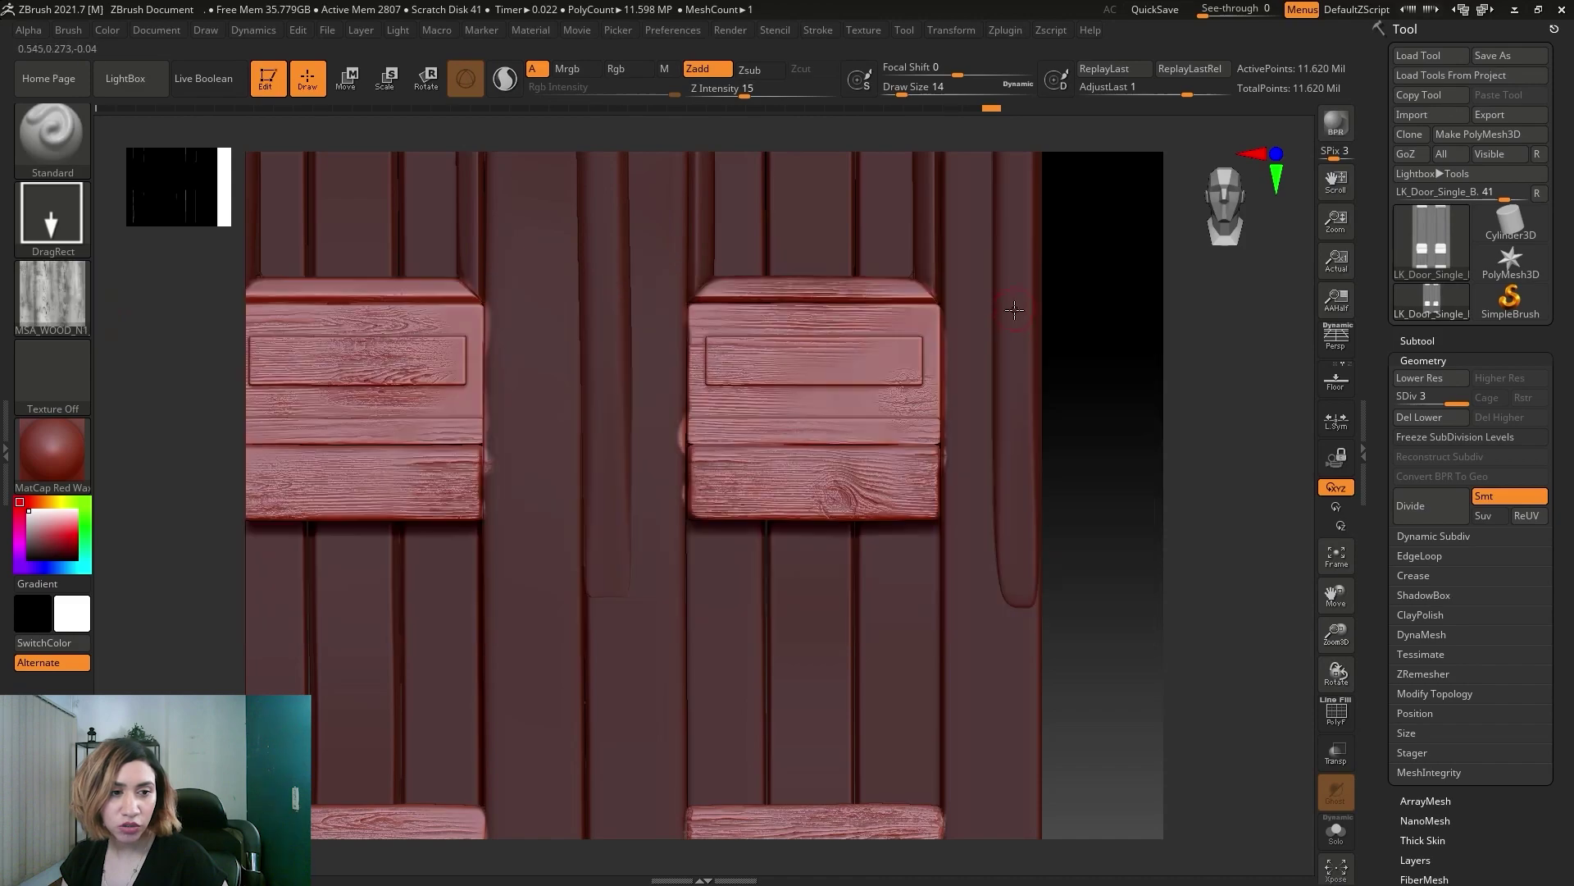
drag(829, 409, 838, 477)
Load the MSA_WOOD_N3 alpha from LightBox and set Z Intensity to 25.
click(53, 296)
click(543, 313)
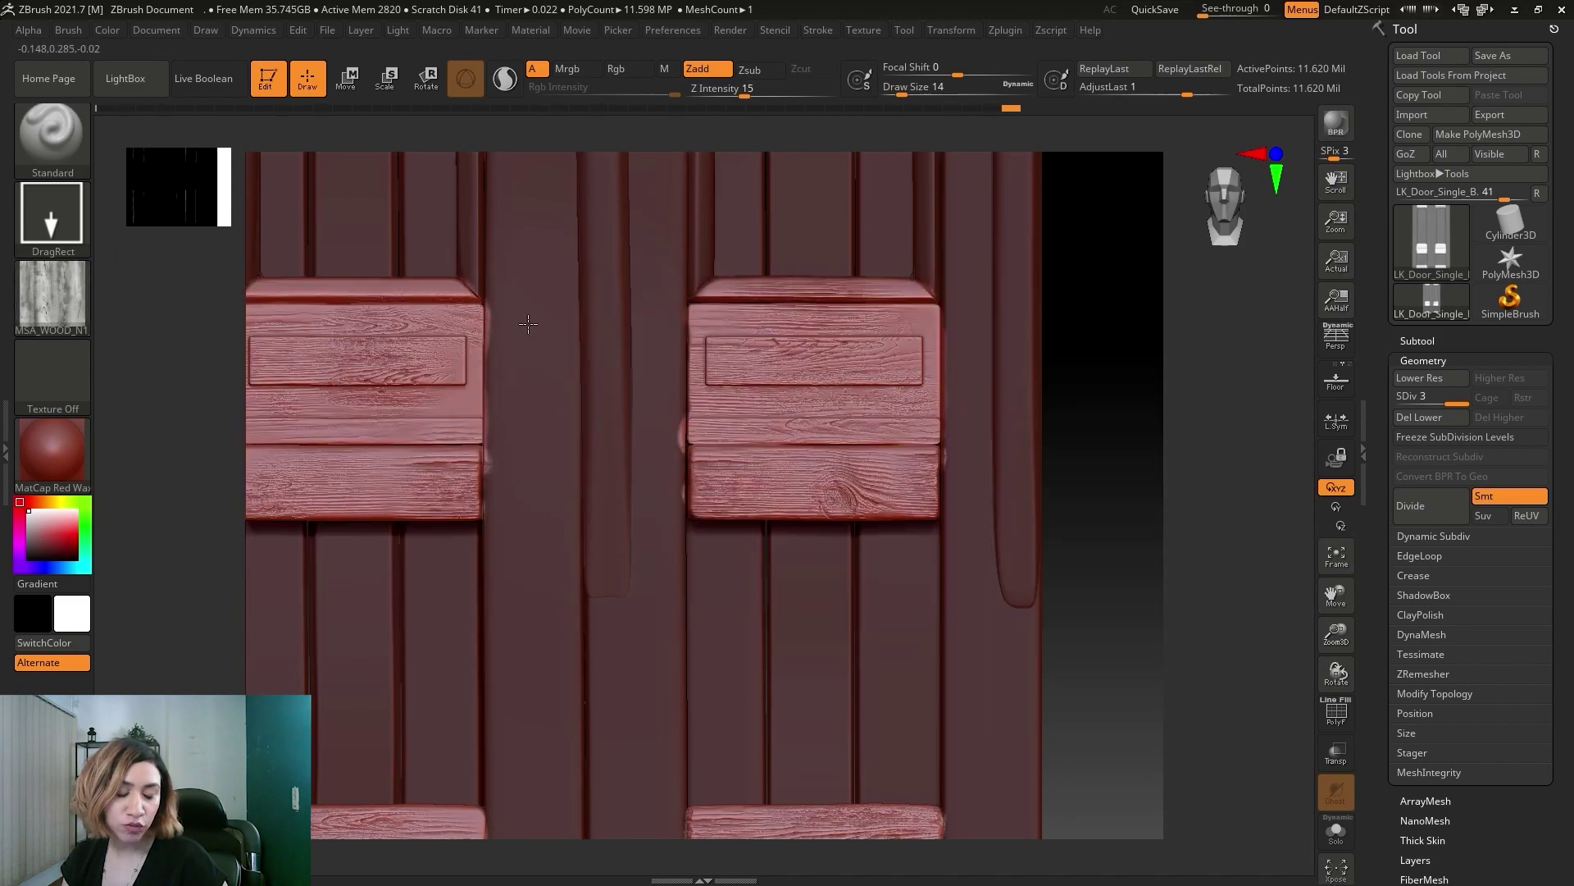
click(53, 297)
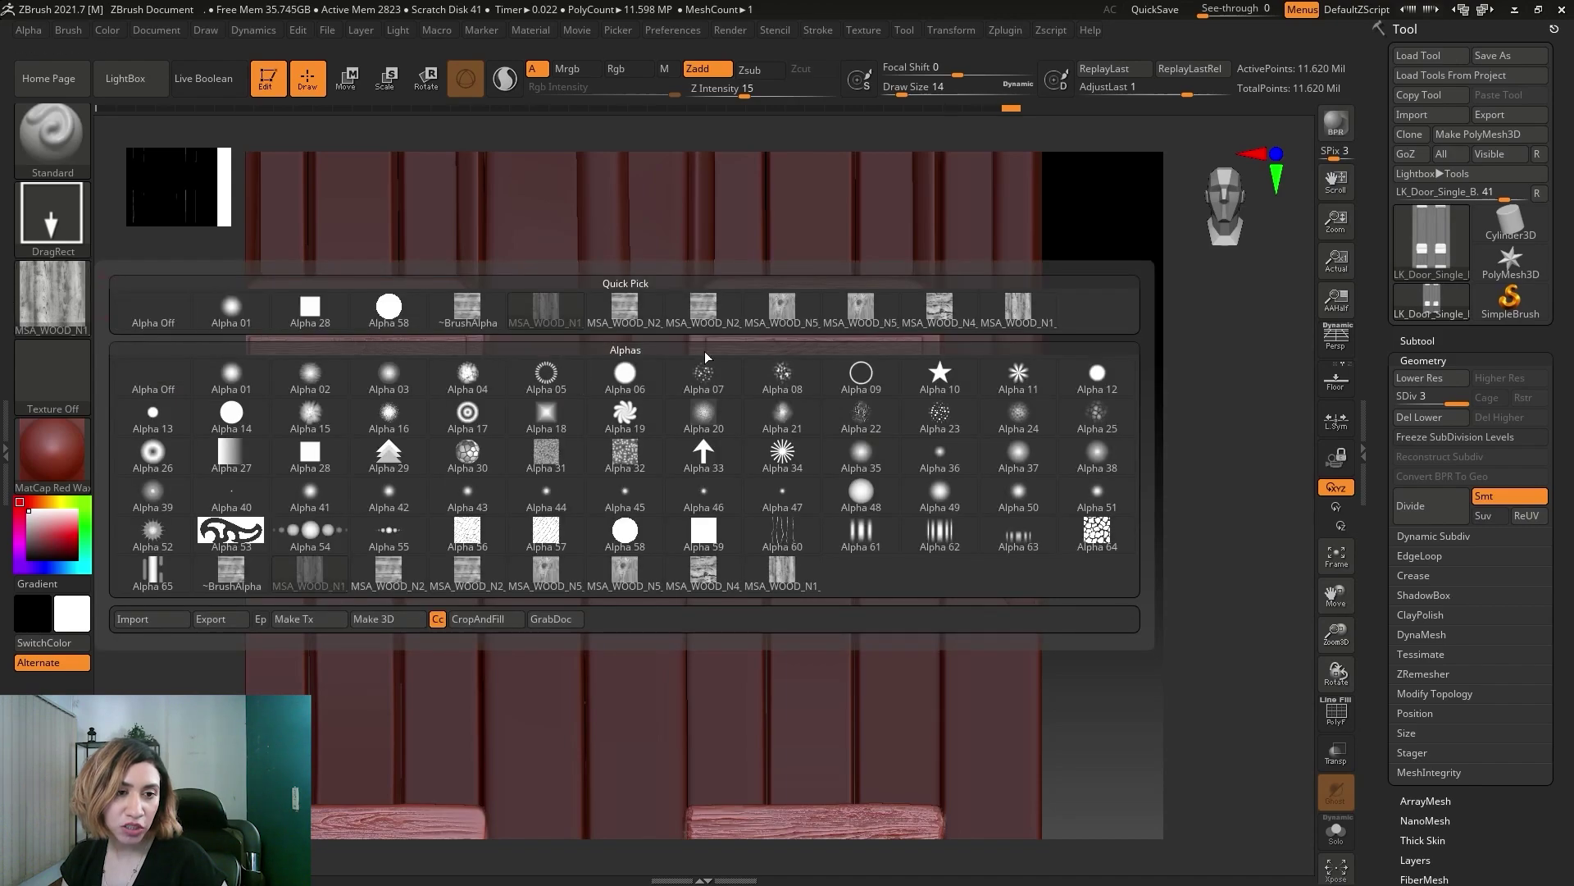
click(126, 78)
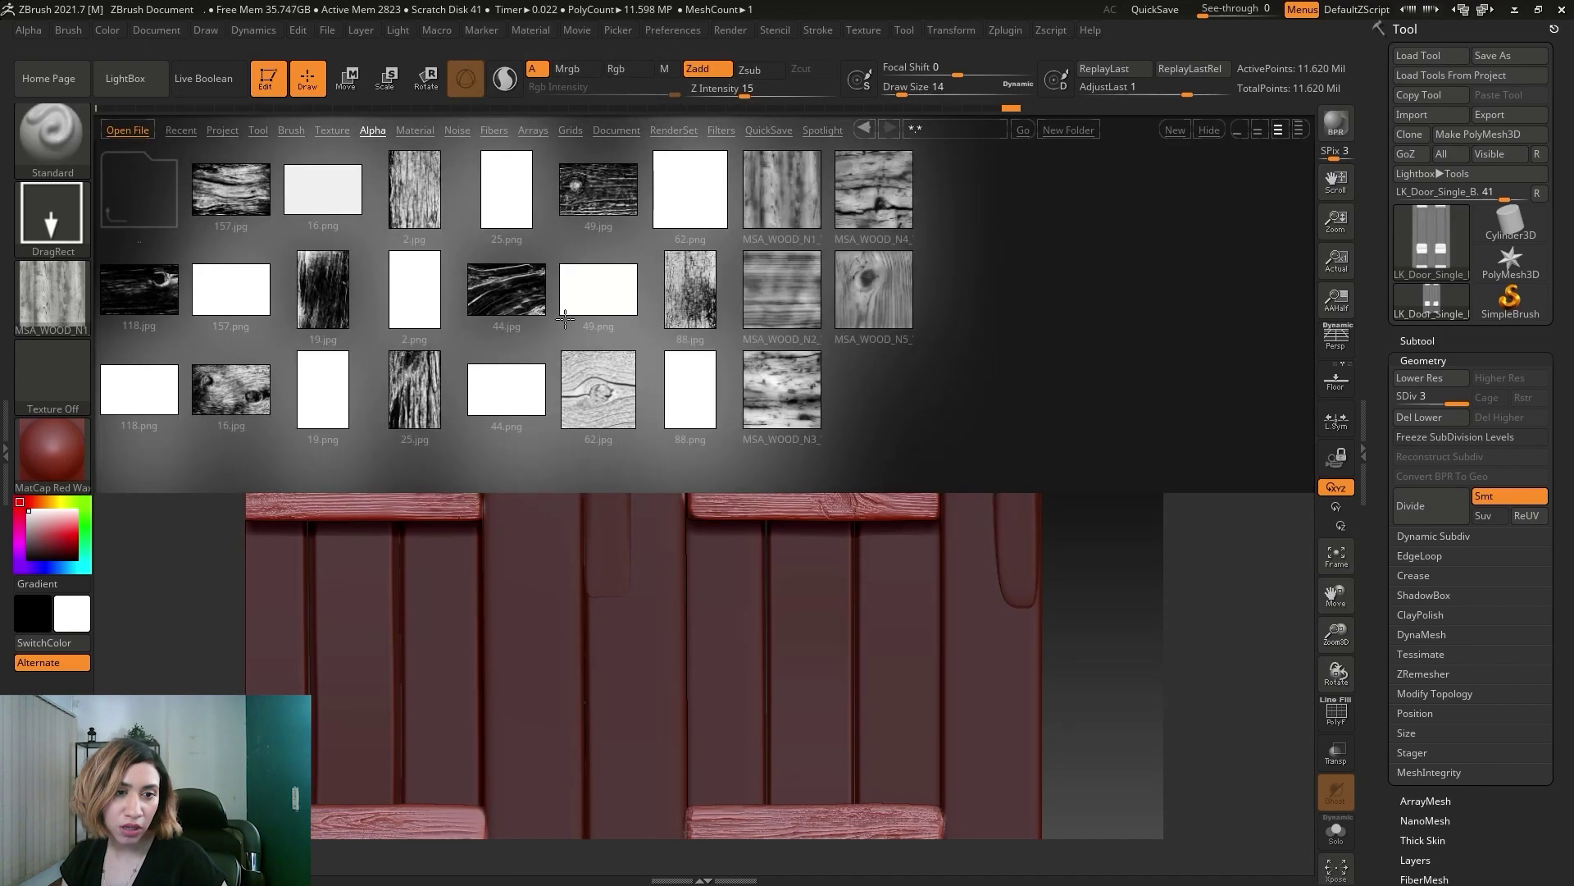
double_click(781, 390)
key(comma)
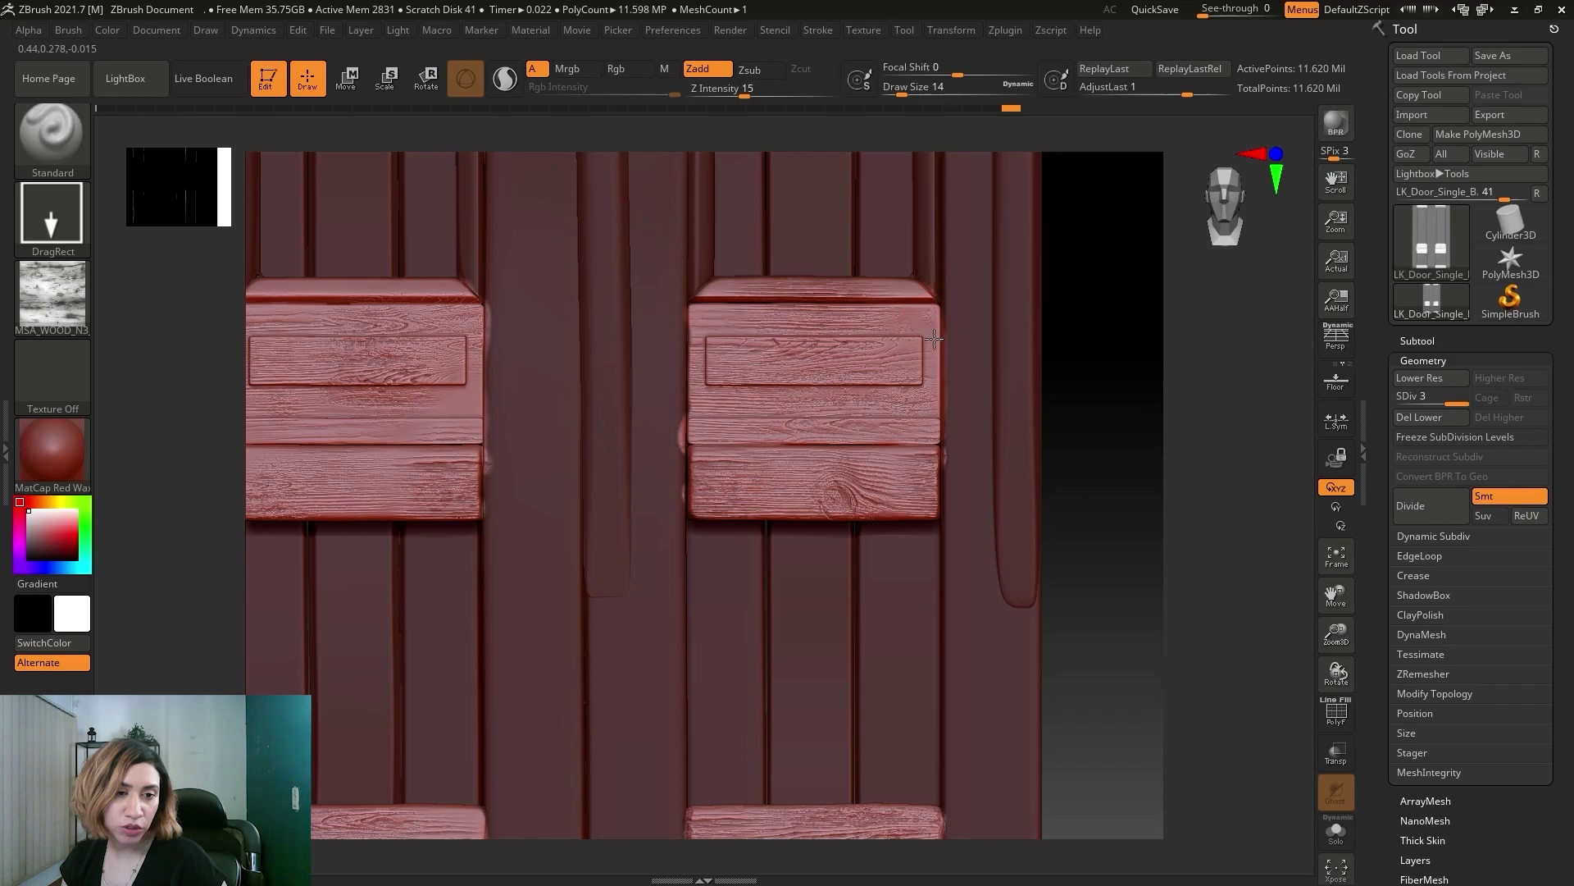
drag(745, 96, 760, 96)
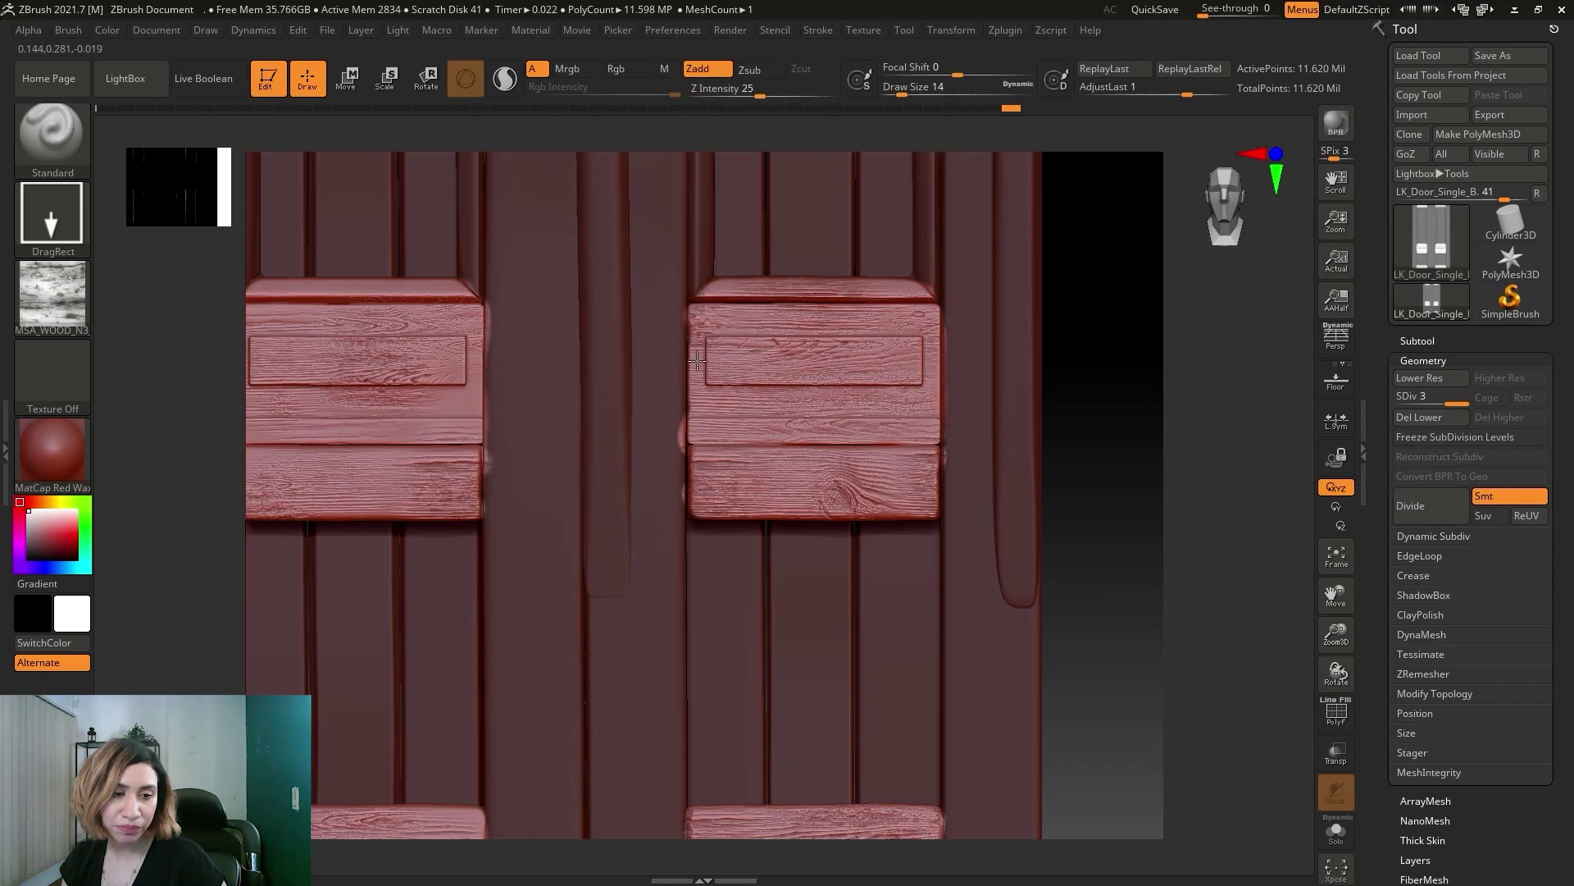
Add MSA_WOOD_N3 grain stamps to the bottom-left rail.
alt+right_drag(807, 457, 934, 151)
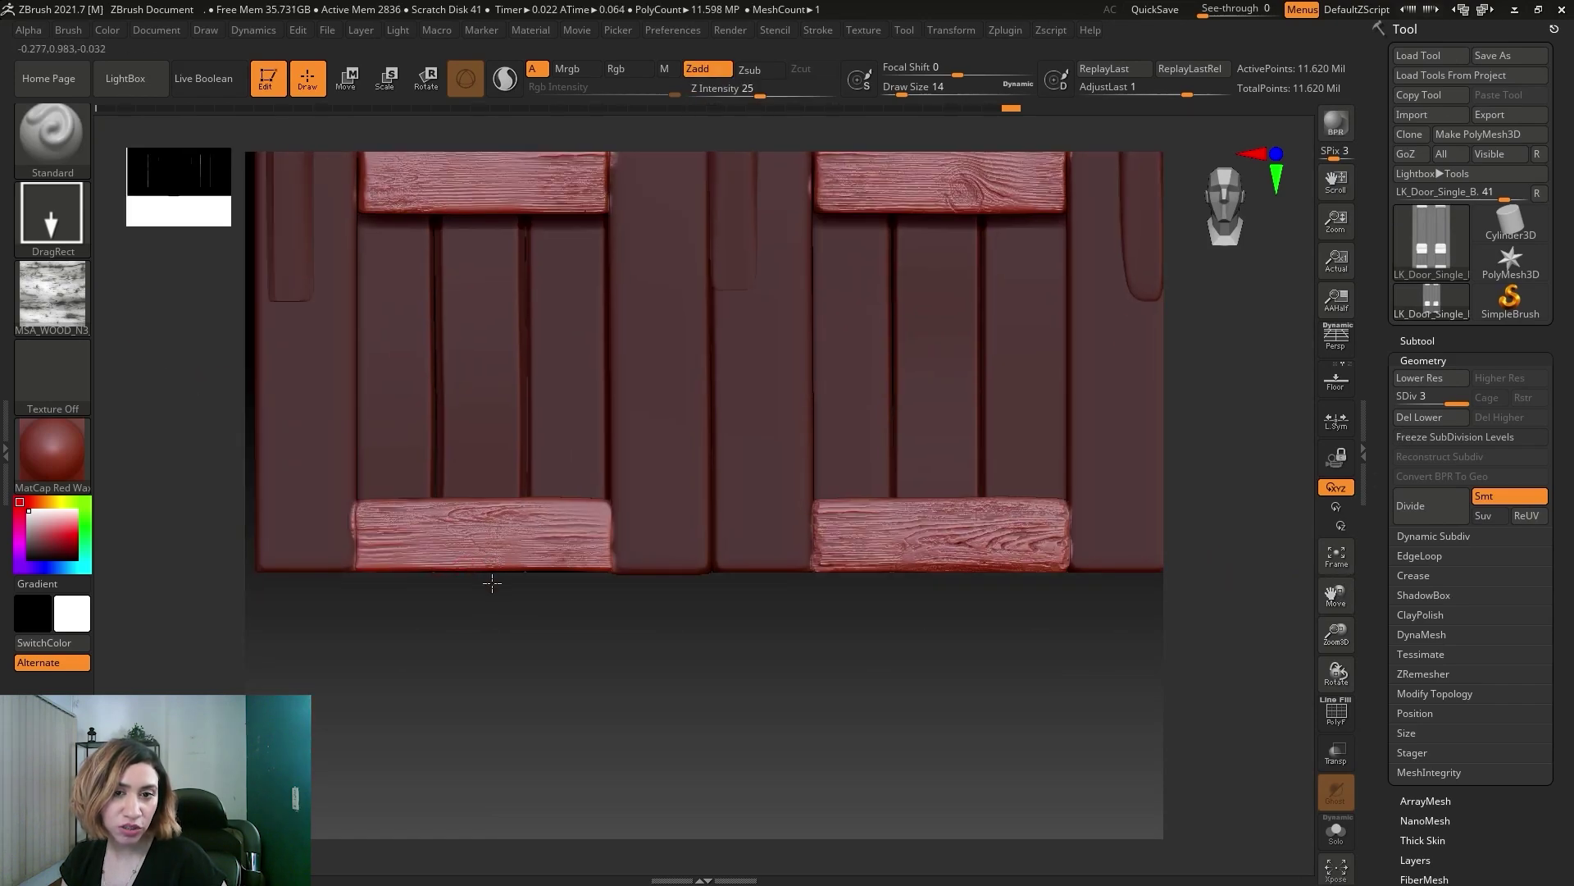
drag(494, 619, 497, 592)
drag(586, 530, 589, 568)
Add small MSA_WOOD_N3 grain stamps to the left and right middle blocks.
drag(1334, 587, 1406, 884)
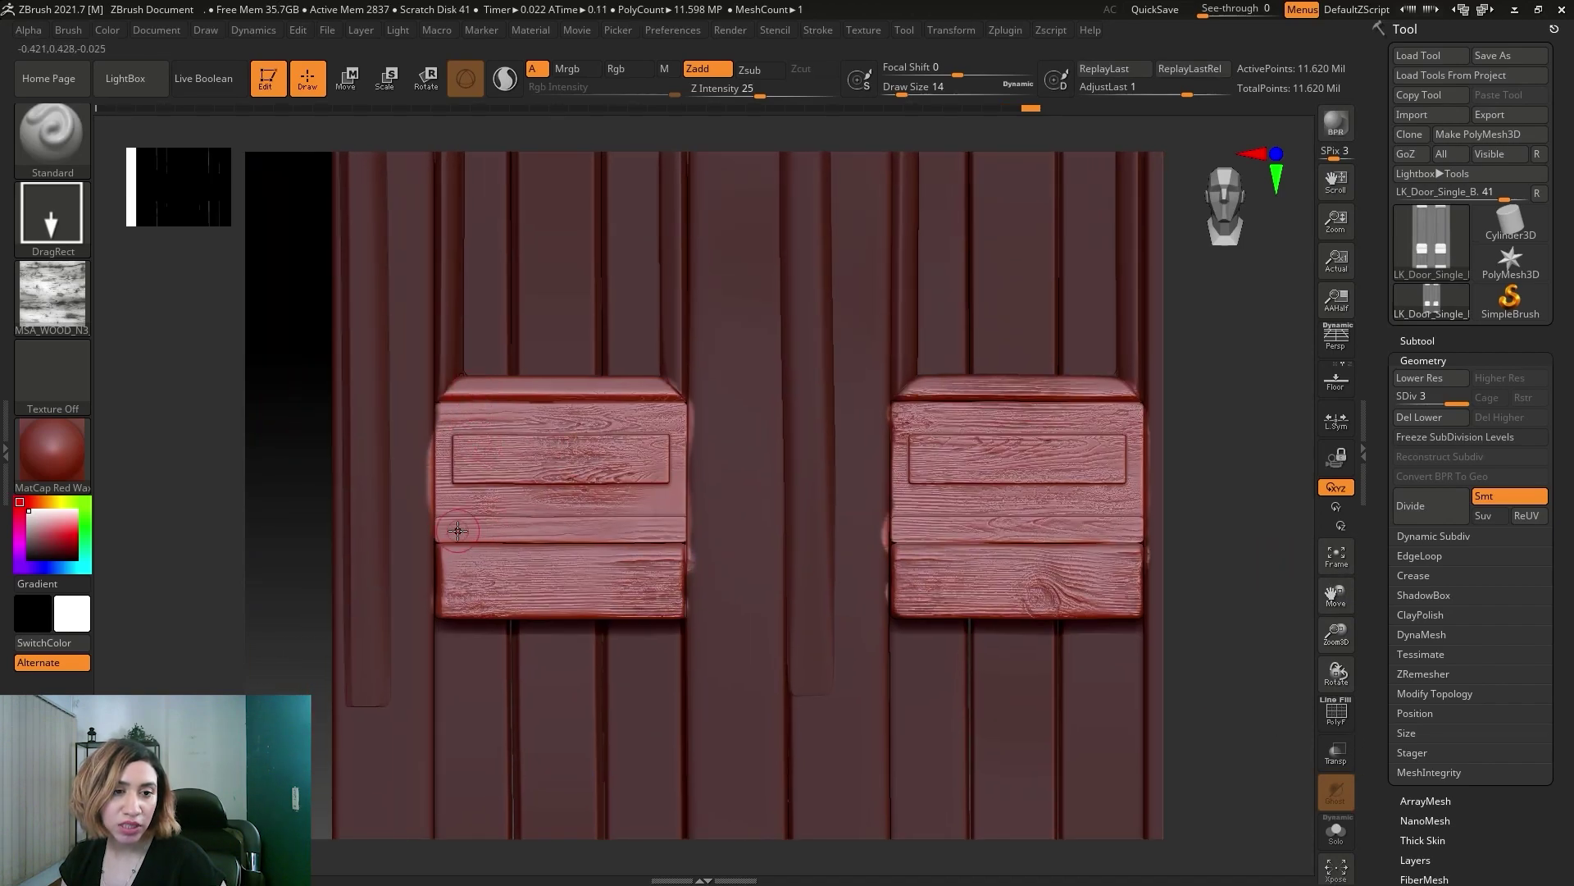
drag(463, 574, 466, 584)
drag(1325, 597, 1087, 625)
drag(901, 578, 905, 574)
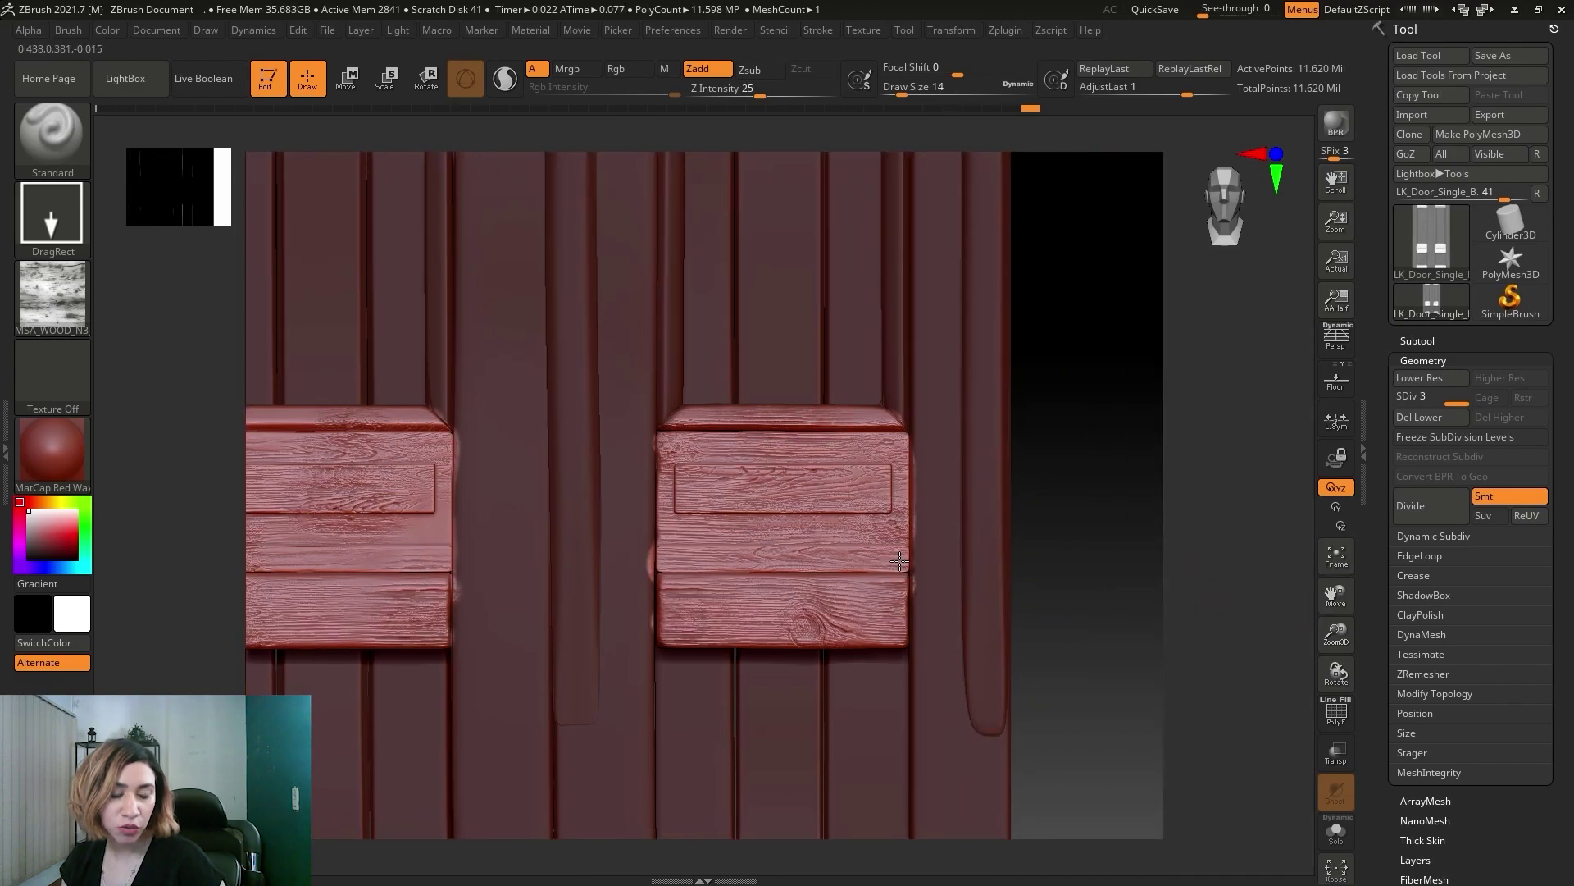
Undo the first grain stamp on the top-right rail and stamp fresh grain along that rail.
click(1336, 554)
drag(1336, 595, 1326, 809)
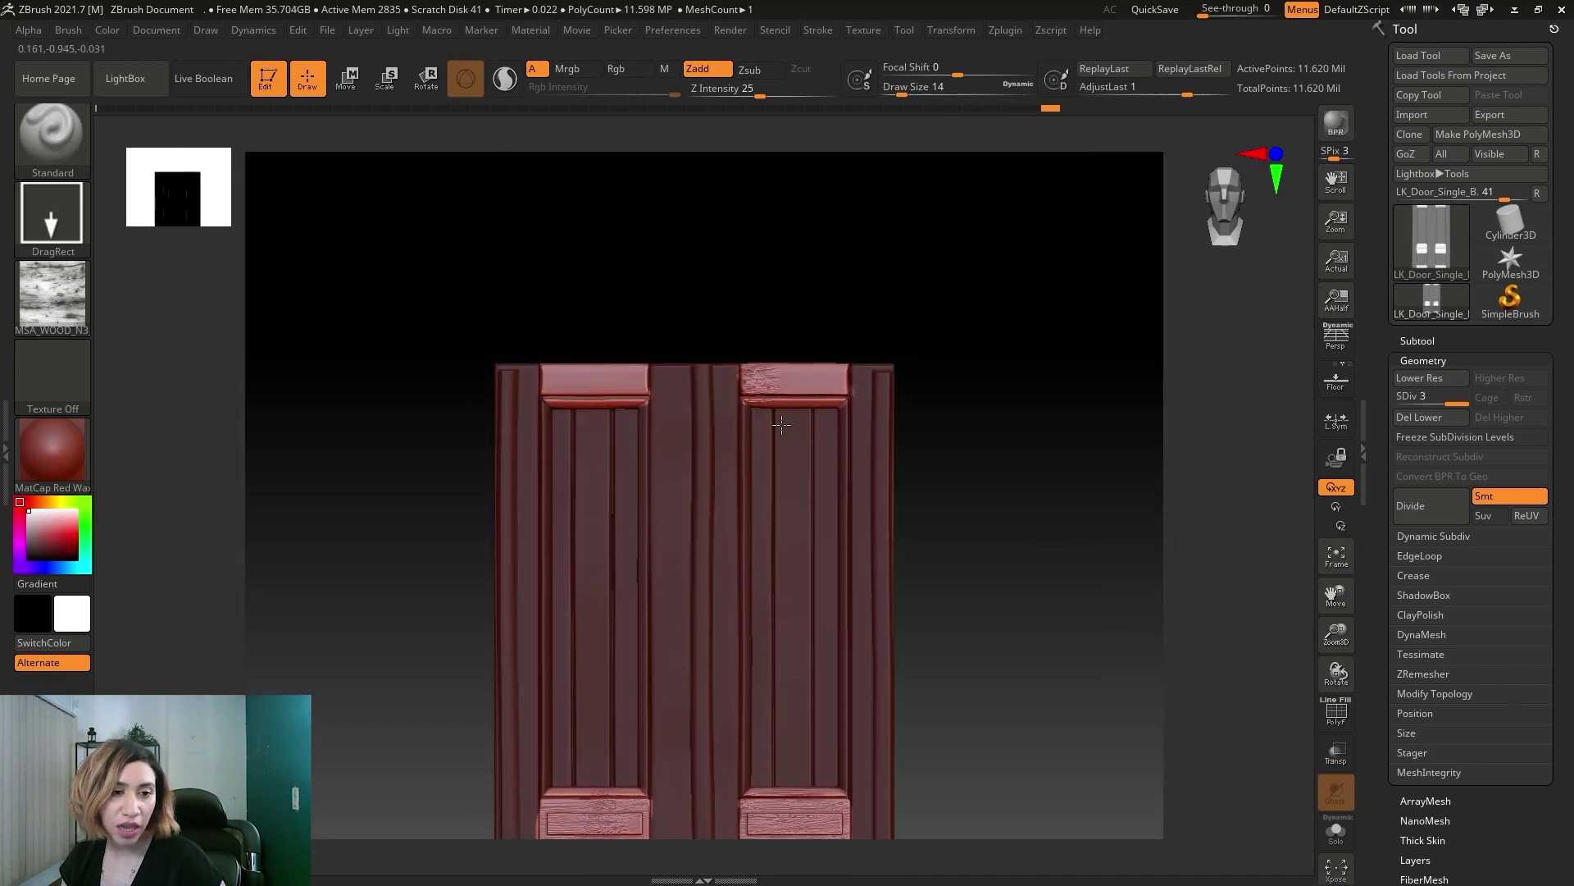
drag(1336, 635, 1336, 710)
drag(1335, 595, 1290, 662)
key(ctrl+z)
drag(679, 489, 715, 464)
drag(838, 486, 769, 484)
Stamp knotted wood grain on the top-right rail and add finer grain at Z Intensity 15.
click(52, 295)
click(541, 574)
drag(930, 477, 943, 578)
drag(760, 90, 743, 90)
drag(752, 499, 751, 588)
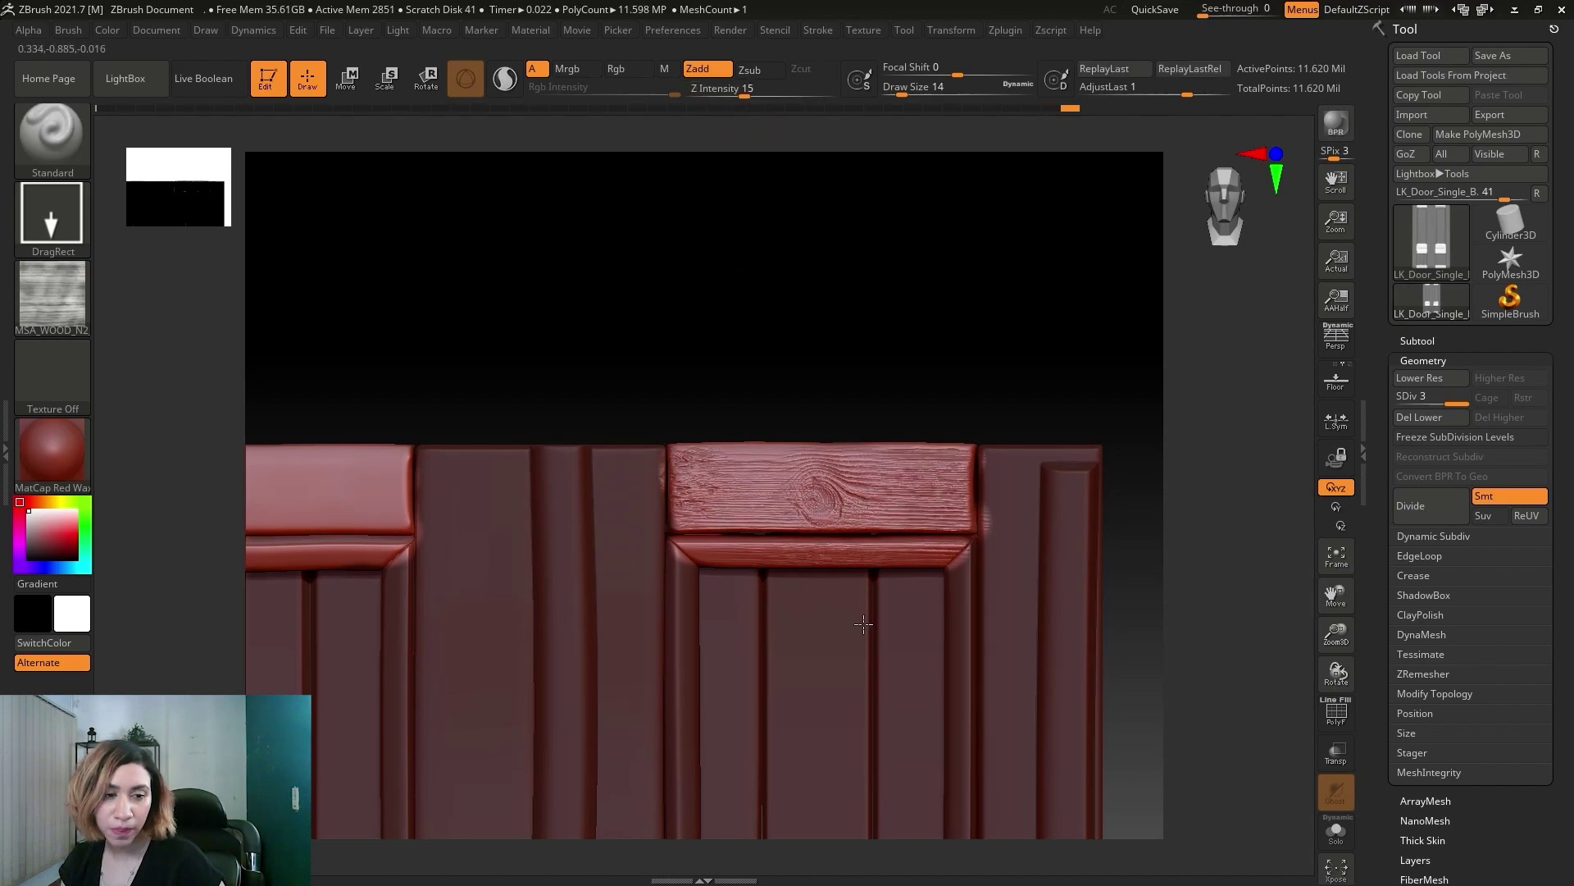
Stamp wood grain over the top-left rail, switching to the MSA_WOOD_N1 alpha and setting Z Intensity to 26.
alt+drag(1108, 587, 1500, 587)
drag(751, 494, 744, 623)
click(45, 293)
click(989, 305)
mouse_move(574, 495)
mouse_down()
mouse_move(730, 497)
mouse_move(583, 498)
mouse_up()
click(754, 89)
click(762, 89)
Choose the TrimSmoothBorder brush and chip the right end and lower edge of the top-left rail.
click(53, 138)
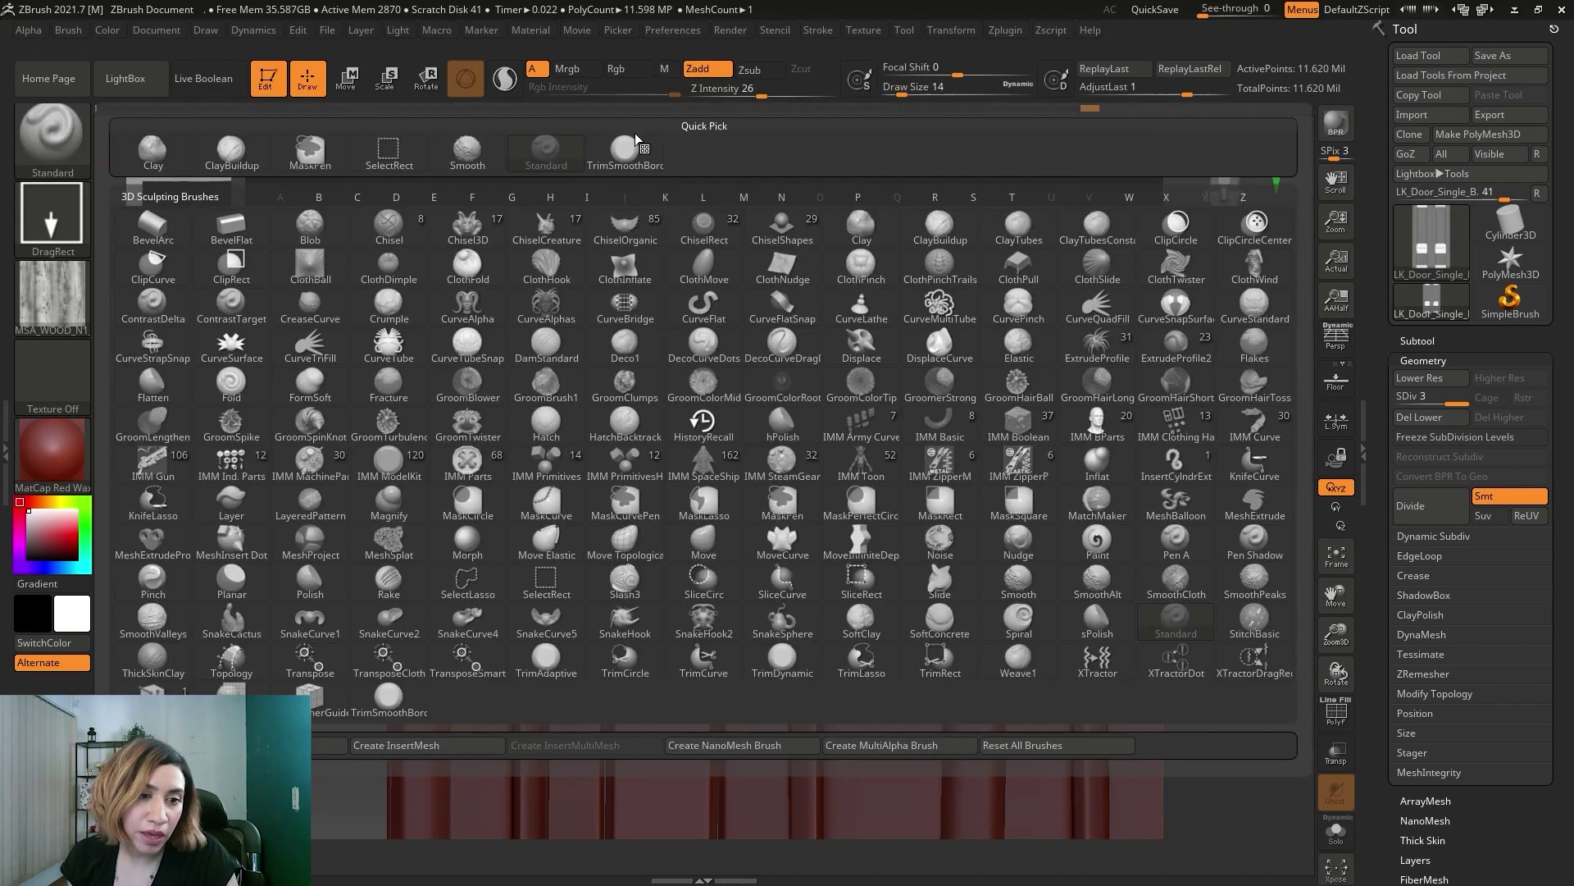
click(628, 150)
ctrl+right_drag(799, 488, 1075, 534)
drag(830, 415, 819, 475)
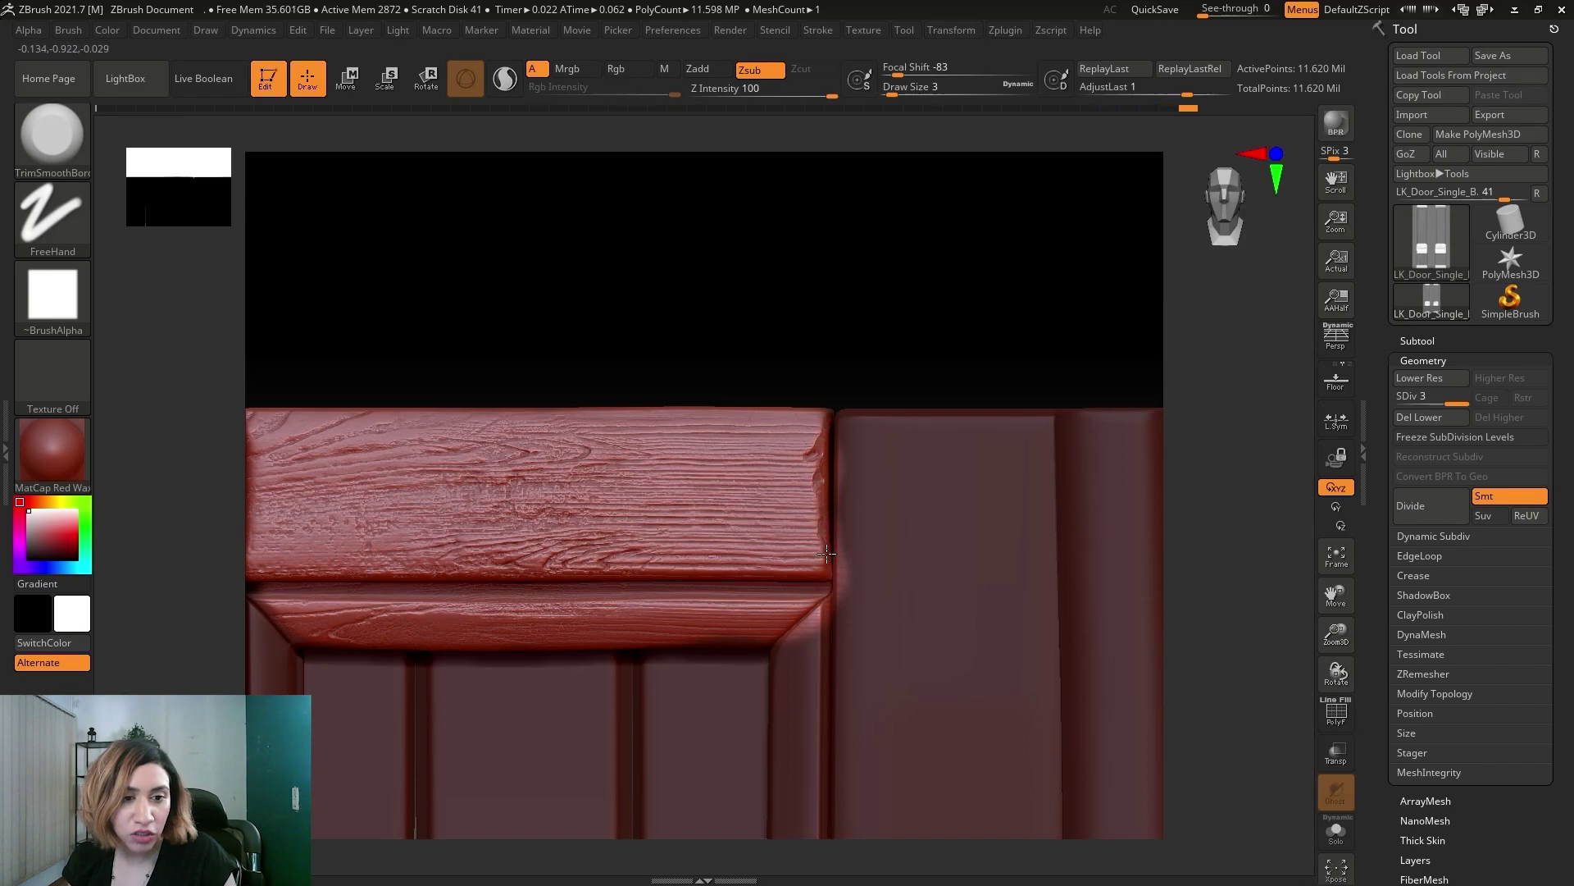
drag(810, 570, 795, 573)
drag(766, 572, 620, 572)
mouse_move(755, 355)
mouse_down()
mouse_move(787, 389)
mouse_move(721, 420)
mouse_move(647, 418)
mouse_up()
shift+drag(648, 316, 720, 317)
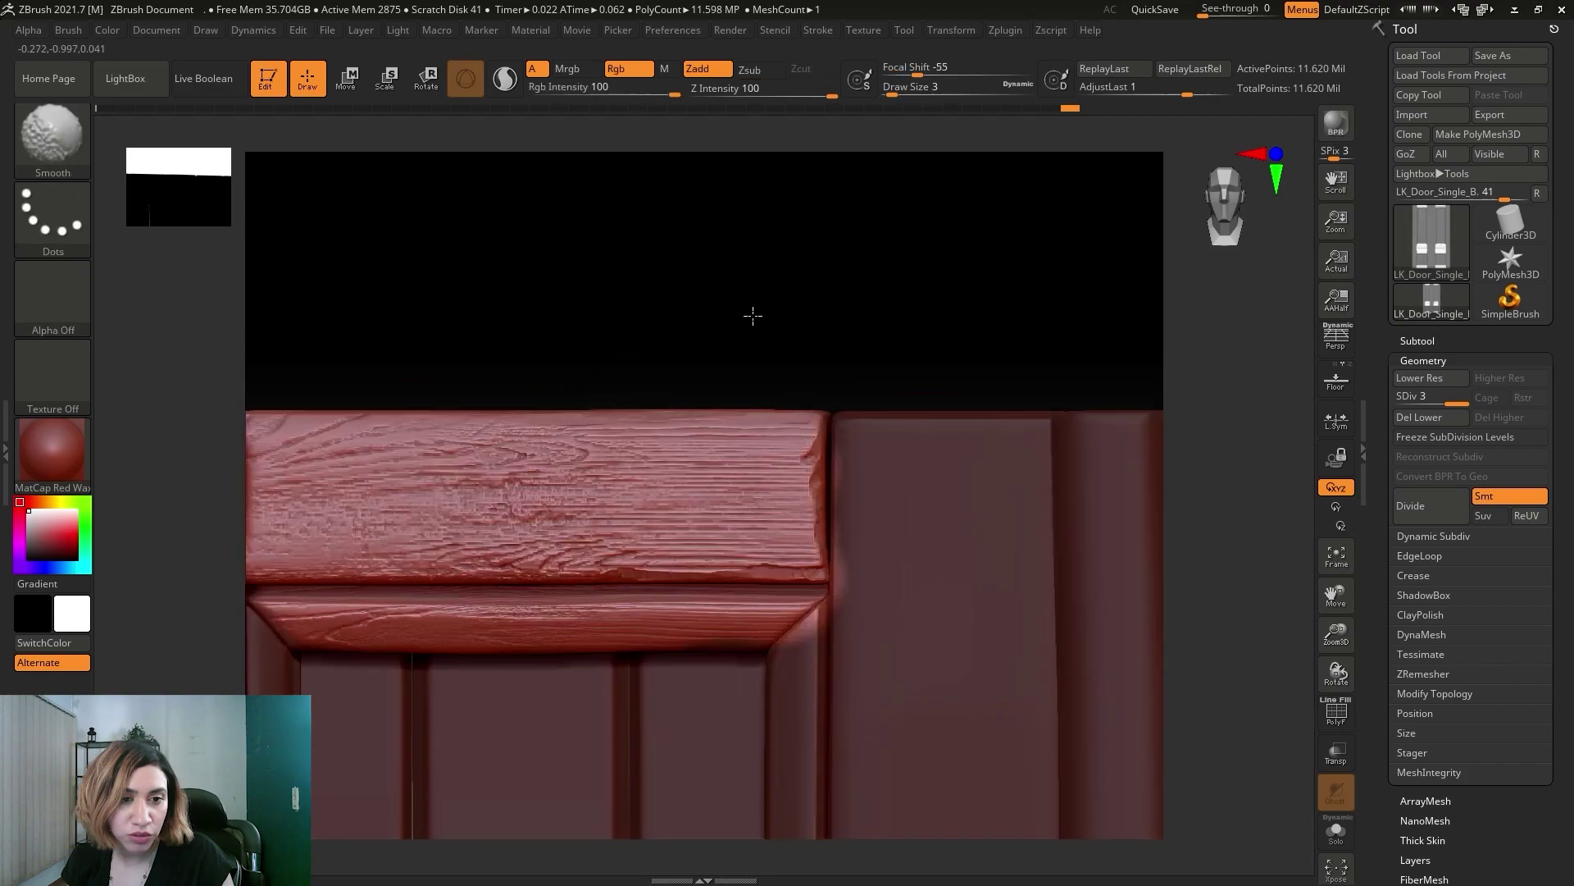
Chip the left end of the top-left rail with small TrimSmoothBorder strokes at Draw Size 4.
alt+drag(353, 353, 720, 282)
drag(630, 500, 689, 502)
key(bracketright)
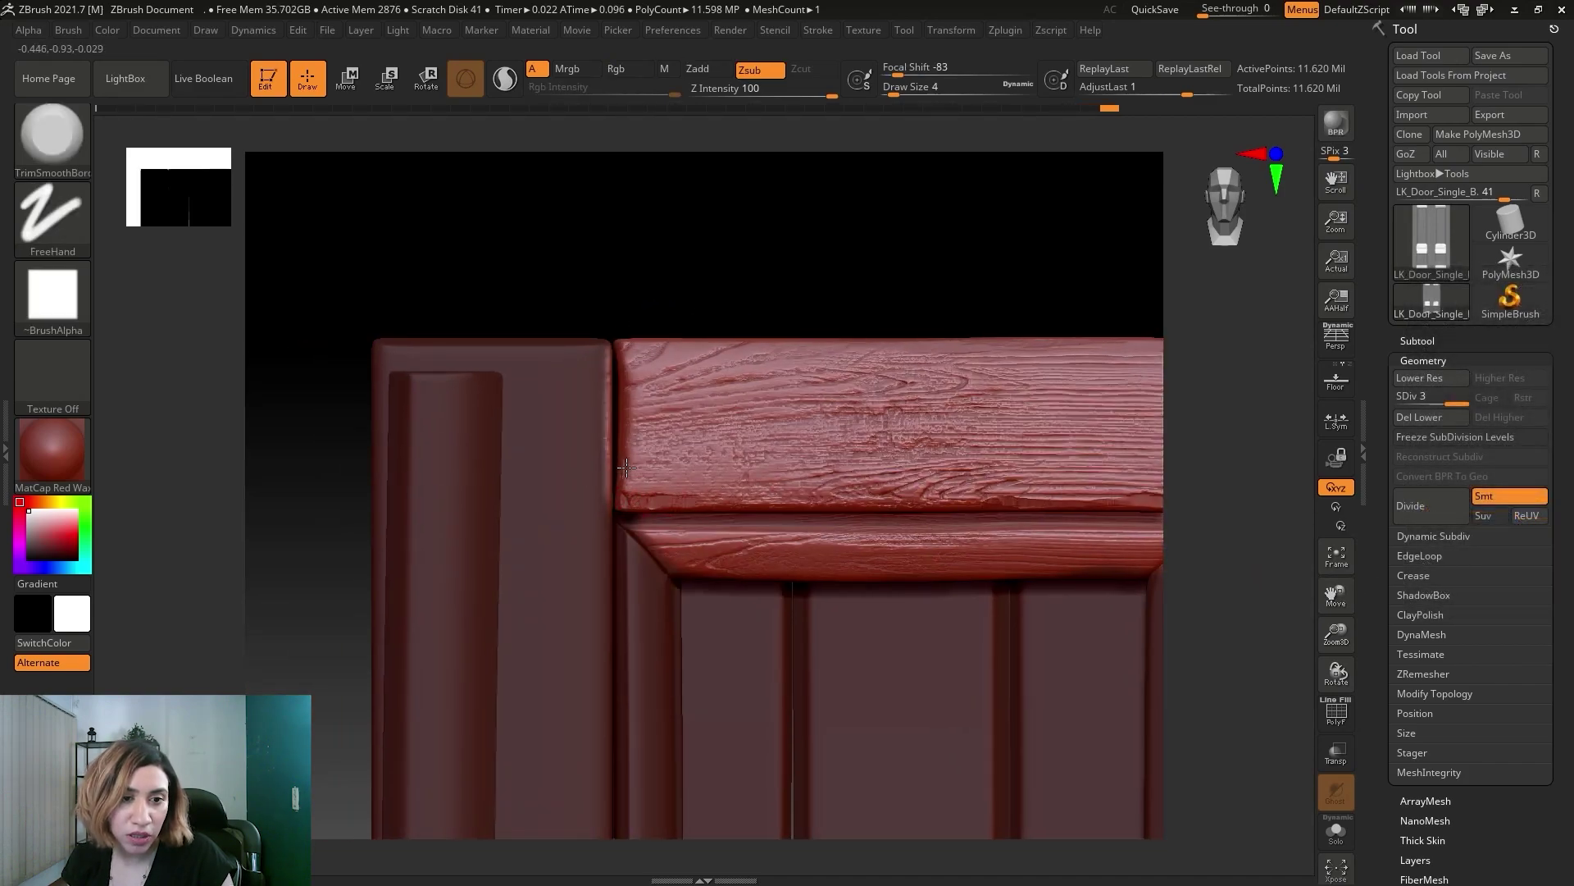
key(bracketleft)
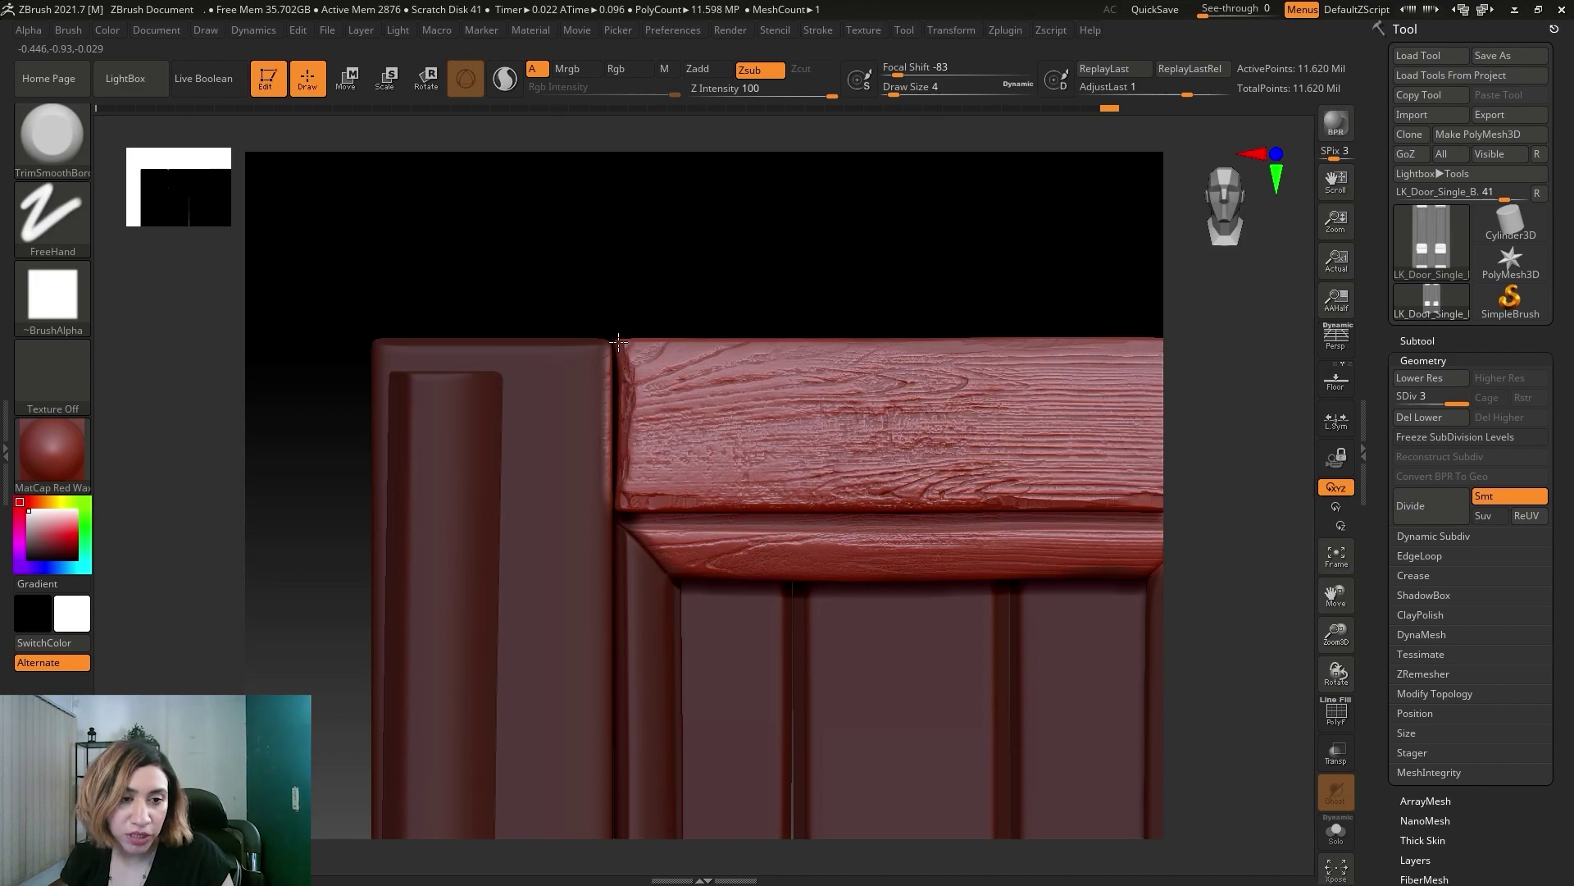
key(bracketright)
key(bracketright)
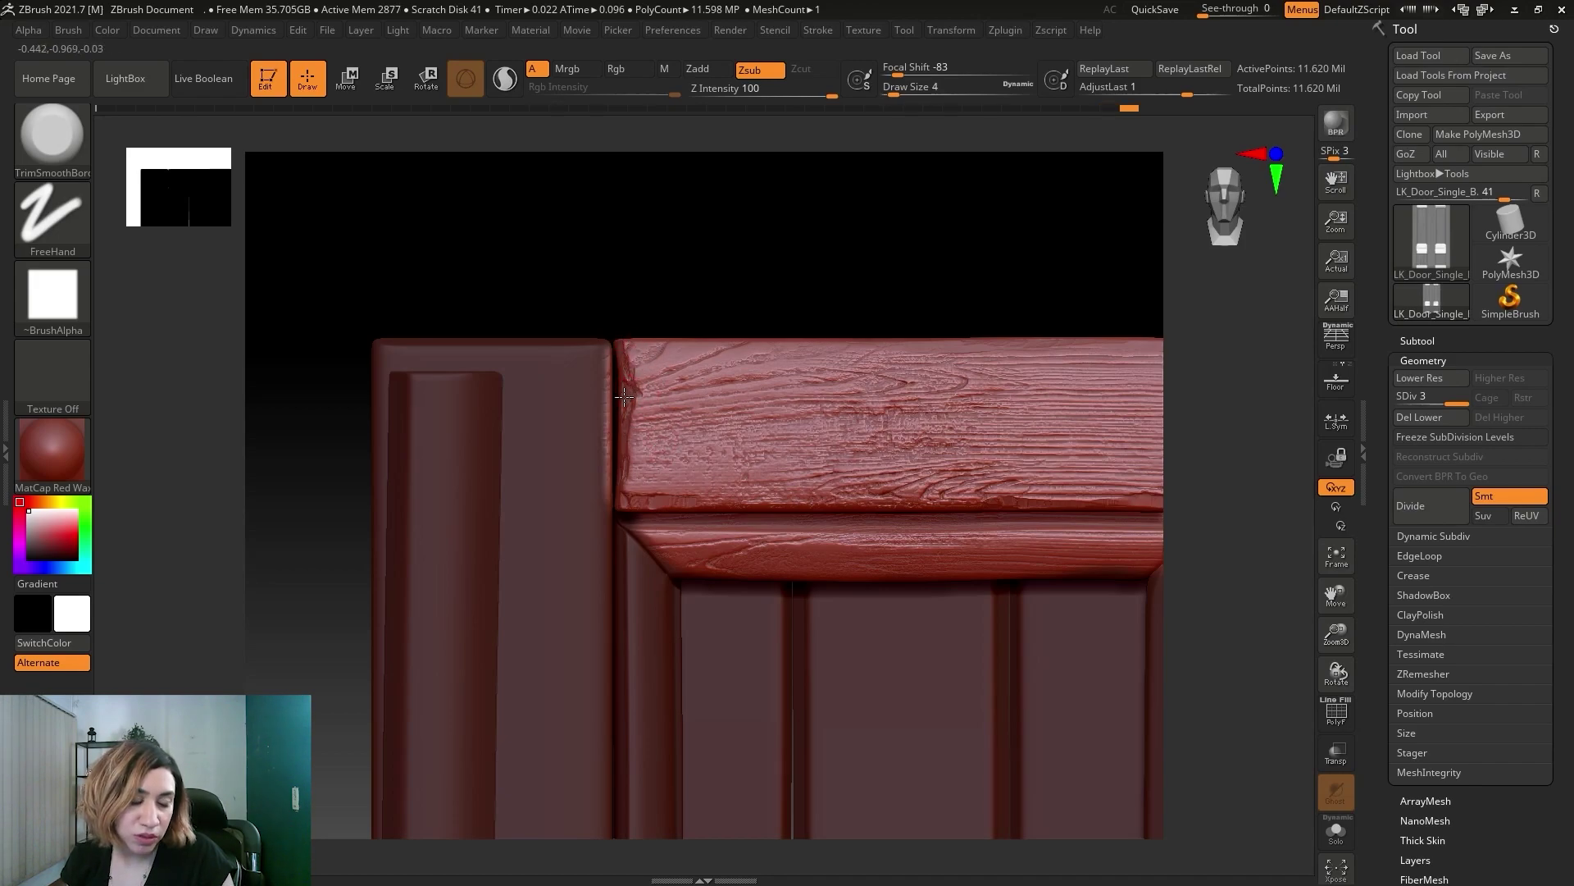
drag(619, 419, 627, 421)
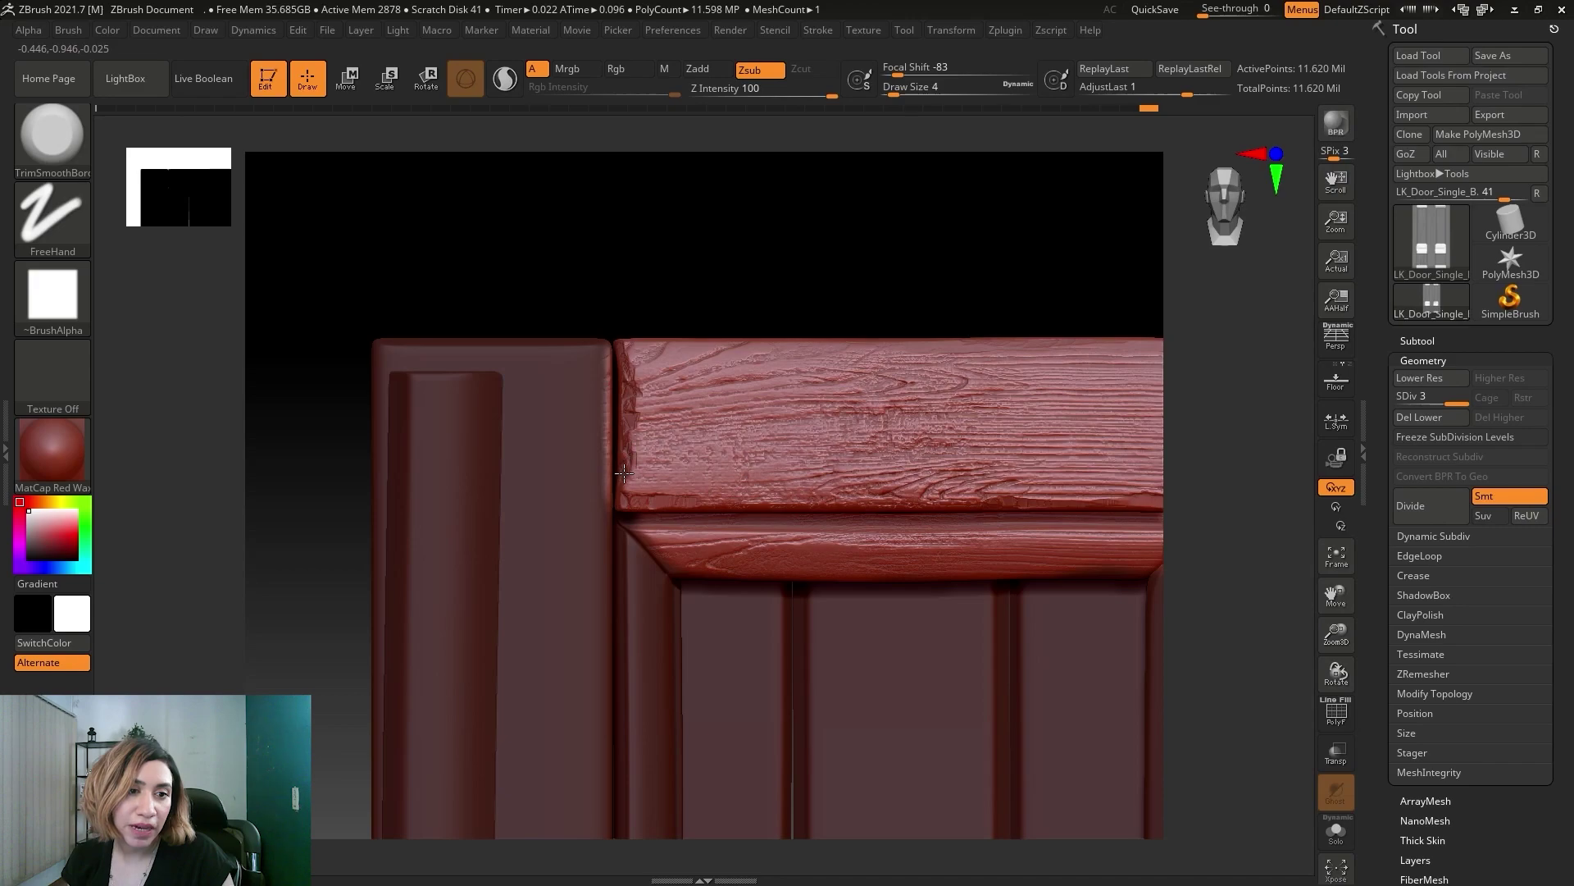
Chip the upper and lower edges of the top-left rail and the moulding below it at Draw Size 5.
key(bracketright)
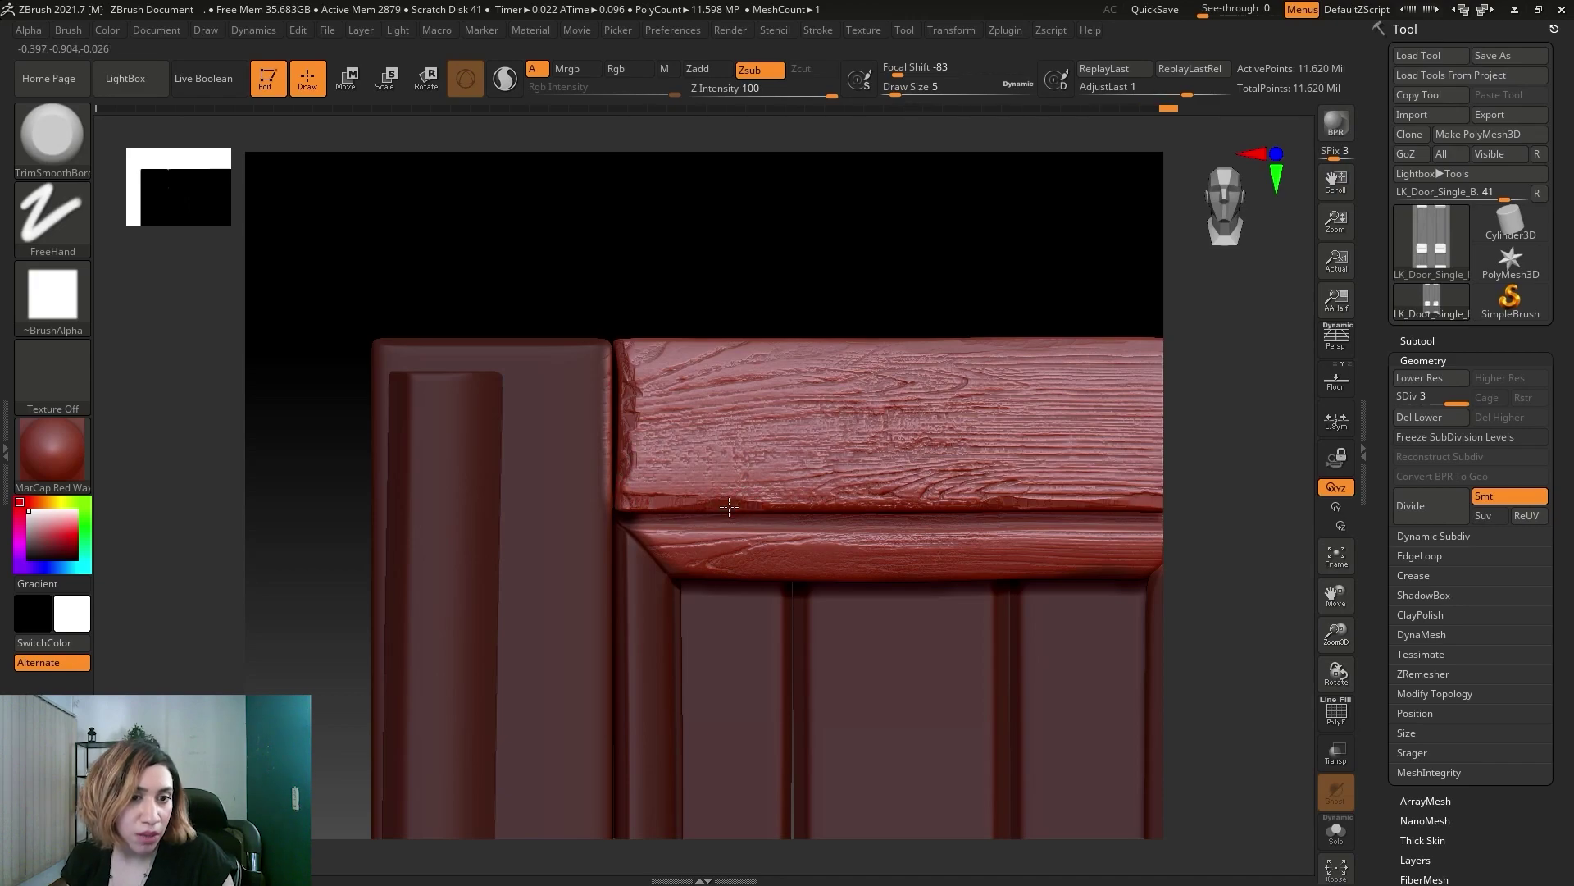
drag(901, 504, 909, 505)
drag(813, 346, 794, 345)
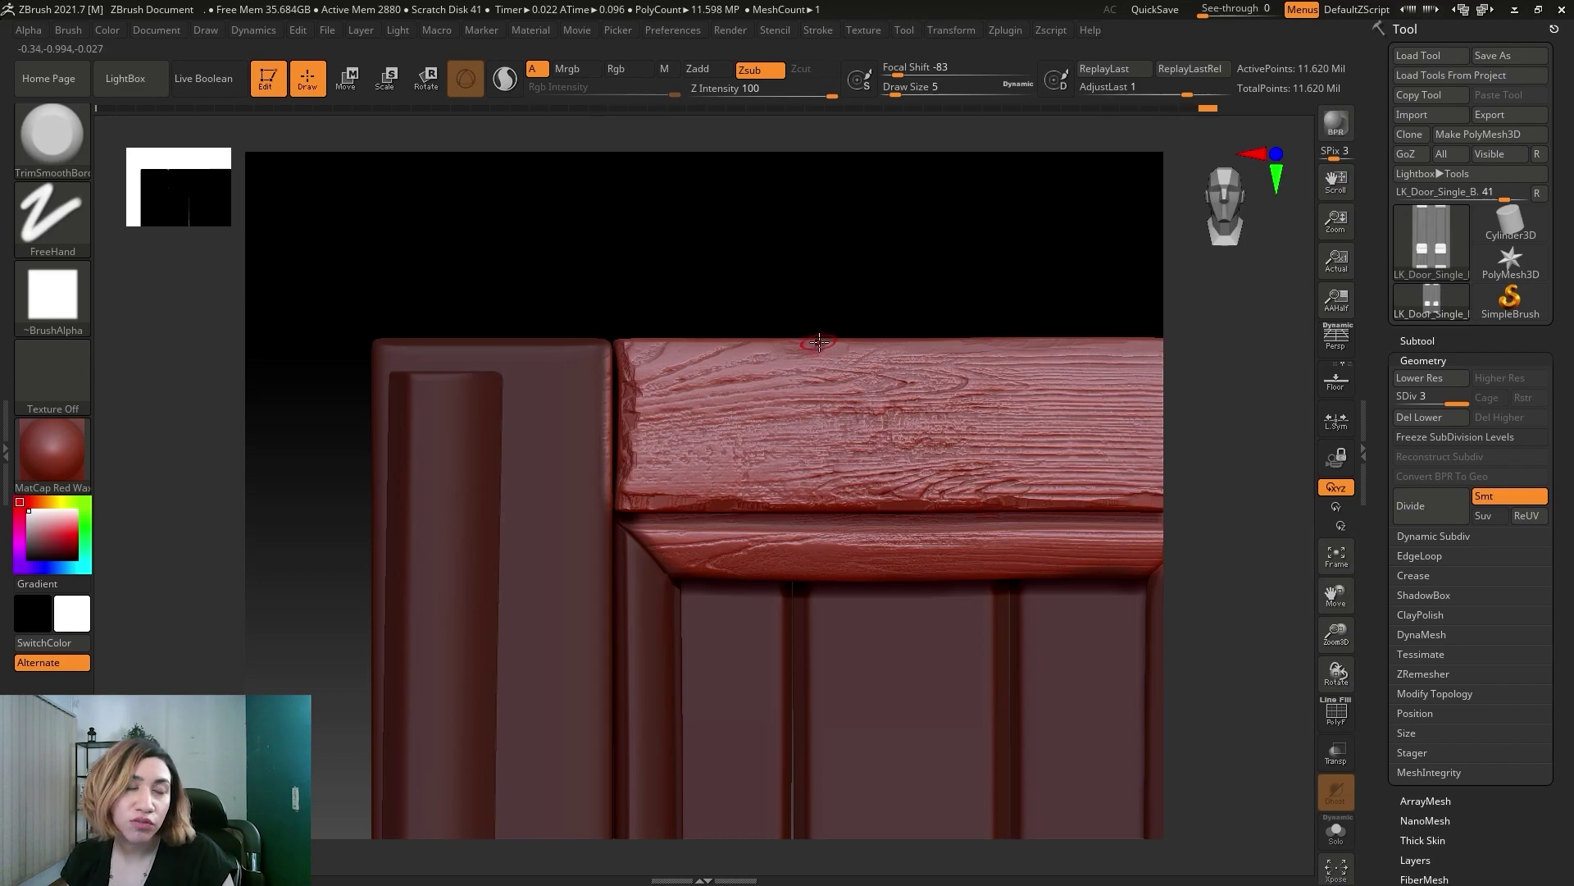
mouse_move(905, 506)
mouse_down()
mouse_move(672, 502)
mouse_move(770, 533)
mouse_up()
drag(908, 537, 765, 534)
Chip the remaining lower edge of the top-left rail and cut smaller notches into both of its ends.
alt+drag(1280, 599, 835, 602)
drag(459, 506, 394, 505)
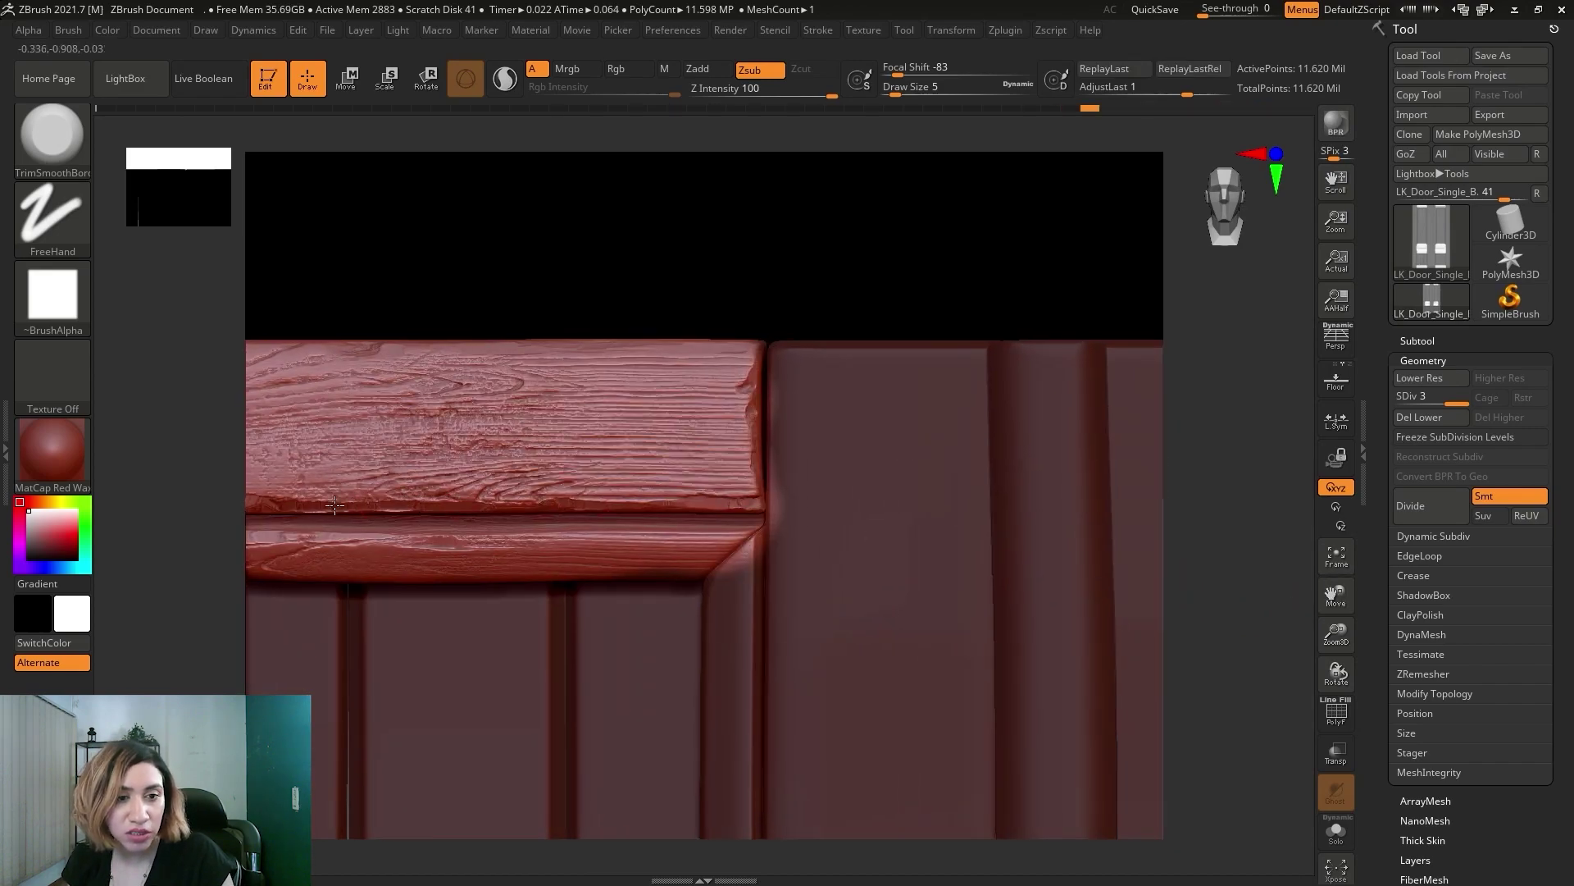
drag(746, 316, 896, 377)
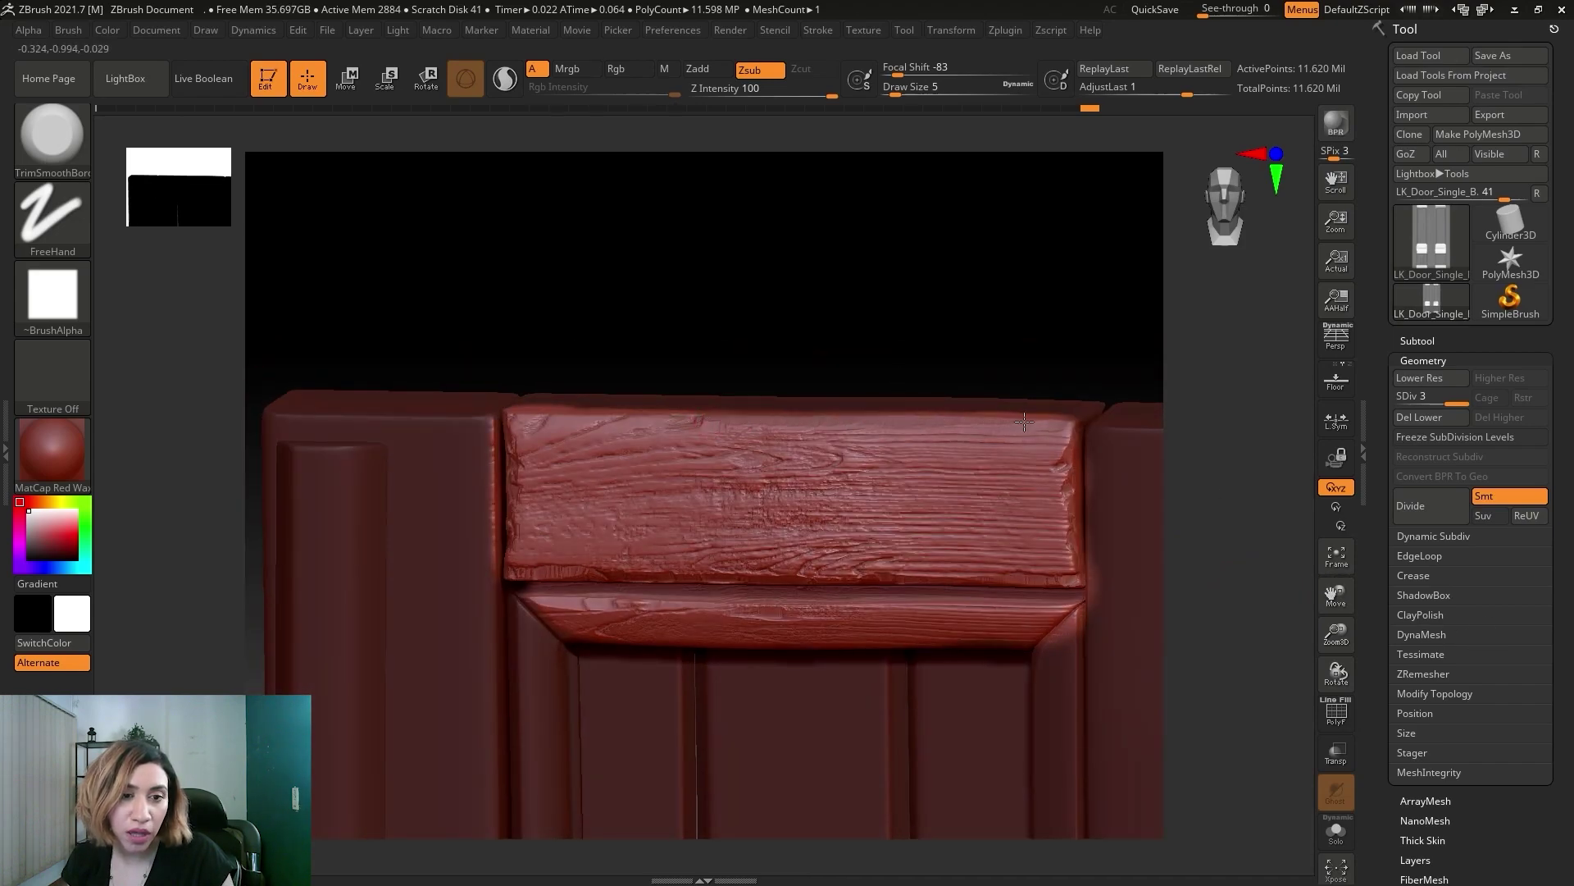
drag(689, 341, 656, 418)
mouse_move(590, 373)
mouse_down()
mouse_move(713, 320)
mouse_move(692, 362)
mouse_up()
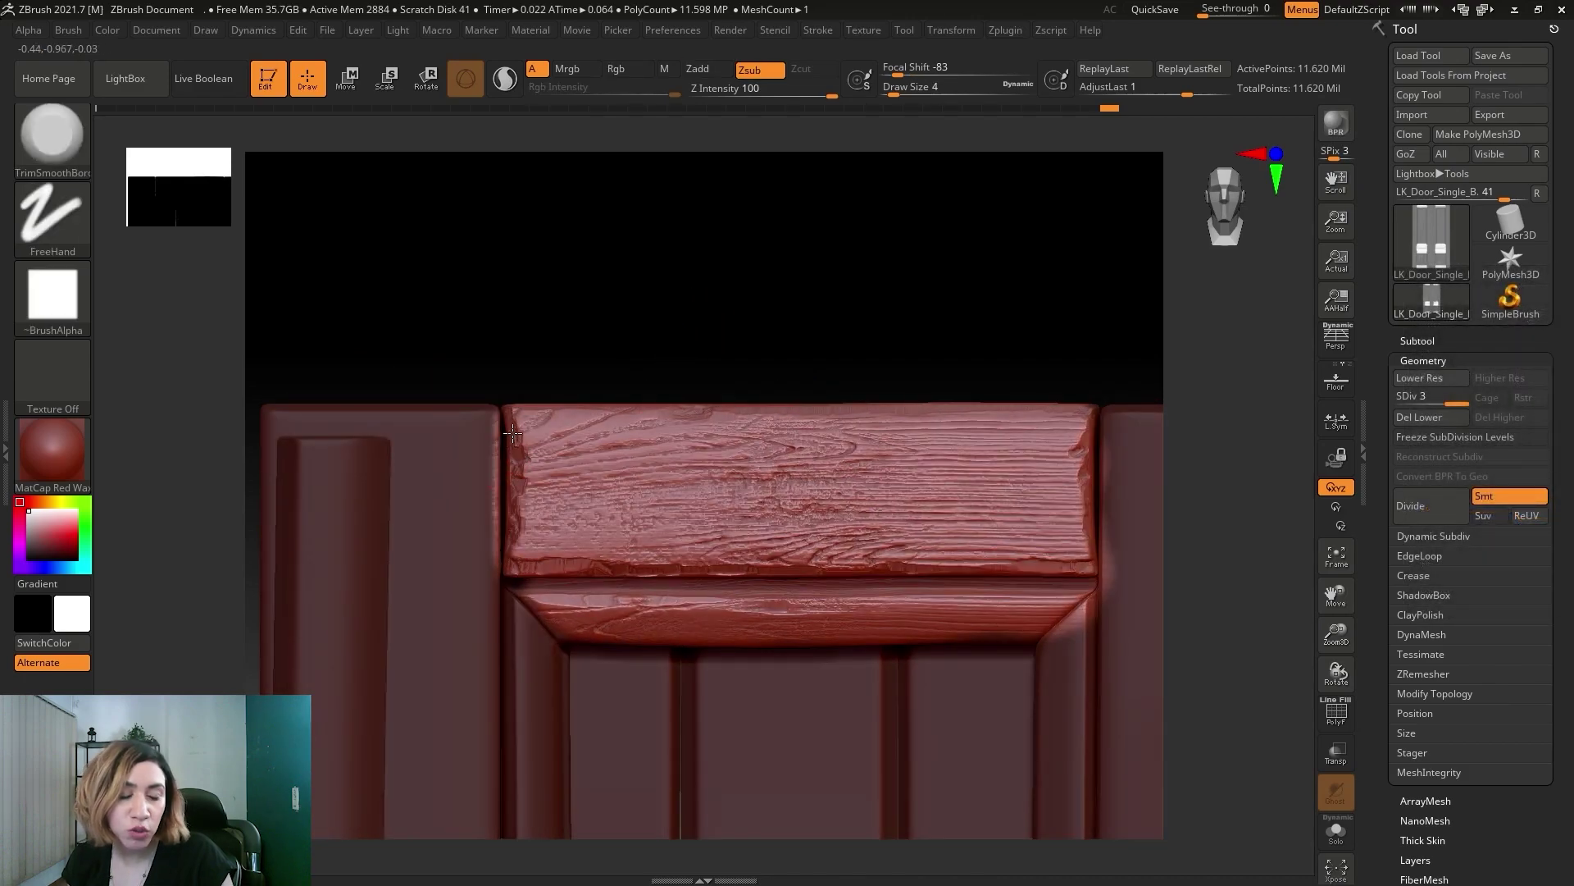
mouse_move(507, 543)
mouse_down()
mouse_move(538, 566)
mouse_move(622, 571)
mouse_move(1058, 570)
mouse_move(1085, 527)
mouse_up()
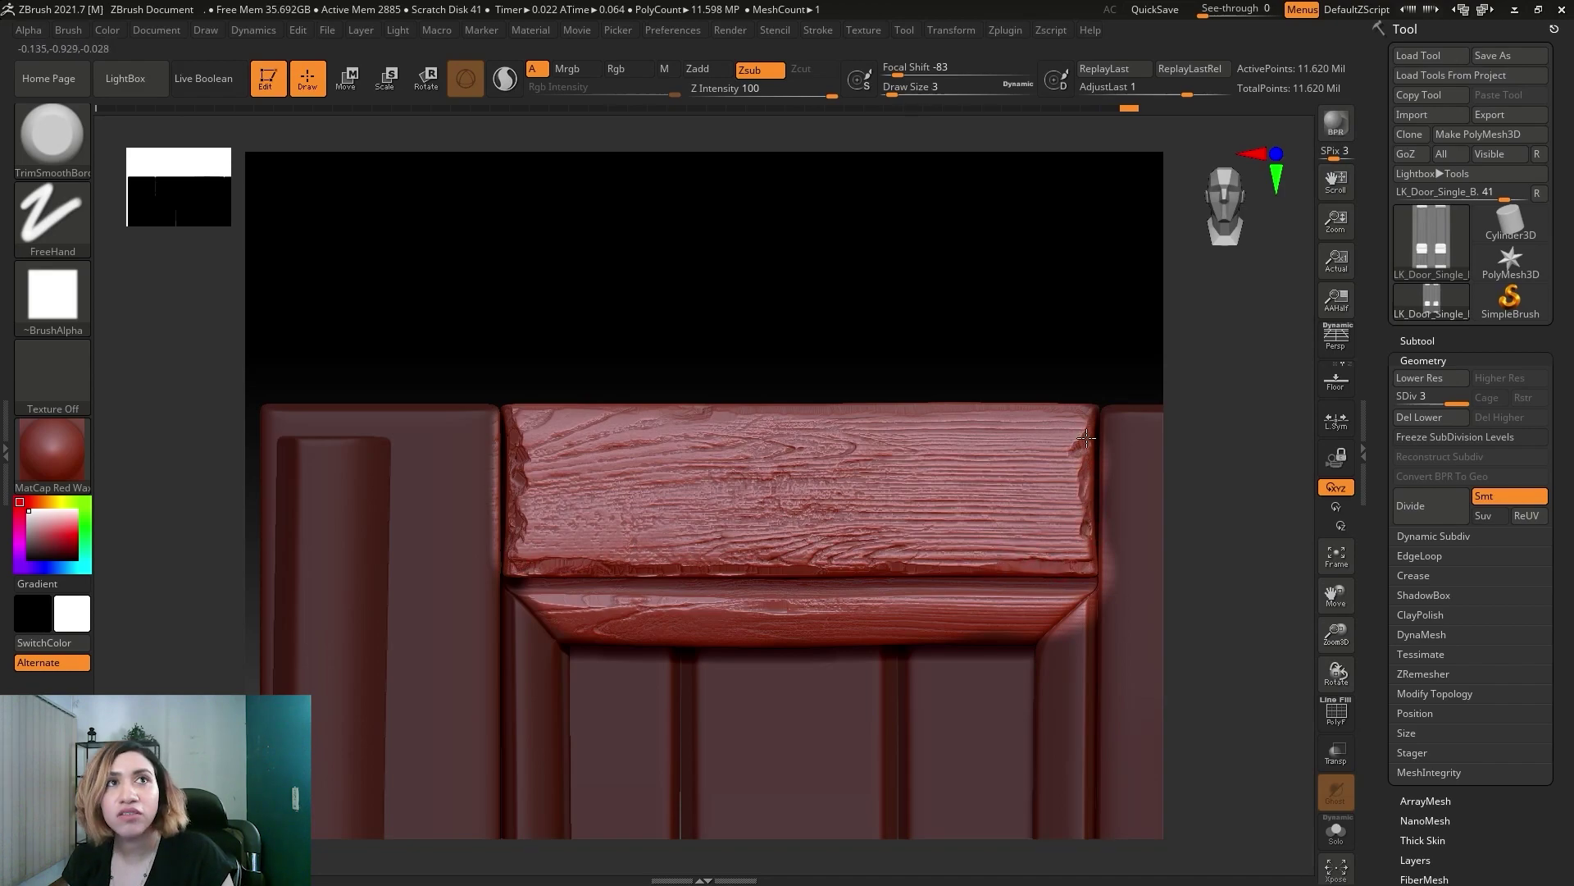
mouse_move(1089, 423)
mouse_down()
mouse_move(1068, 459)
mouse_move(983, 482)
mouse_up()
Switch to the DamStandard brush and carve thin cracks into the end of the lower grained plank, using Draw Sizes 1 to 3.
key(bracketleft)
key(b)
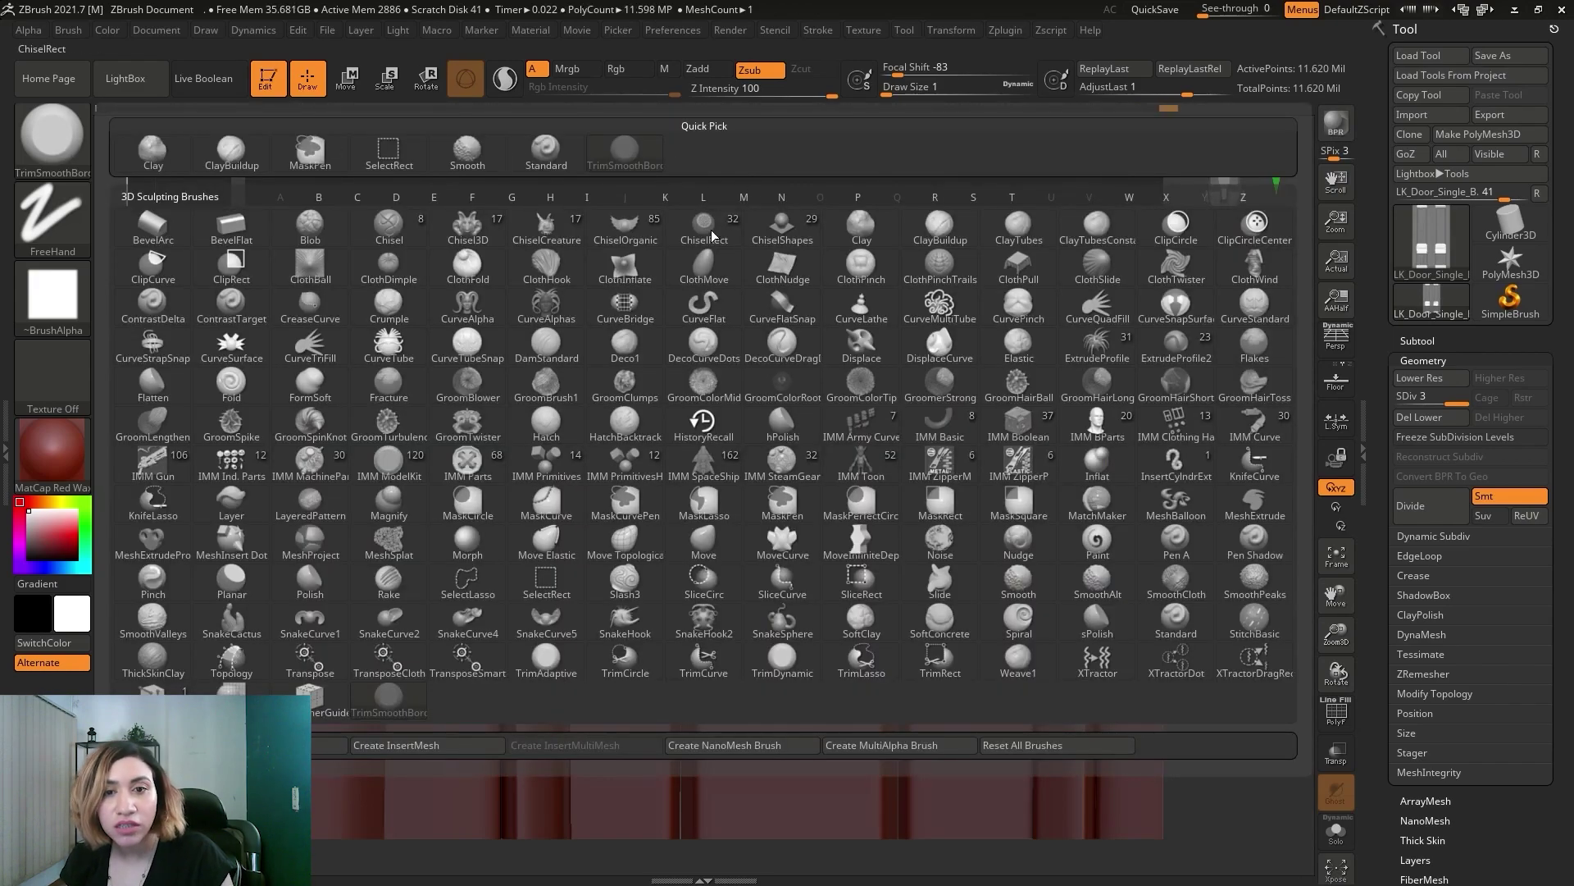
key(d)
key(s)
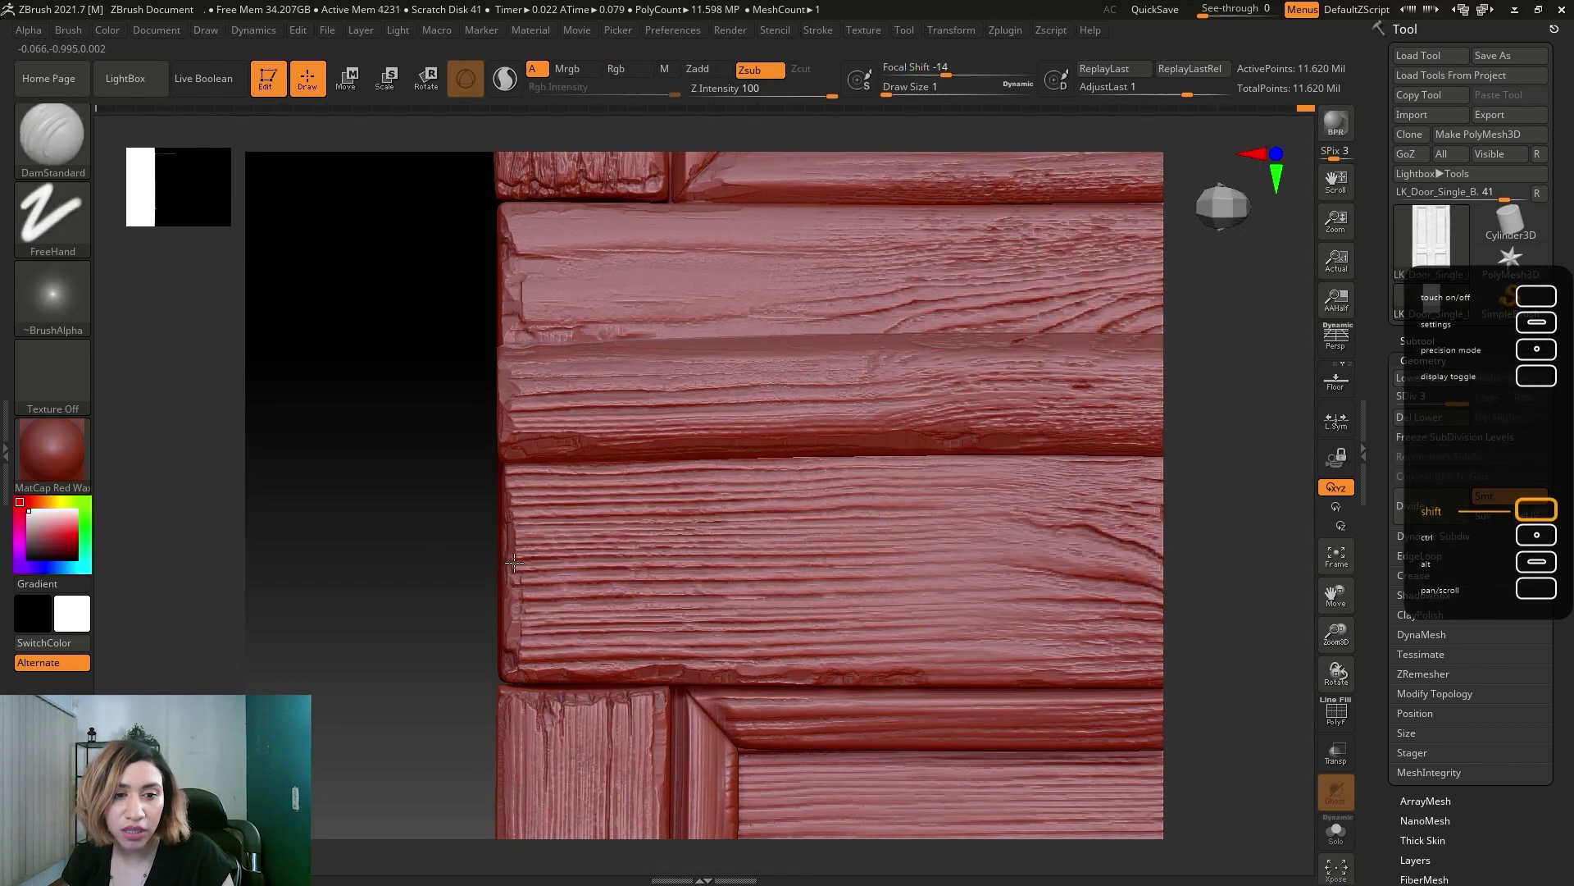
drag(634, 556, 1043, 571)
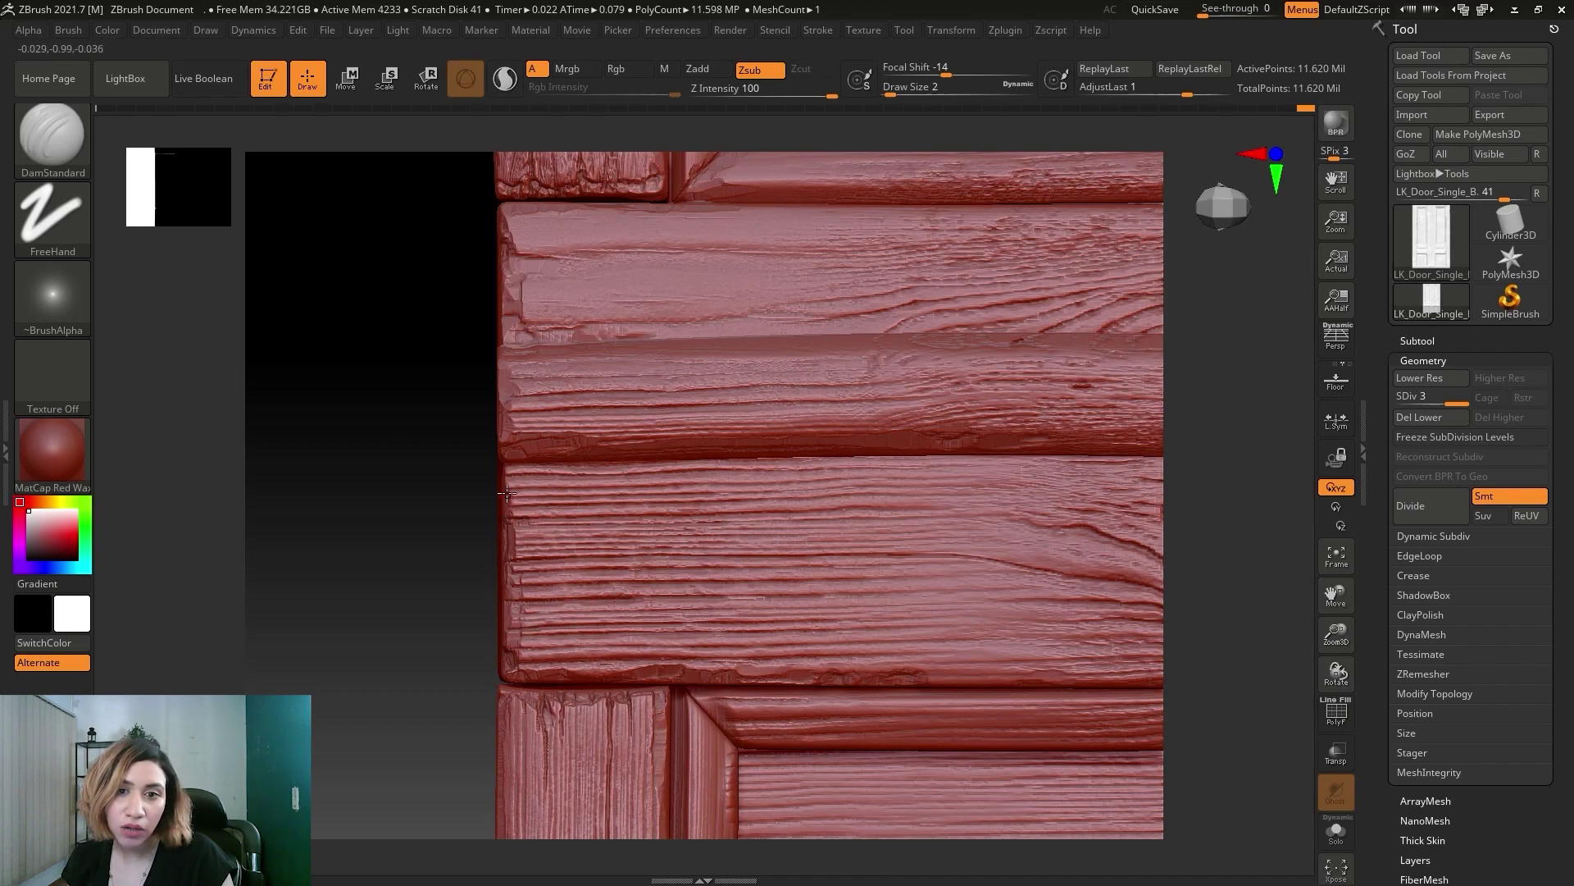
drag(414, 485, 500, 473)
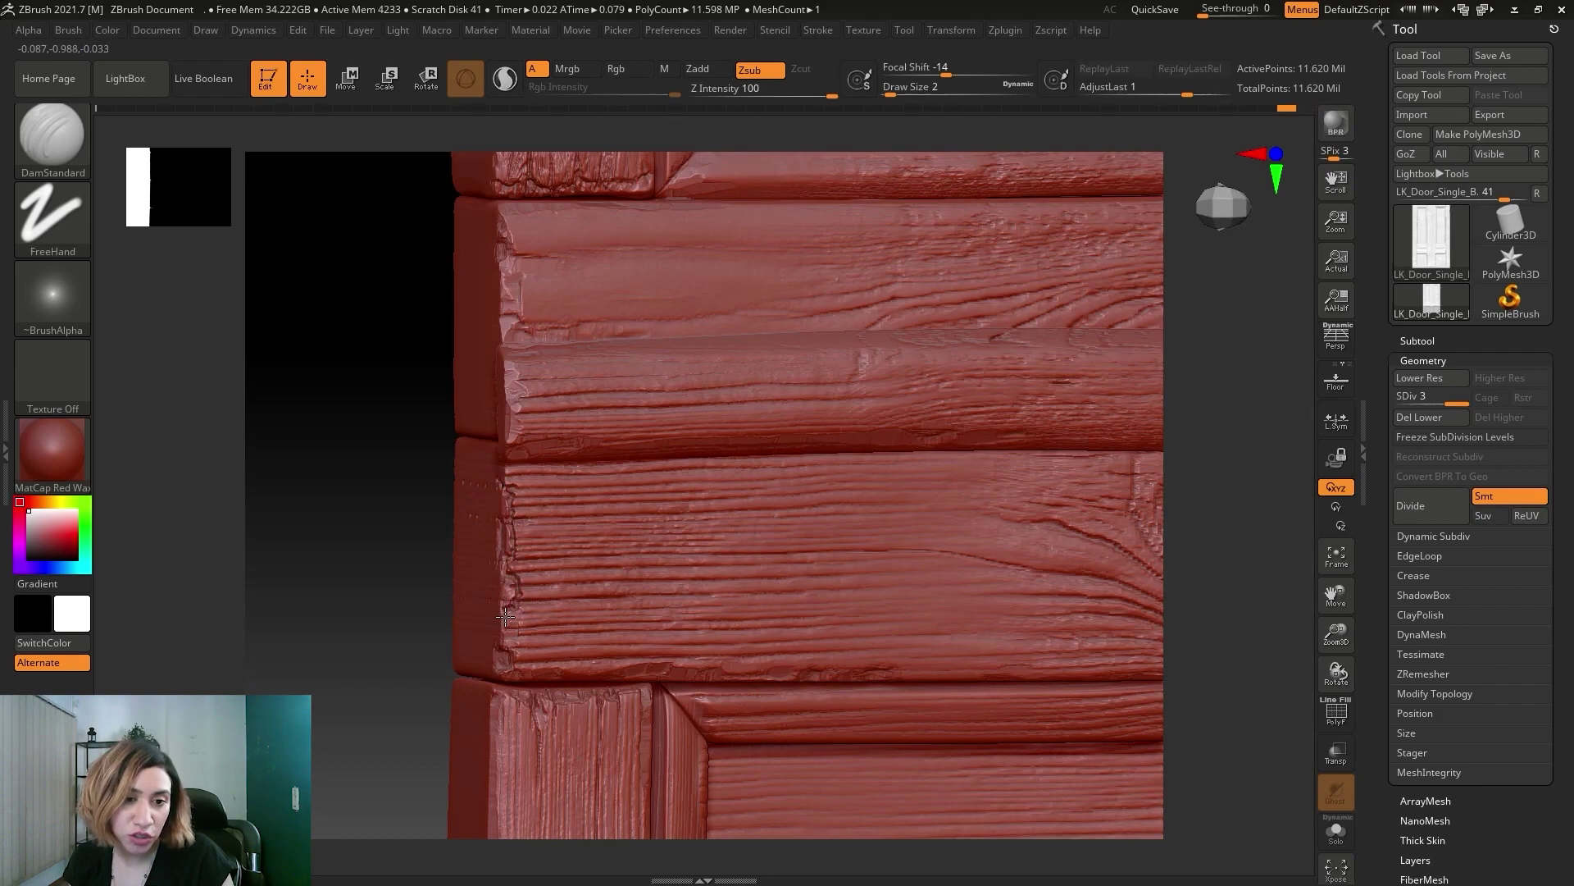
drag(424, 584, 439, 506)
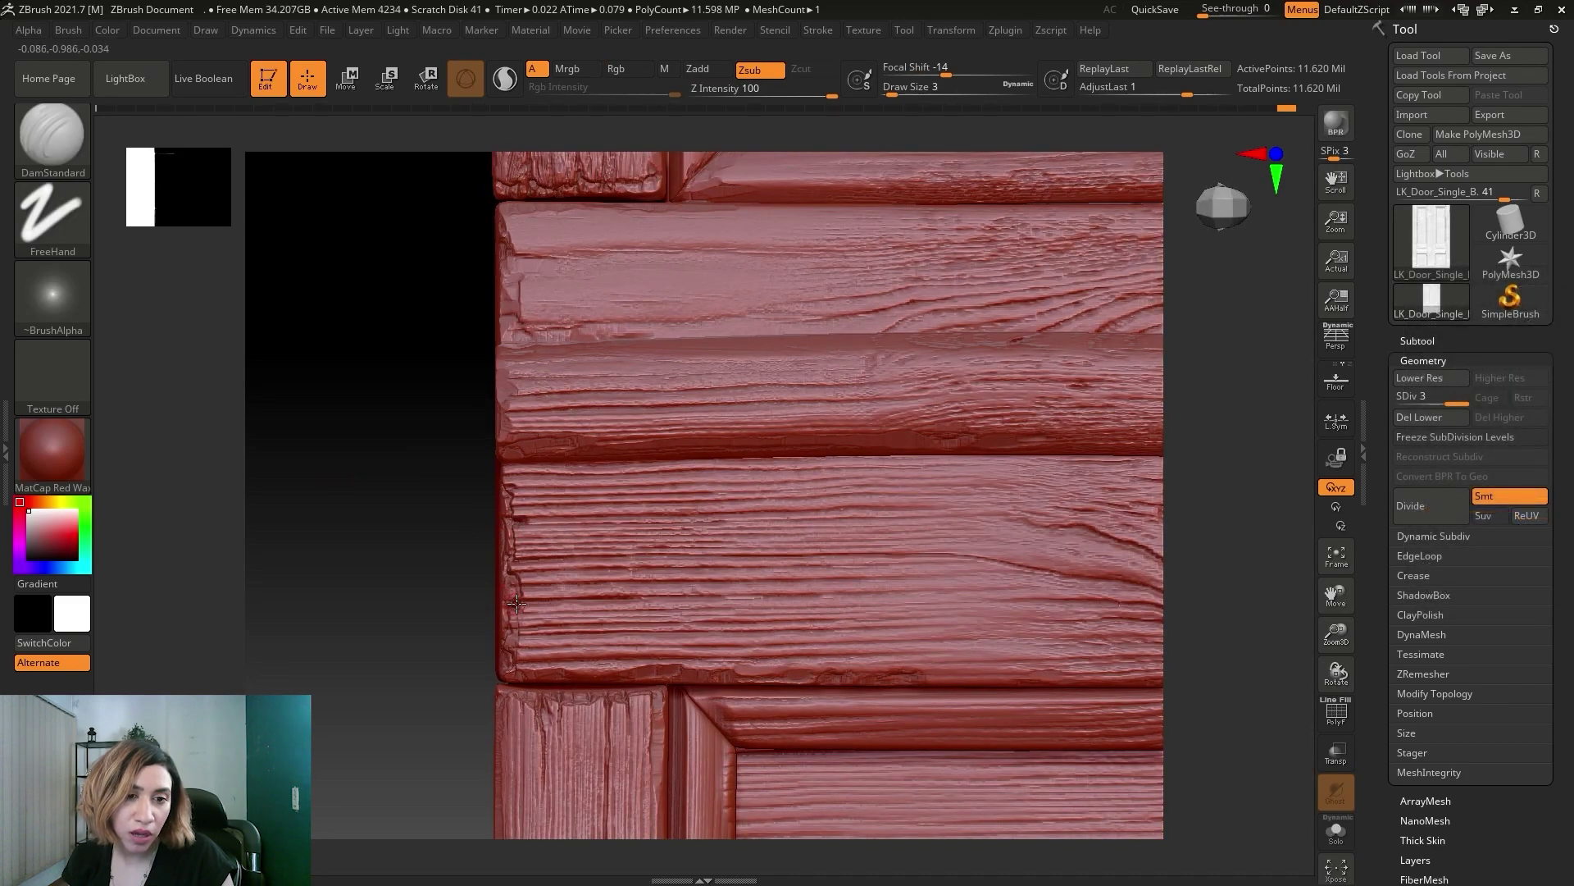
drag(512, 601, 493, 614)
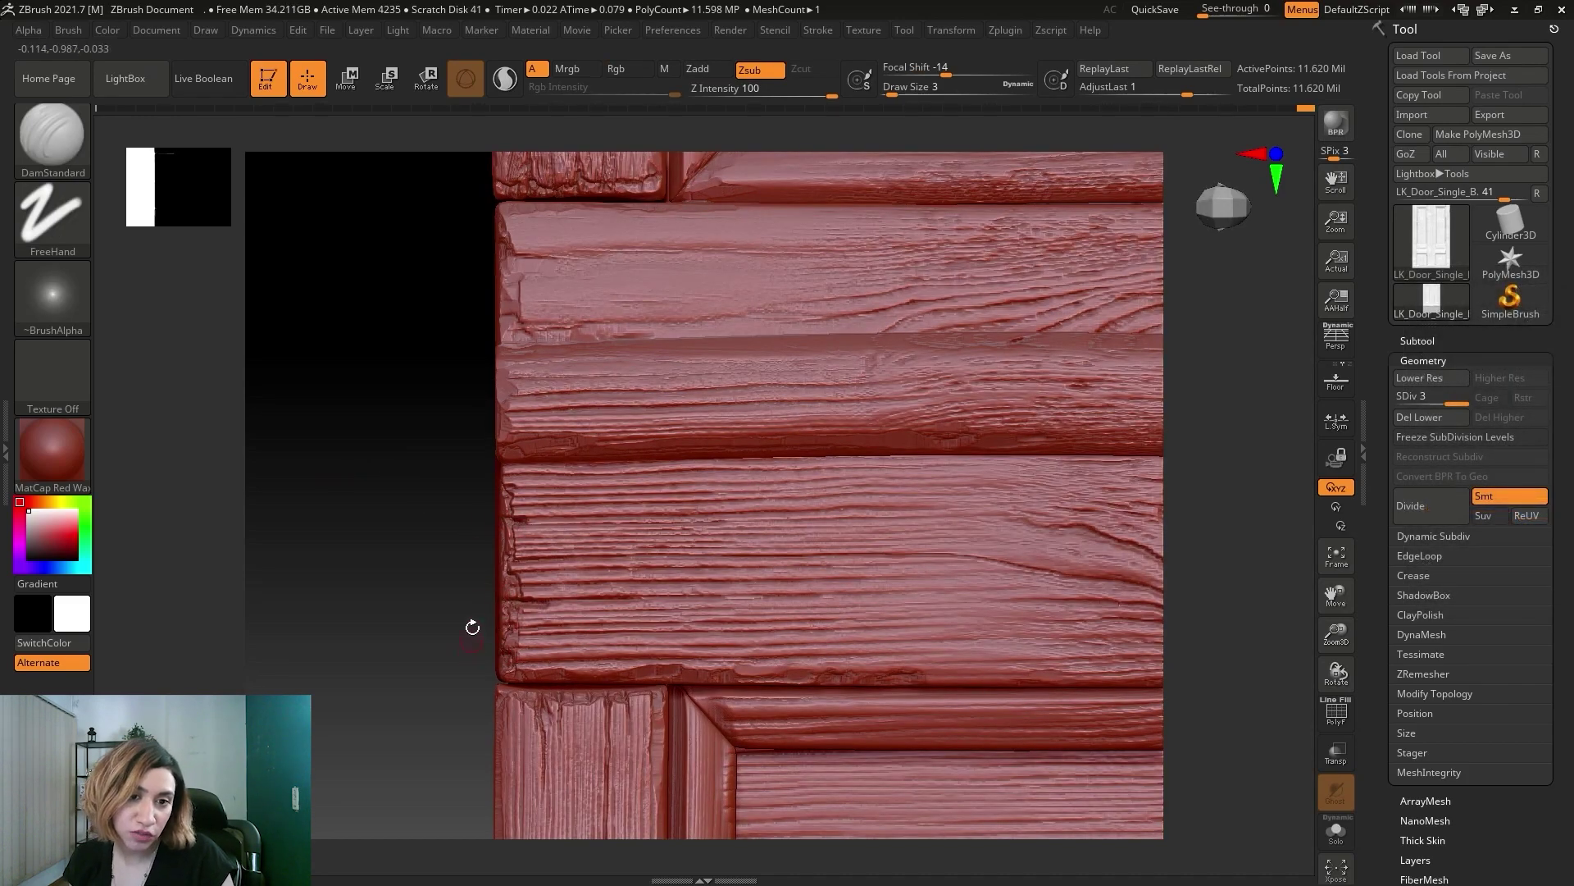
Carve DamStandard cracks into the ends of the neighbouring planks and along their wood grain.
drag(583, 390, 501, 393)
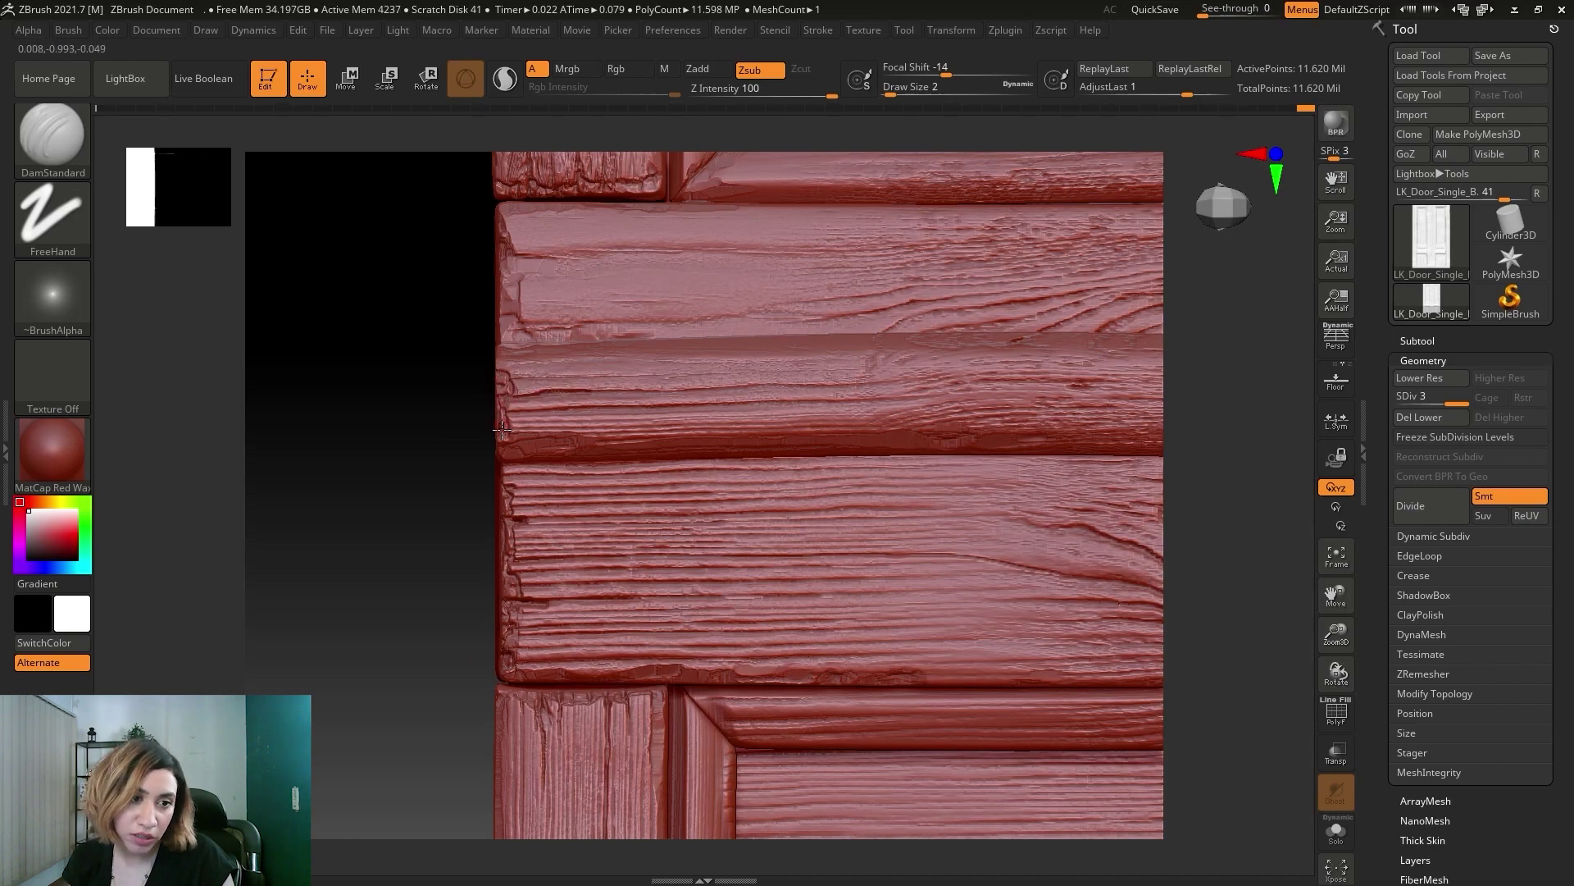
alt+drag(1266, 572, 997, 617)
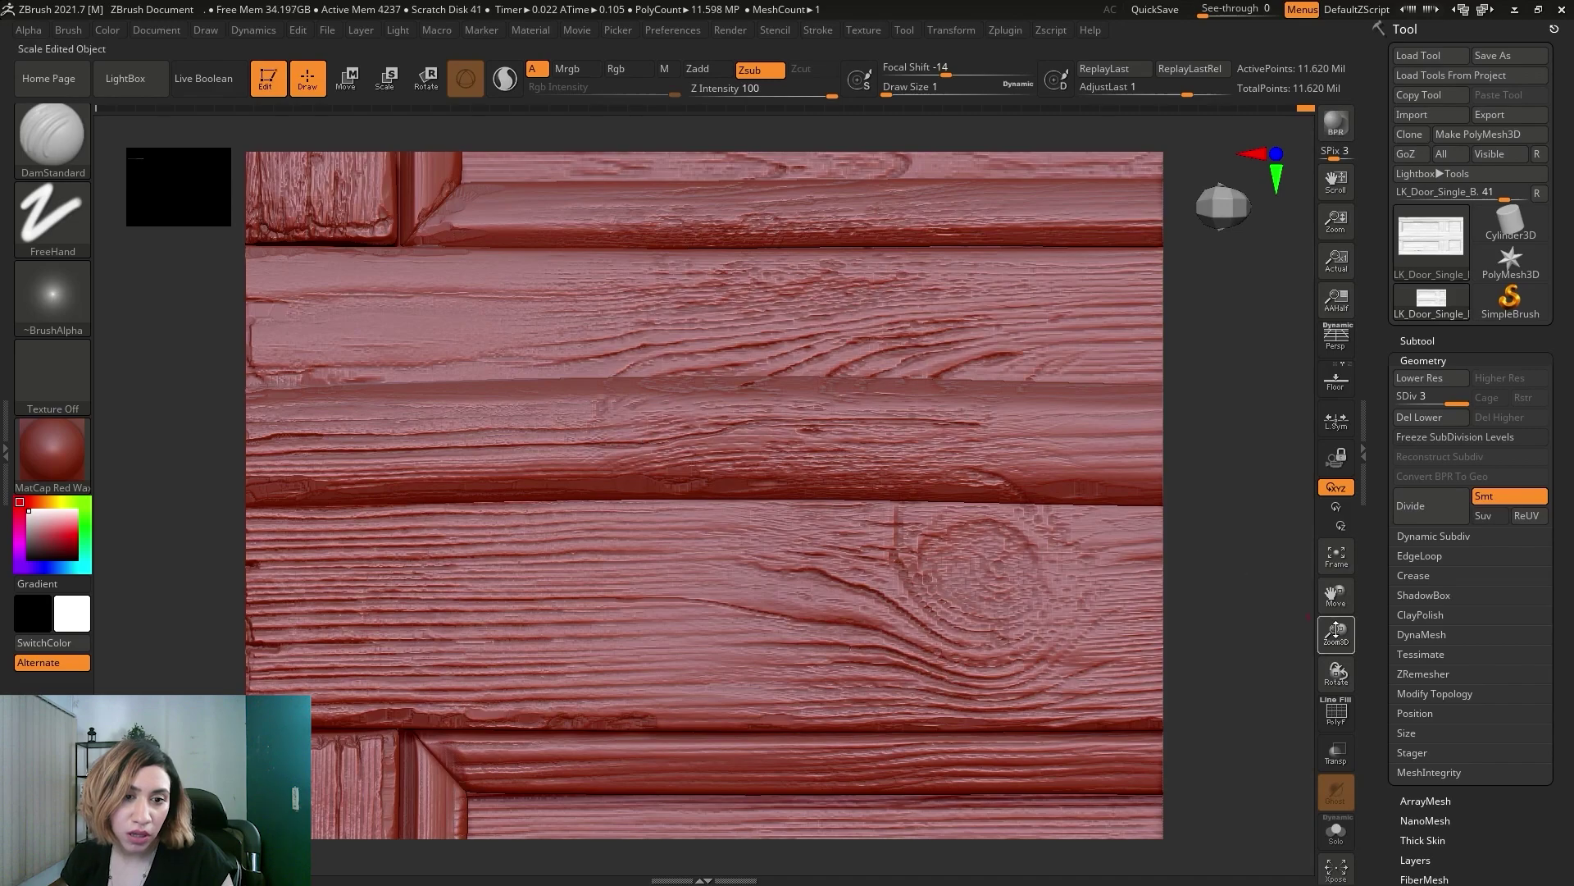
drag(1336, 634, 1244, 533)
key(])
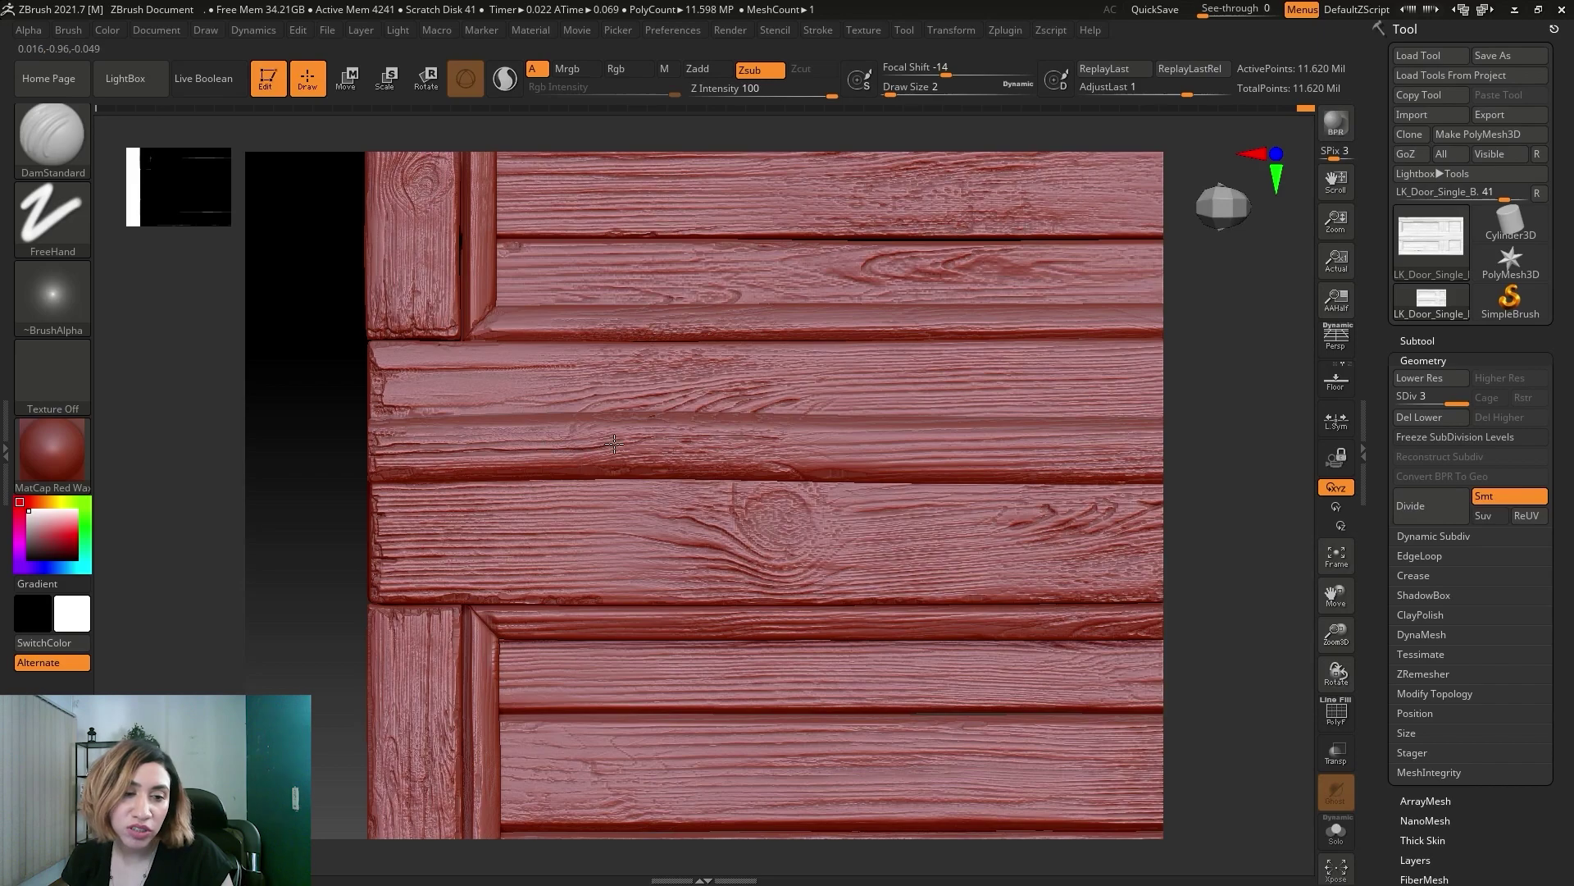
mouse_move(1336, 596)
mouse_down()
mouse_move(1257, 568)
mouse_move(902, 566)
mouse_up()
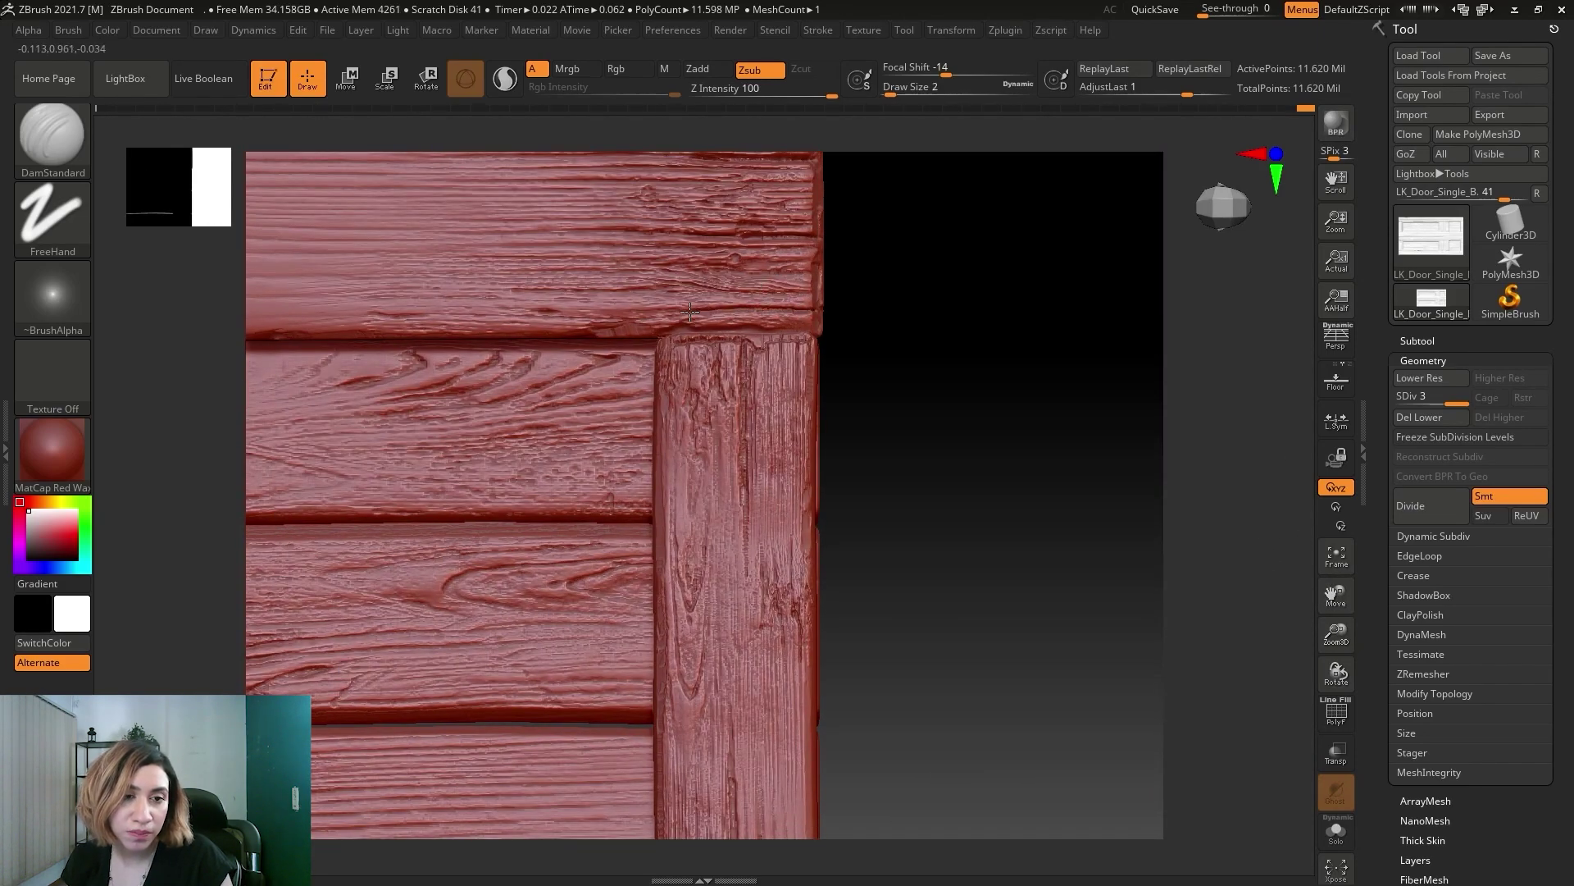
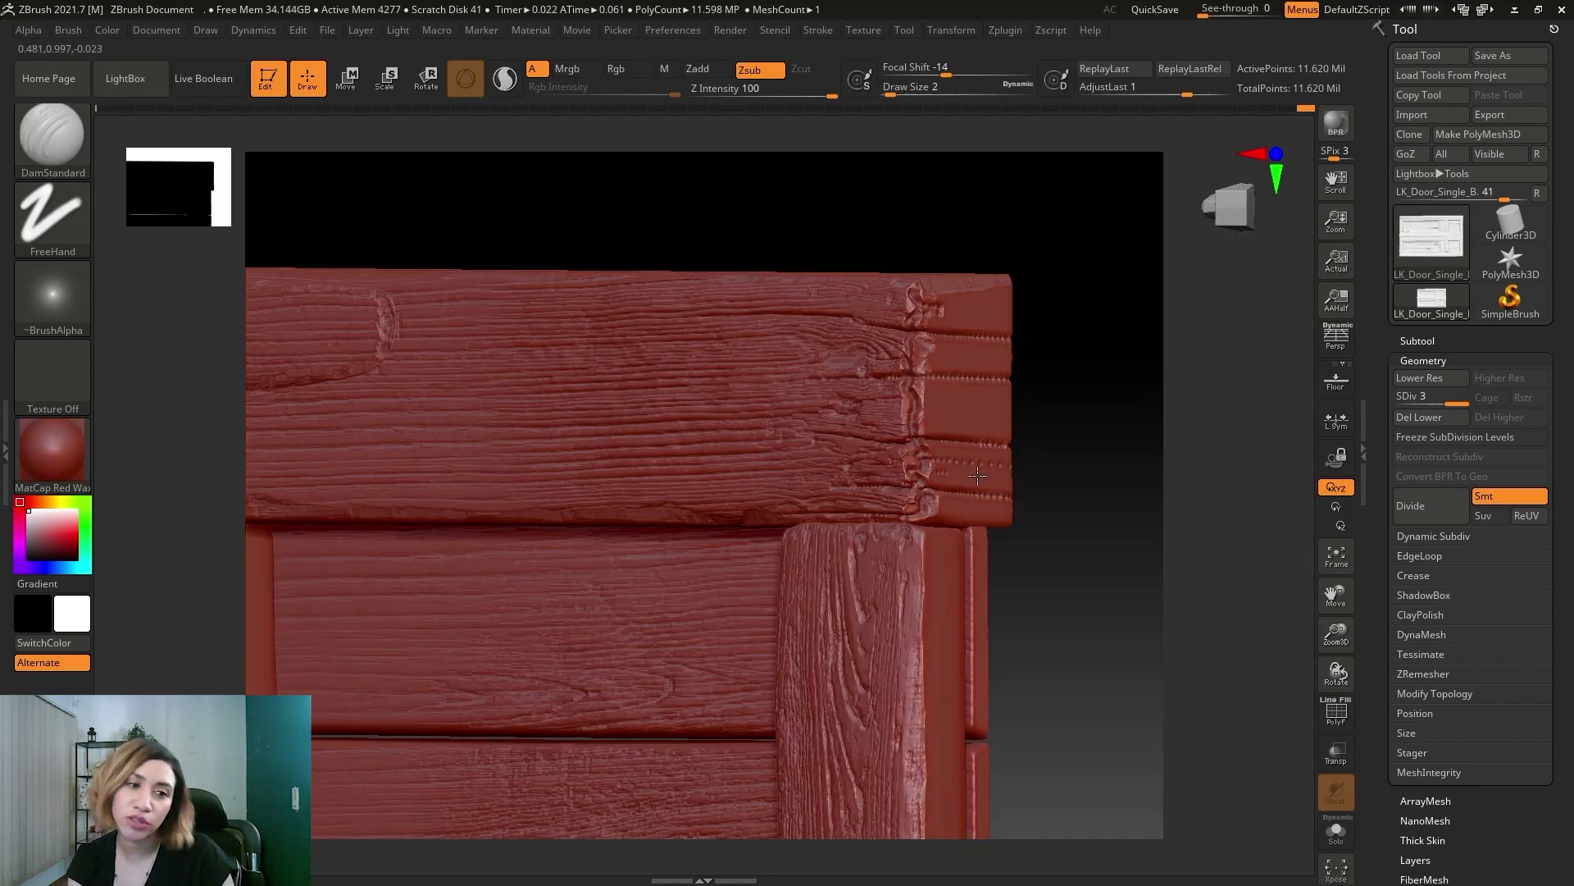
ctrl+right_drag(1148, 426, 1458, 604)
alt+right_drag(848, 772, 891, 236)
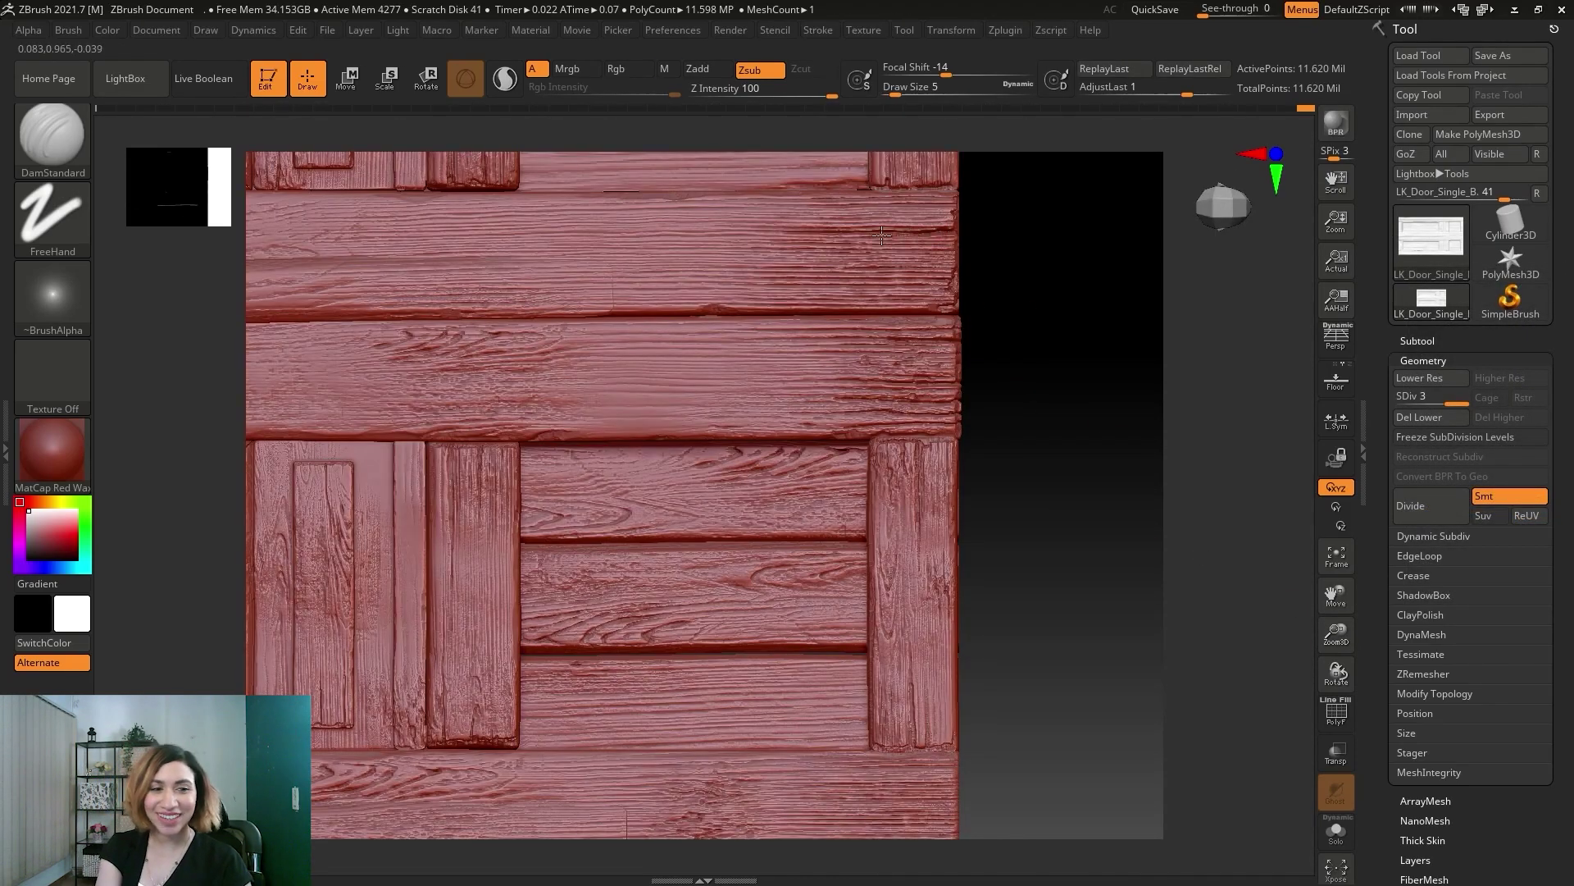
ctrl+right_drag(1184, 590, 969, 387)
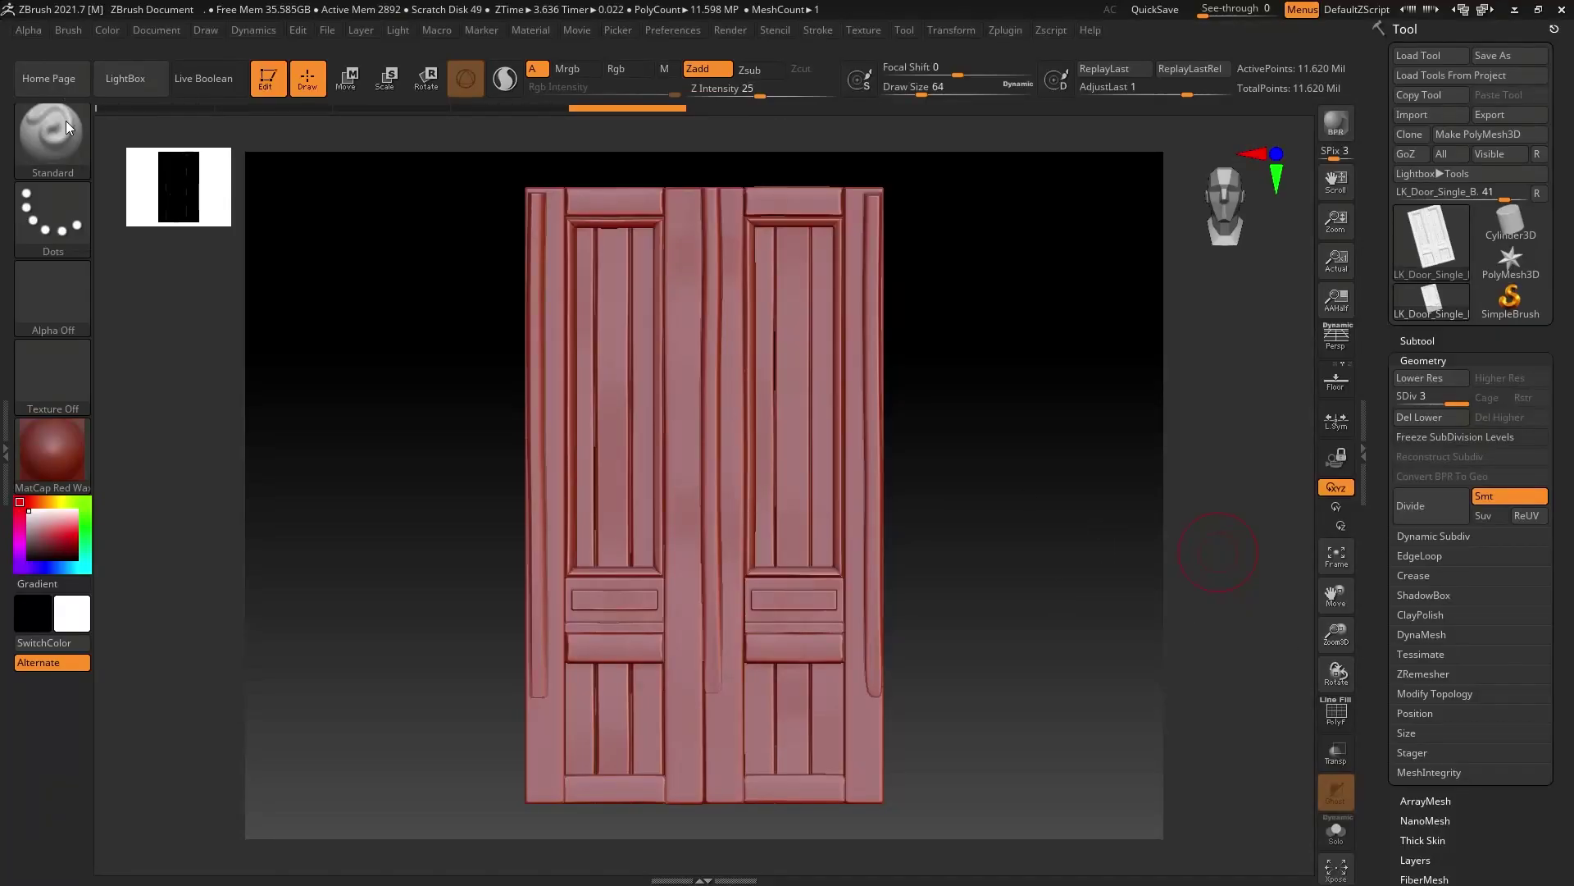
Load the TrimSmoothBorder brush from the LightBox brush library and assign Alpha 28 to it.
click(130, 80)
click(291, 129)
drag(758, 459, 344, 459)
double_click(626, 383)
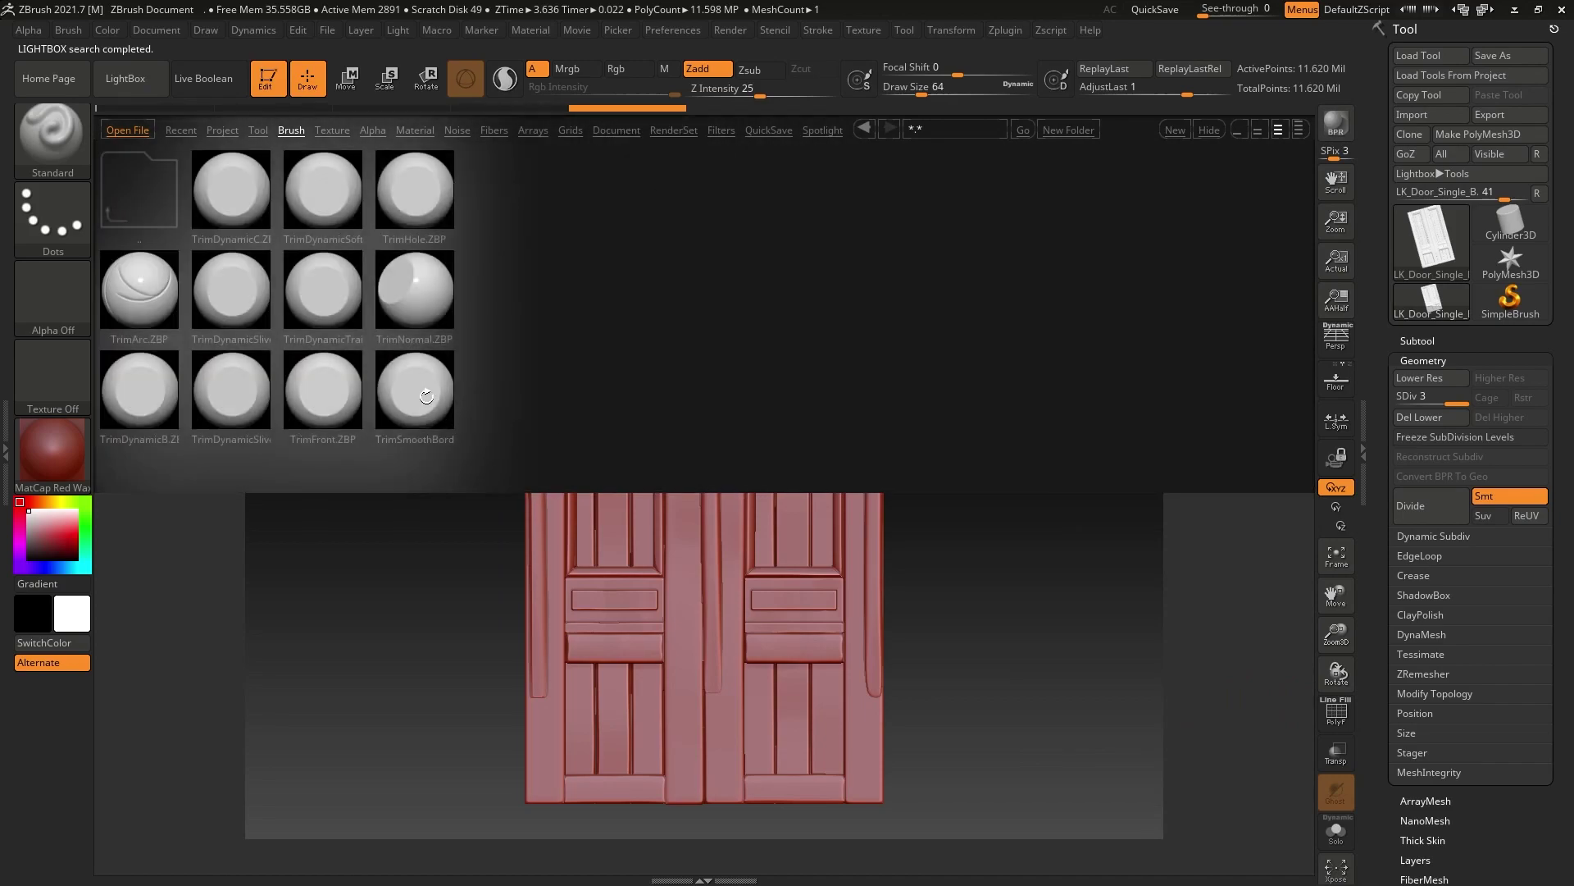
double_click(426, 398)
click(67, 287)
click(341, 308)
Reduce the brush to Draw Size 3 and chip the lower edge of the bottom-right rail along its whole length.
drag(1337, 632, 1353, 697)
drag(1335, 596, 1297, 446)
drag(1337, 629, 1341, 668)
alt+drag(1290, 671, 1216, 640)
key(bracketleft)
key(bracketleft)
key(bracketleft)
key(bracketleft)
key(bracketleft)
key(bracketleft)
drag(972, 699, 816, 701)
alt+drag(999, 731, 999, 799)
drag(907, 589, 845, 582)
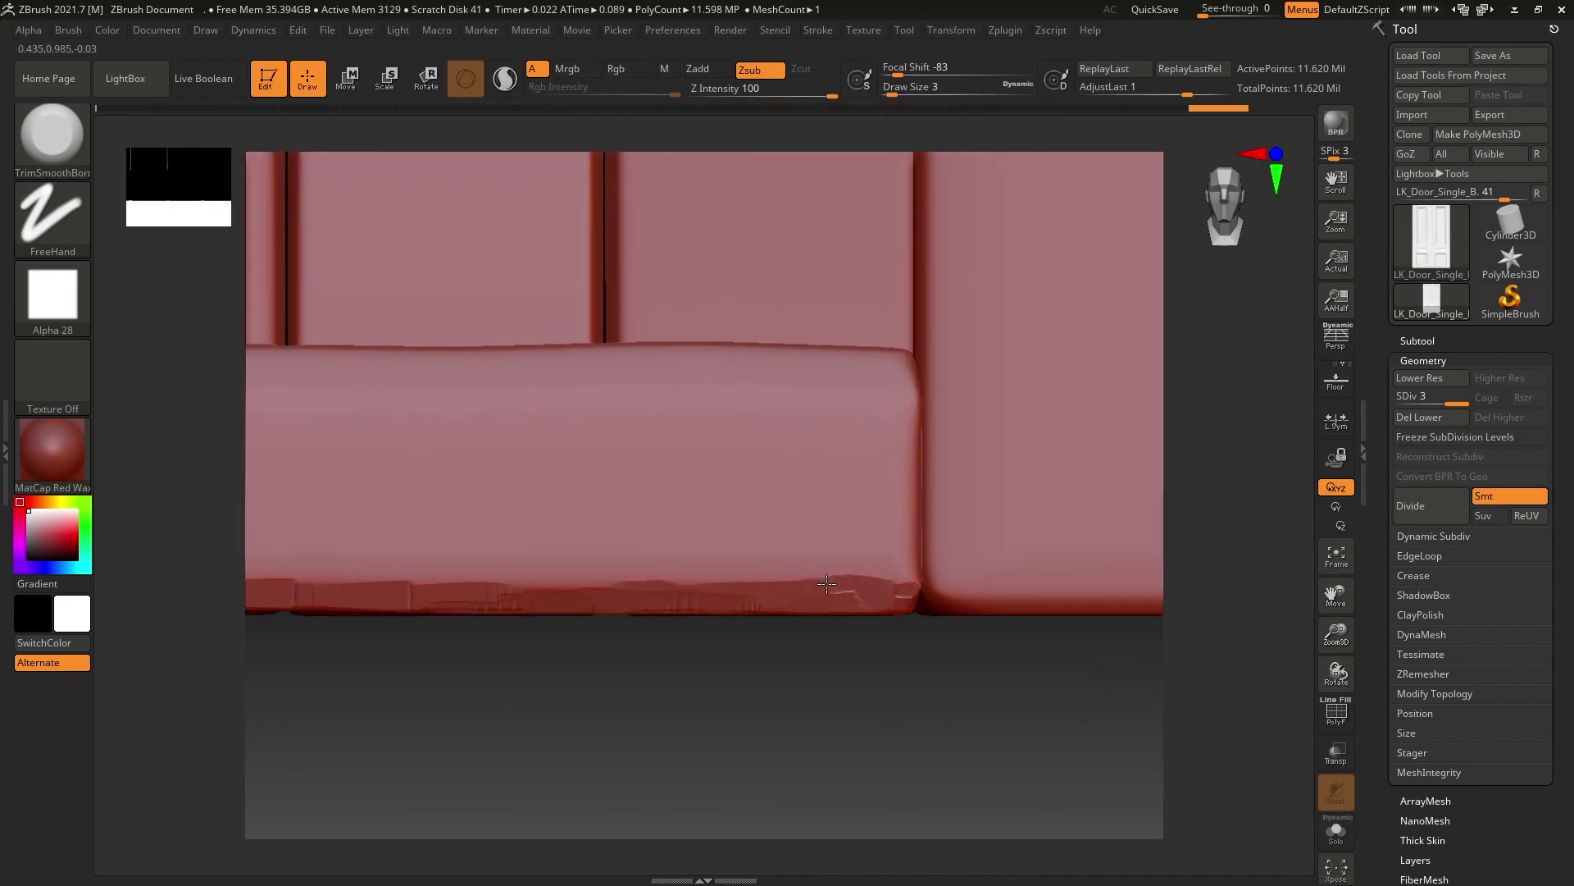
Trim the upper edge of the bottom-right rail into an uneven bevel with a larger brush at Draw Size 7.
key(])
right_drag(845, 583, 877, 345)
key(bracketright)
drag(833, 353, 307, 316)
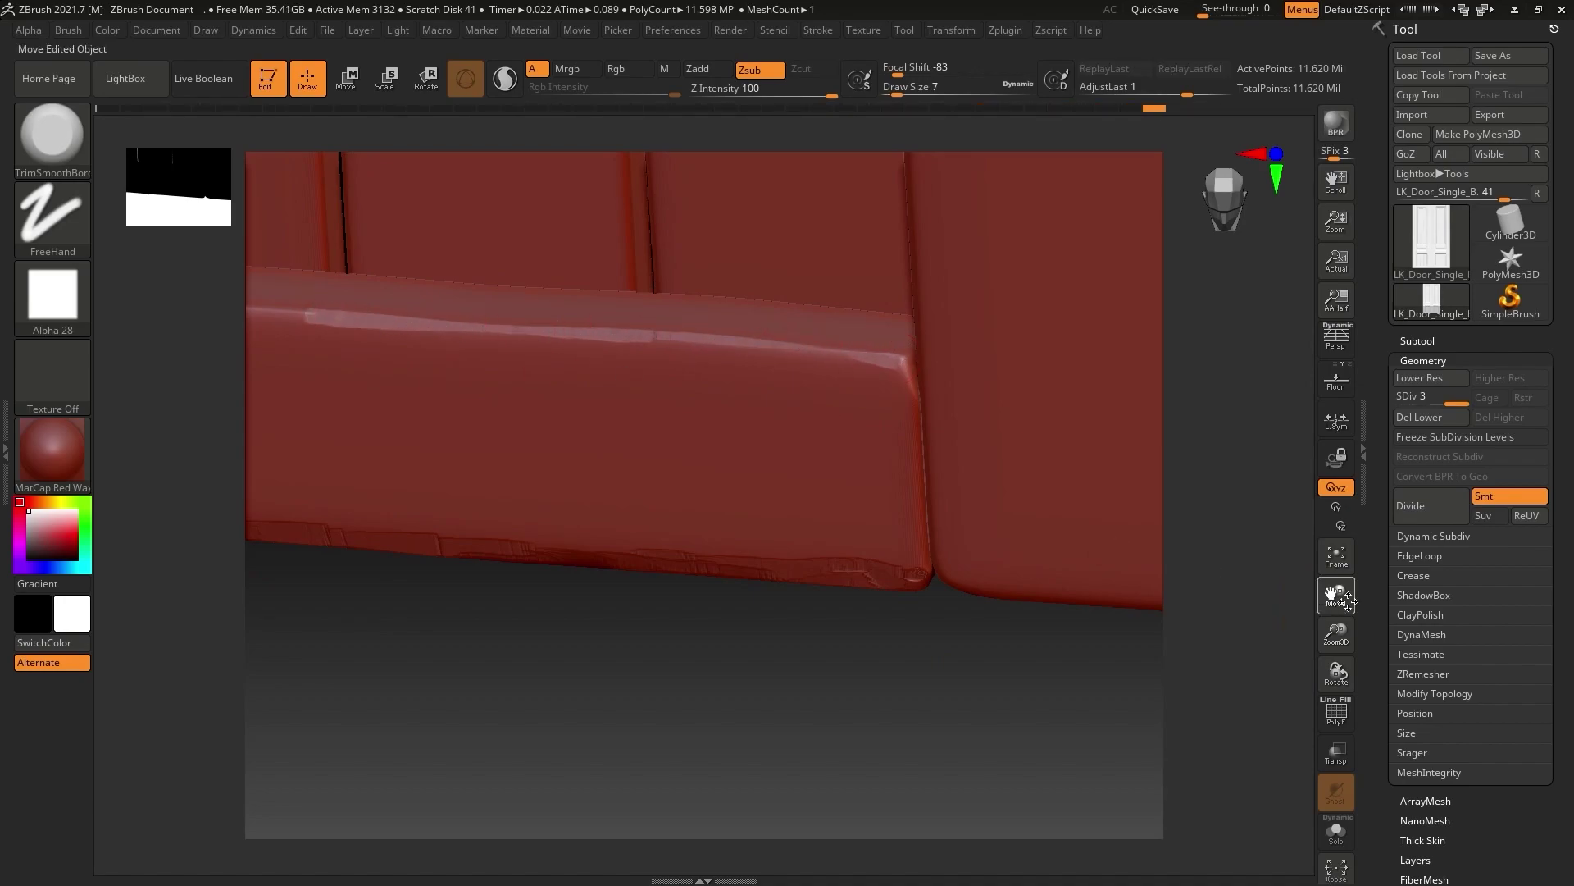
alt+right_drag(328, 320, 844, 358)
drag(742, 356, 582, 338)
shift+right_drag(632, 378, 587, 345)
Chip the left and right ends of the bottom-right rail using Draw Sizes 2 and 3.
key(bracketleft)
key(bracketleft)
drag(565, 335, 550, 371)
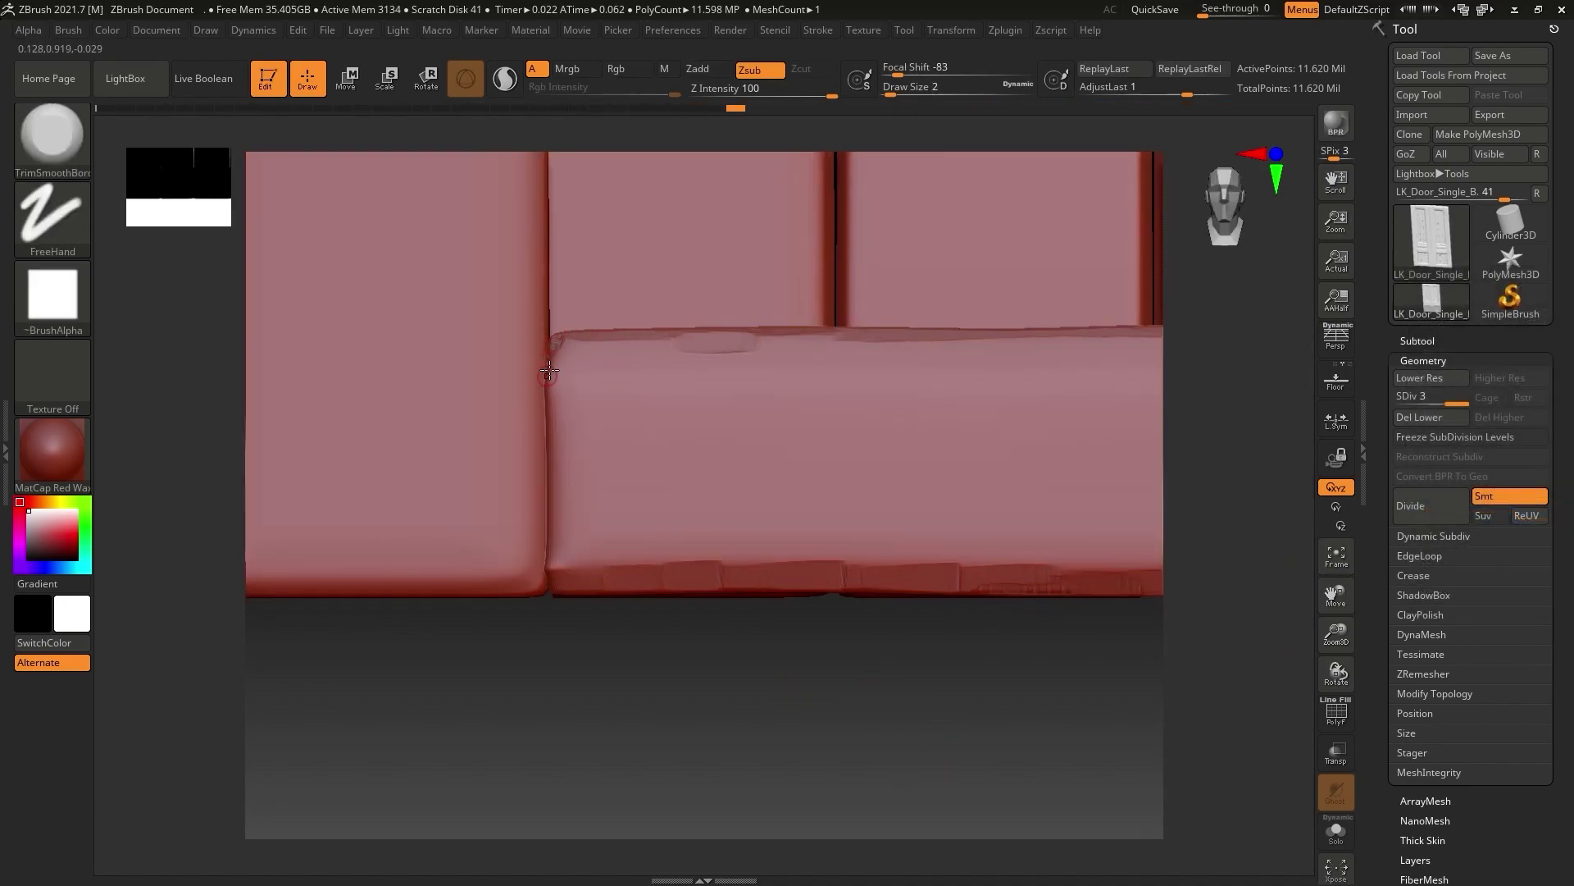
mouse_move(556, 480)
mouse_down()
mouse_move(549, 581)
mouse_move(609, 579)
mouse_up()
key(bracketright)
alt+right_drag(1003, 585, 593, 585)
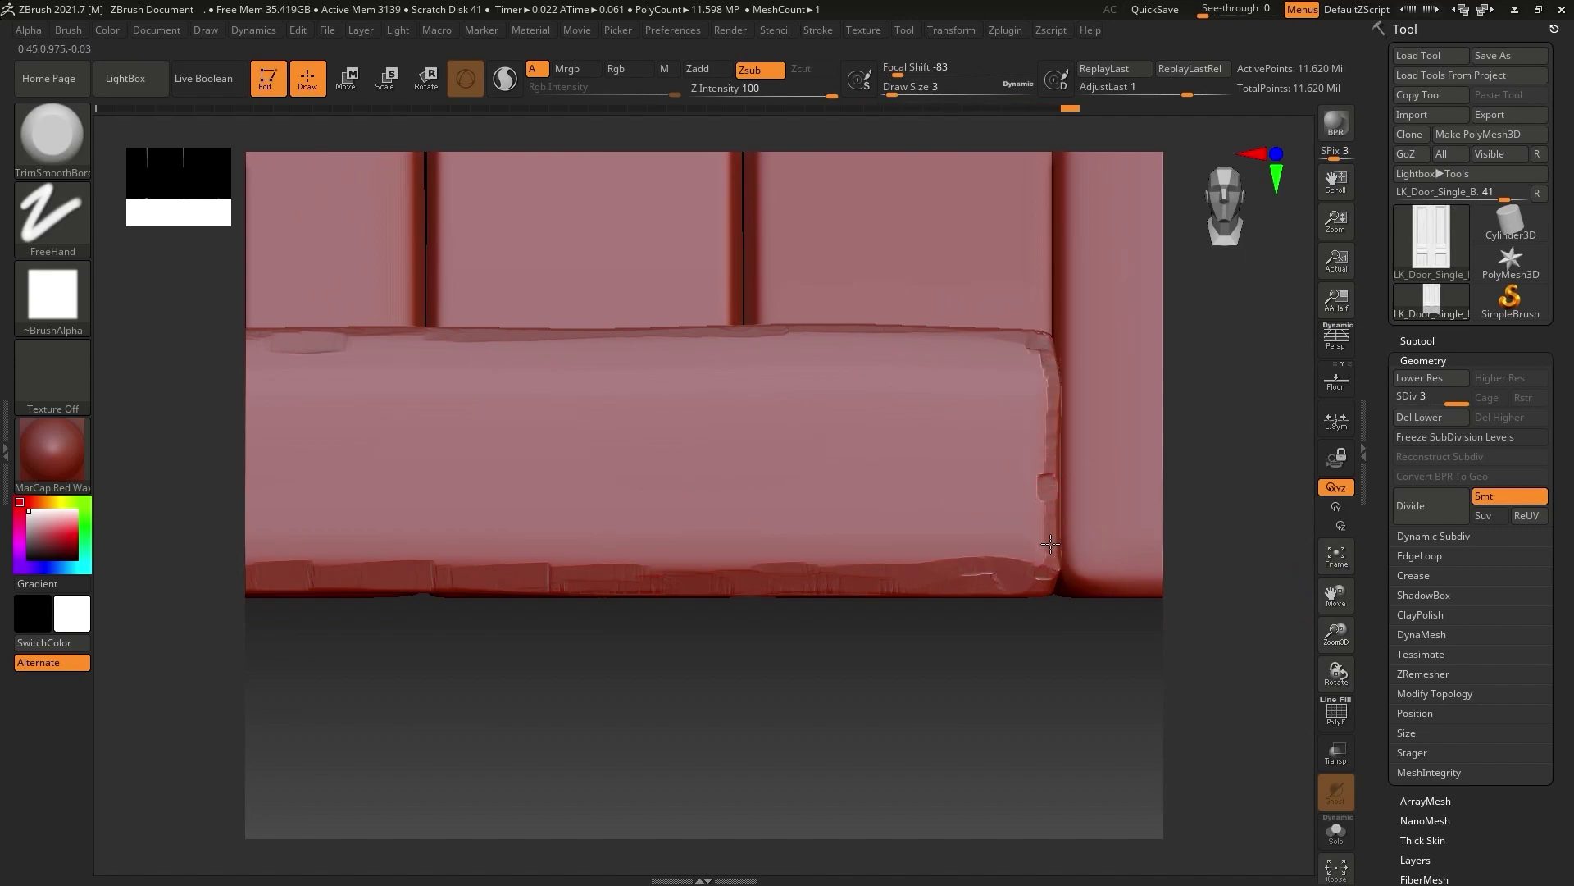
drag(1050, 551, 1047, 393)
Deepen the notches on both ends of the bottom-right rail and undo the last stroke.
ctrl+right_drag(1047, 394, 623, 434)
key(bracketright)
key(bracketright)
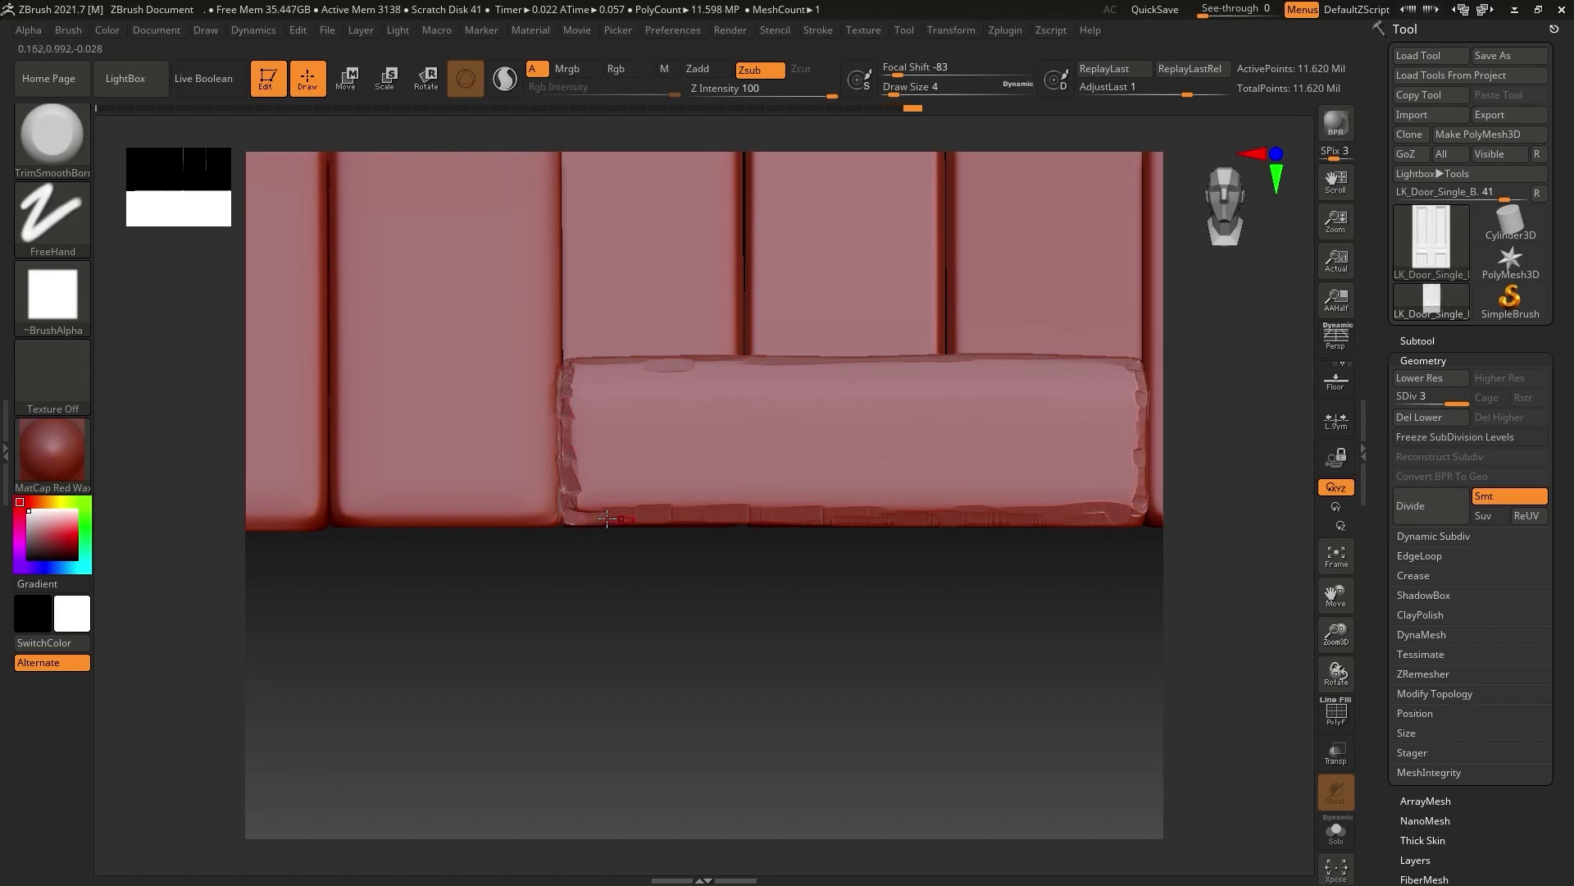
key([)
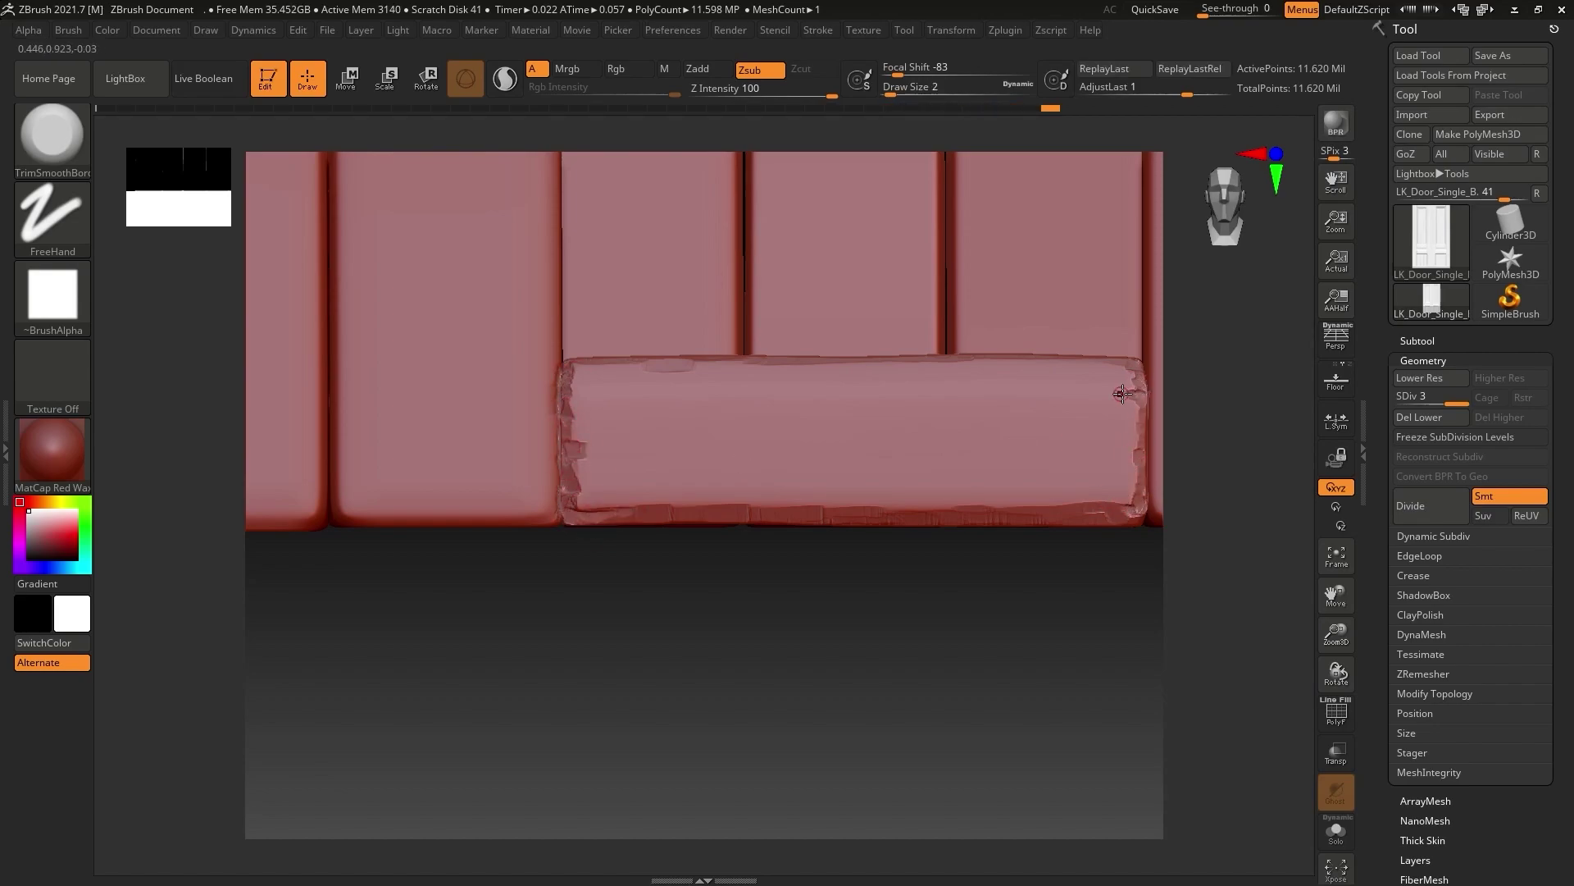
key(2)
mouse_move(659, 434)
mouse_down()
mouse_move(780, 435)
mouse_move(597, 492)
mouse_move(588, 394)
mouse_up()
key(ctrl+z)
Mask the bottom rails and the middle blocks on both door halves with the MaskPen brush.
key(bracketright)
mouse_move(763, 464)
ctrl+mouse_down()
mouse_move(821, 504)
mouse_move(1112, 481)
mouse_move(661, 434)
mouse_move(623, 500)
mouse_move(570, 500)
ctrl+mouse_up()
mouse_move(1307, 607)
alt+mouse_down()
mouse_move(1366, 462)
mouse_move(1320, 607)
alt+mouse_up()
mouse_move(798, 460)
ctrl+mouse_down()
mouse_move(966, 417)
mouse_move(833, 481)
mouse_move(764, 425)
ctrl+mouse_up()
key(f)
alt+drag(1307, 492, 1320, 623)
mouse_move(742, 507)
ctrl+mouse_down()
mouse_move(684, 505)
mouse_move(582, 452)
mouse_move(861, 533)
mouse_move(656, 410)
mouse_move(590, 328)
mouse_move(608, 378)
mouse_move(648, 353)
ctrl+mouse_up()
key(f)
alt+right_drag(541, 484, 760, 471)
mouse_move(738, 509)
ctrl+mouse_down()
mouse_move(713, 516)
mouse_move(852, 510)
mouse_move(844, 442)
mouse_move(760, 435)
ctrl+mouse_up()
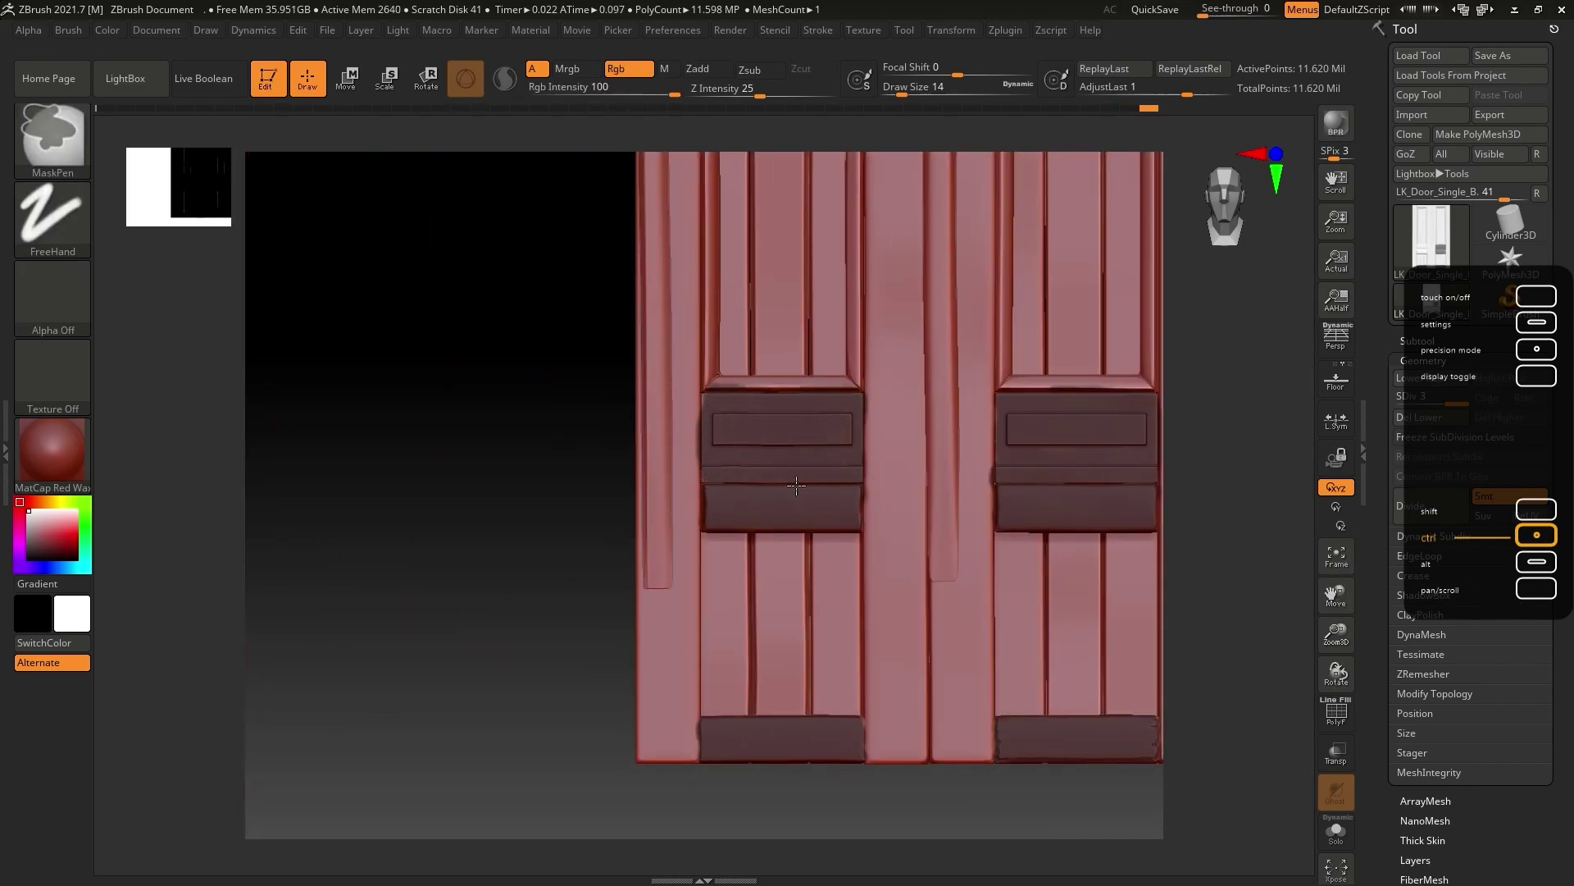
Mask the top rails on both door halves and invert the mask so only the horizontal rails can be sculpted.
alt+right_drag(1131, 387, 766, 522)
ctrl+drag(767, 522, 644, 523)
alt+right_drag(1197, 246, 1293, 713)
mouse_move(870, 451)
ctrl+mouse_down()
mouse_move(820, 451)
mouse_move(874, 439)
mouse_move(759, 410)
ctrl+mouse_up()
mouse_move(574, 420)
ctrl+mouse_down()
mouse_move(449, 414)
mouse_move(587, 447)
ctrl+mouse_up()
key(f)
ctrl+click(1051, 548)
mouse_move(1050, 548)
alt+right_down()
mouse_move(1054, 320)
mouse_move(1272, 468)
alt+right_up()
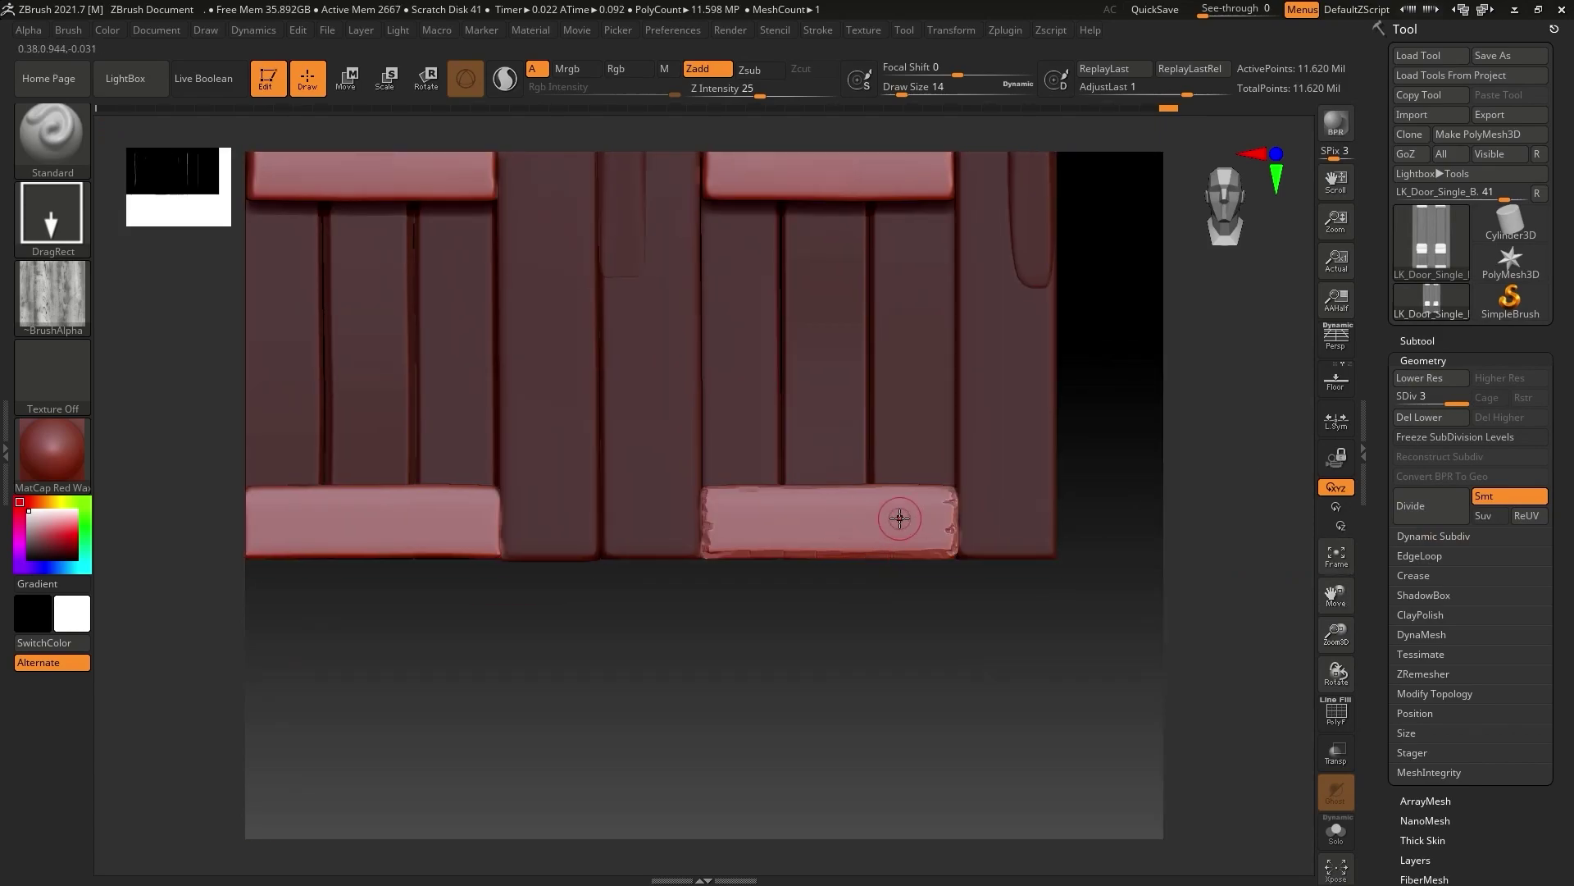
Stamp wood grain alphas onto both bottom rails and the left middle block at Z Intensity 25.
drag(896, 516, 738, 484)
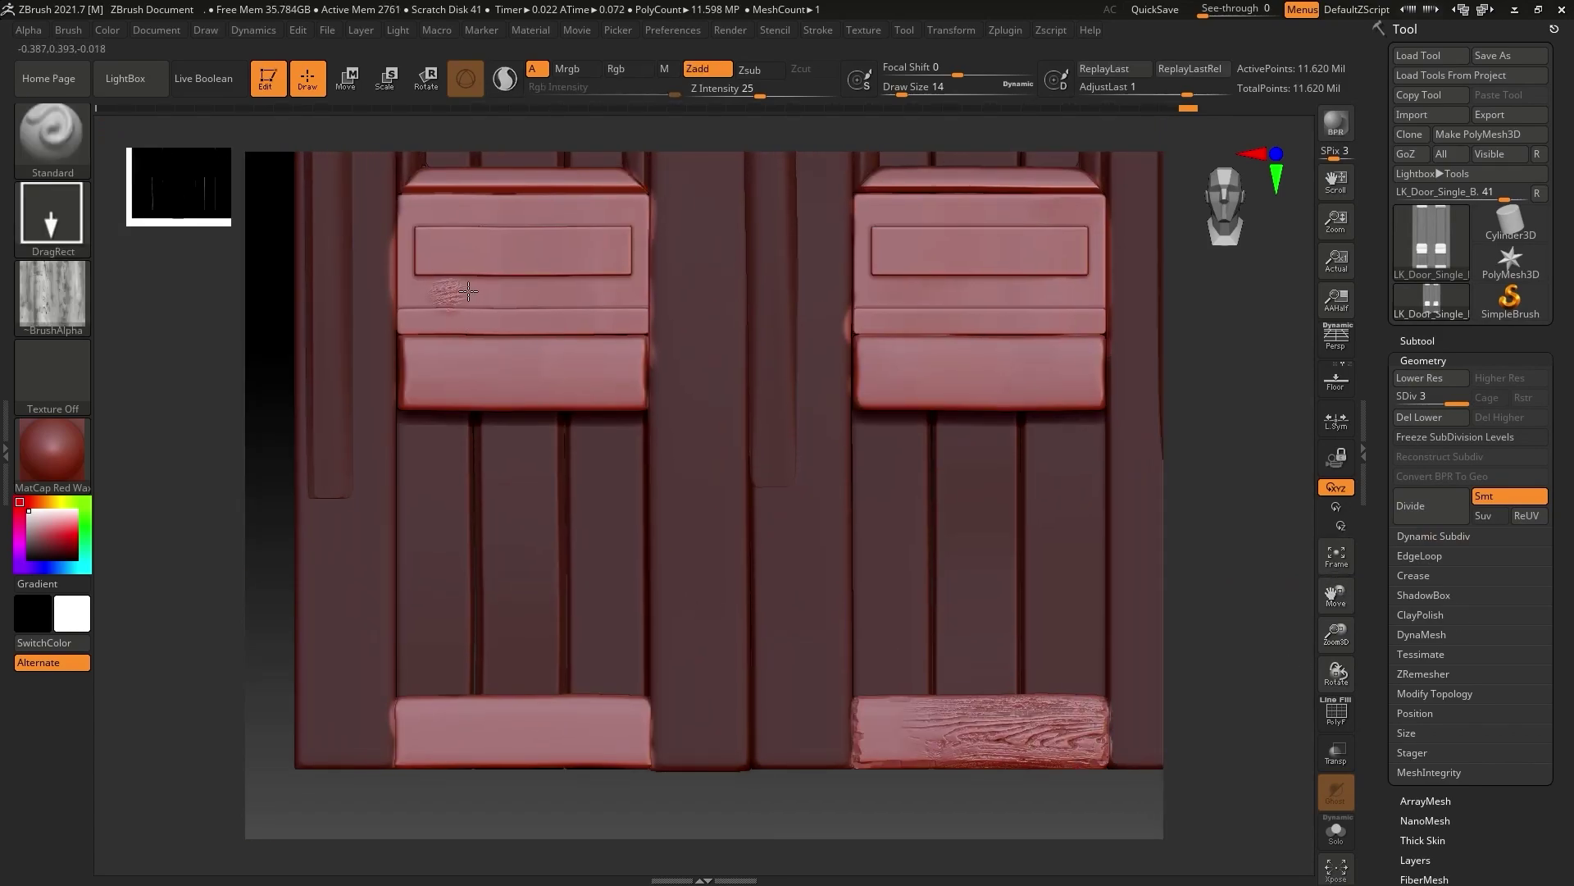
drag(468, 291, 468, 293)
drag(545, 255, 449, 253)
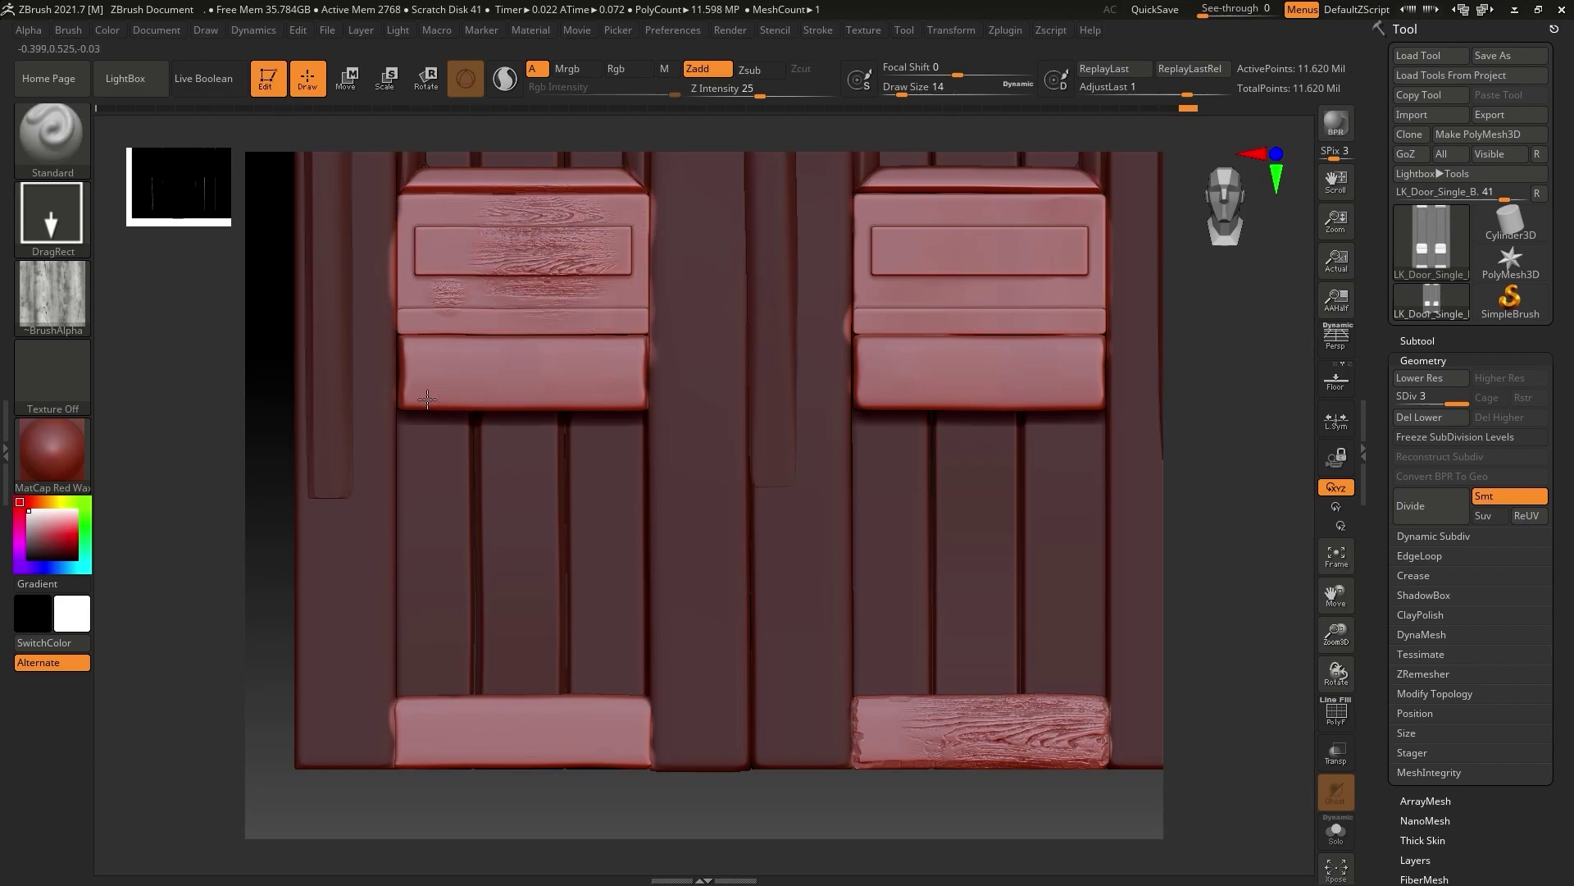
drag(521, 668, 628, 647)
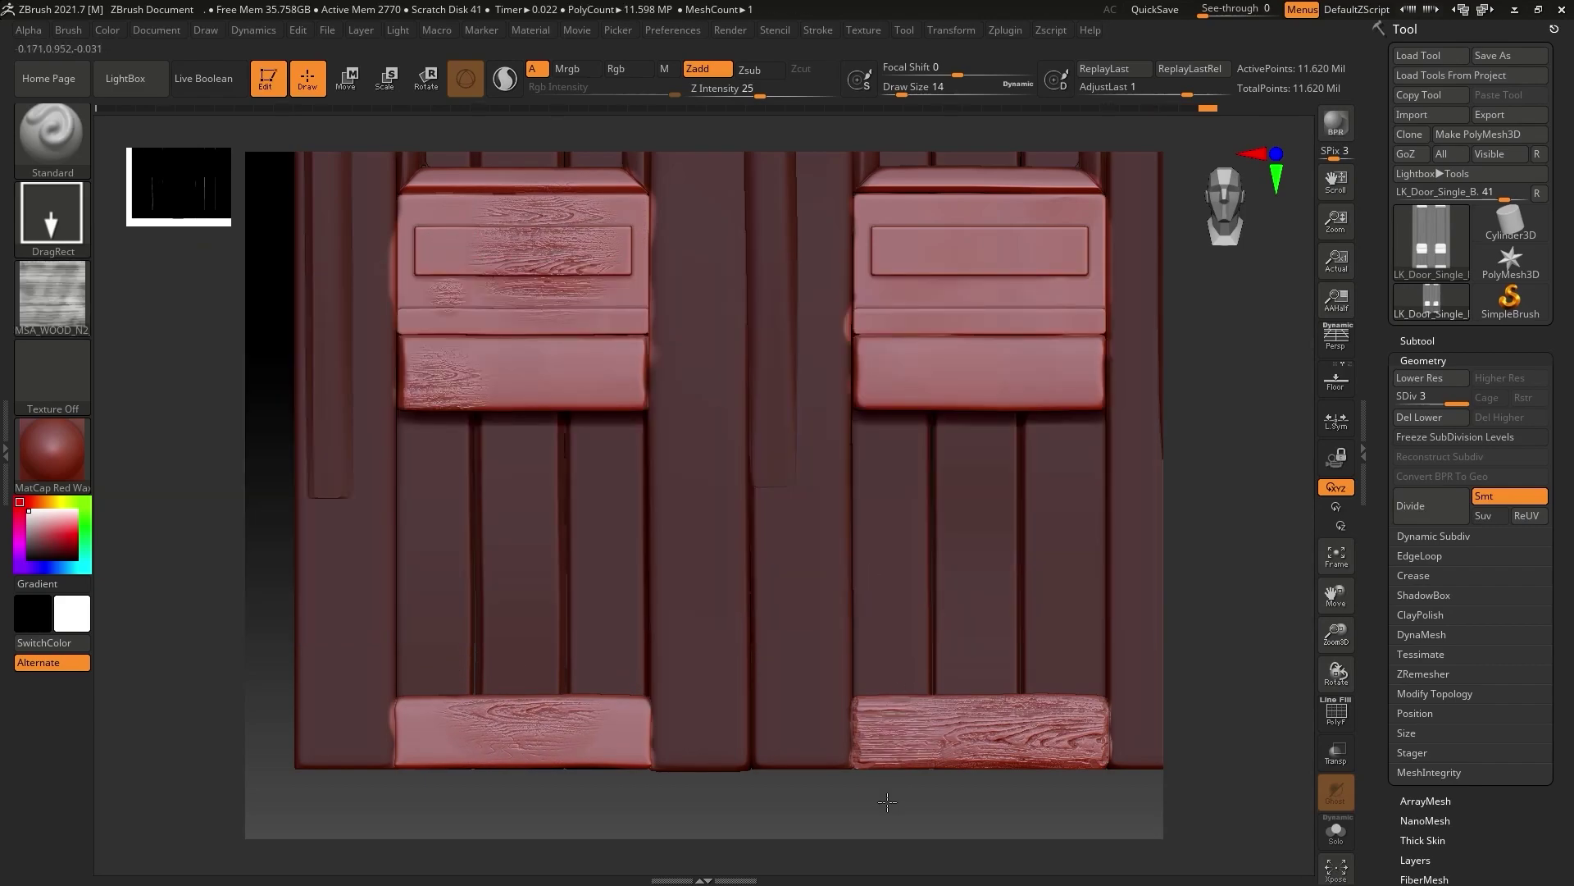
drag(607, 782, 607, 797)
drag(422, 729, 418, 661)
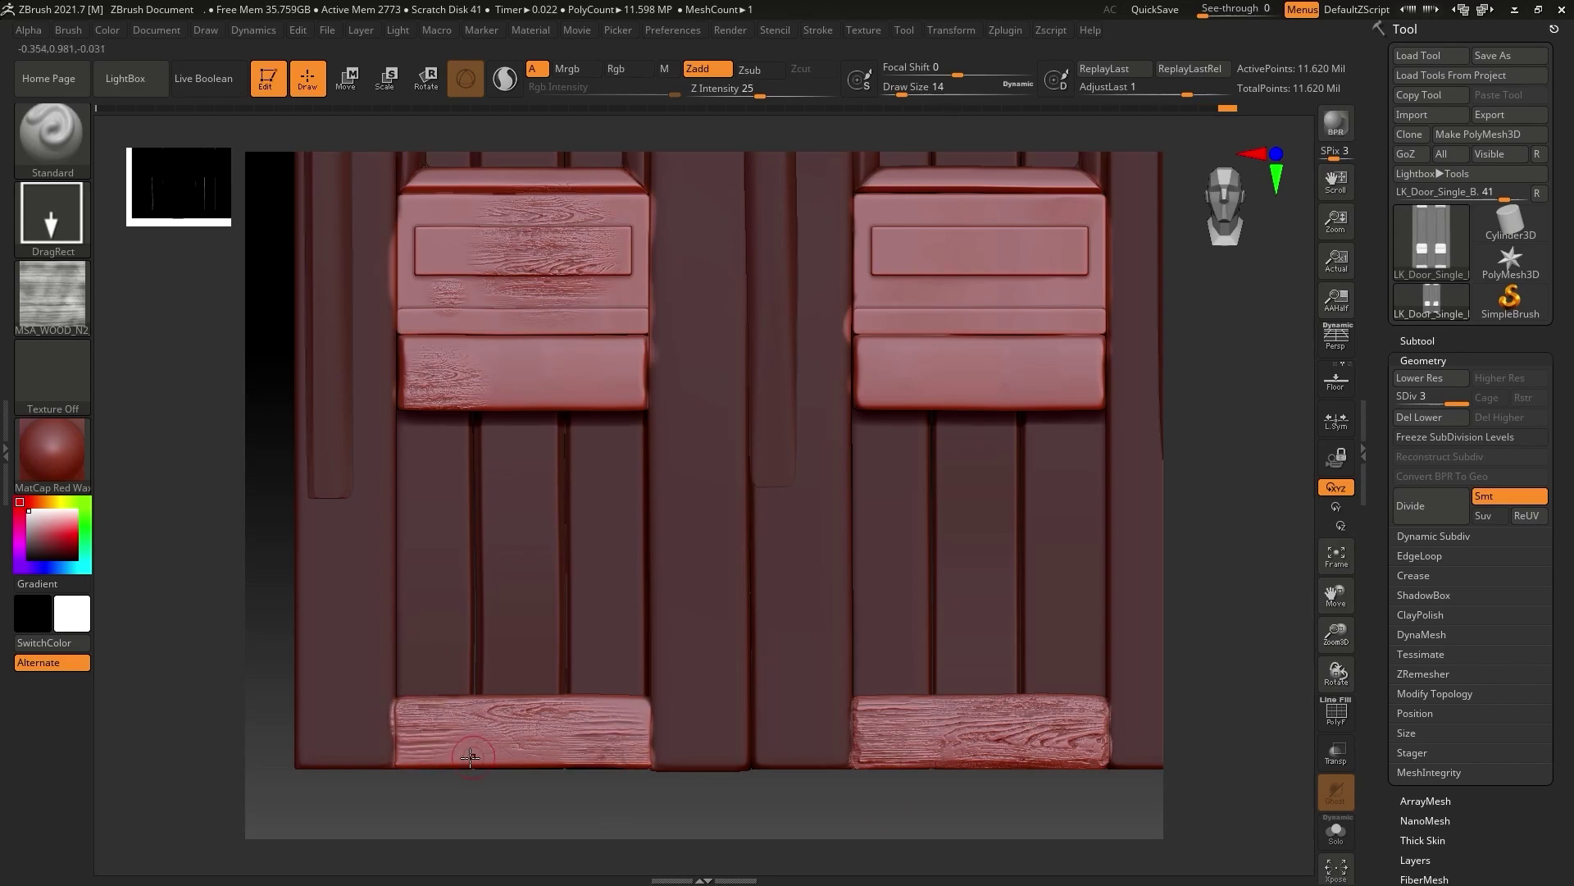
Layer MSA_WOOD_N2 grain over the bottom-left rail and the left middle block's lower board, raising Z Intensity to 27.
click(745, 90)
drag(492, 748, 494, 812)
drag(497, 375, 506, 447)
click(763, 92)
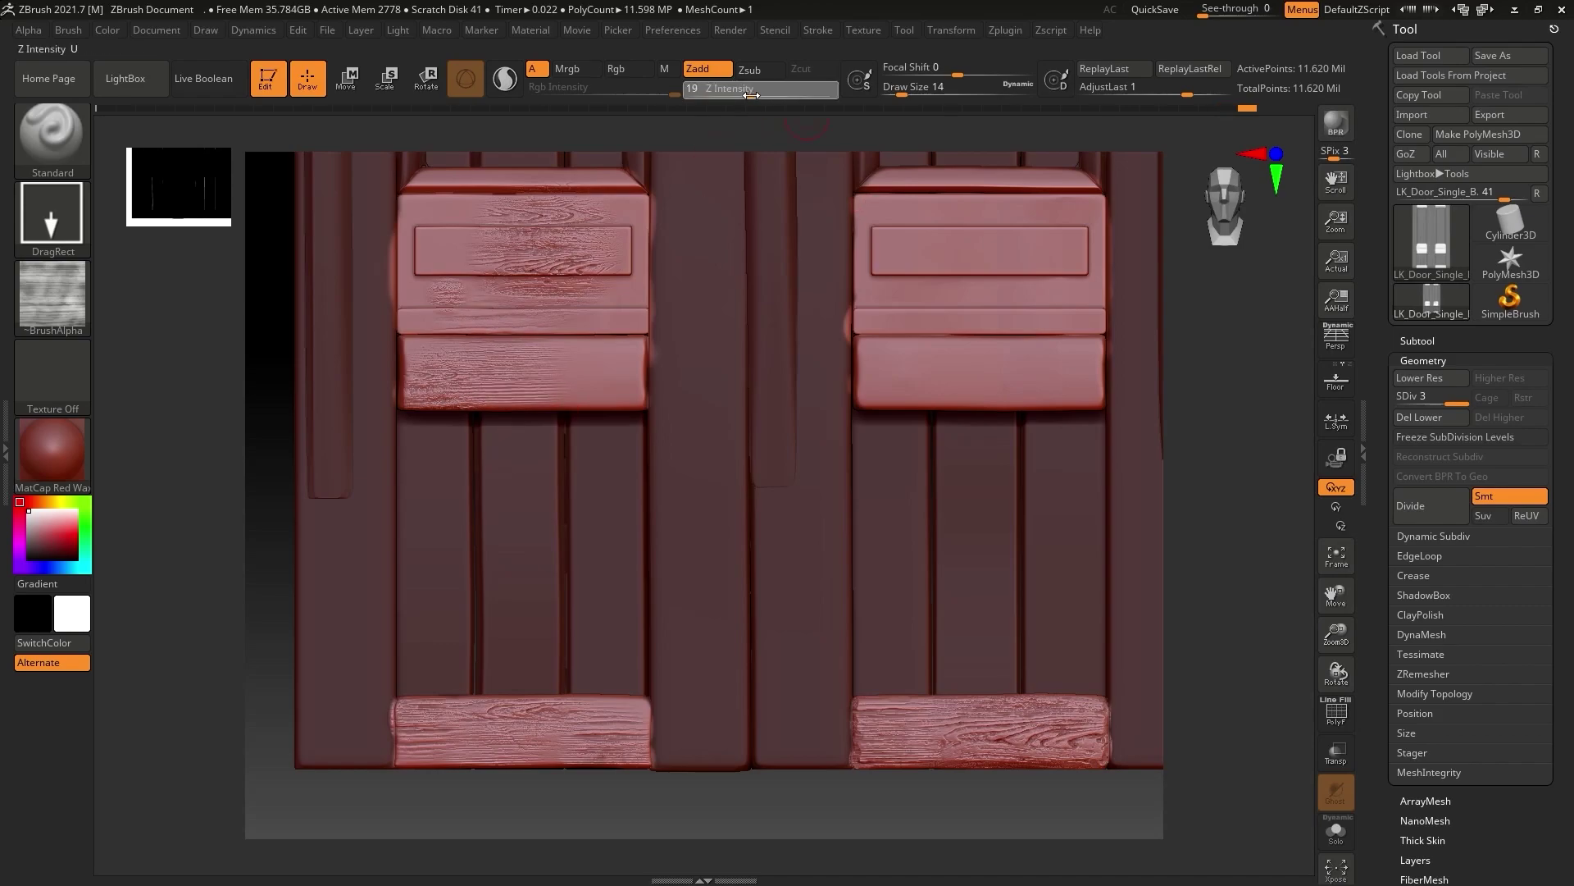
drag(625, 376, 620, 460)
Stamp grain on the right middle block's top trim and lower board, adding a wood knot and MSA_WOOD_N2 grain.
drag(1335, 597, 1236, 697)
drag(810, 299, 812, 373)
click(52, 297)
click(623, 525)
drag(853, 492, 798, 483)
drag(705, 472, 723, 561)
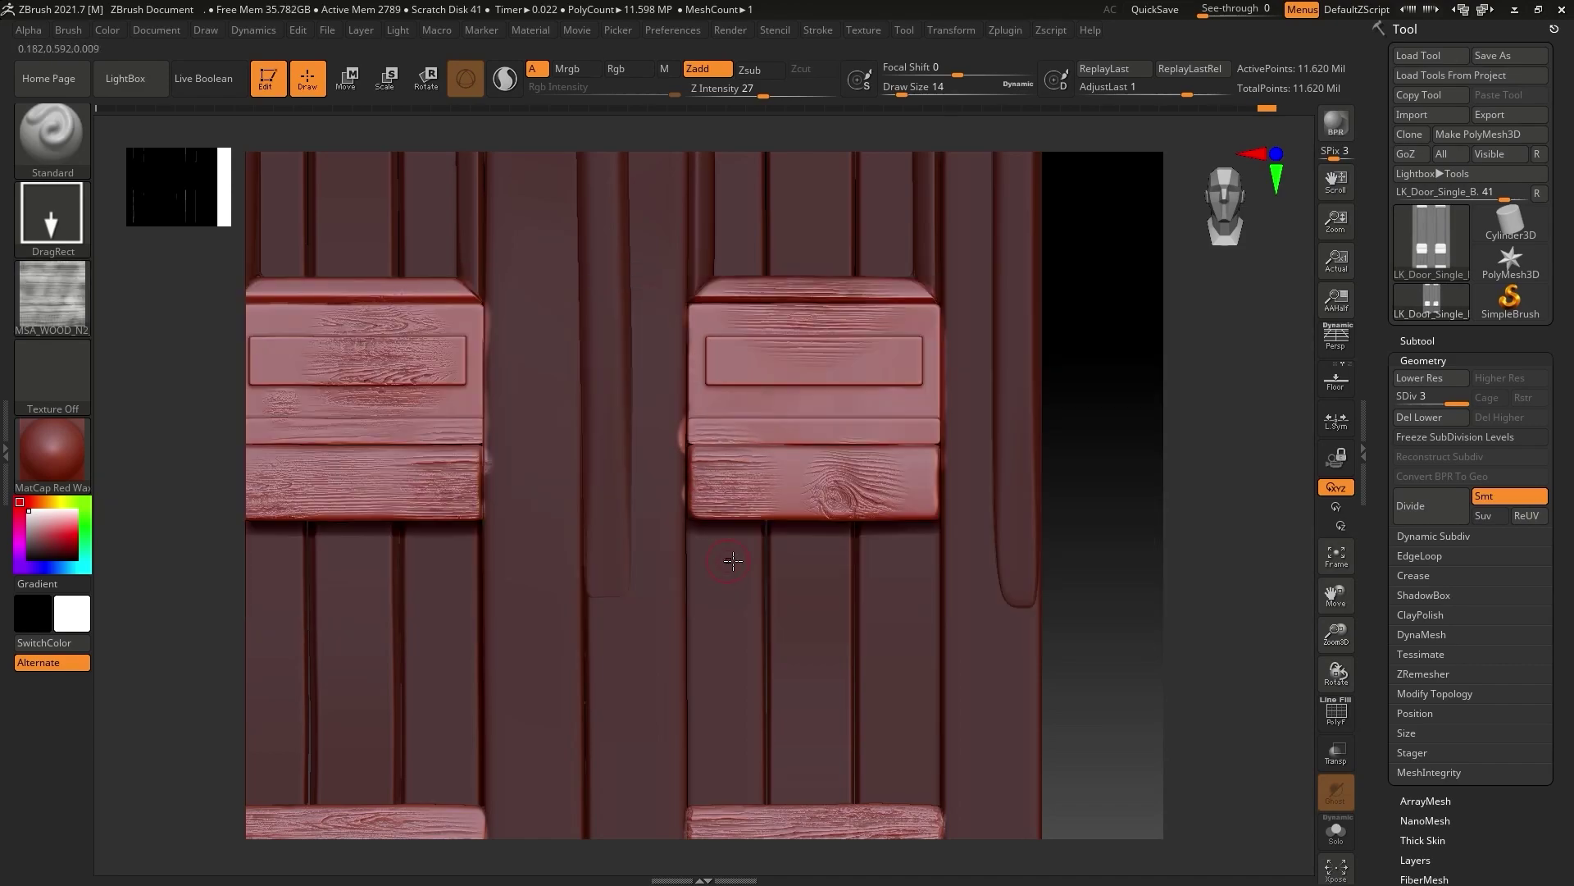
Set Z Intensity to 15 and stamp fine grain over the middle blocks on both door halves.
click(745, 90)
drag(778, 490, 792, 546)
drag(305, 369, 269, 450)
drag(744, 358, 725, 428)
Stamp two further wood grain alphas across the right end and inset panel of the right middle block.
click(52, 297)
click(931, 313)
drag(907, 401, 906, 438)
click(52, 297)
click(1019, 307)
drag(820, 377, 952, 380)
Load the MSA_WOOD_N3 alpha from LightBox, set Z Intensity to 25 and stamp the left end of the top-right rail.
click(52, 297)
click(546, 320)
click(52, 297)
click(125, 78)
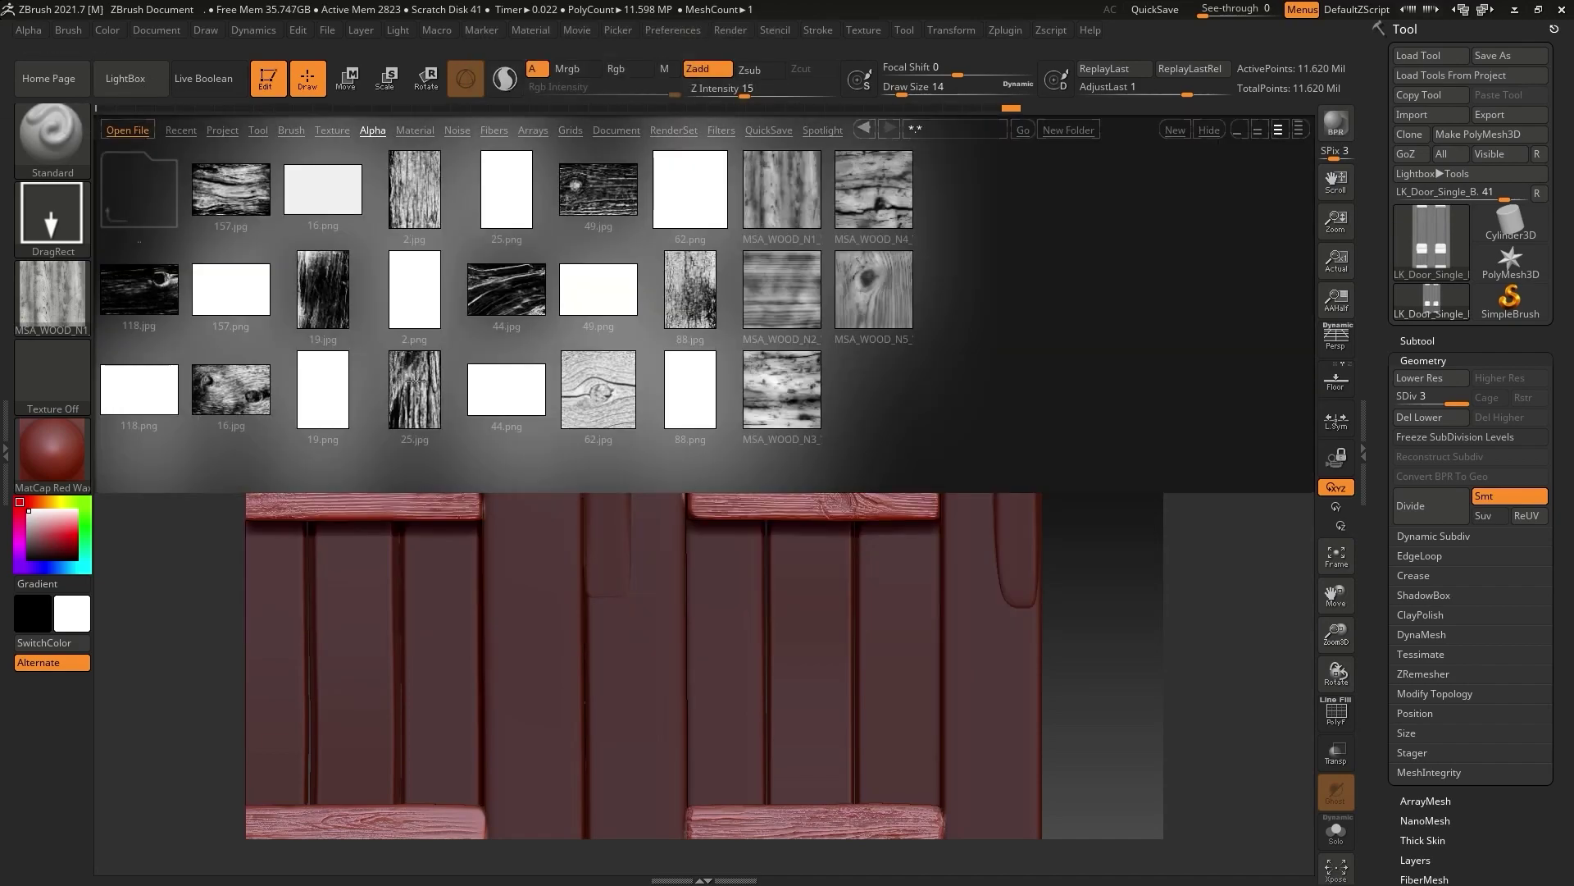
double_click(783, 395)
drag(743, 94, 761, 94)
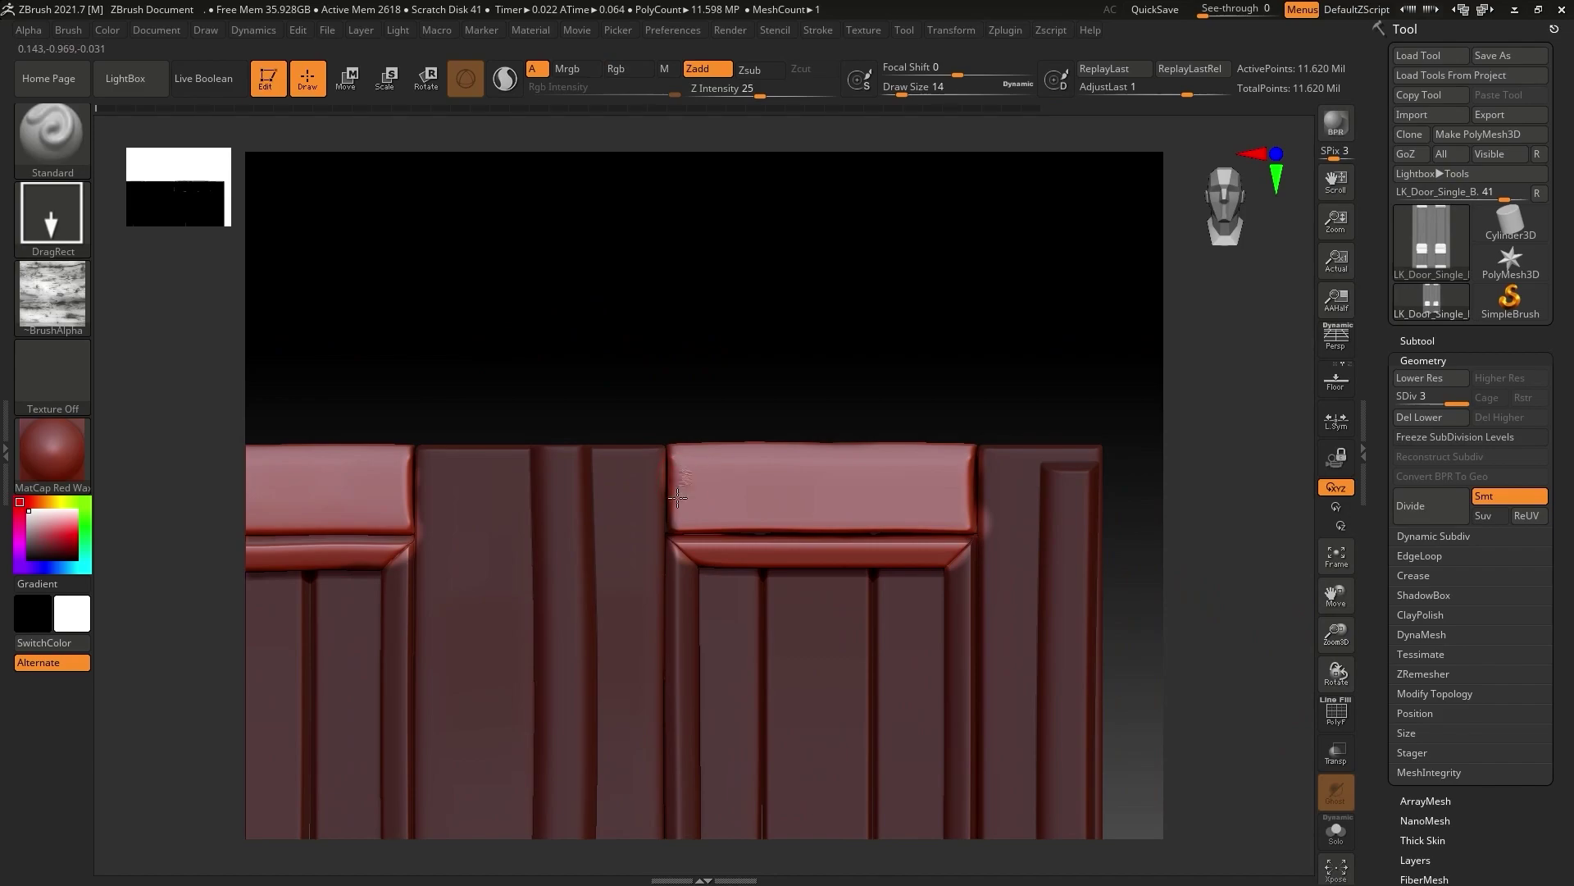
drag(677, 497, 674, 533)
Stamp an MSA_WOOD_N5 knot mid-way on the top-right rail, then add grain on its right side and finer grain at Z Intensity 15.
click(52, 296)
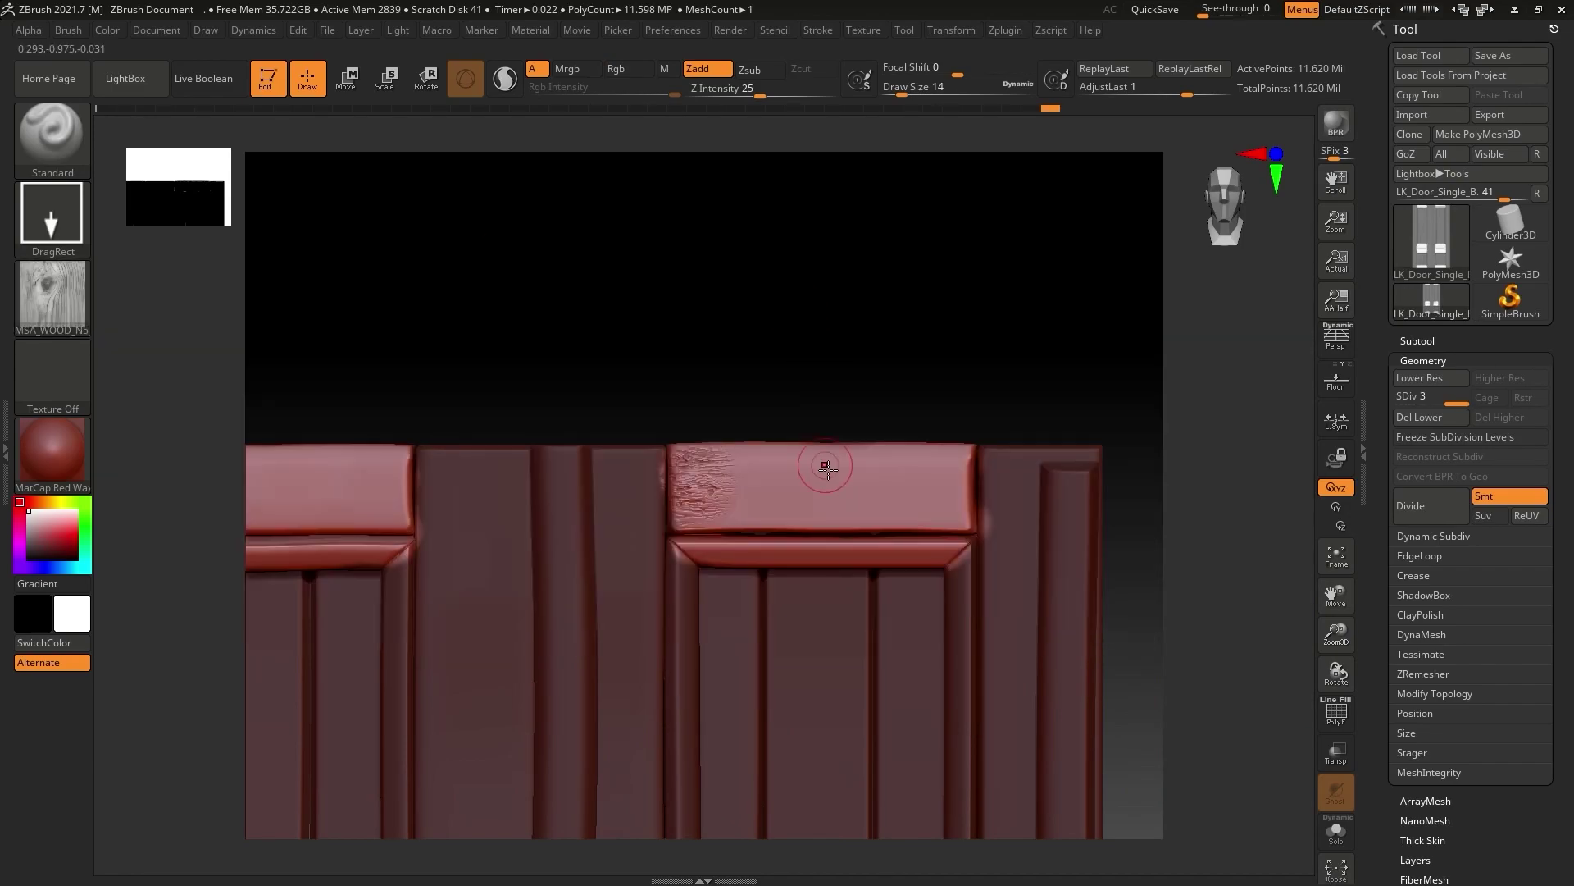
drag(824, 492, 861, 551)
click(52, 297)
drag(919, 488, 943, 558)
click(745, 90)
drag(759, 496, 861, 628)
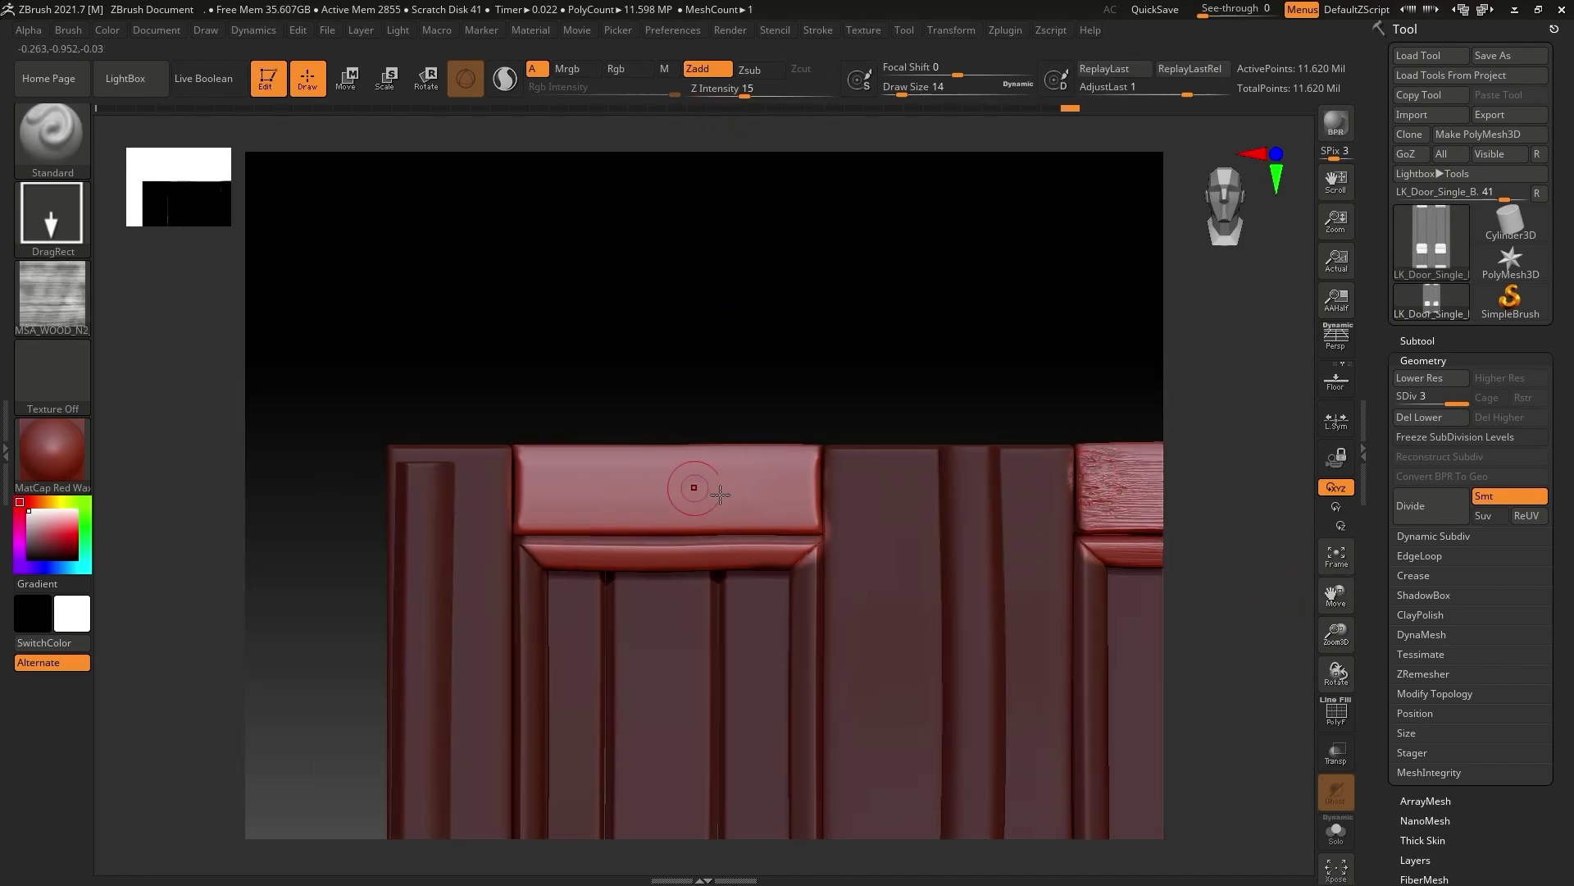
Stamp MSA_WOOD_N2 and another wood grain alpha over the top-left rail, raising the Z Intensity for the final stamps.
drag(714, 489, 763, 500)
click(52, 294)
click(525, 459)
drag(596, 492, 721, 510)
drag(745, 96, 762, 96)
drag(591, 506, 596, 514)
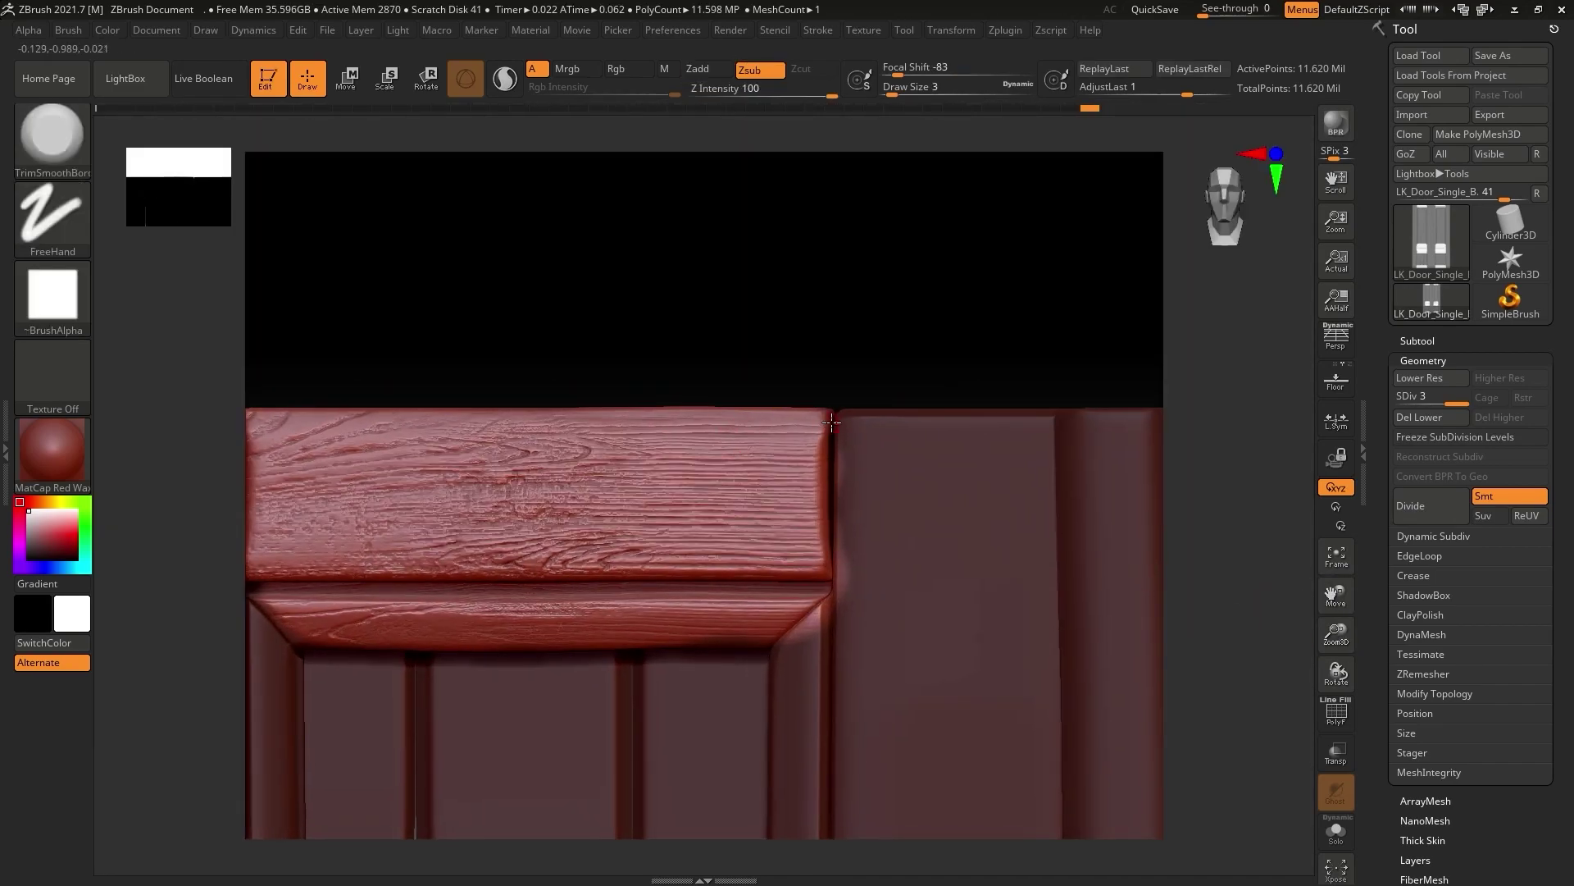
Chip the right end and lower edge of the top-left rail with TrimSmoothBorder at Draw Sizes 3 and 4.
drag(815, 452, 817, 485)
key(])
drag(828, 570, 790, 574)
drag(632, 571, 615, 572)
drag(779, 354, 791, 416)
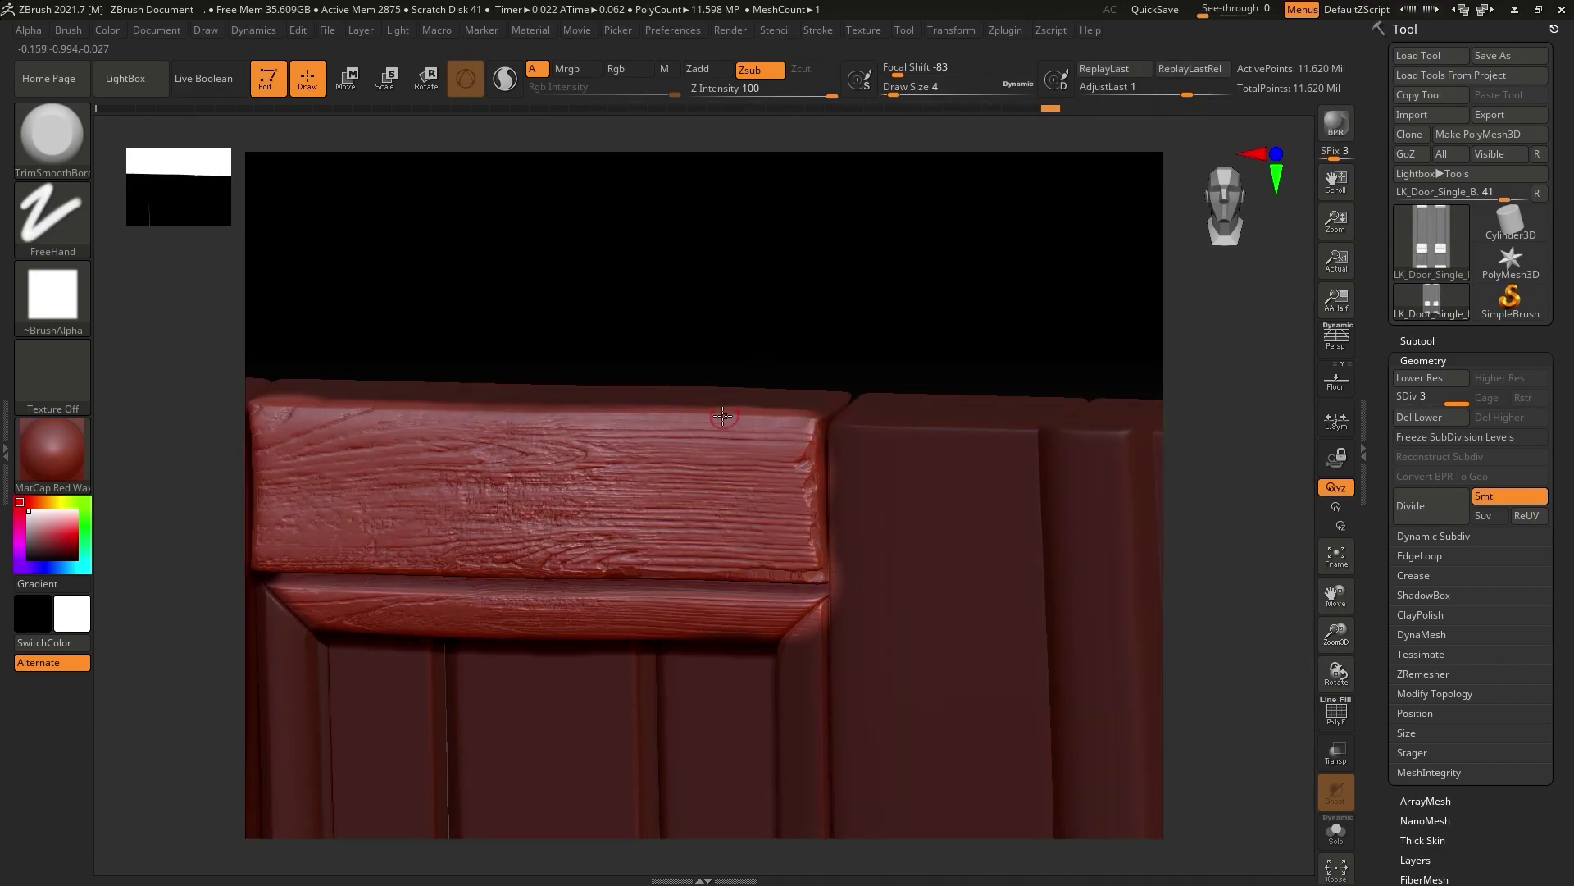
Chip the upper edge, left end and remaining lower edge of the top-left rail with TrimSmoothBorder.
key([)
right_drag(534, 416, 604, 484)
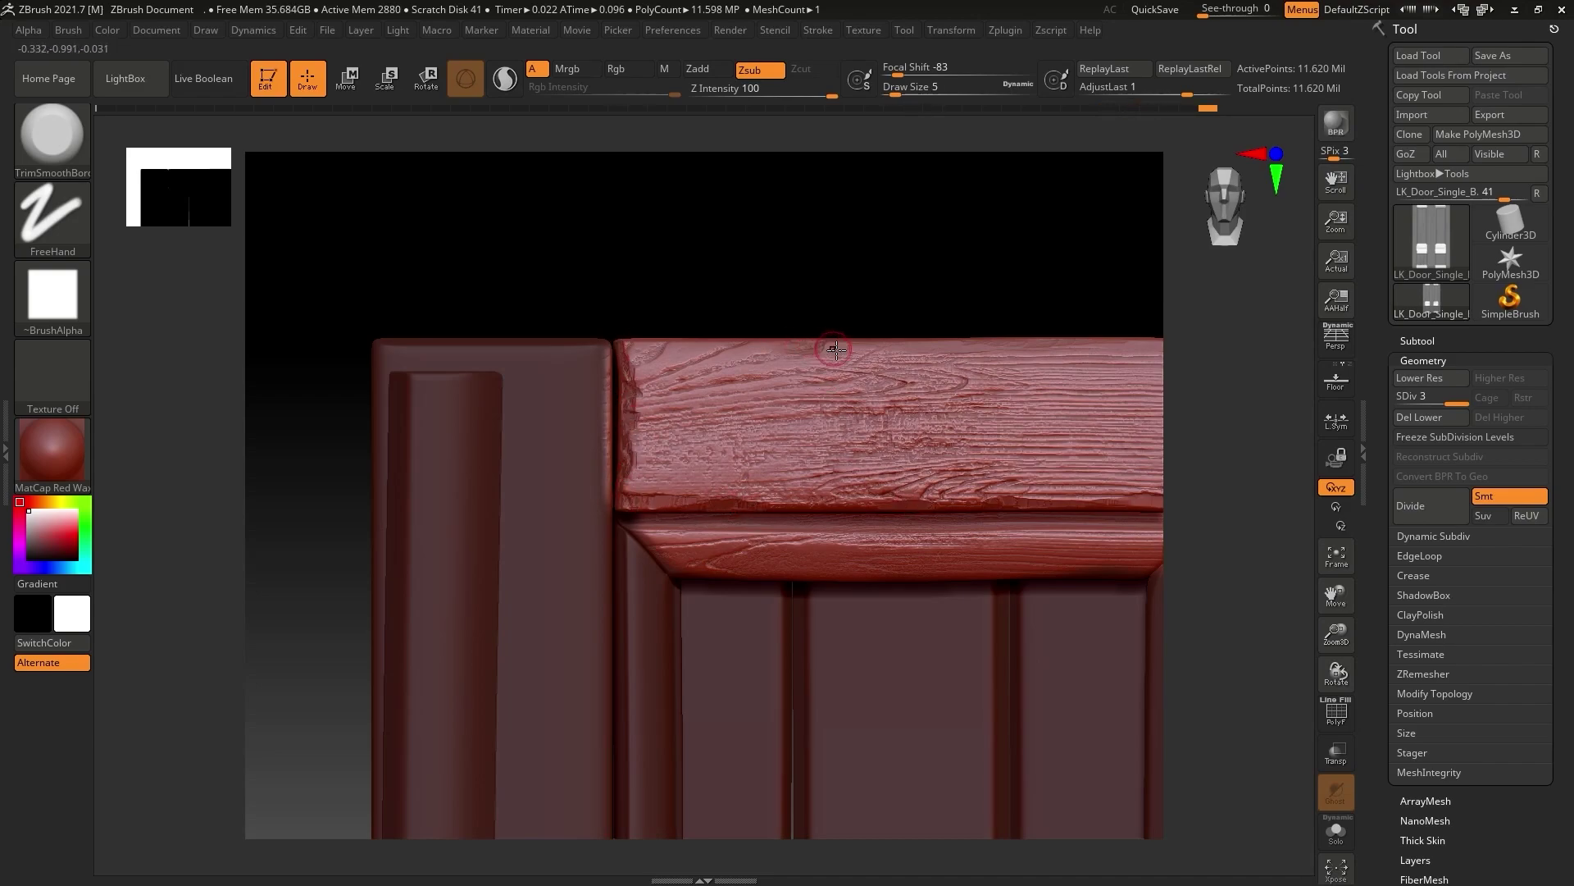
drag(702, 531, 908, 541)
mouse_move(1012, 286)
alt+mouse_down()
mouse_move(586, 286)
mouse_move(903, 359)
mouse_move(760, 420)
alt+mouse_up()
mouse_move(868, 407)
mouse_down()
mouse_move(556, 412)
mouse_move(521, 457)
mouse_up()
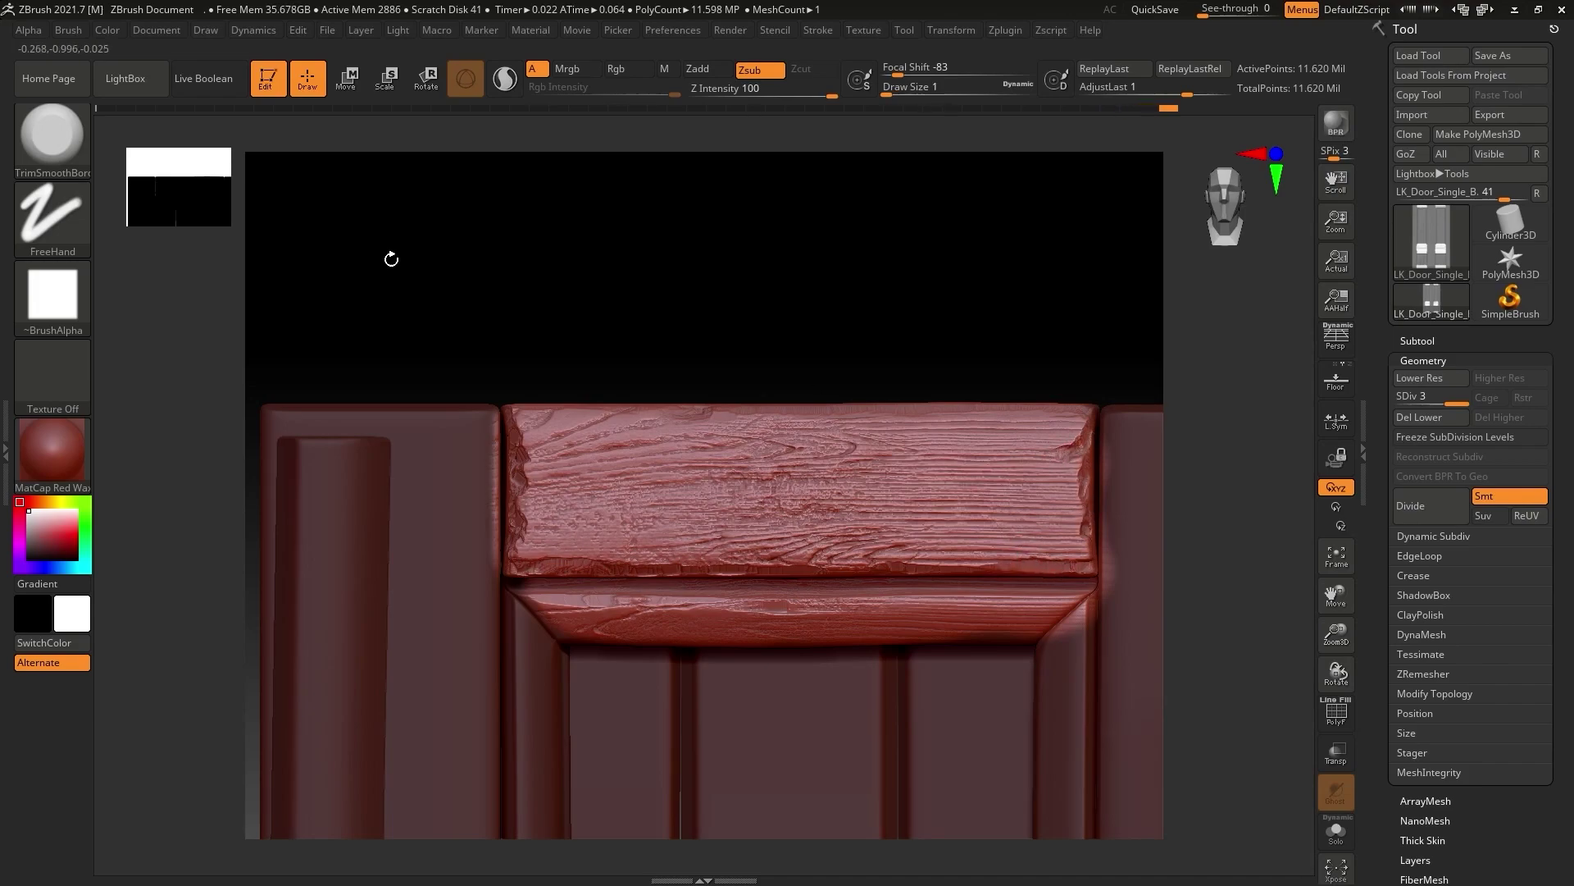
Carve cracks into the right end of the top-left rail with DamStandard at Z Intensity 100 and Draw Size 1.
key(b)
key(d)
key(s)
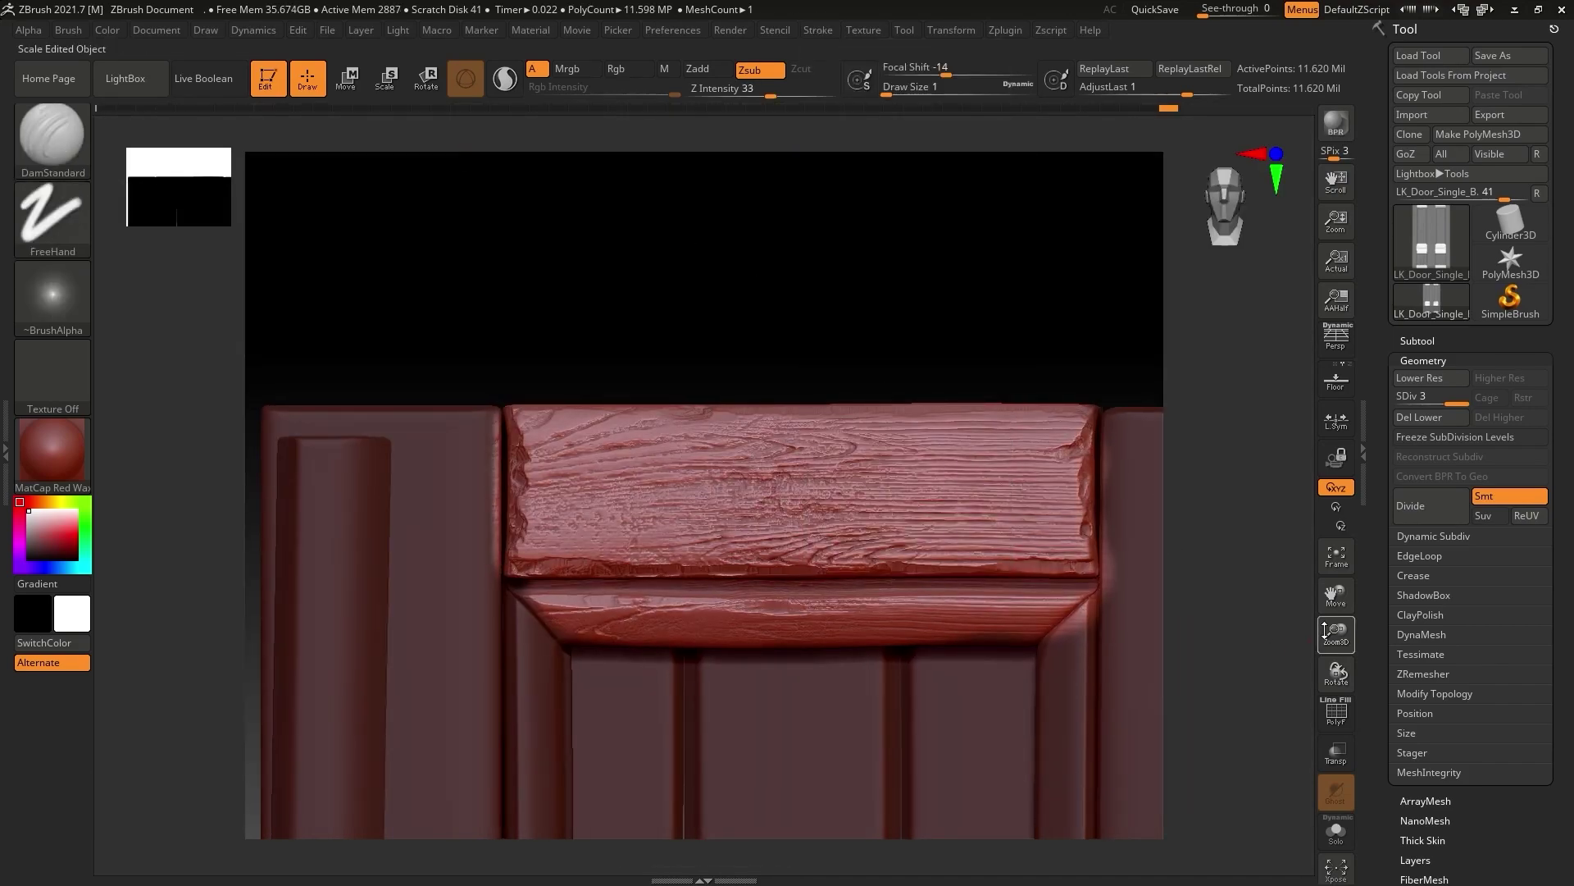
alt+drag(1314, 639, 975, 428)
drag(771, 91, 833, 90)
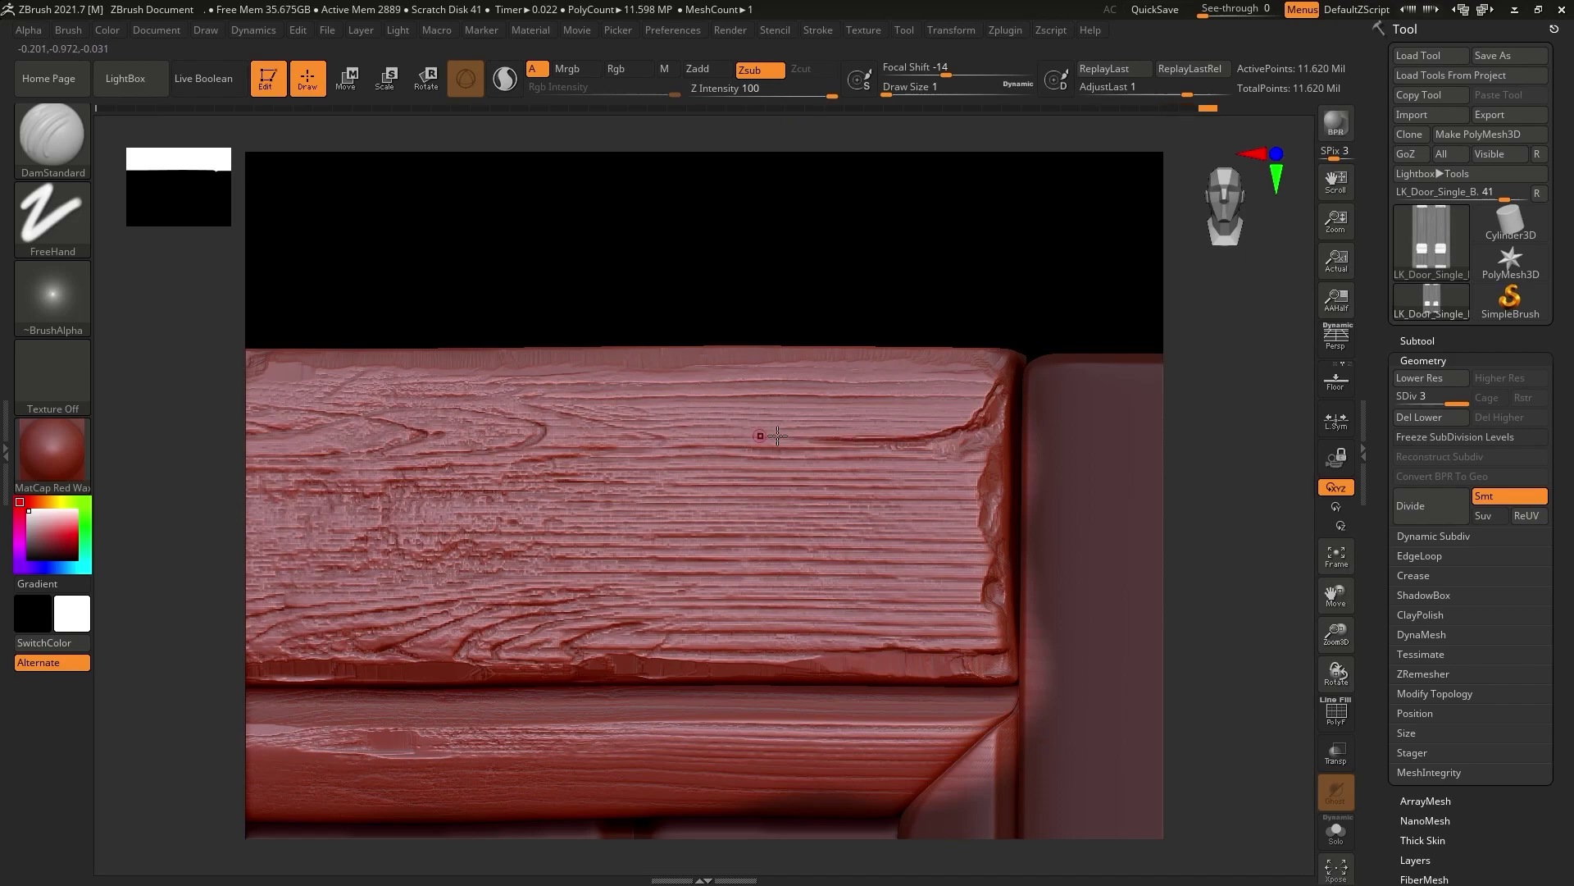
drag(999, 575, 982, 604)
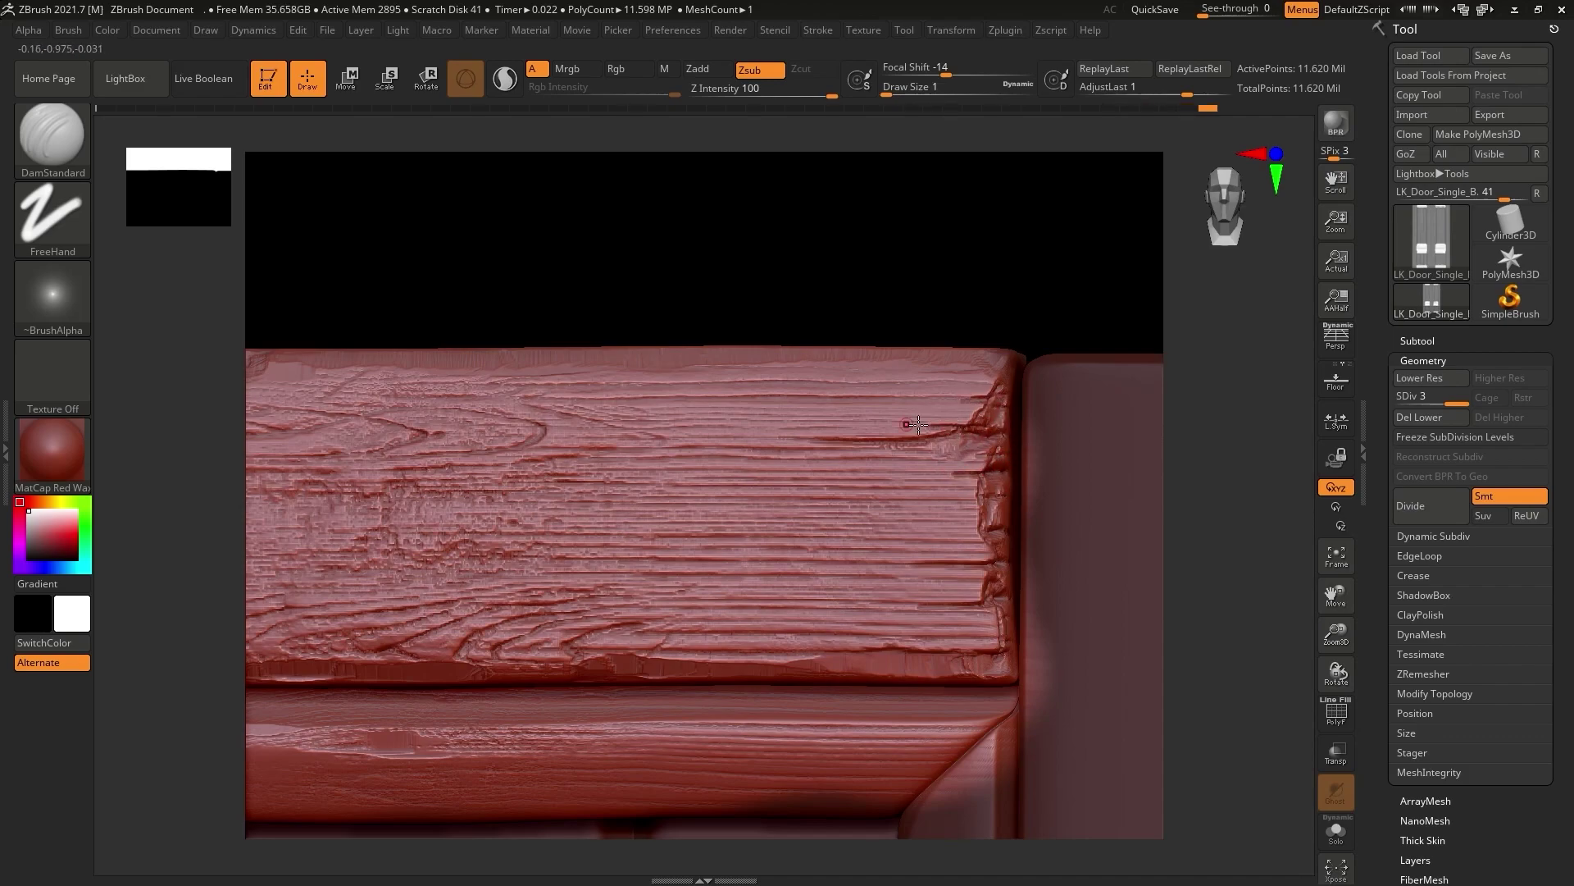
drag(484, 554, 332, 539)
Carve notches and grain cracks into the left end of the top-left rail using DamStandard Draw Sizes 5 and 1.
ctrl+right_drag(332, 539, 1070, 542)
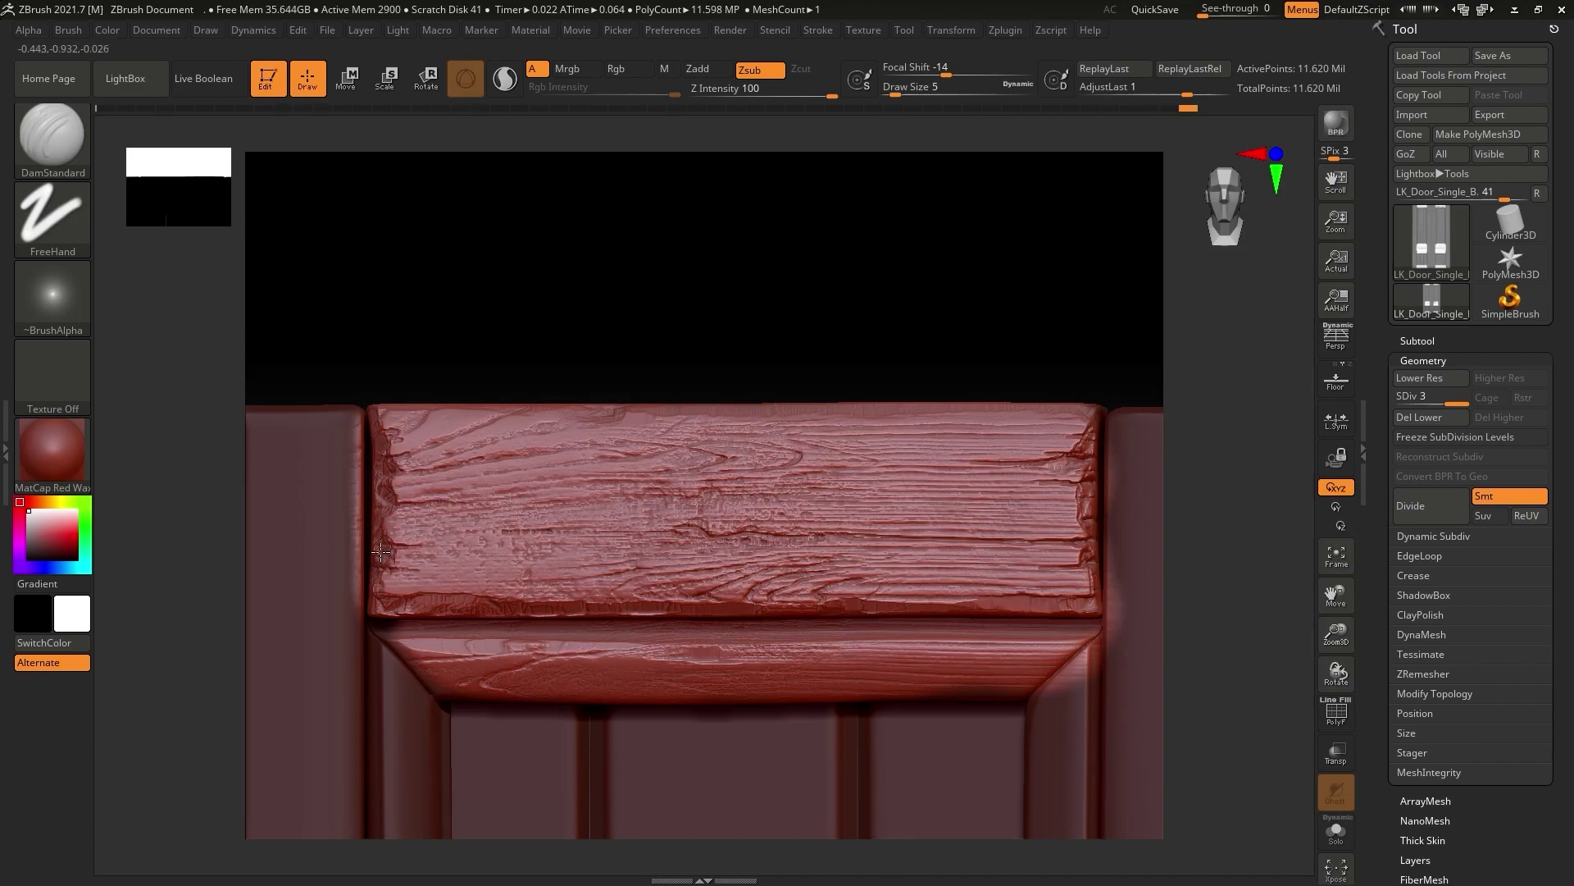
drag(374, 590, 403, 513)
ctrl+right_drag(391, 451, 630, 484)
drag(465, 458, 497, 428)
drag(464, 639, 508, 697)
mouse_move(599, 295)
shift+mouse_down()
mouse_move(618, 306)
mouse_move(607, 328)
shift+mouse_up()
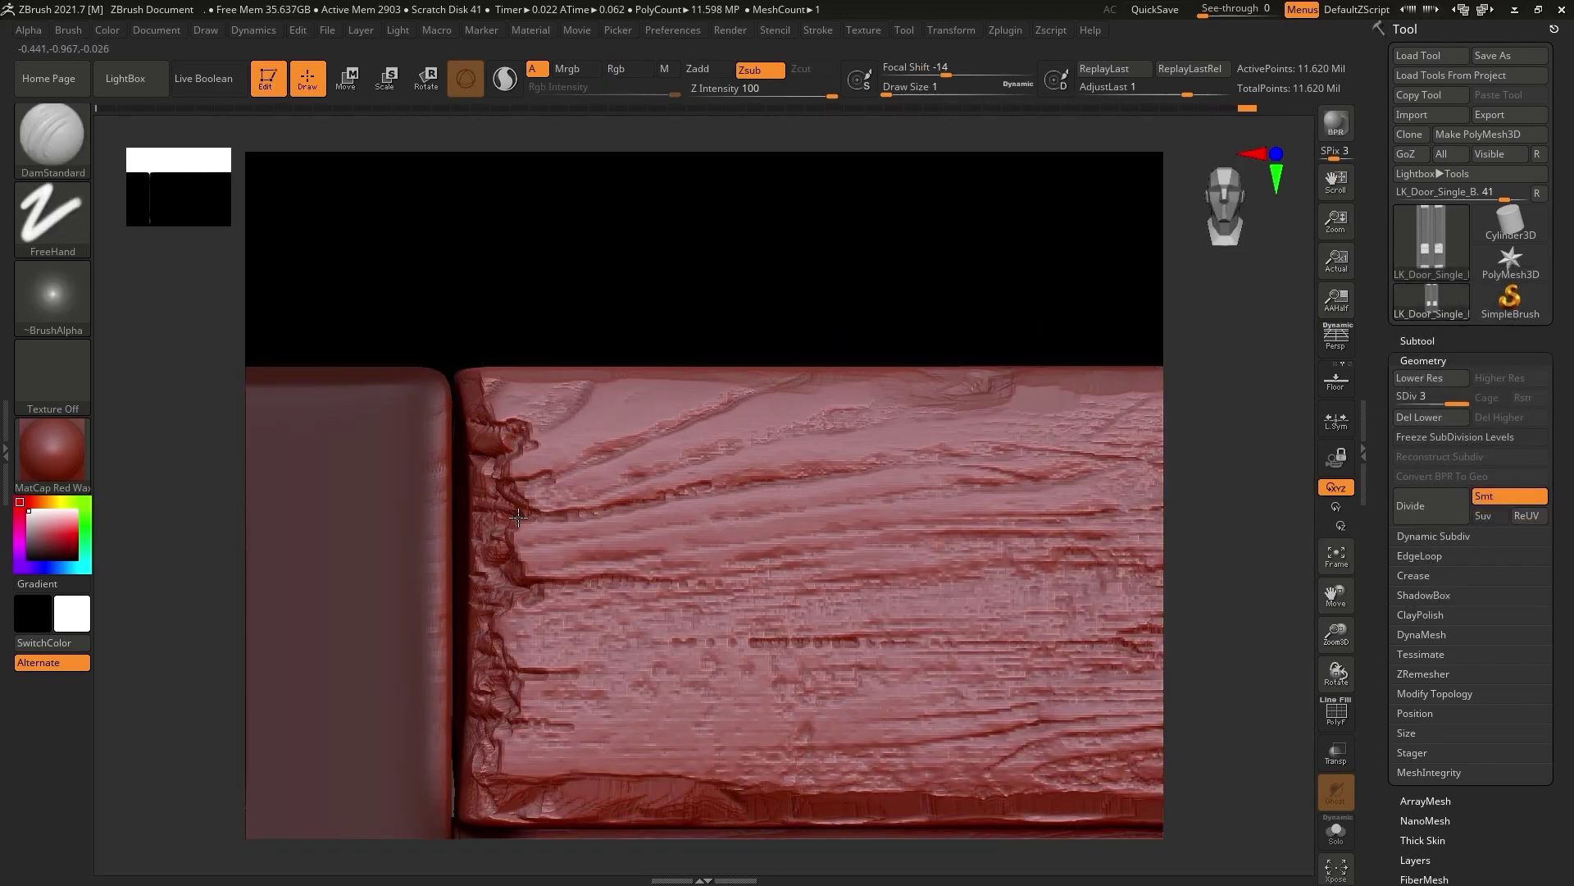
drag(741, 730, 838, 728)
Carve long cracks from the top-left rail's left end along its grain at Draw Size 1, keeping the final stroke.
ctrl+right_drag(1312, 647, 1286, 422)
drag(402, 460, 442, 458)
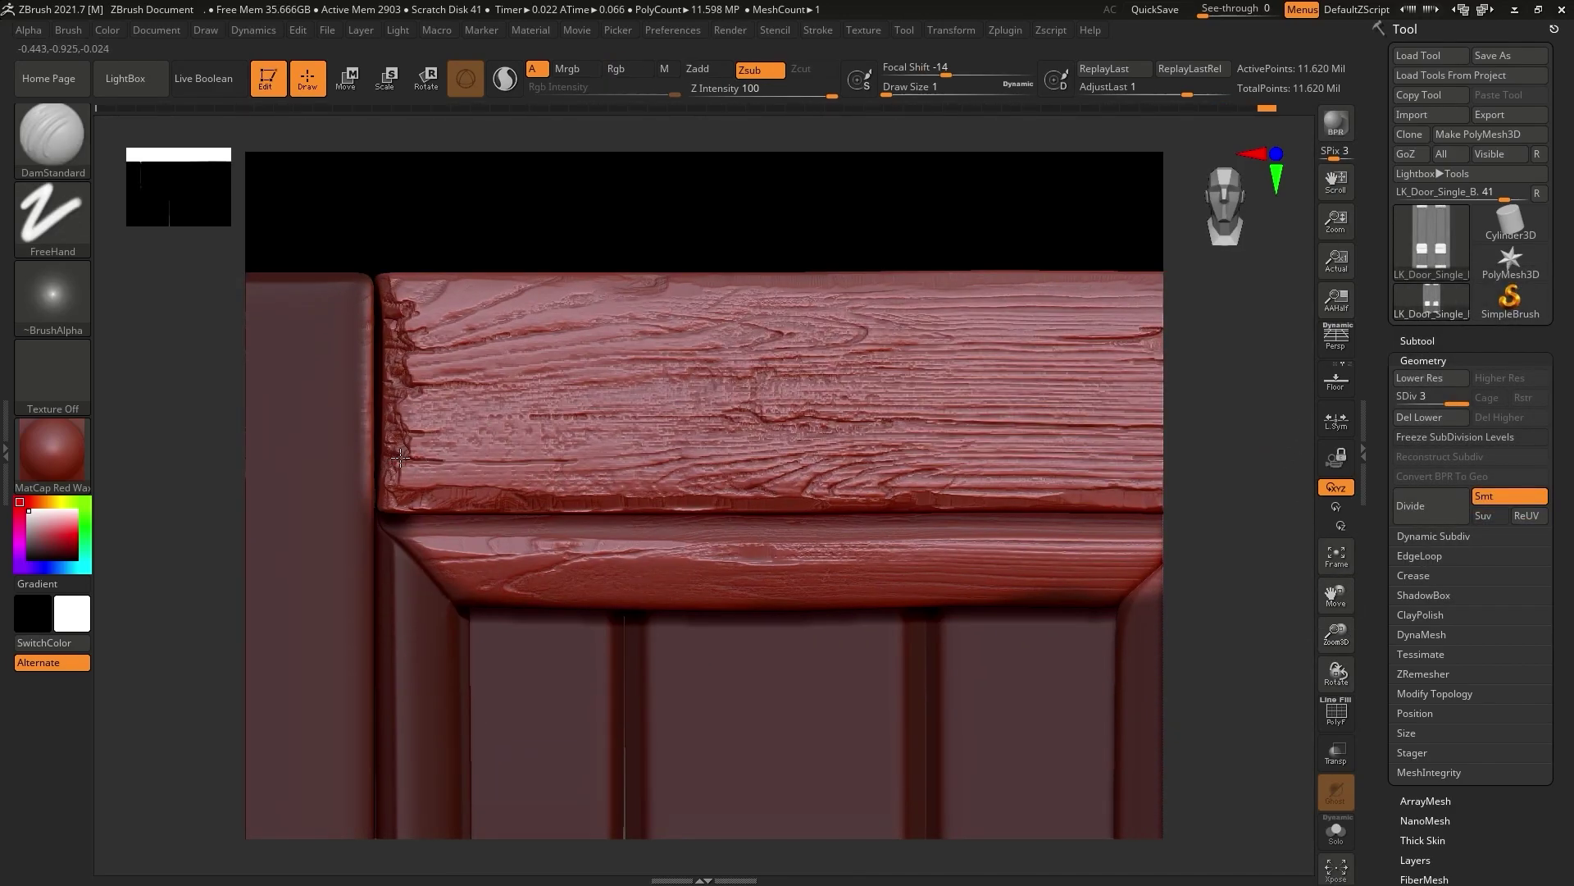
key([)
drag(562, 415, 420, 431)
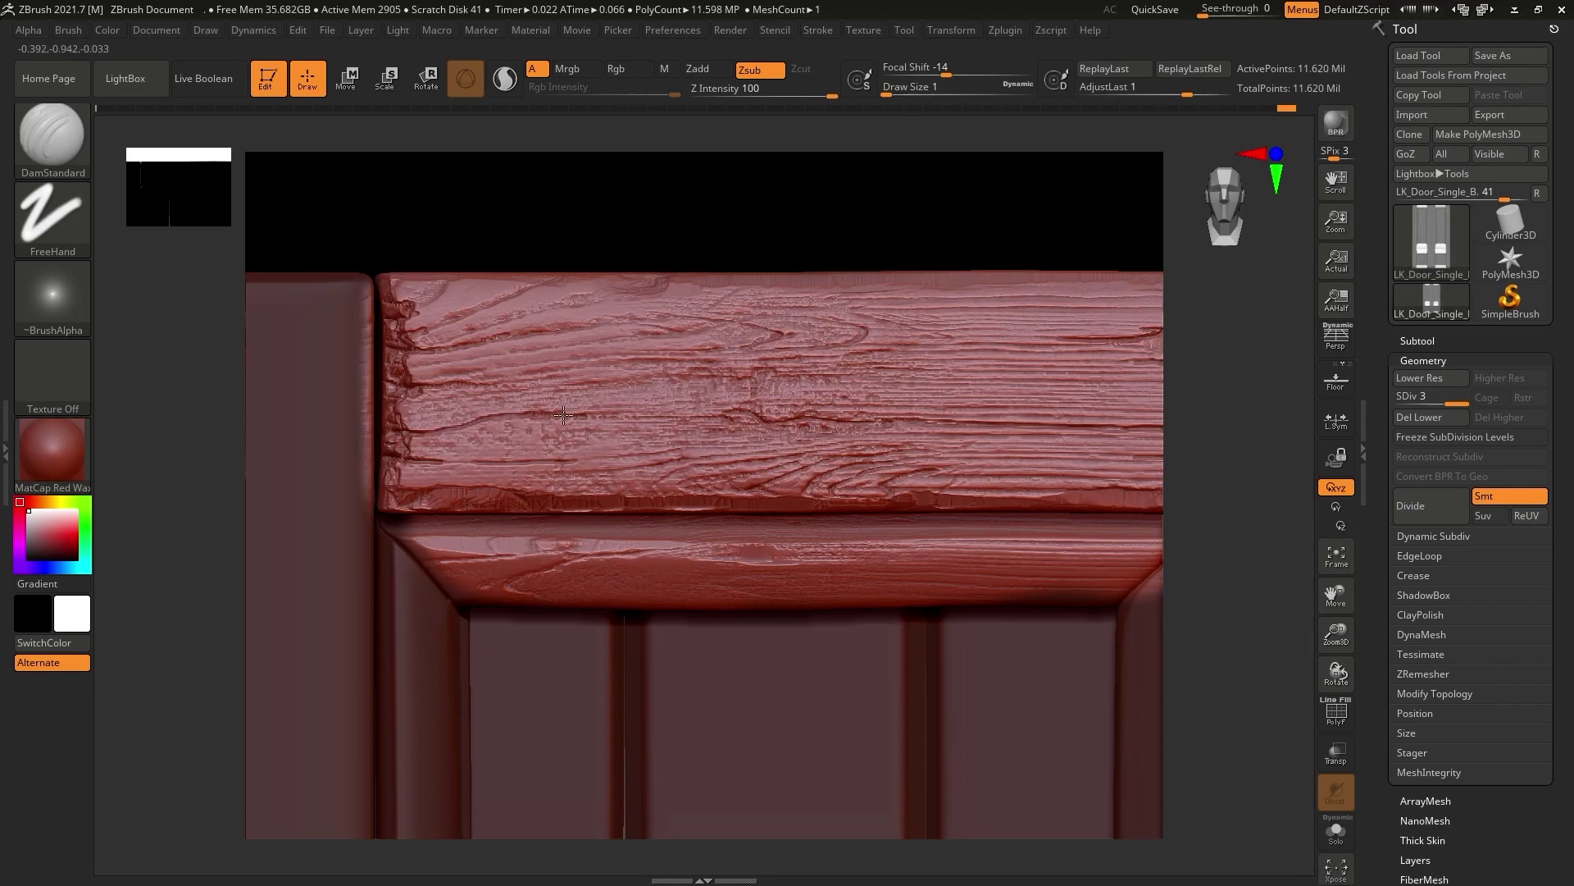
alt+right_drag(1297, 640, 359, 450)
key(ctrl+z)
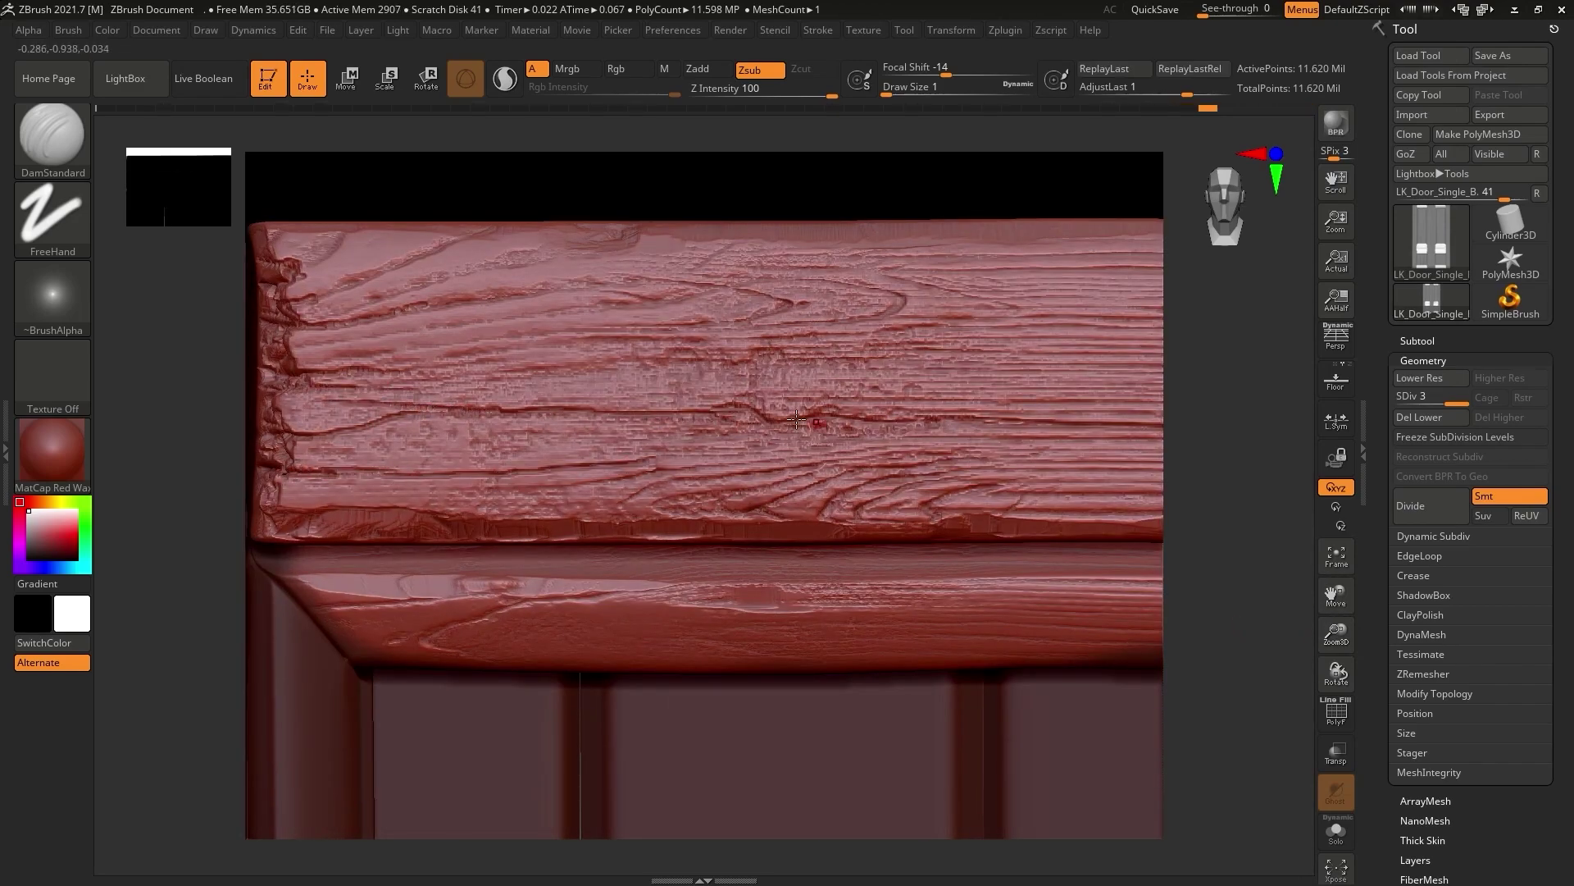
key(ctrl+shift+z)
Chip the left end and edges of the top-right rail with TrimSmoothBorder, reducing the Draw Size to about 3.4 and 2.4.
key(f)
alt+drag(1307, 640, 344, 426)
click(71, 147)
click(948, 495)
click(902, 89)
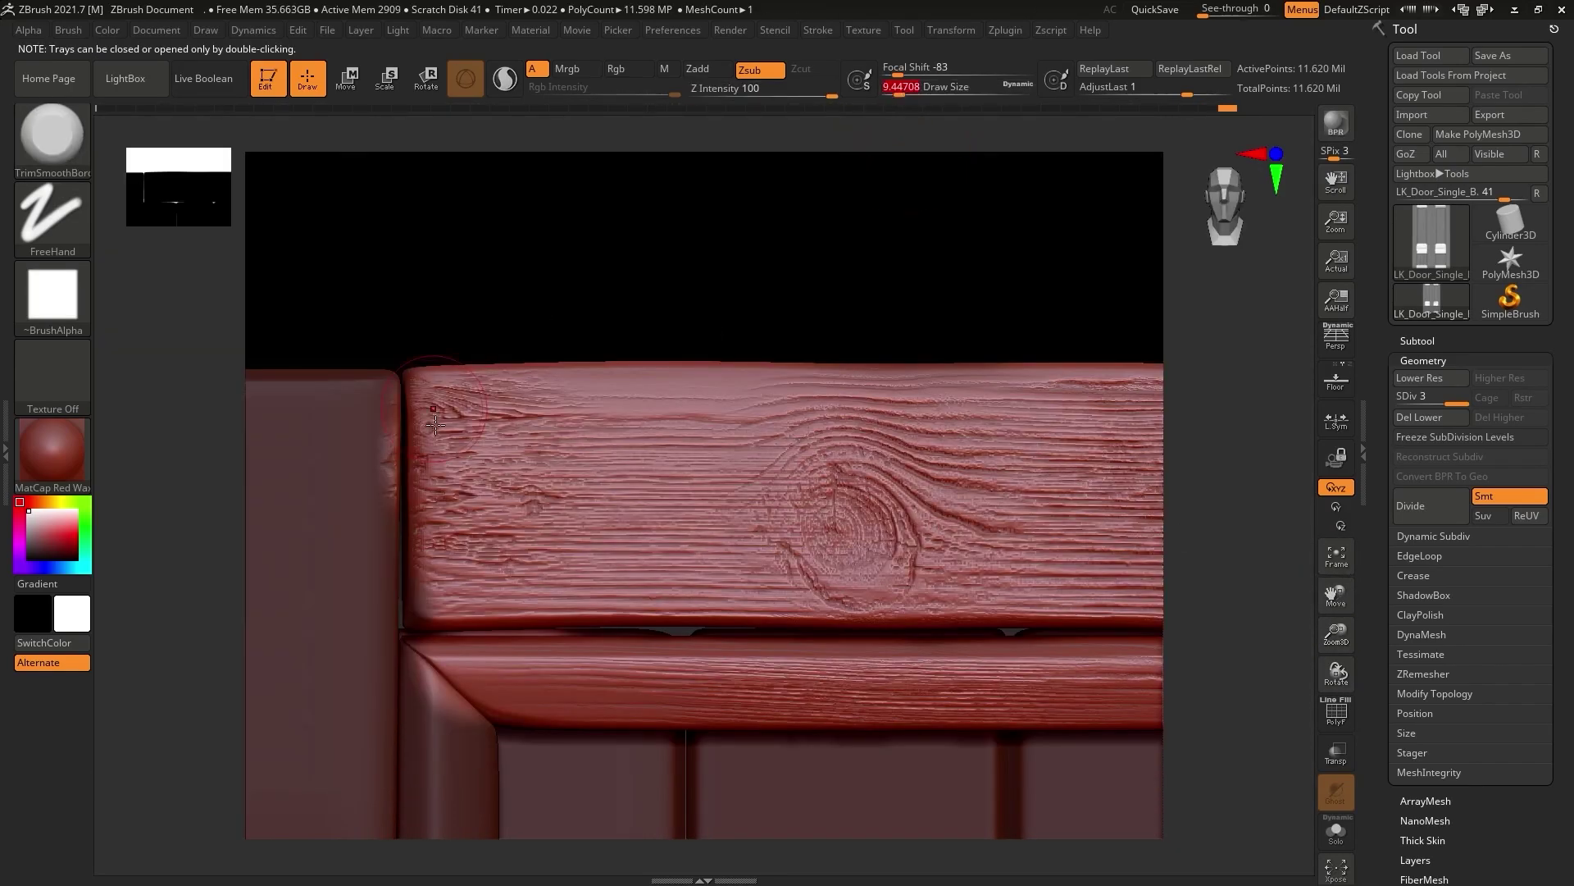
key(bracketleft)
drag(422, 392, 424, 498)
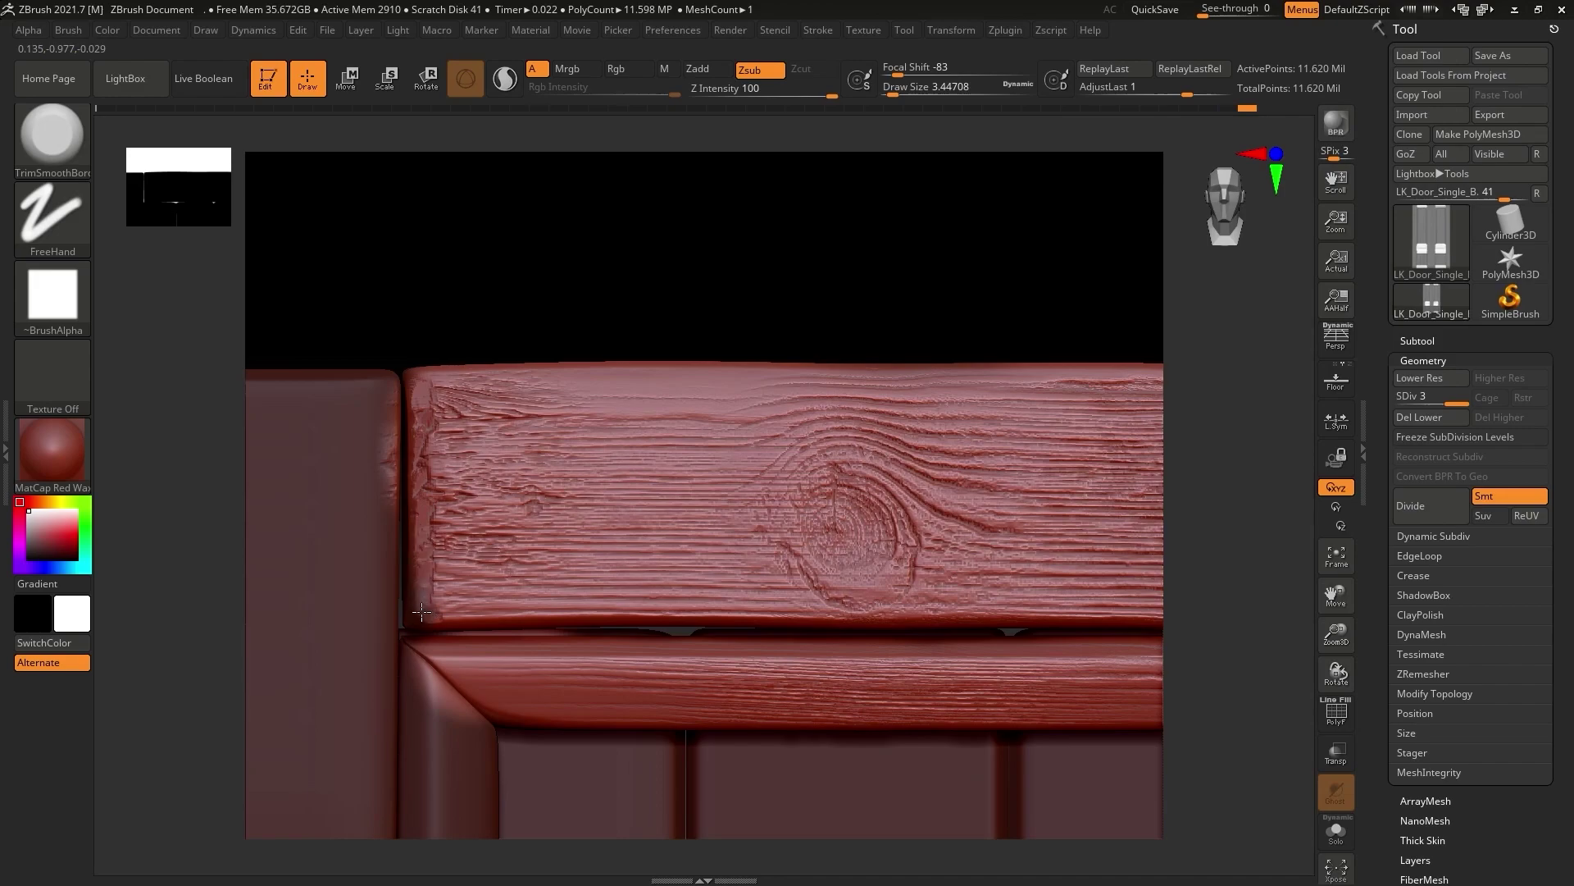
right_drag(426, 566, 447, 379)
drag(738, 266, 681, 336)
key(bracketright)
shift+right_drag(768, 451, 843, 360)
key(bracketleft)
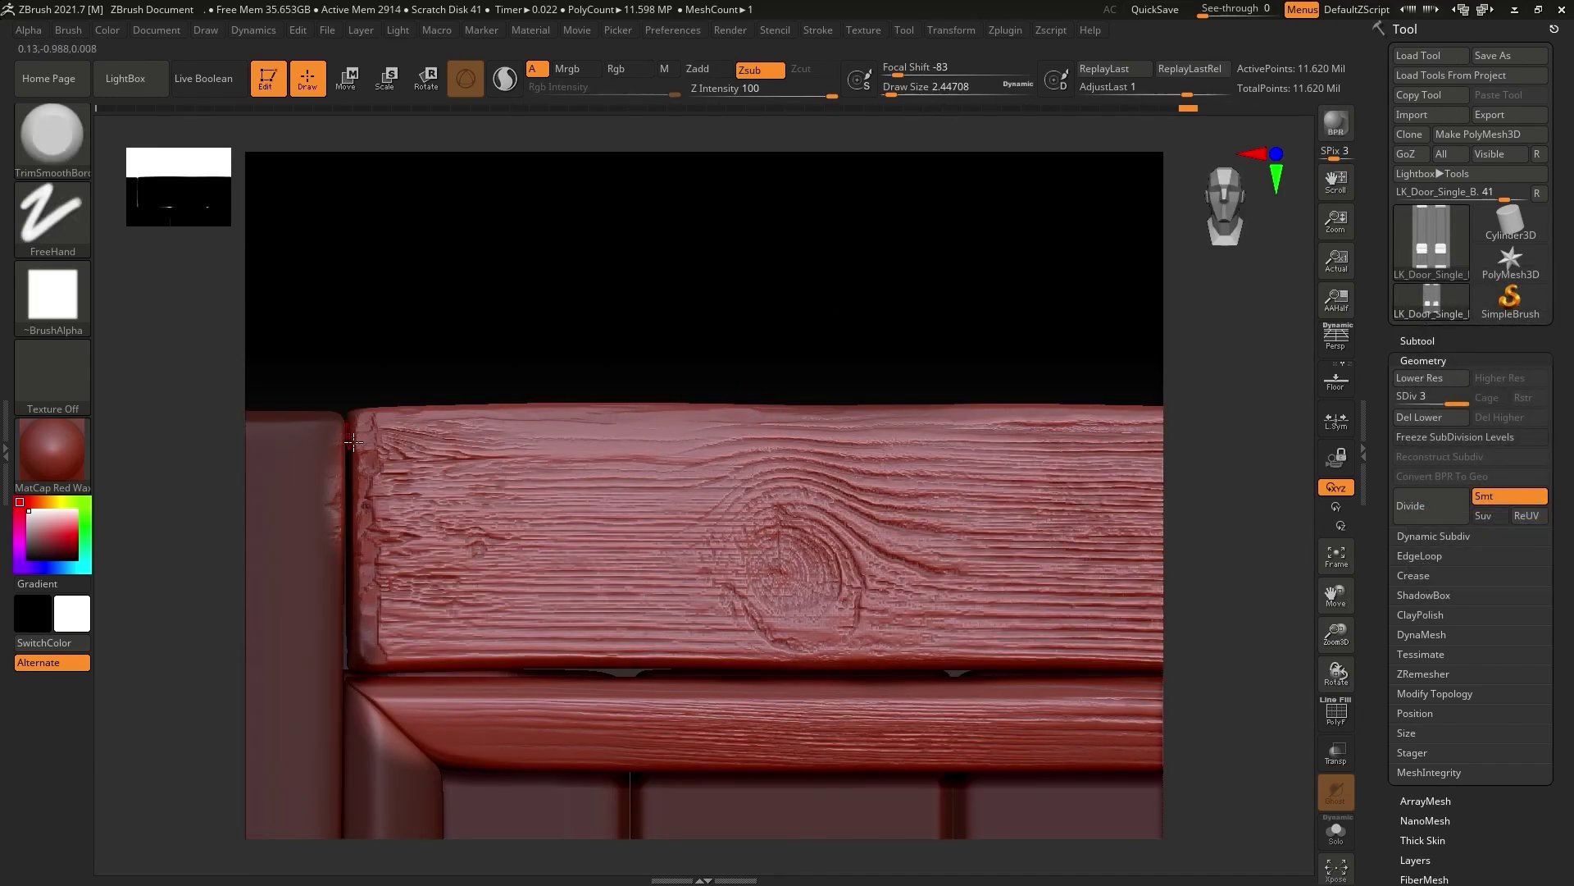
Carve cracks into the top-right rail's left end and around its knot with DamStandard at Draw Sizes 2 and 1.
click(49, 151)
click(382, 459)
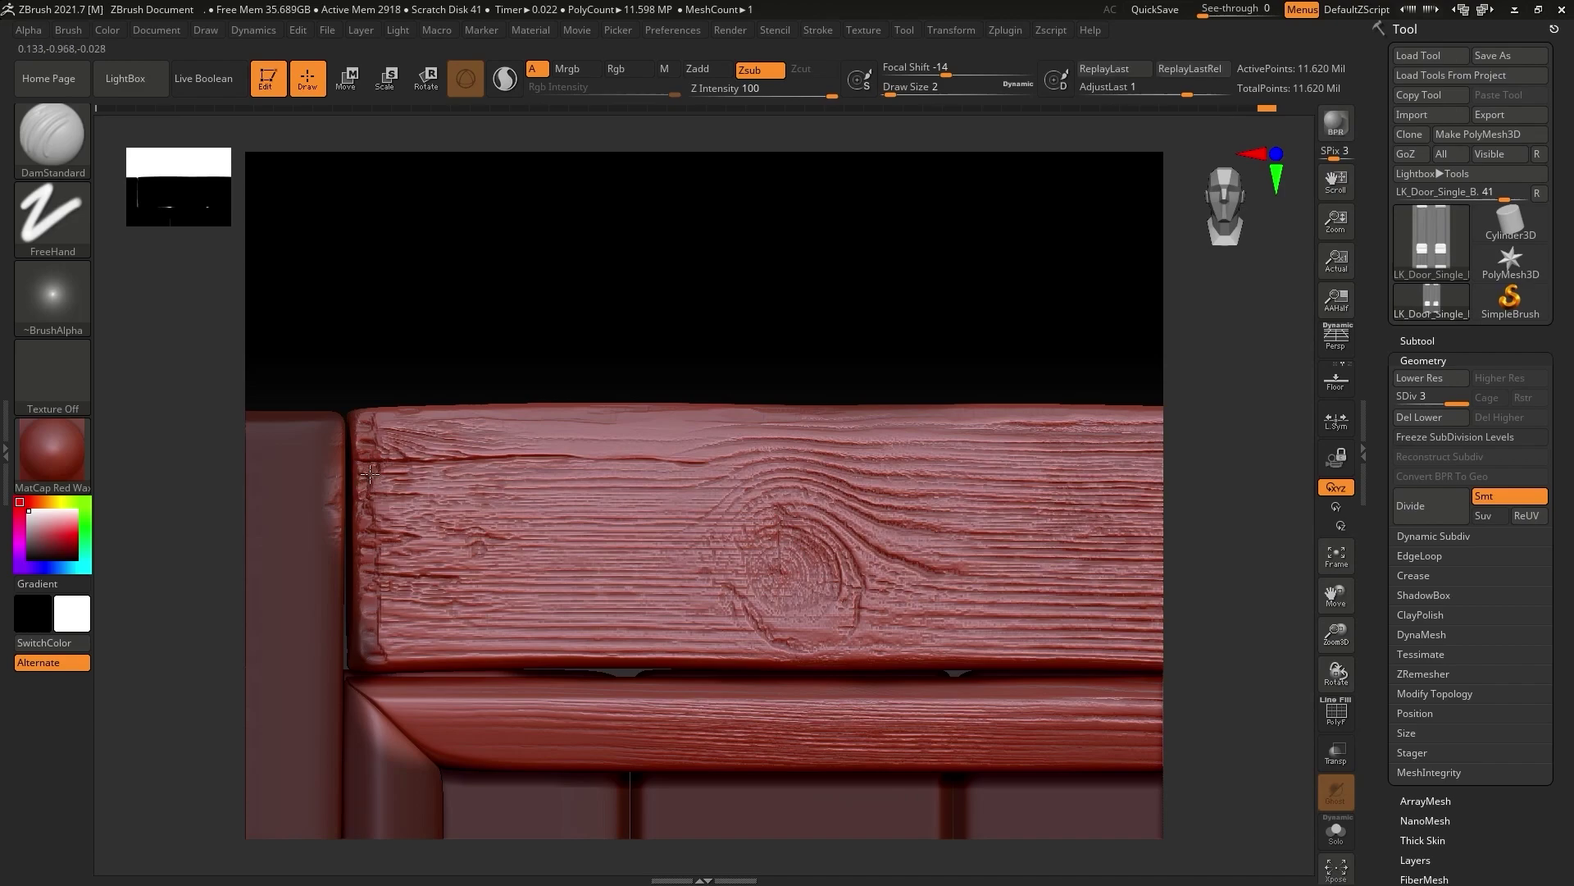
mouse_move(1208, 626)
alt+mouse_down()
mouse_move(1175, 587)
mouse_move(1176, 611)
alt+mouse_up()
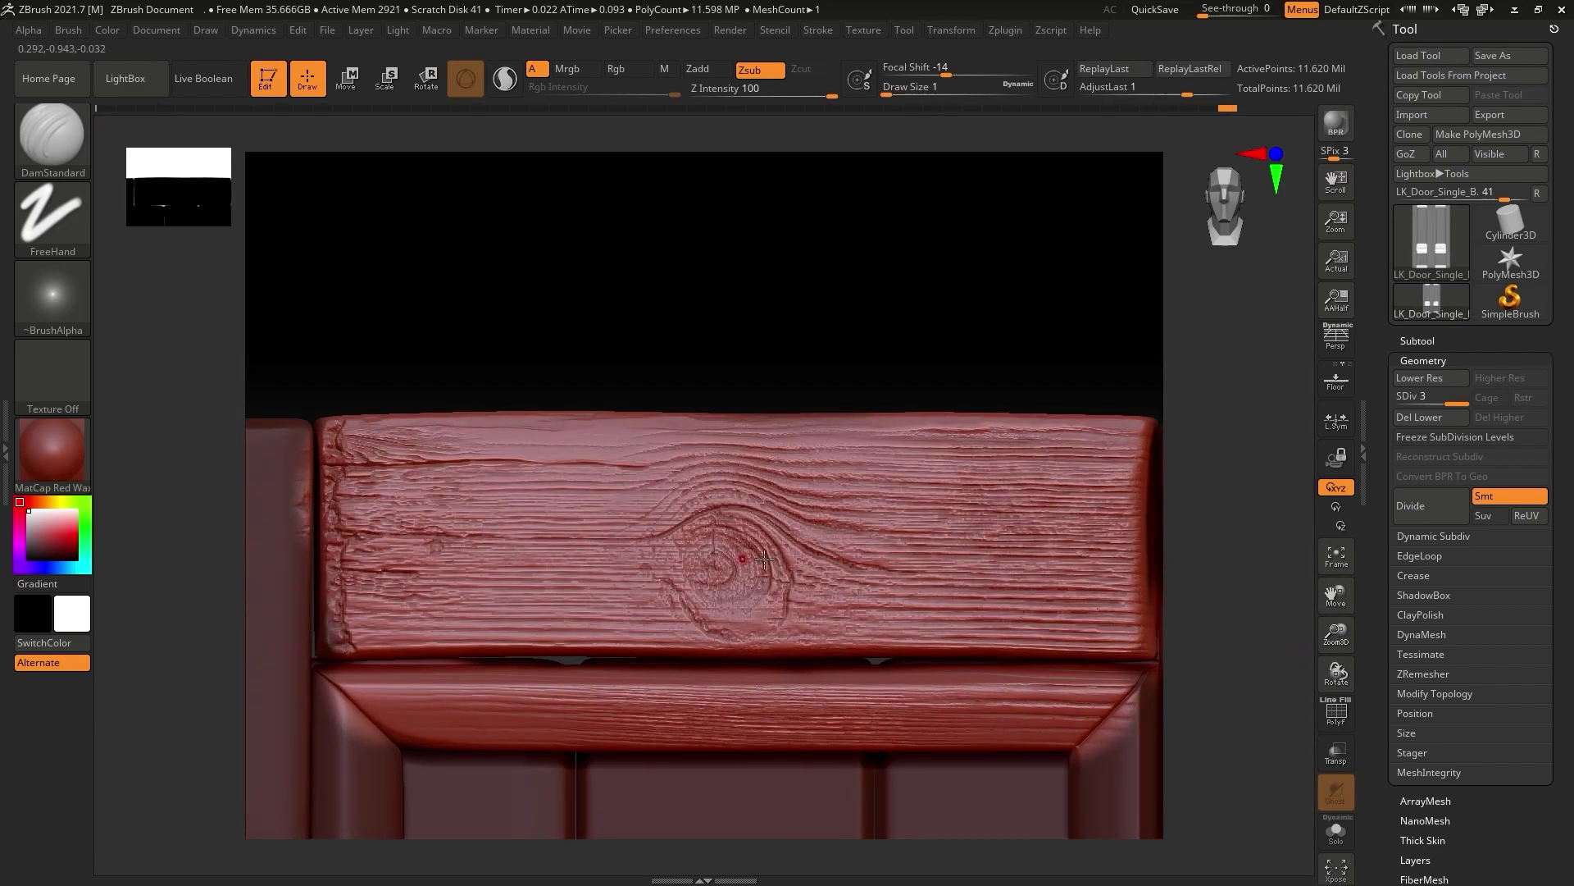
Chip the right end and lower edge of the top-right rail with TrimSmoothBorder at Draw Sizes 3 and 4.
key(b)
key(t)
key(s)
alt+right_drag(1137, 648, 1041, 666)
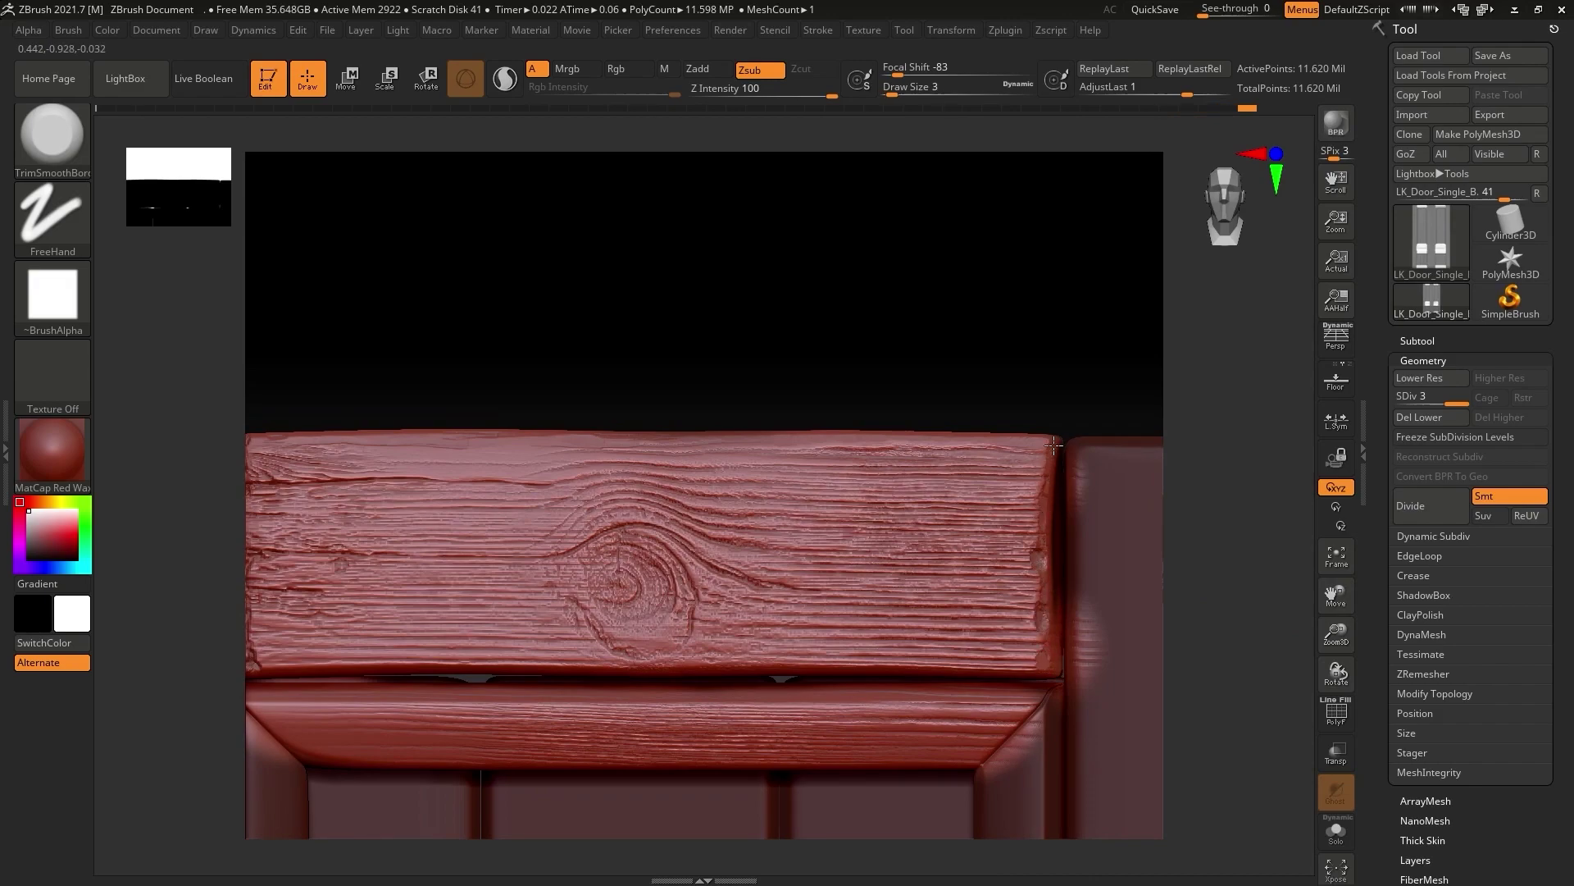
drag(1045, 491, 1043, 559)
drag(997, 667, 512, 668)
mouse_move(697, 369)
right_down()
mouse_move(637, 434)
mouse_move(951, 300)
right_up()
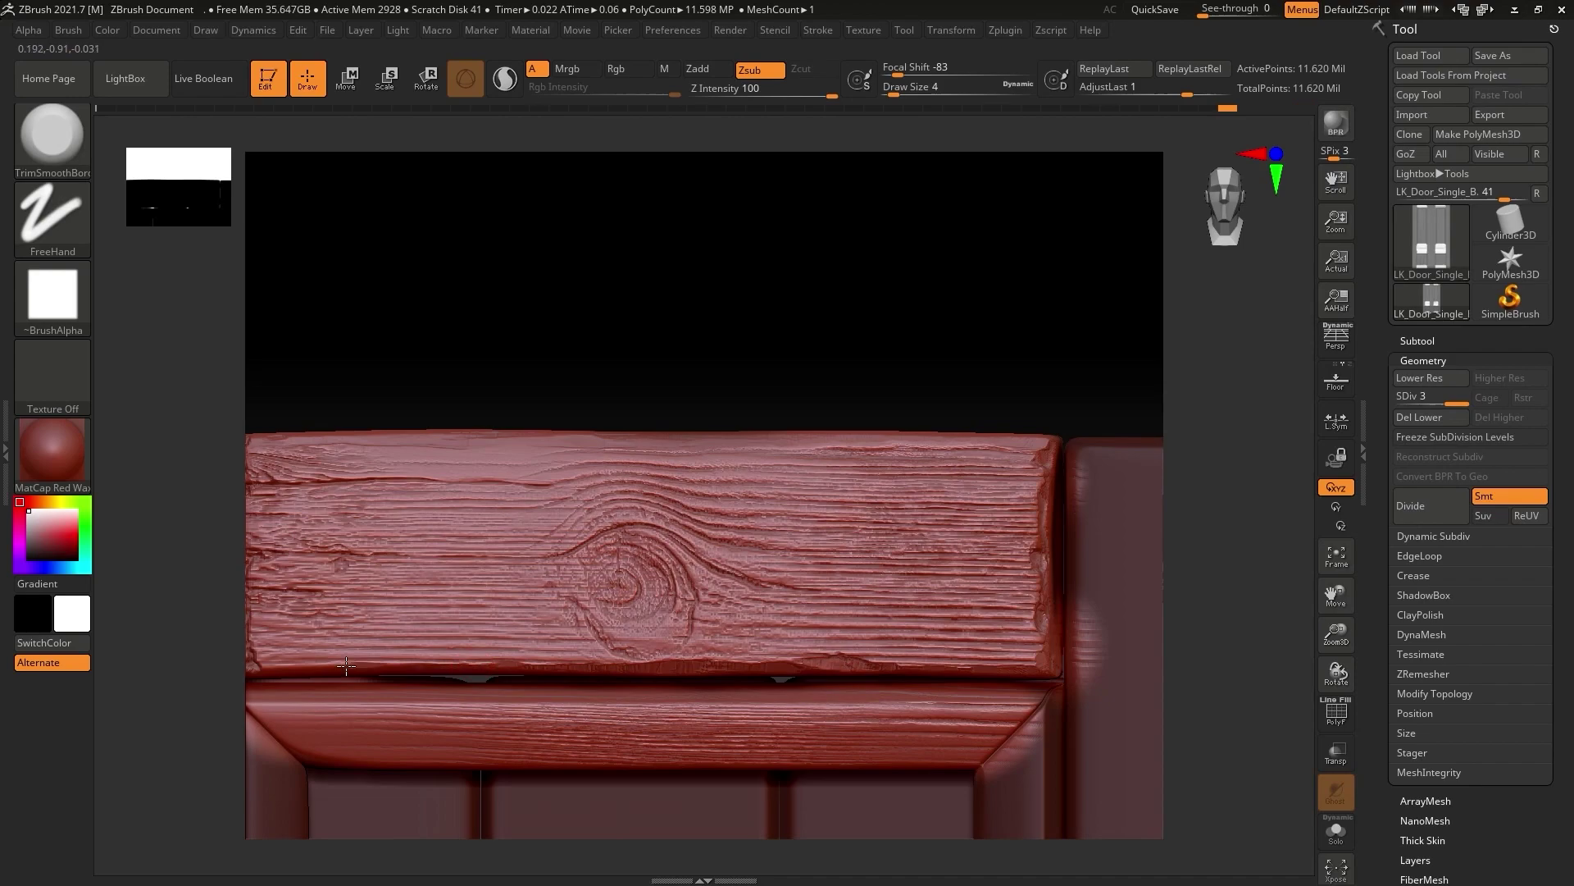
Carve fine cracks along the grain at the top-right rail's right end with DamStandard at Draw Size 1.
key(b)
key(d)
key(s)
ctrl+right_drag(1053, 433, 1003, 679)
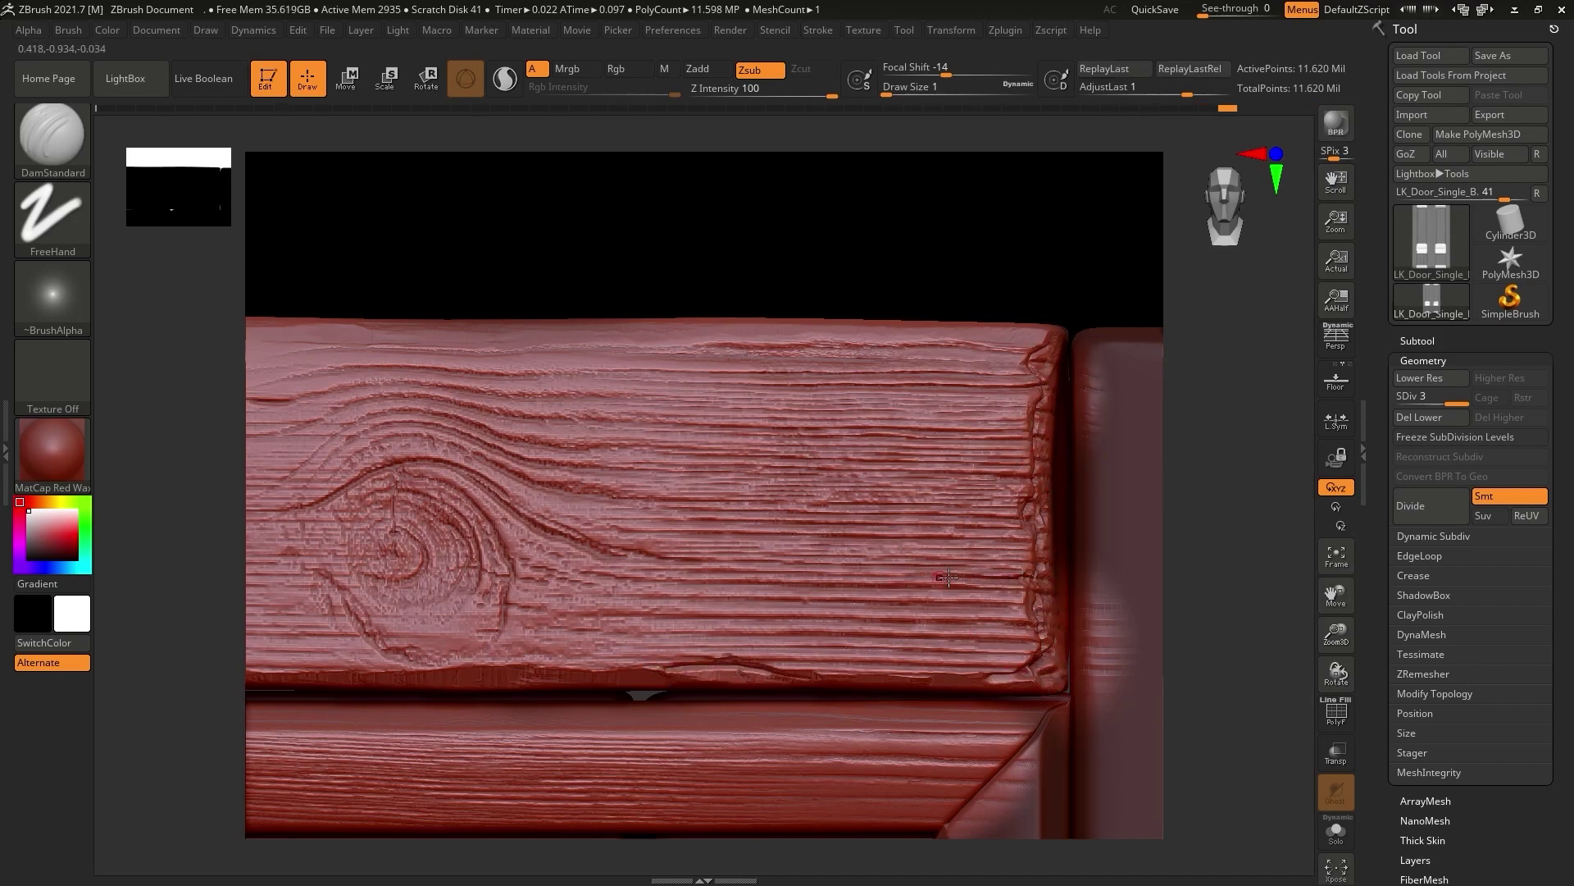
drag(832, 575, 1017, 581)
Chip the ends and edges of the right middle block's lower board with TrimSmoothBorder at Draw Sizes 3 to 5.
drag(1336, 634, 1312, 492)
mouse_move(1336, 635)
mouse_down()
mouse_move(1311, 641)
mouse_move(1335, 638)
mouse_move(1335, 697)
mouse_up()
click(53, 139)
click(793, 216)
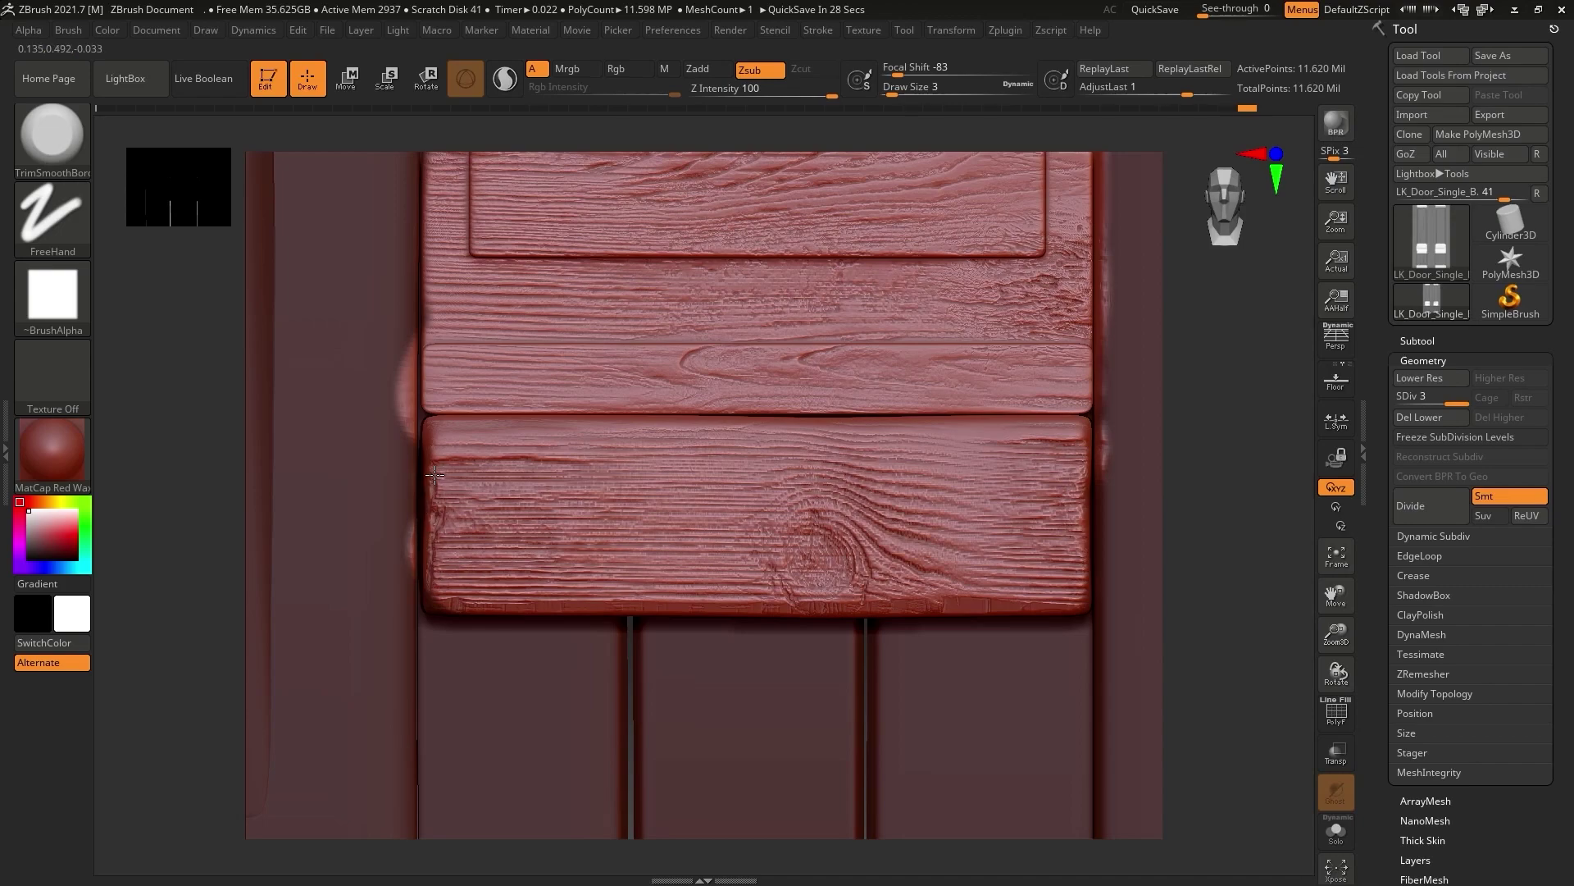
key(])
drag(1085, 538, 1085, 554)
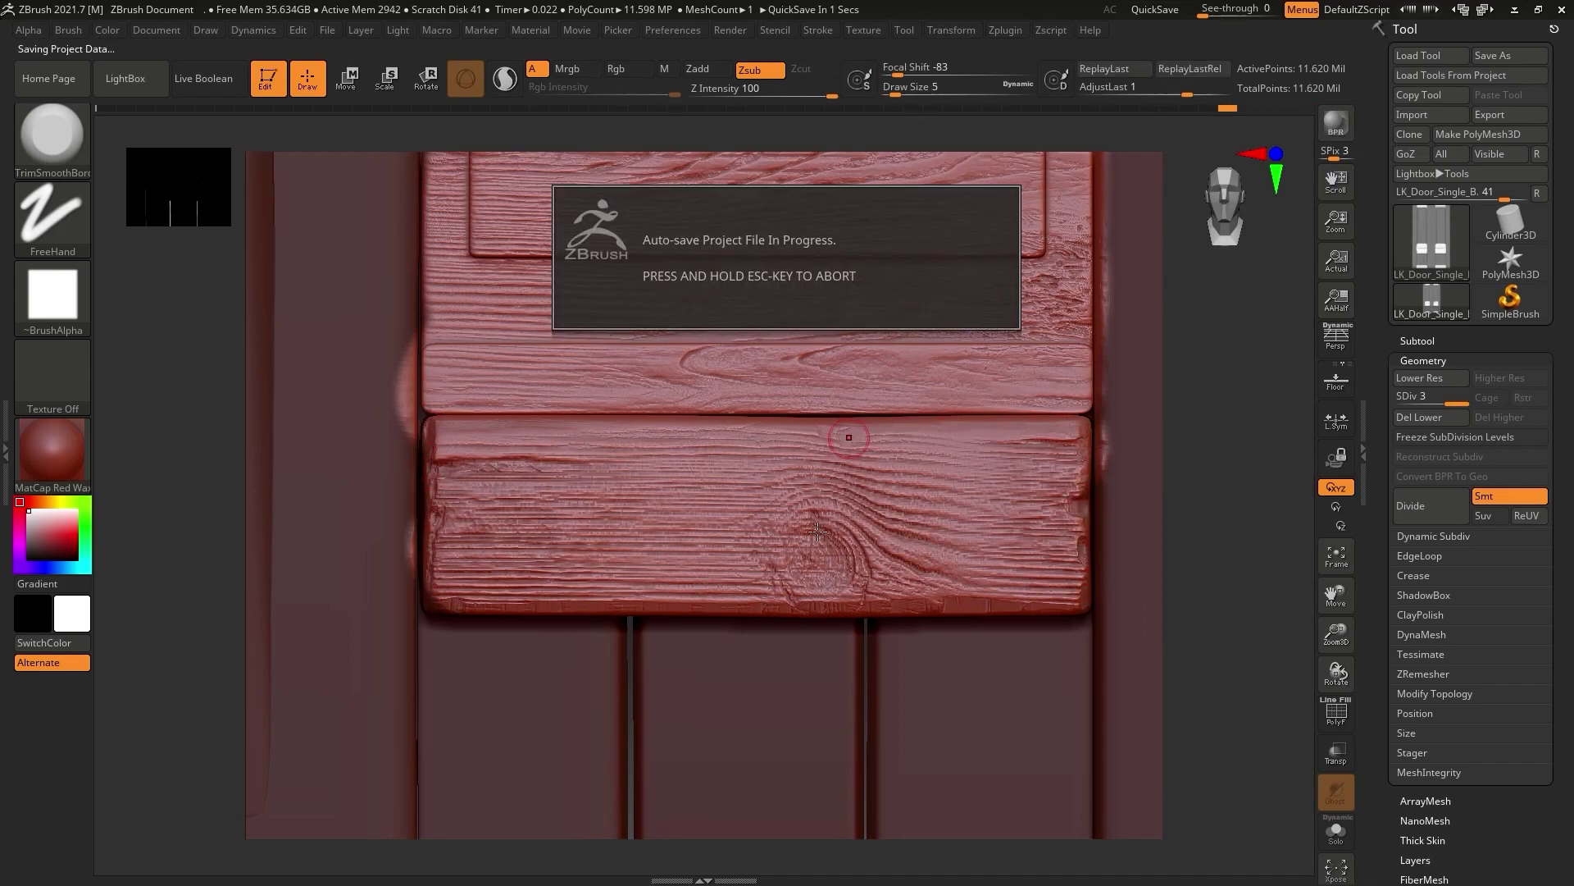
key(])
key(bracketleft)
key(bracketleft)
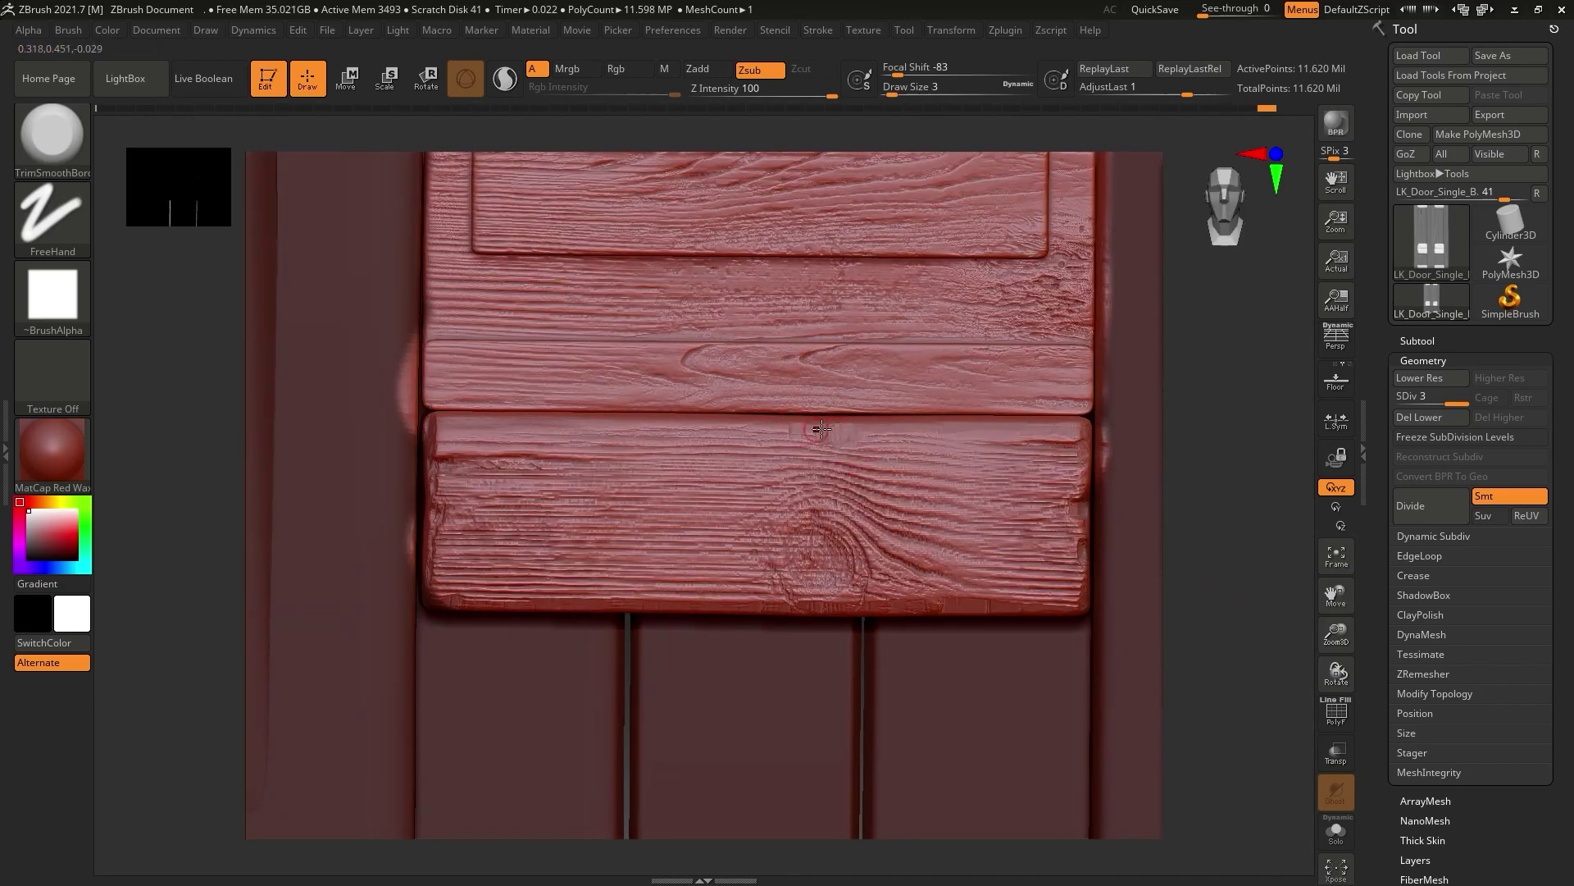
Carve cracks into both ends of the right middle block's lower board with DamStandard at Draw Sizes 2 and 1.
key(b)
key(d)
key(s)
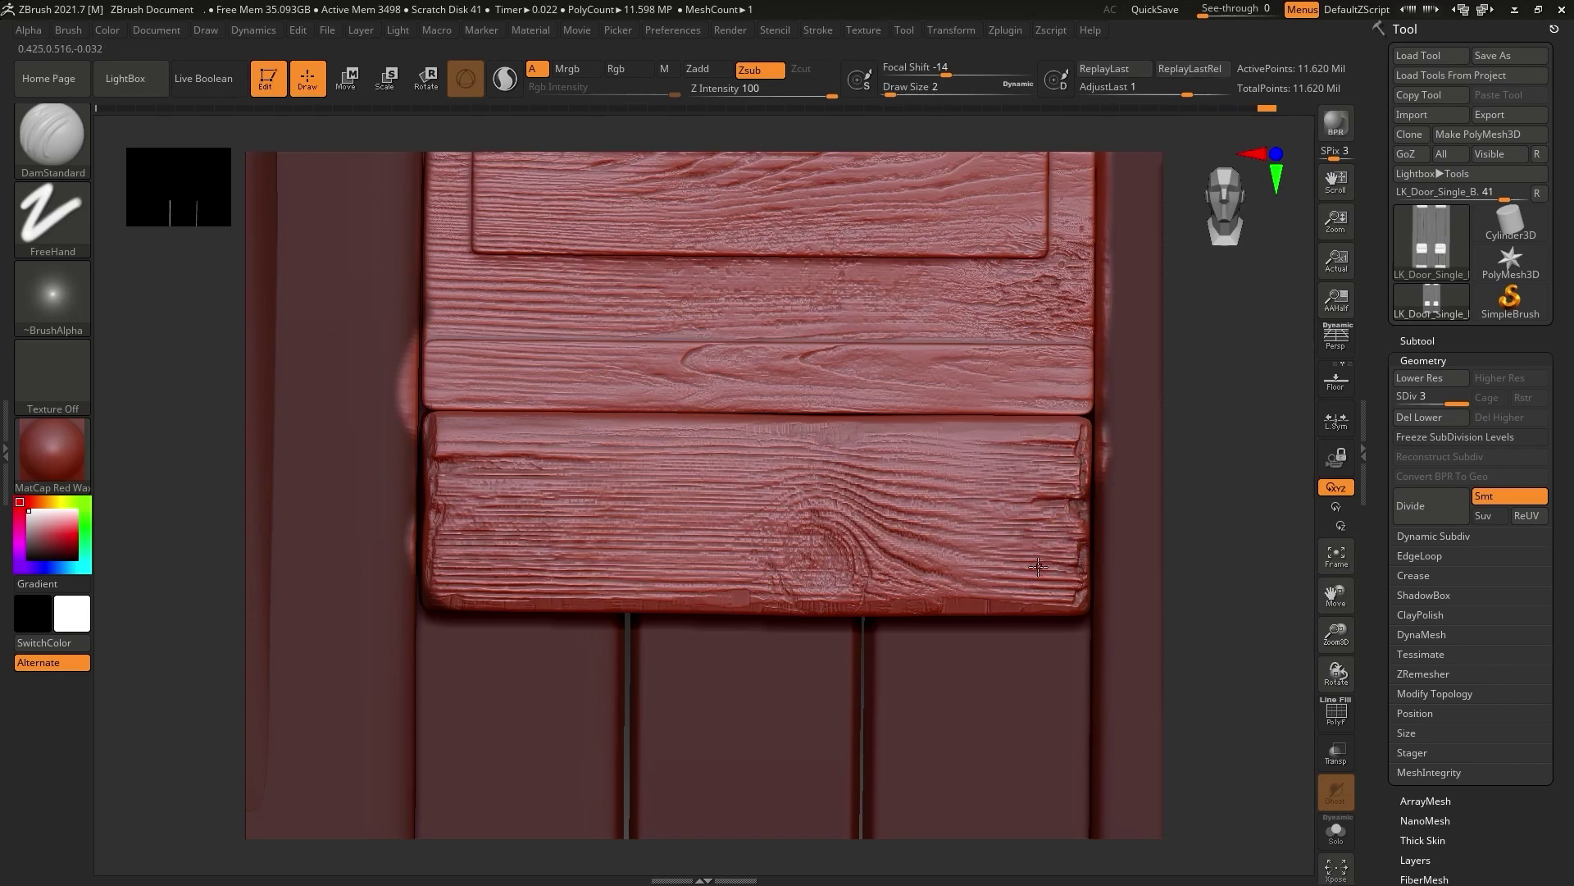
key(bracketleft)
drag(437, 459, 544, 459)
key(bracketright)
drag(445, 535, 556, 535)
key(bracketleft)
drag(460, 536, 672, 534)
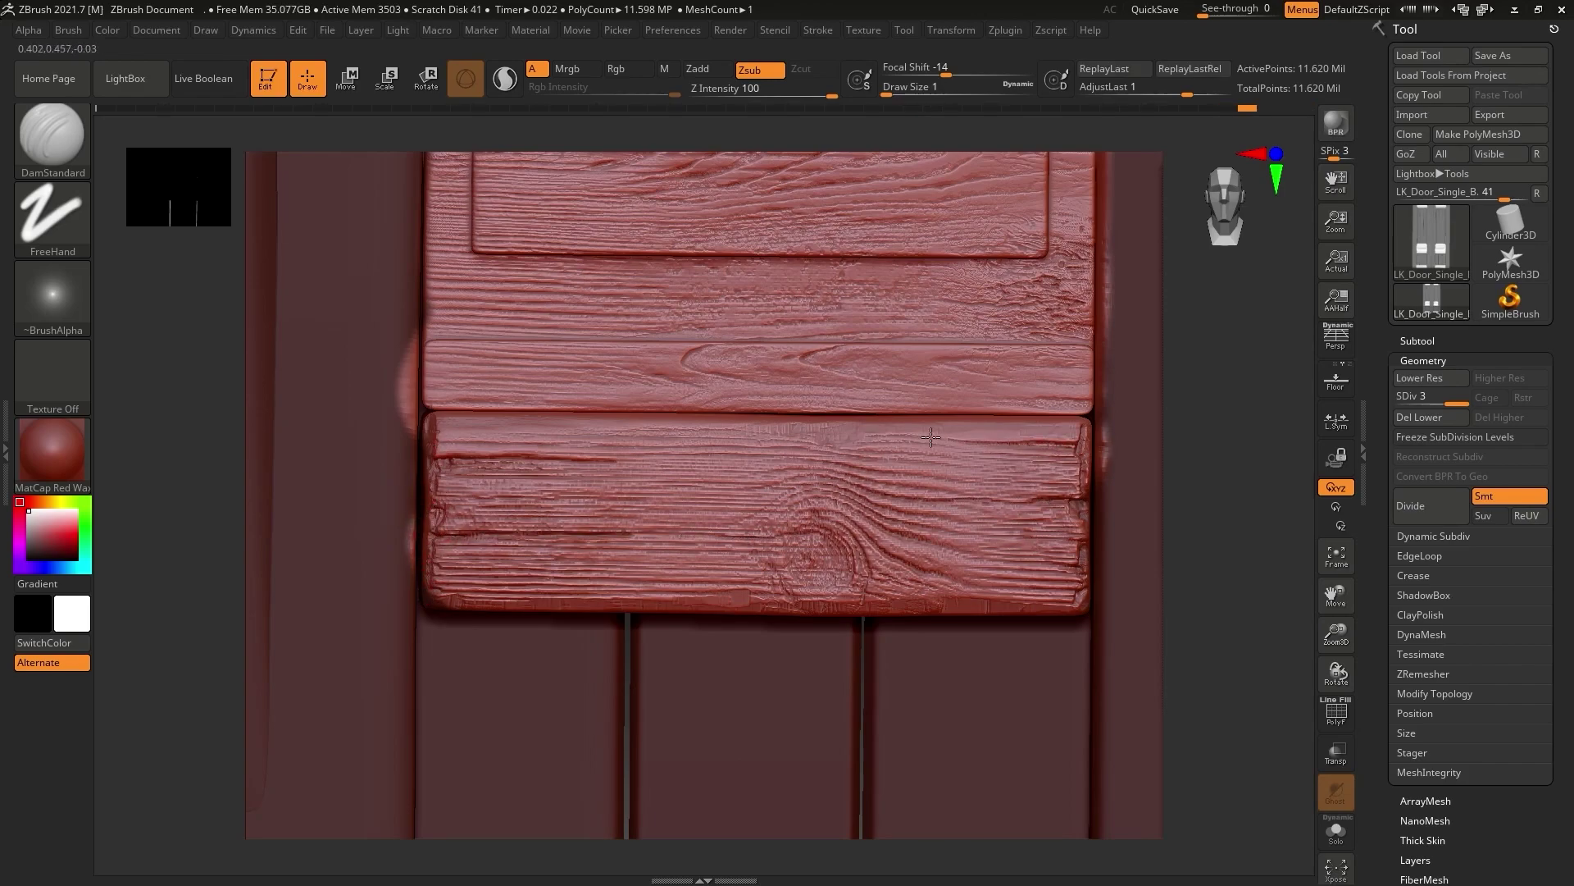
Carve cracks along the grain into the ends of the right middle block's upper board, above its raised panel, with DamStandard.
drag(1336, 594, 1330, 771)
key(bracketright)
drag(405, 456, 636, 463)
drag(403, 433, 633, 426)
drag(828, 392, 1058, 389)
alt+right_drag(604, 460, 630, 375)
Chip the lower and upper edges of the right middle block's raised panel with TrimSmoothBorder at Draw Size 3.
key(2)
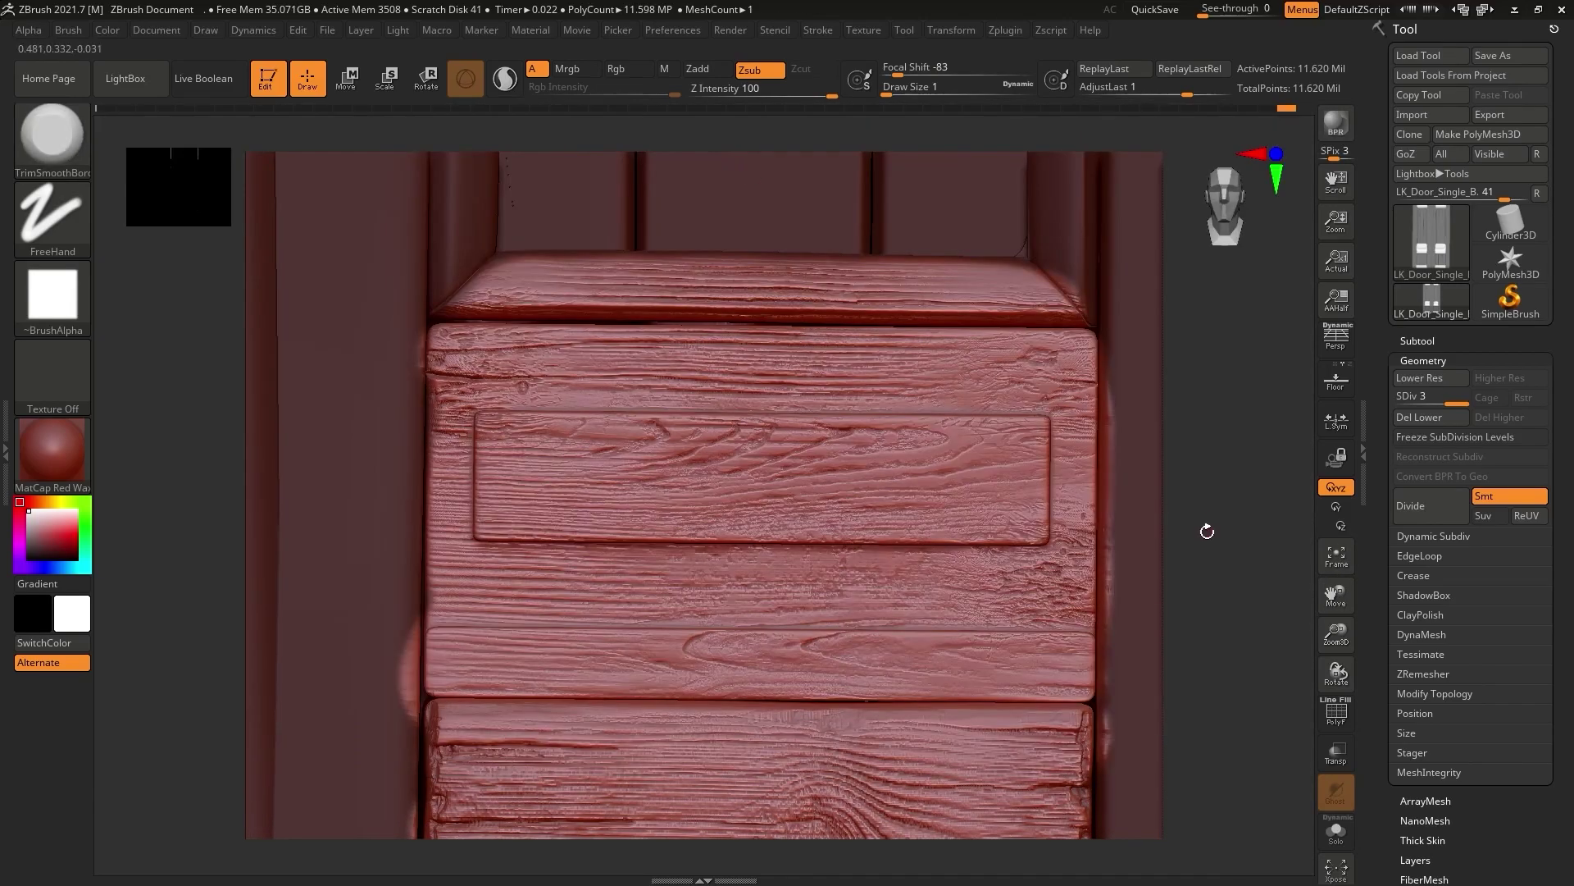
ctrl+right_drag(1219, 527, 907, 552)
drag(503, 568, 922, 564)
ctrl+right_drag(950, 565, 892, 561)
drag(892, 560, 793, 558)
mouse_move(1321, 604)
mouse_down()
mouse_move(747, 596)
mouse_move(626, 541)
mouse_move(480, 545)
mouse_up()
ctrl+right_drag(682, 561, 1258, 572)
drag(1258, 573, 1214, 558)
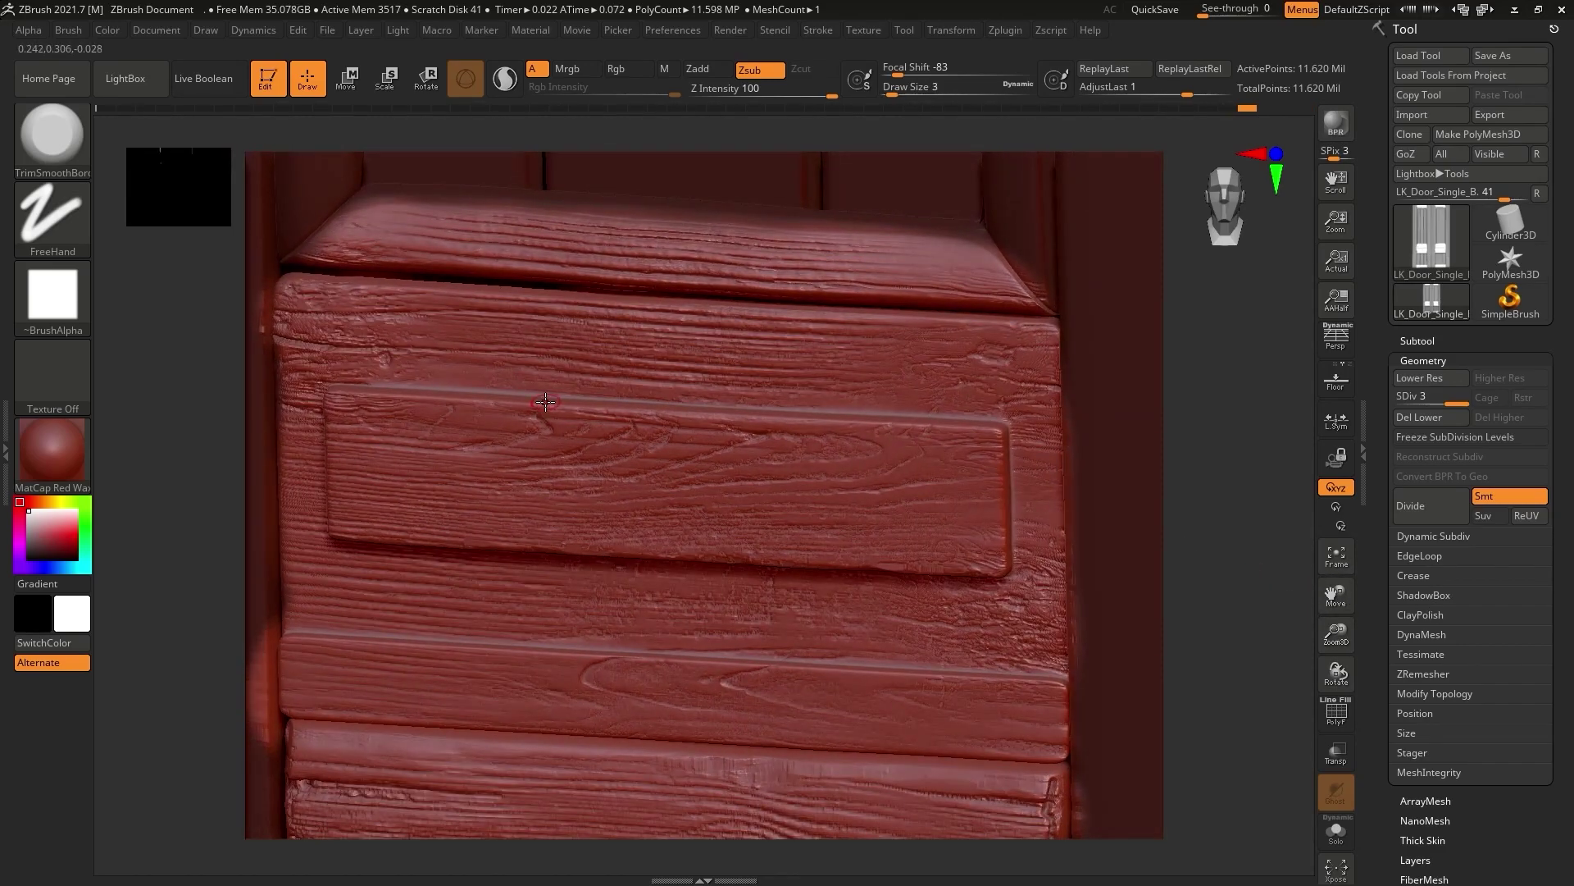
drag(433, 398, 913, 433)
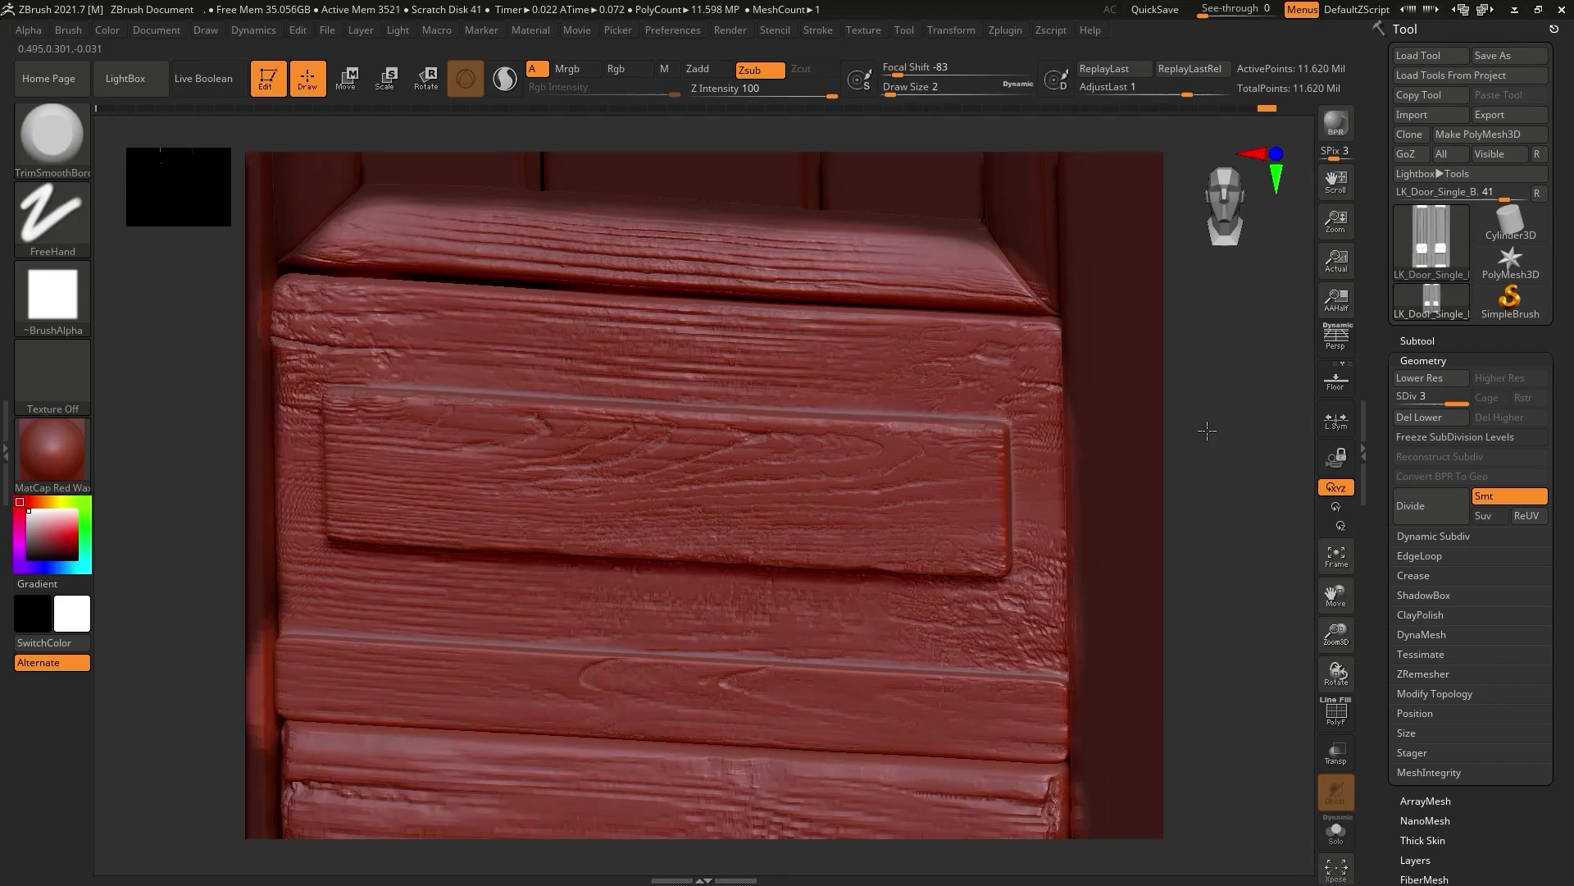
Try to chip the lower edge and right corner of the bevelled moulding above the right middle block.
drag(1206, 447, 1175, 443)
drag(951, 300, 850, 296)
drag(1168, 433, 1186, 436)
drag(987, 269, 1001, 302)
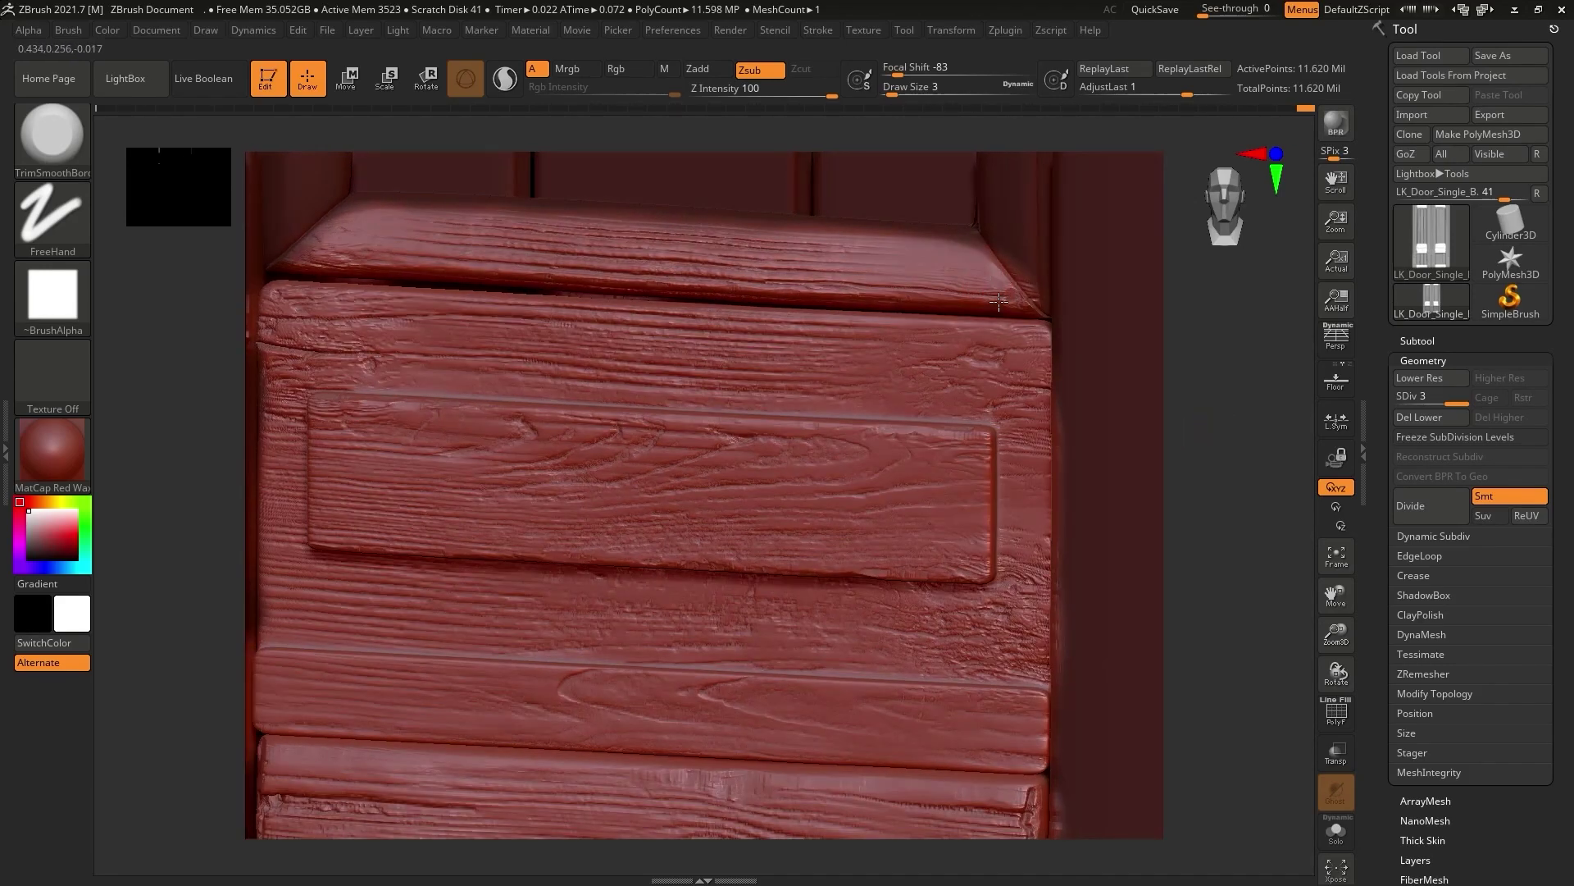
key(ctrl+z)
key(ctrl+z)
Chip the left end and lower-left corner of the right block's raised panel with TrimSmoothBorder at Draw Size 3.
drag(1199, 515, 1181, 517)
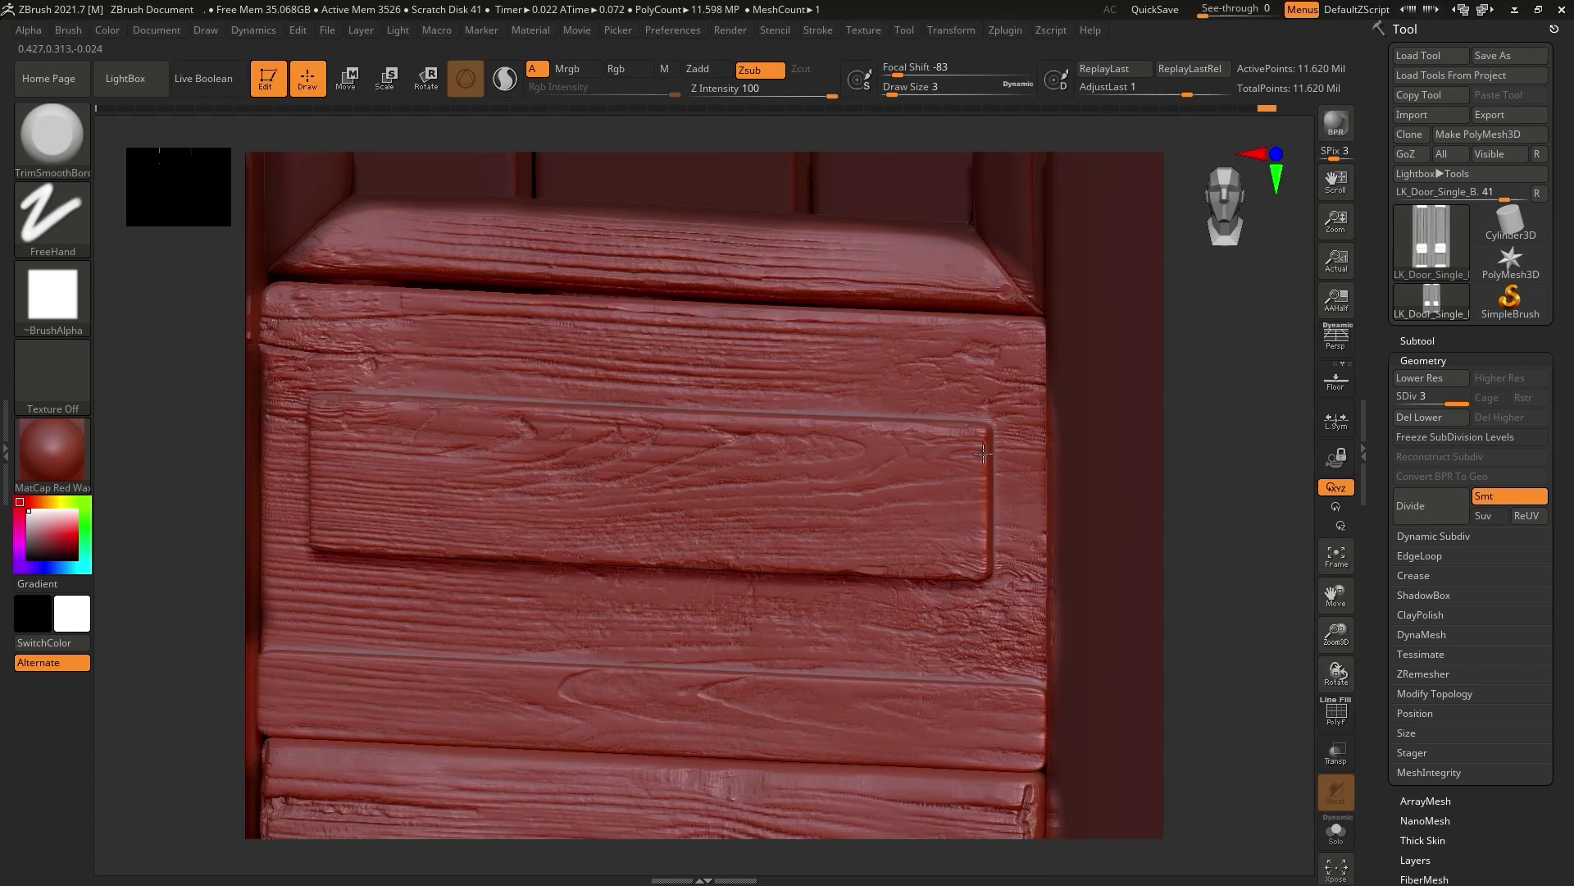
drag(1160, 578, 1176, 581)
drag(323, 435, 312, 522)
drag(1164, 583, 1199, 589)
drag(371, 549, 312, 541)
Chip the ledge below the right panel and the seam above the lower board with TrimSmoothBorder at Draw Size 3.
mouse_move(1230, 605)
mouse_down()
mouse_move(1299, 604)
mouse_move(1394, 336)
mouse_up()
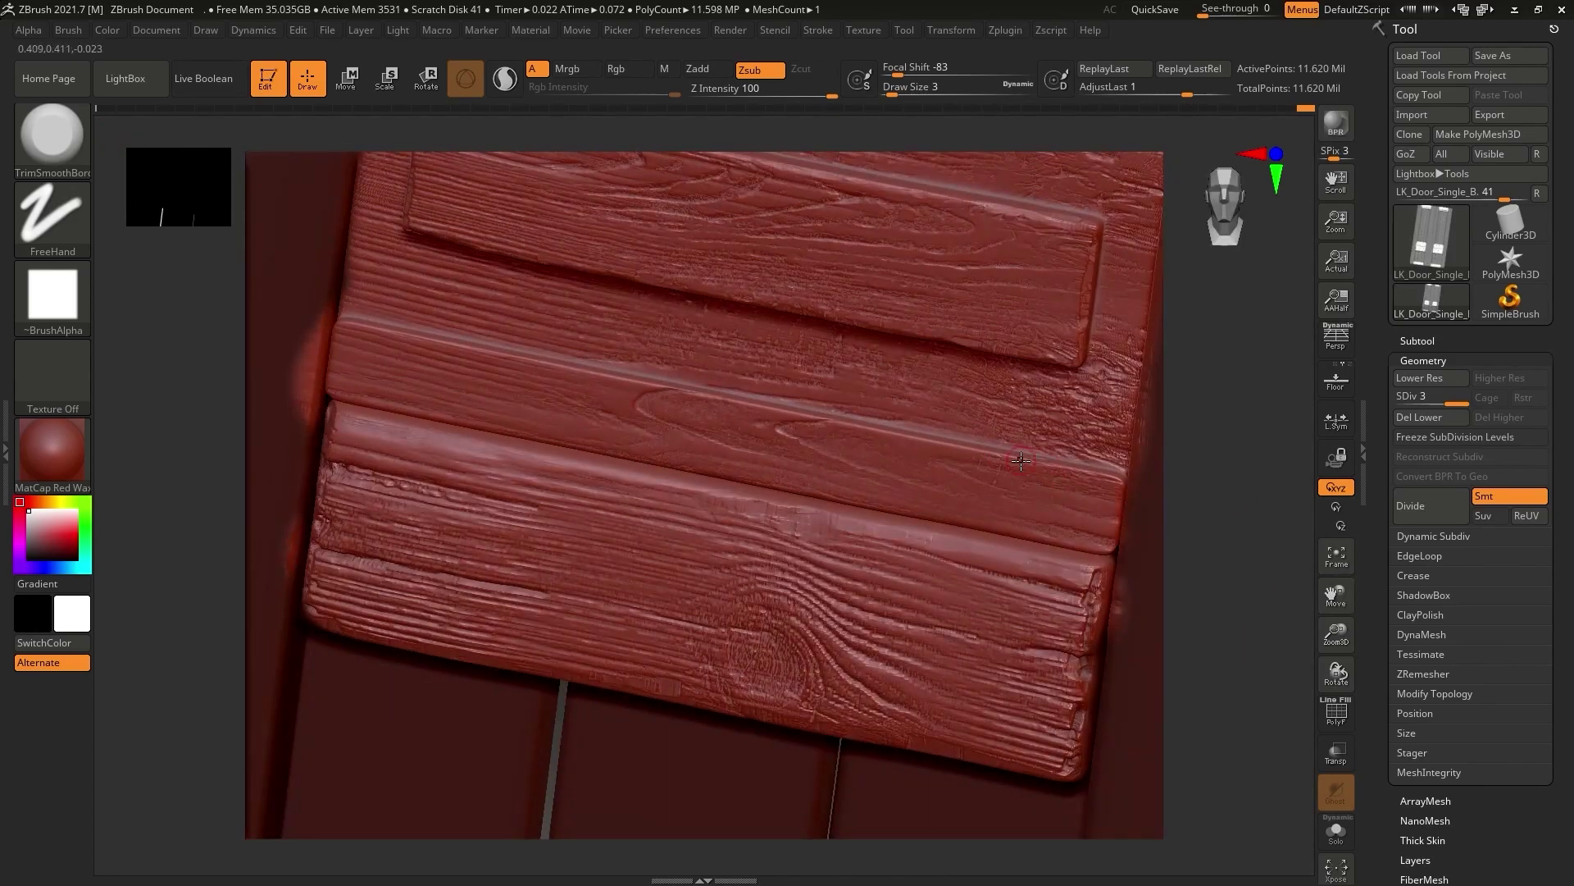
drag(1112, 475, 622, 379)
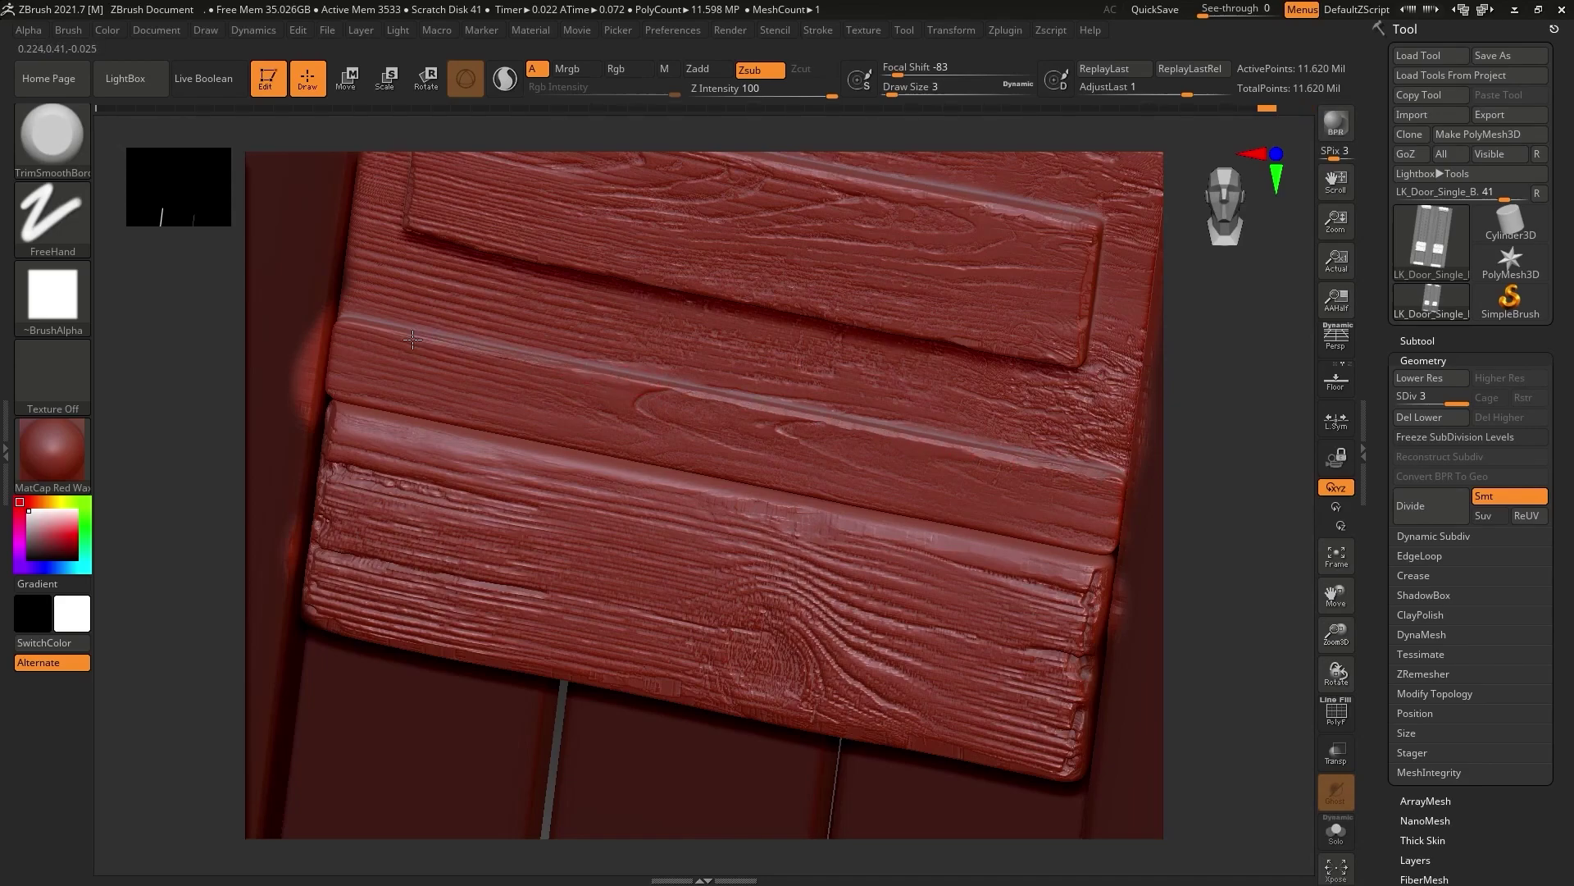
drag(1310, 555, 1263, 541)
drag(808, 462, 515, 423)
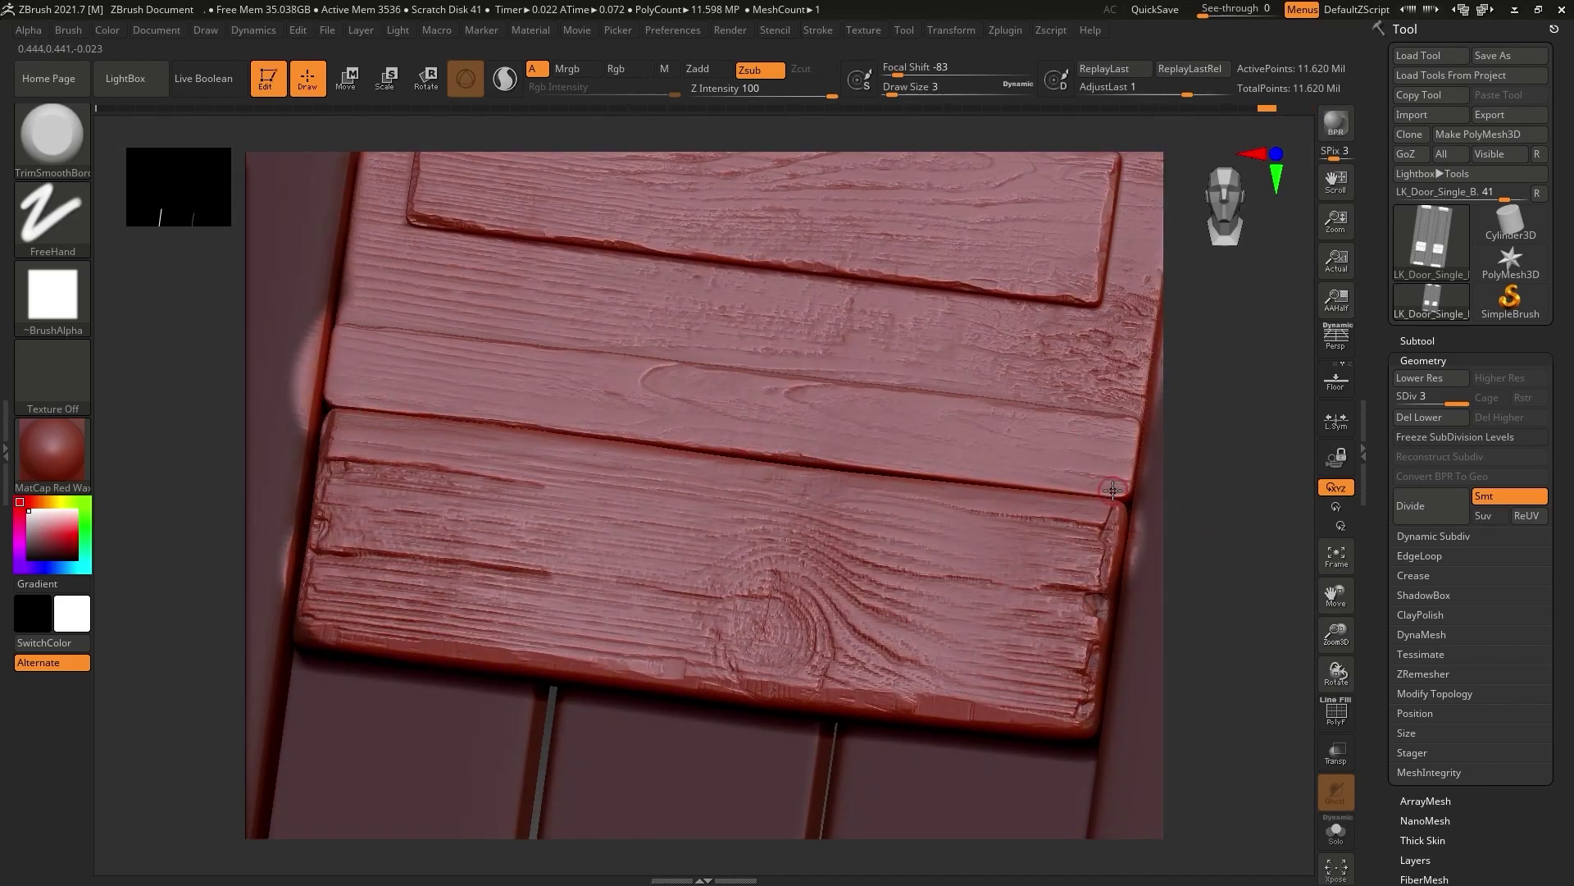
drag(1336, 635, 1345, 680)
drag(1121, 496, 533, 418)
drag(1222, 525, 1185, 492)
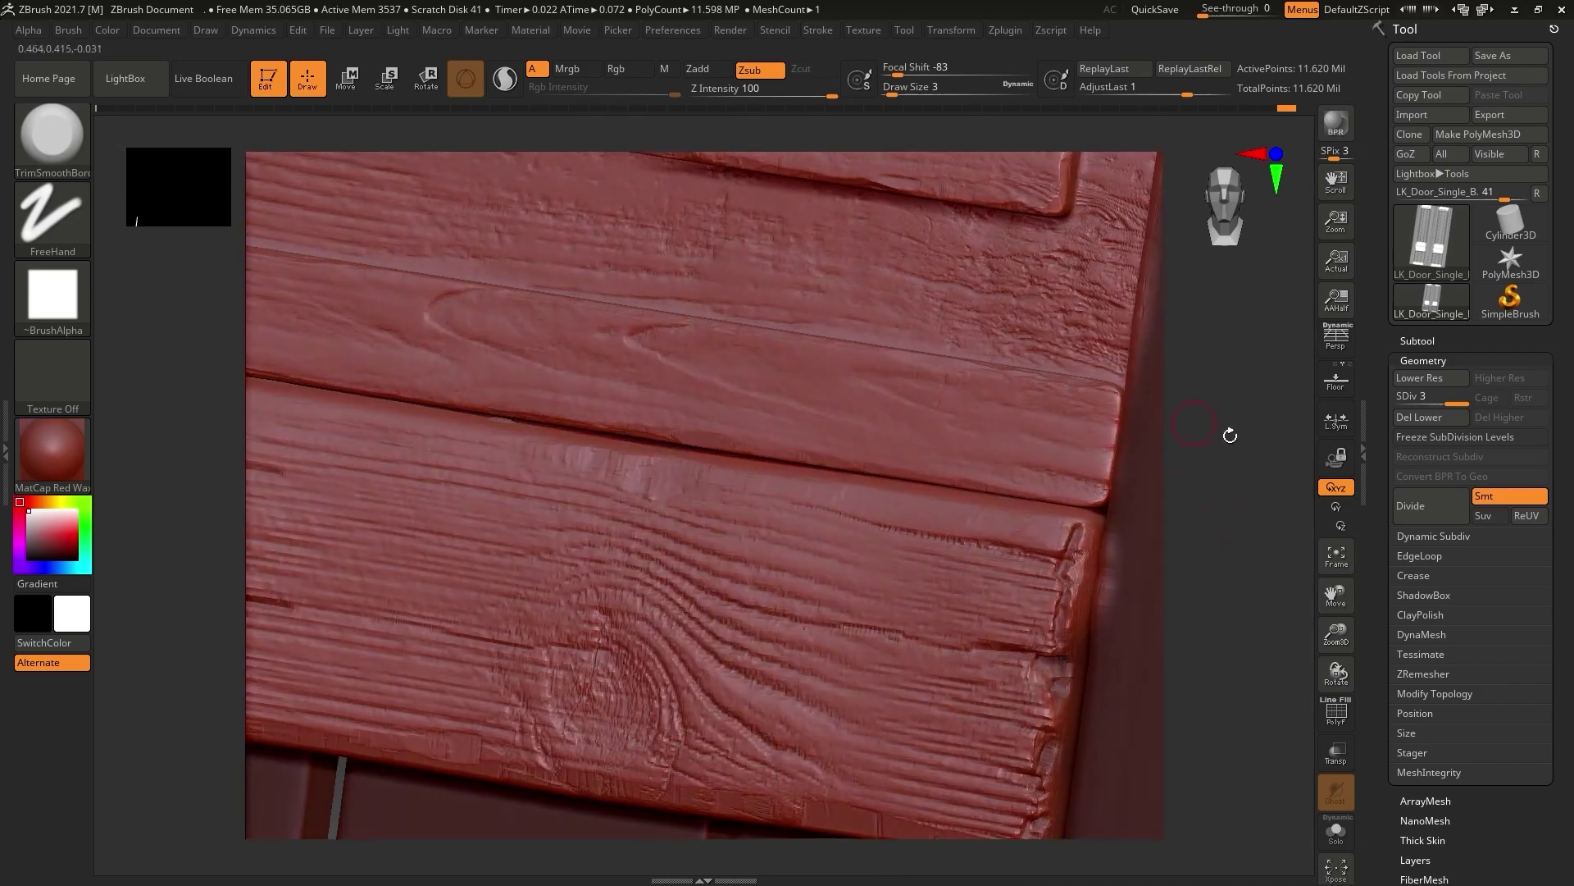
Chip the lower-left corner of the right middle block's lower board with TrimSmoothBorder at Draw Size 2.
right_drag(1135, 402, 1109, 457)
alt+right_drag(1121, 511, 1490, 502)
drag(299, 264, 300, 318)
right_drag(315, 376, 520, 457)
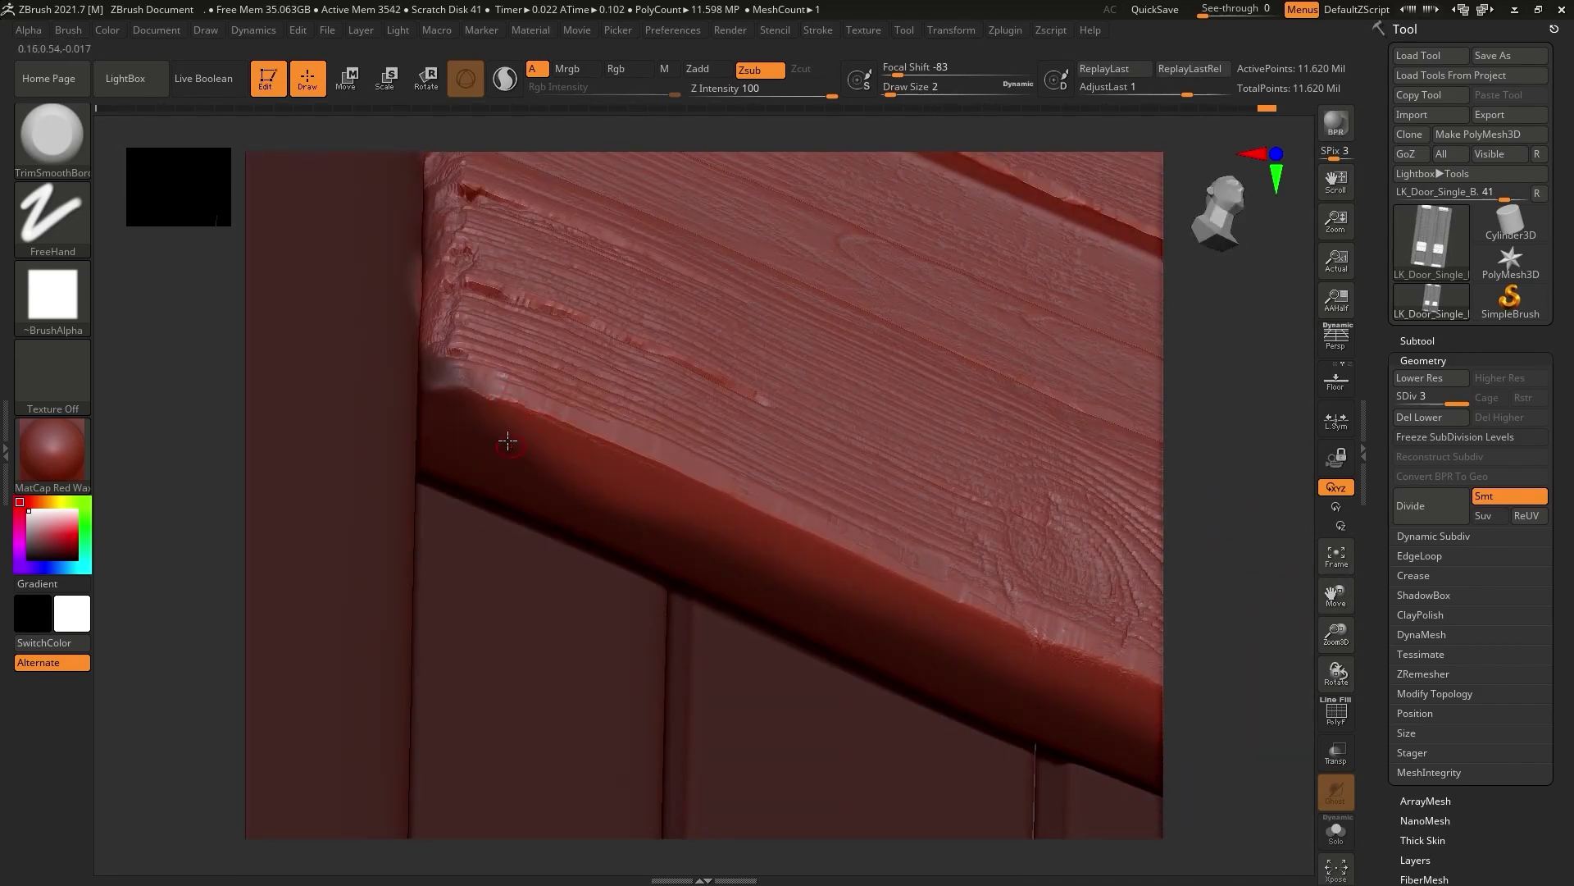
right_drag(446, 371, 443, 365)
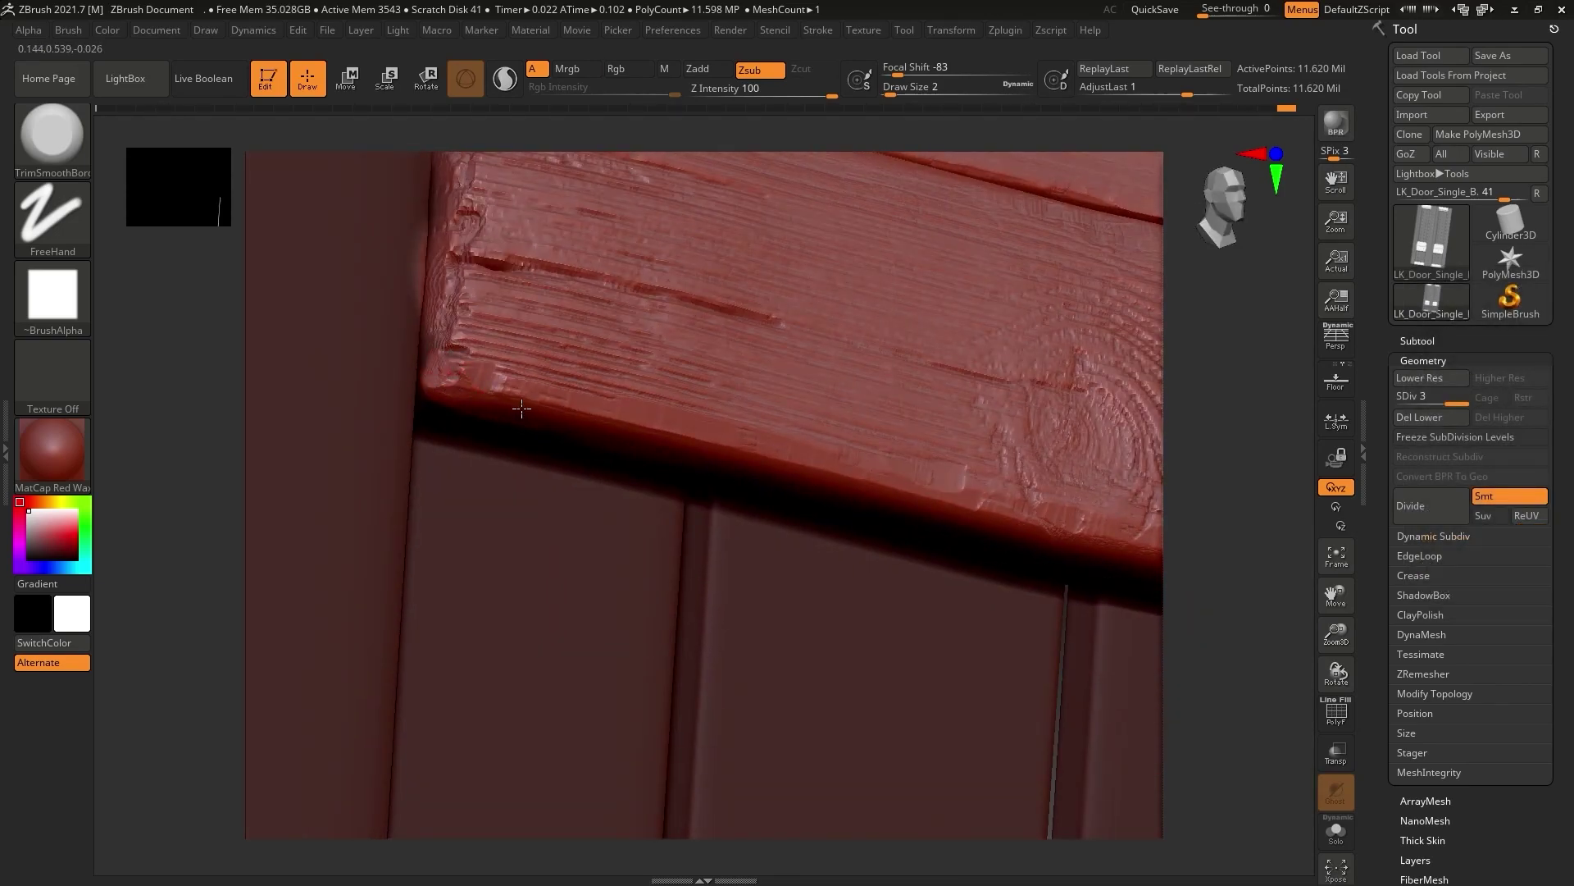
Chip the lower edge and right end of the left middle block's lower board with TrimSmoothBorder at Draw Sizes 5 and 2.
key(f)
mouse_move(1132, 612)
shift+right_down()
mouse_move(1305, 604)
mouse_move(1012, 481)
mouse_move(759, 547)
shift+right_up()
drag(617, 438, 746, 444)
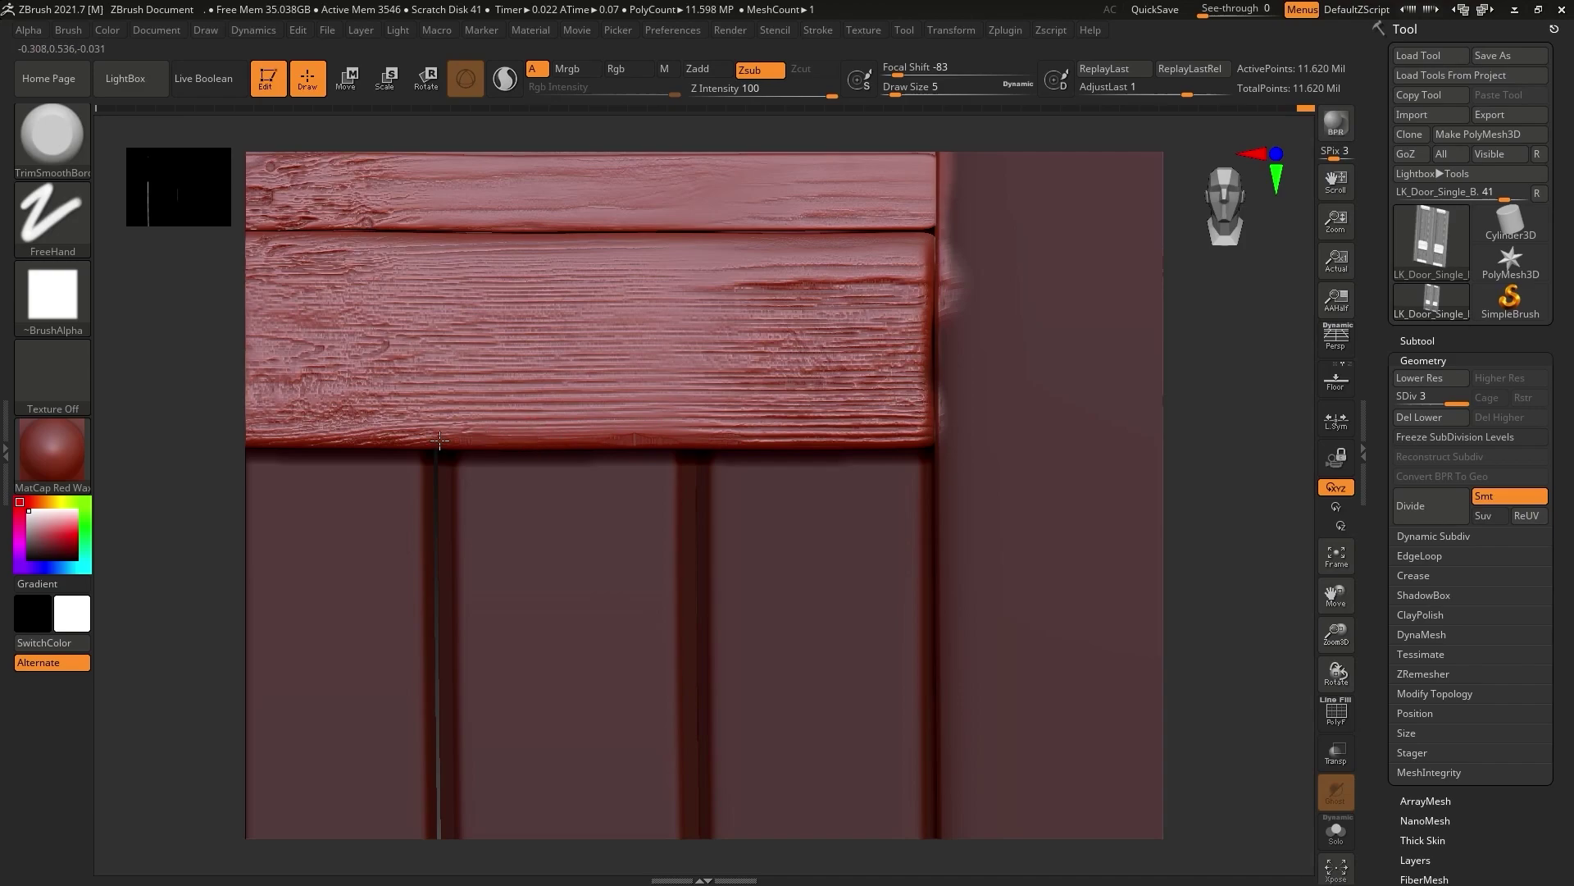
ctrl+right_drag(621, 444, 893, 604)
mouse_move(934, 606)
shift+mouse_down()
mouse_move(903, 387)
mouse_move(938, 609)
mouse_move(938, 344)
shift+mouse_up()
right_drag(1175, 578, 1196, 584)
drag(939, 373, 939, 345)
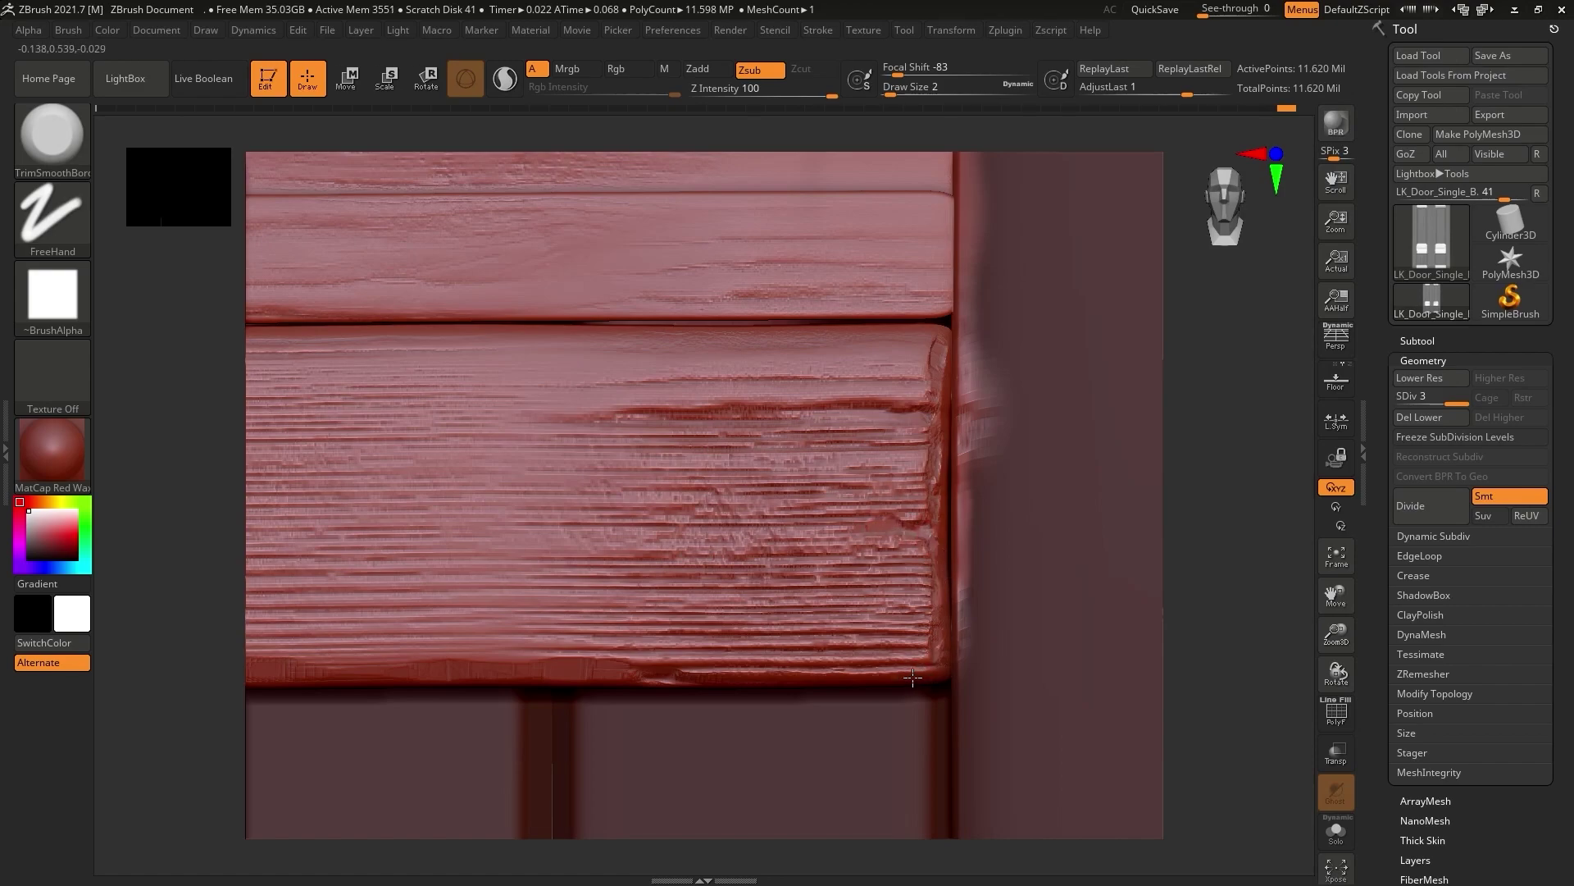
Chip the edges along the seam between the left middle block's upper and lower boards with TrimSmoothBorder.
drag(648, 403, 496, 410)
drag(888, 310, 528, 308)
mouse_move(529, 308)
alt+right_down()
mouse_move(1054, 334)
mouse_move(1173, 364)
alt+right_up()
drag(759, 371, 935, 371)
key(bracketright)
Chip the left end and lower-left edge of the left middle block's lower board with TrimSmoothBorder at Draw Size 5.
drag(538, 396, 545, 665)
right_drag(545, 665, 434, 529)
drag(422, 531, 484, 538)
drag(598, 526, 426, 547)
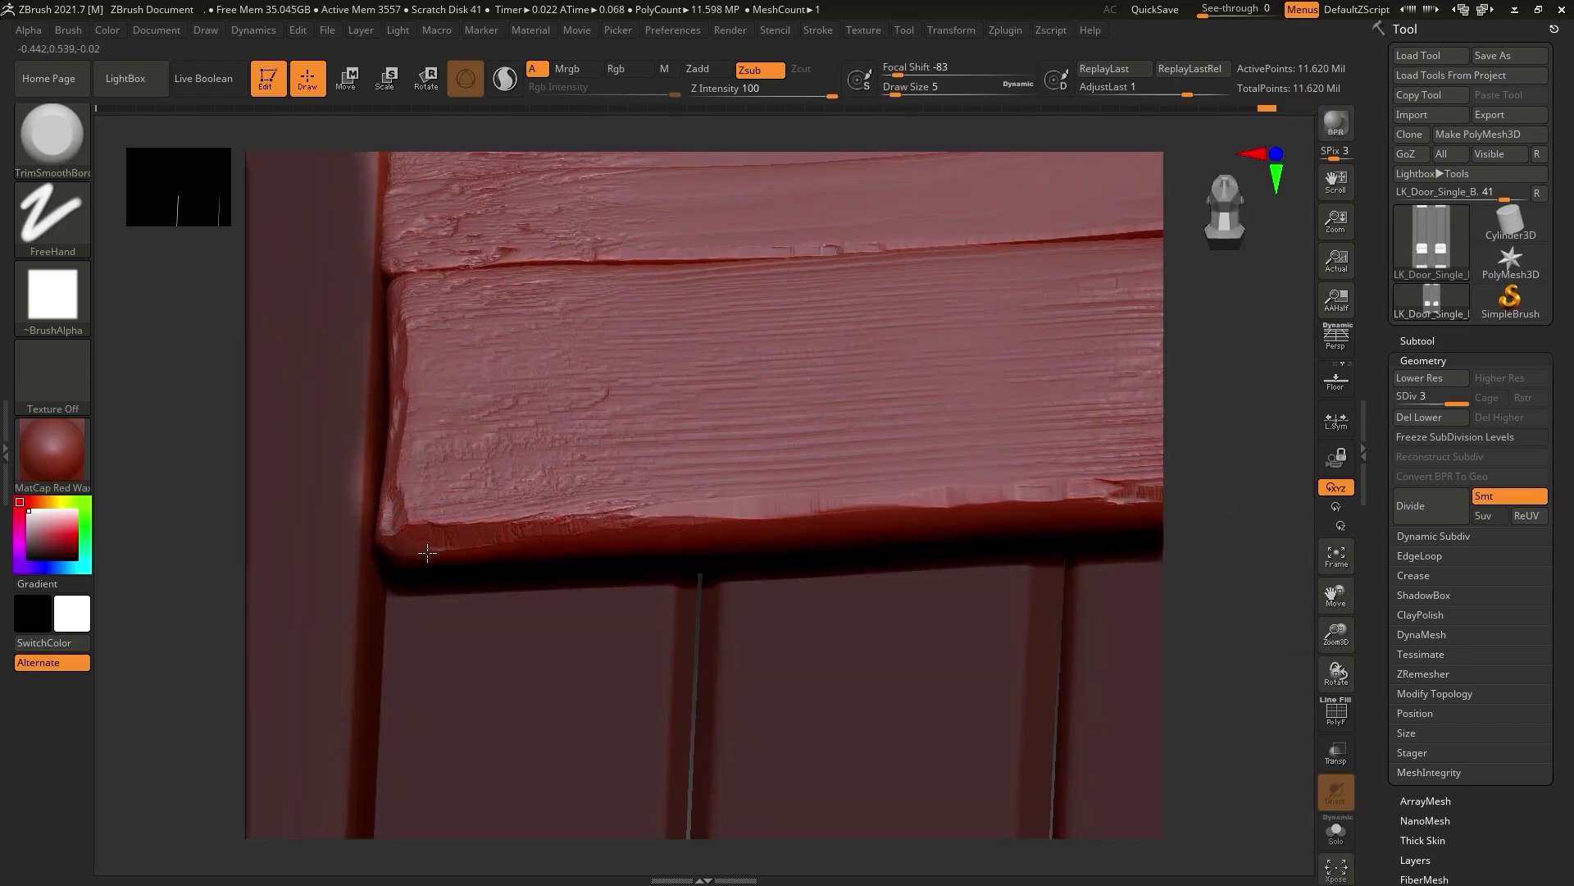
shift+right_drag(426, 547, 417, 436)
key(bracketleft)
drag(390, 261, 467, 239)
Roughen the left ends of the left middle block's boards with smaller TrimSmoothBorder chips.
alt+drag(1213, 615, 1114, 839)
mouse_move(275, 397)
mouse_down()
mouse_move(275, 423)
mouse_move(274, 375)
mouse_up()
mouse_move(1247, 569)
mouse_down()
mouse_move(1253, 530)
mouse_move(1189, 574)
mouse_up()
key(bracketleft)
drag(1146, 577, 1021, 563)
drag(430, 415, 662, 464)
drag(1237, 603, 1240, 553)
Carve cracks into the left end of the left middle block's lower board with DamStandard at Draw Sizes 1 and 2.
key(bracketright)
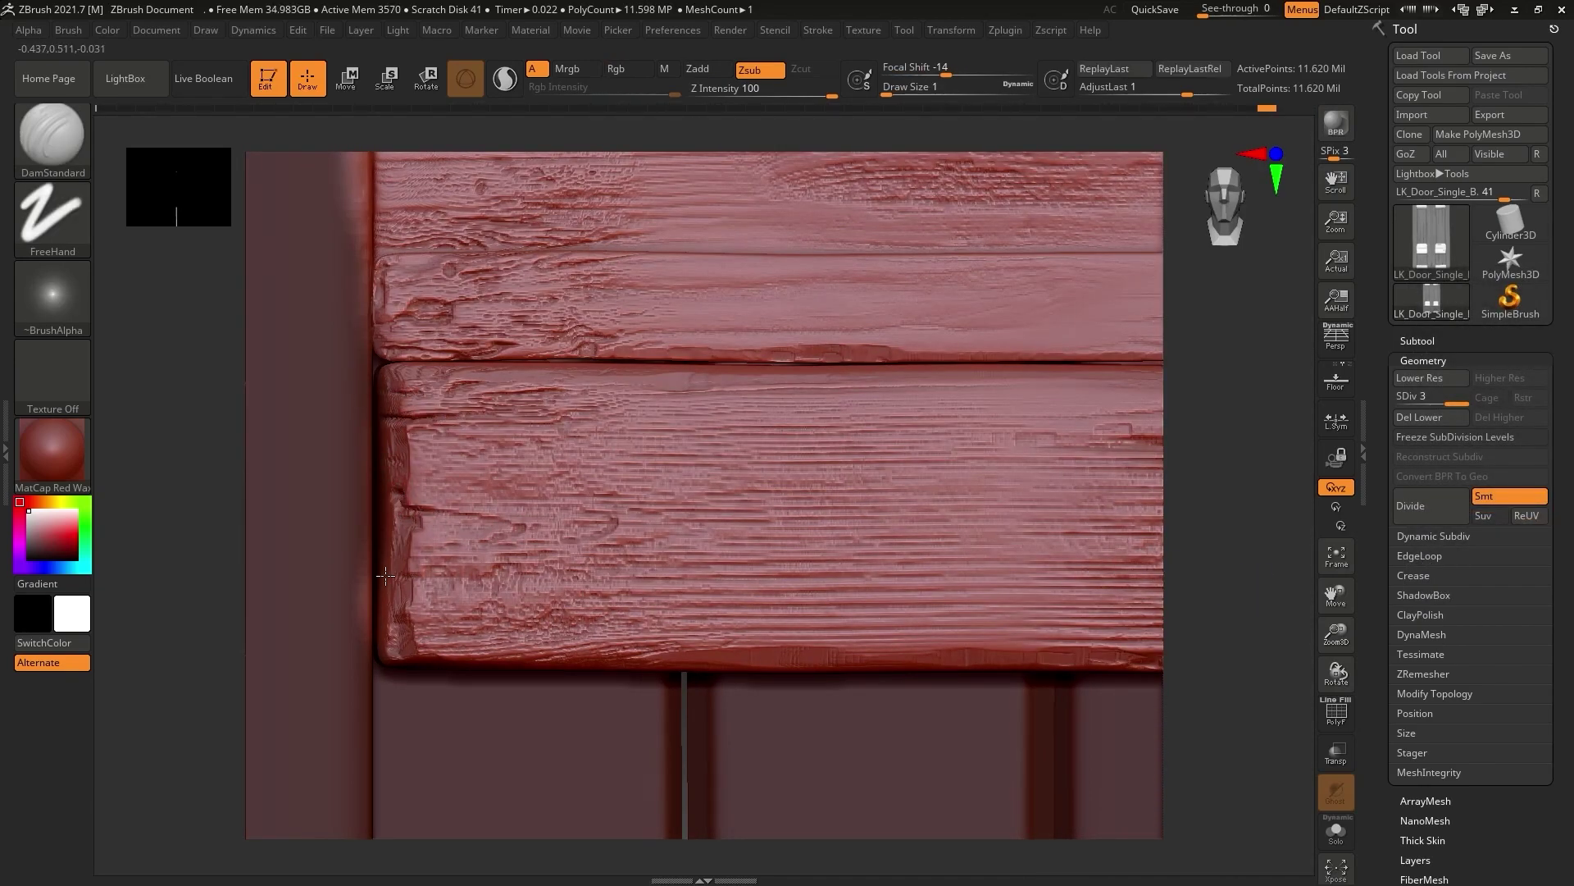
key(bracketright)
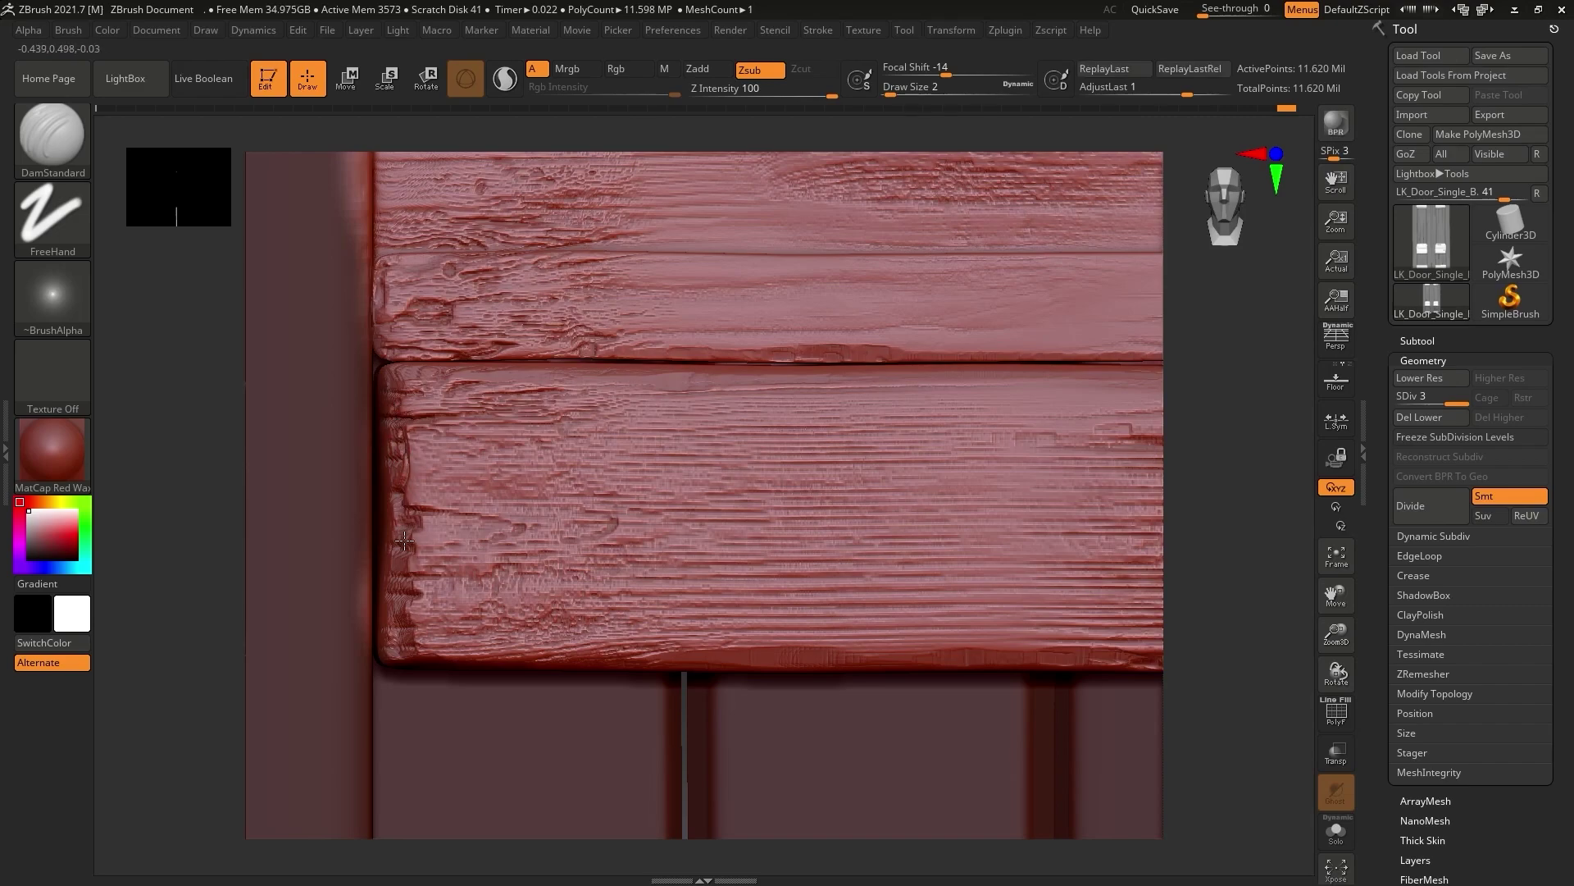
drag(443, 417, 961, 426)
Carve cracks along the grain at the right end of the left middle block's lower board with DamStandard.
ctrl+right_drag(961, 426, 906, 518)
drag(842, 504, 668, 502)
drag(920, 522, 917, 588)
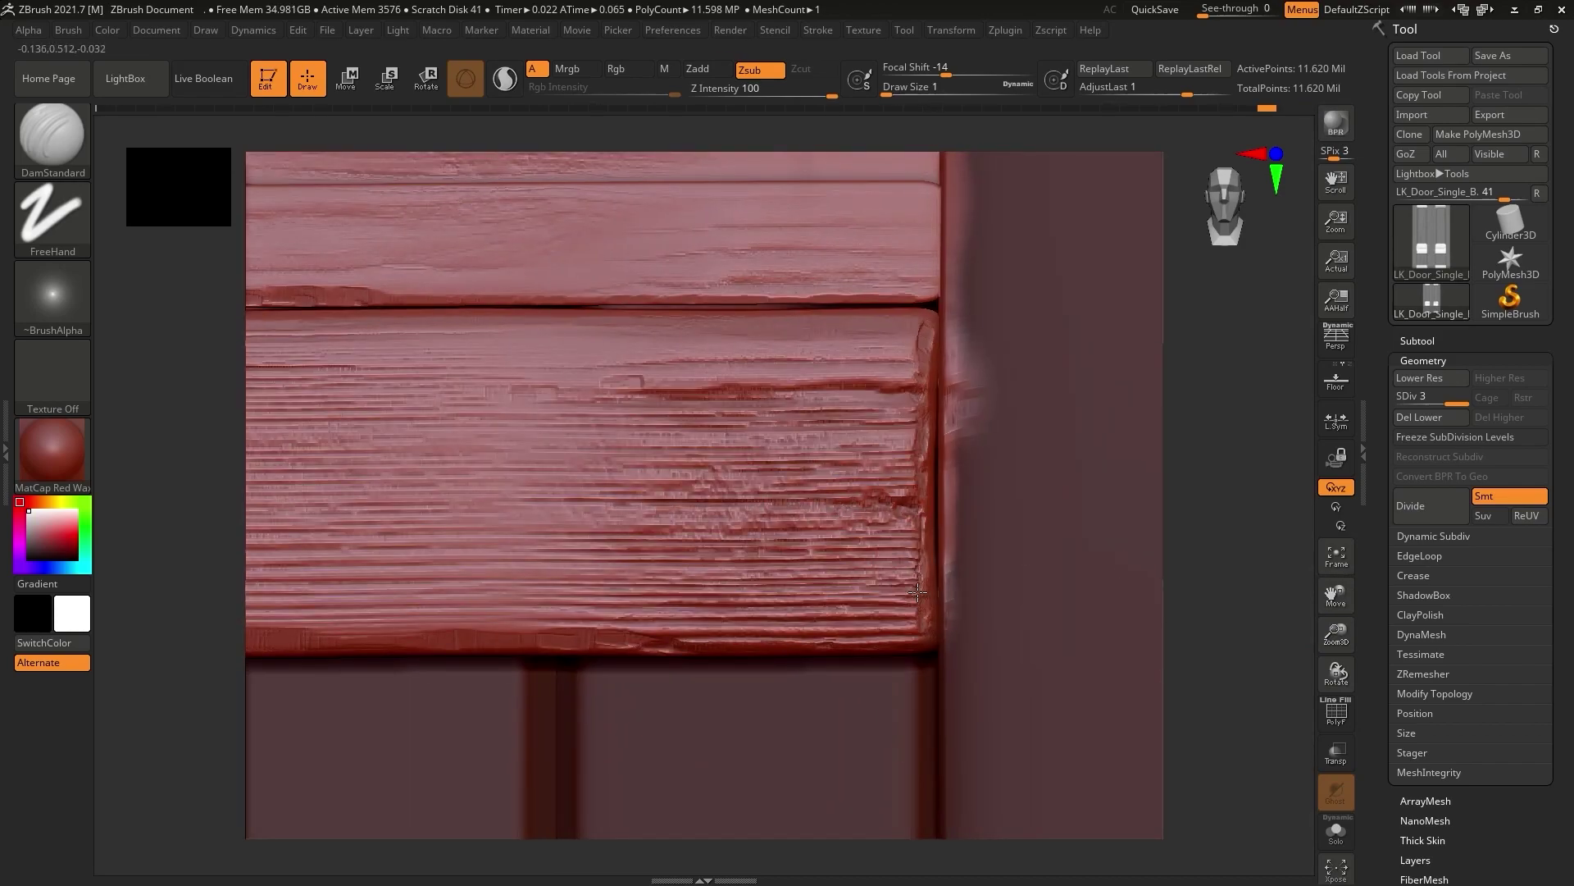
key(bracketright)
key(bracketright)
drag(886, 501, 753, 507)
Extend the lower board's long crack toward its middle with DamStandard at Draw Size 1, lowering Z Intensity to 33.
mouse_move(1188, 682)
alt+mouse_down()
mouse_move(1219, 612)
mouse_move(1238, 681)
alt+mouse_up()
key(bracketleft)
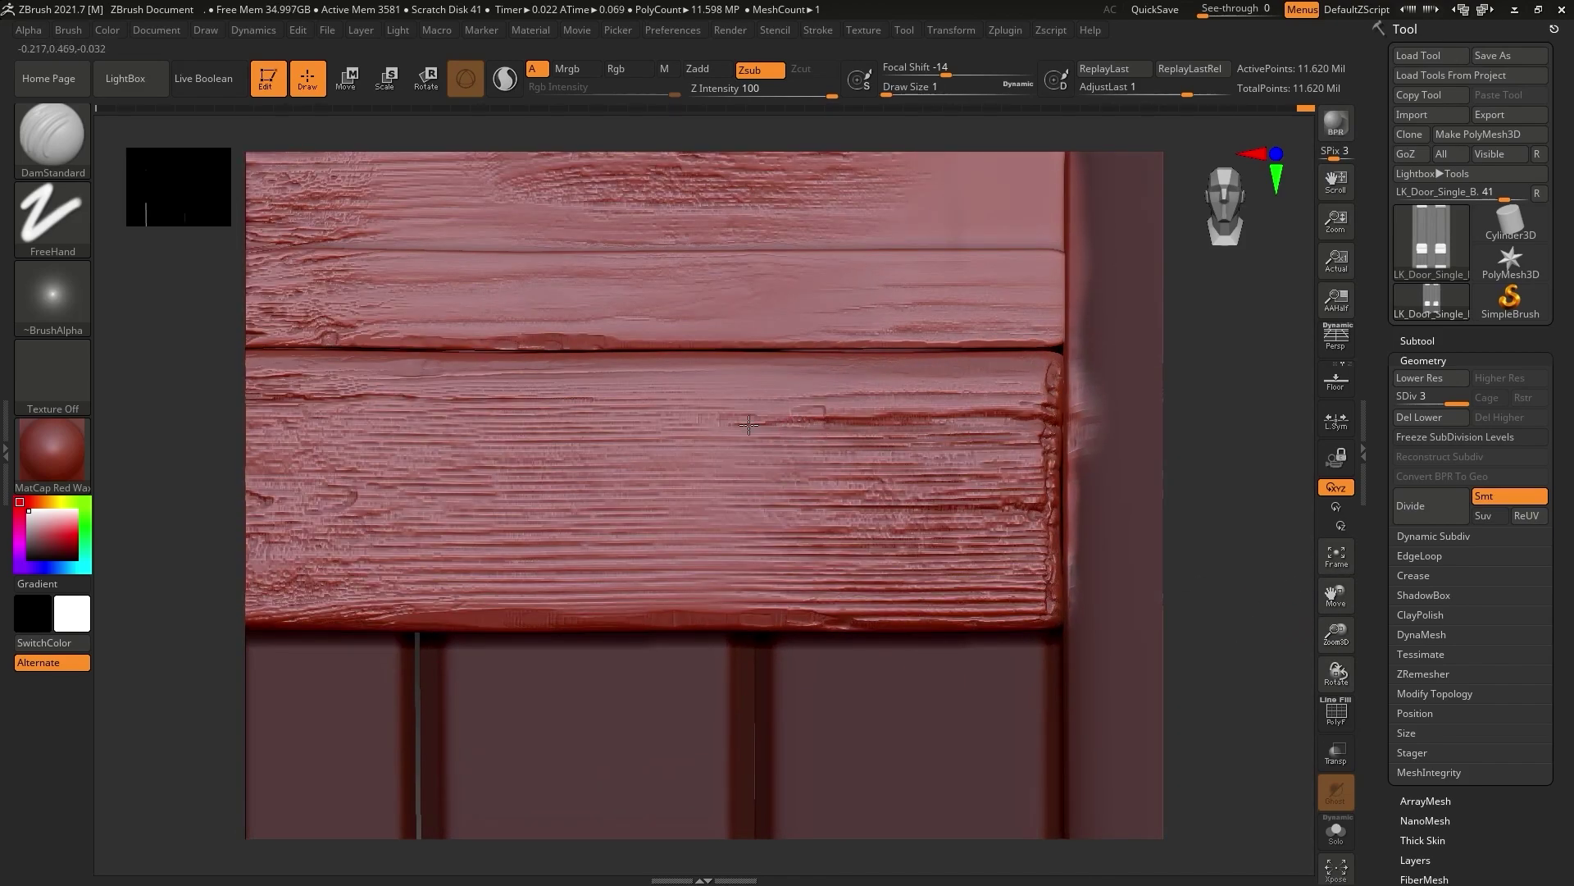
drag(559, 425, 487, 426)
drag(1326, 625, 1242, 635)
drag(826, 92, 771, 92)
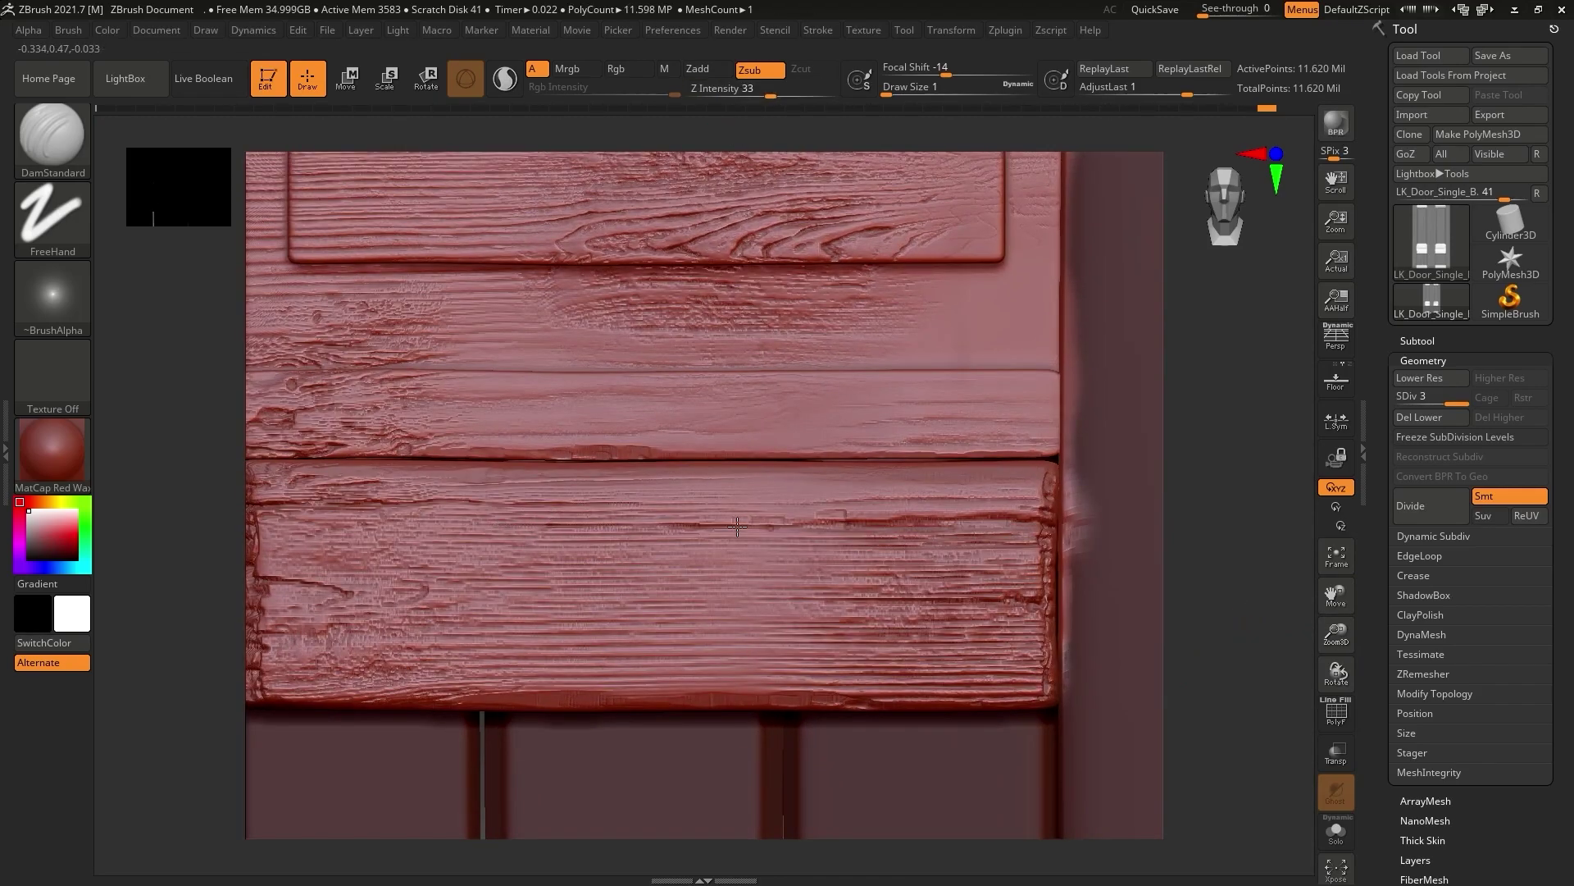
drag(1336, 596, 1314, 714)
Chip the narrow ledge below the left middle block's raised panel with TrimSmoothBorder at Draw Size 2.
key(b)
click(562, 158)
drag(992, 493, 1026, 494)
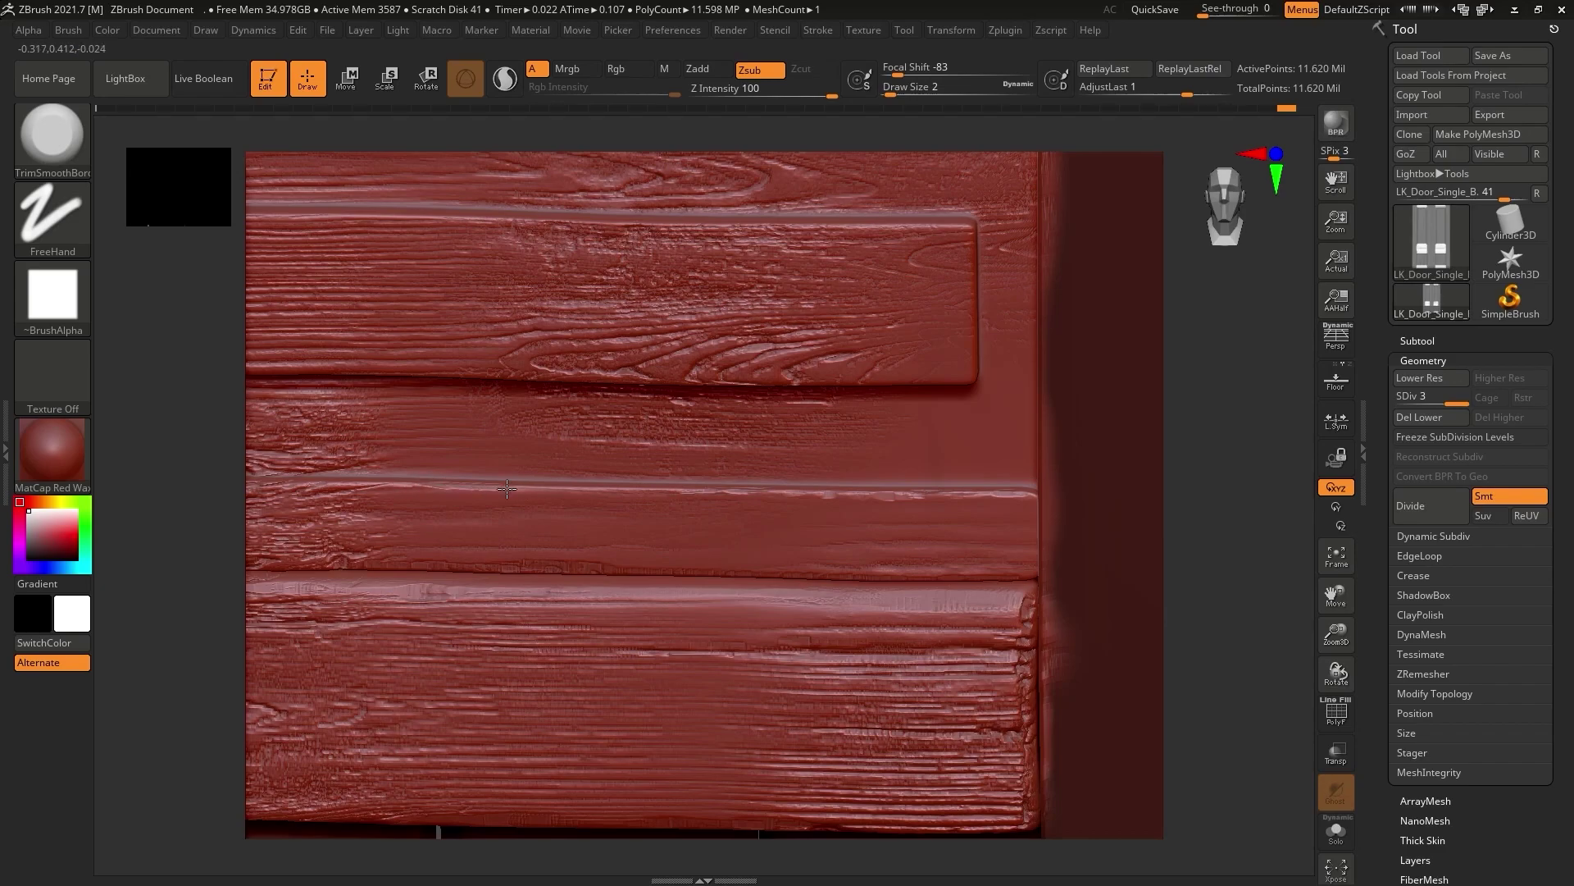
mouse_move(673, 490)
right_down()
mouse_move(1188, 544)
mouse_move(1017, 308)
right_up()
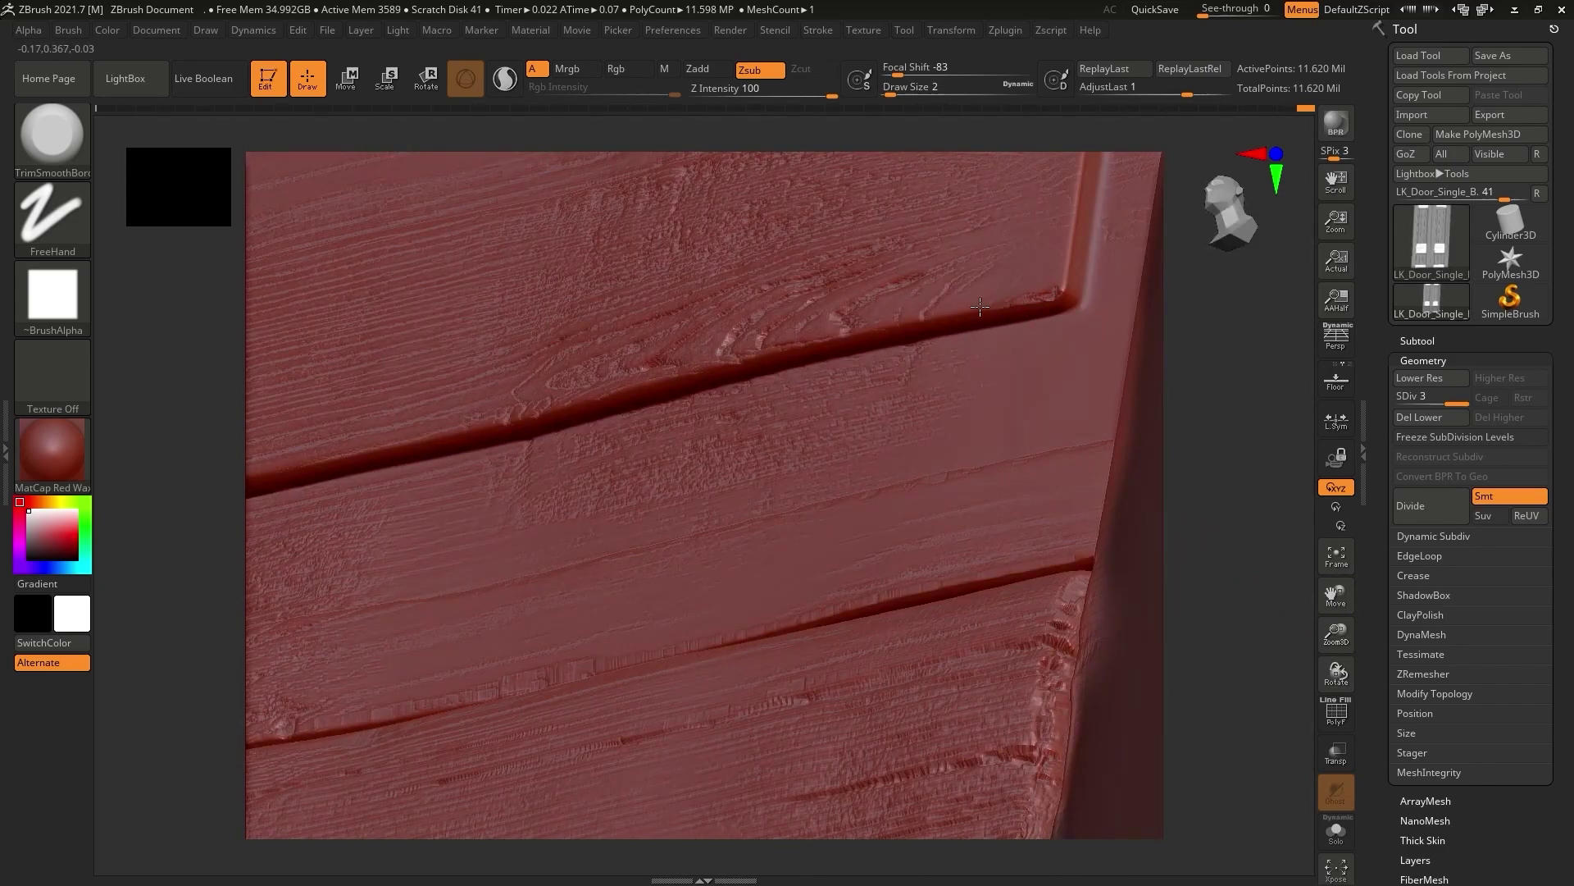
right_drag(841, 290, 1234, 513)
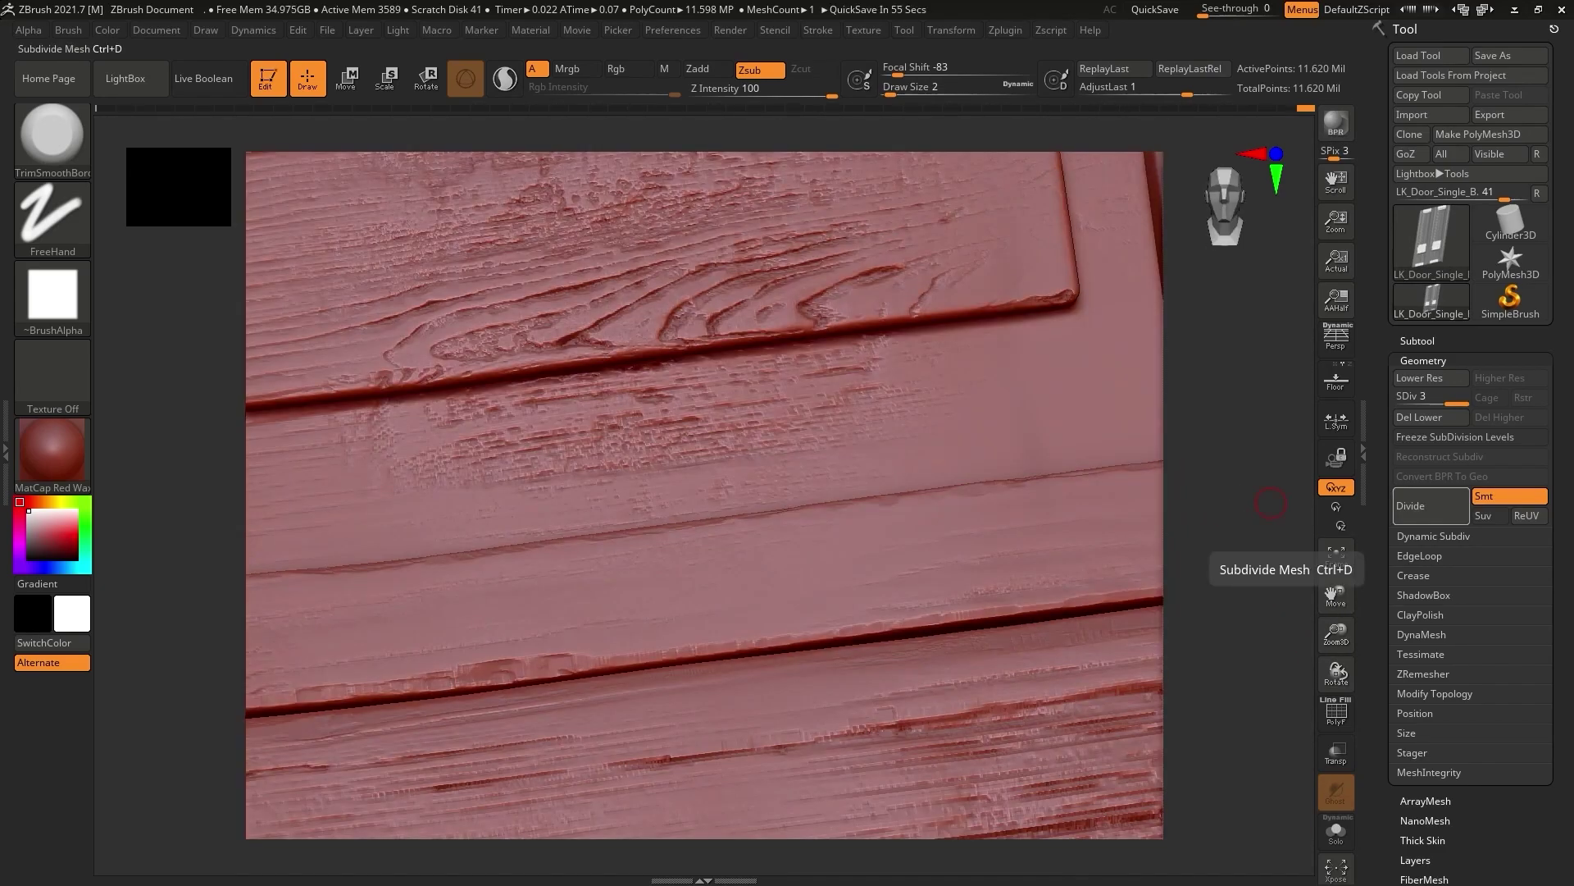
right_drag(1200, 321, 1369, 807)
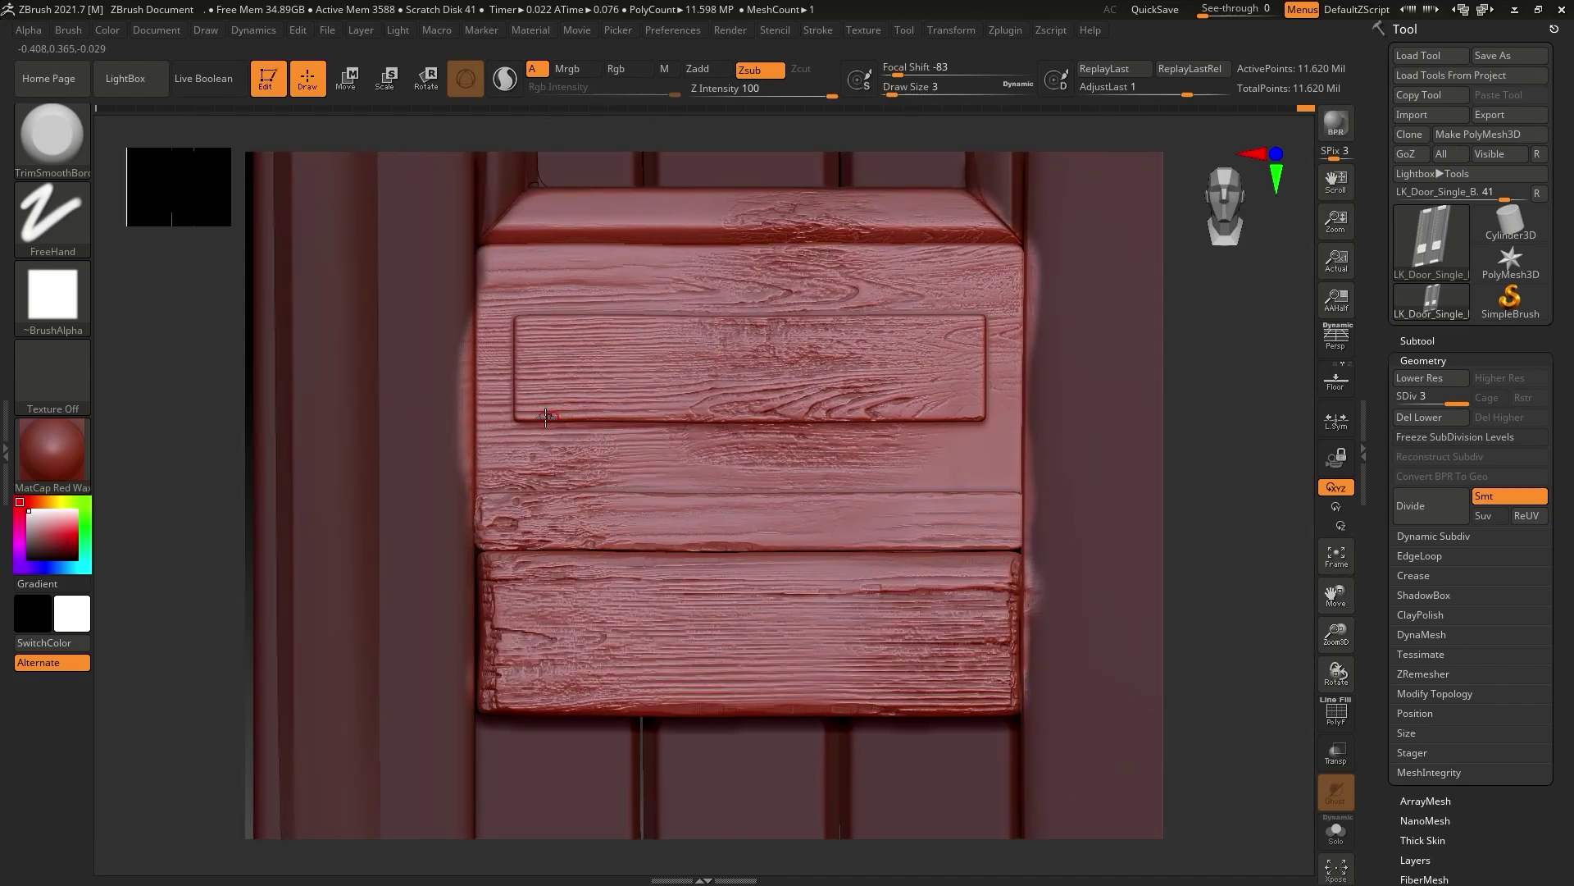
Chip the lower edge and left end of the left block's raised panel with TrimSmoothBorder at Draw Sizes 3 and 2.
ctrl+right_drag(642, 418, 690, 422)
drag(556, 422, 554, 420)
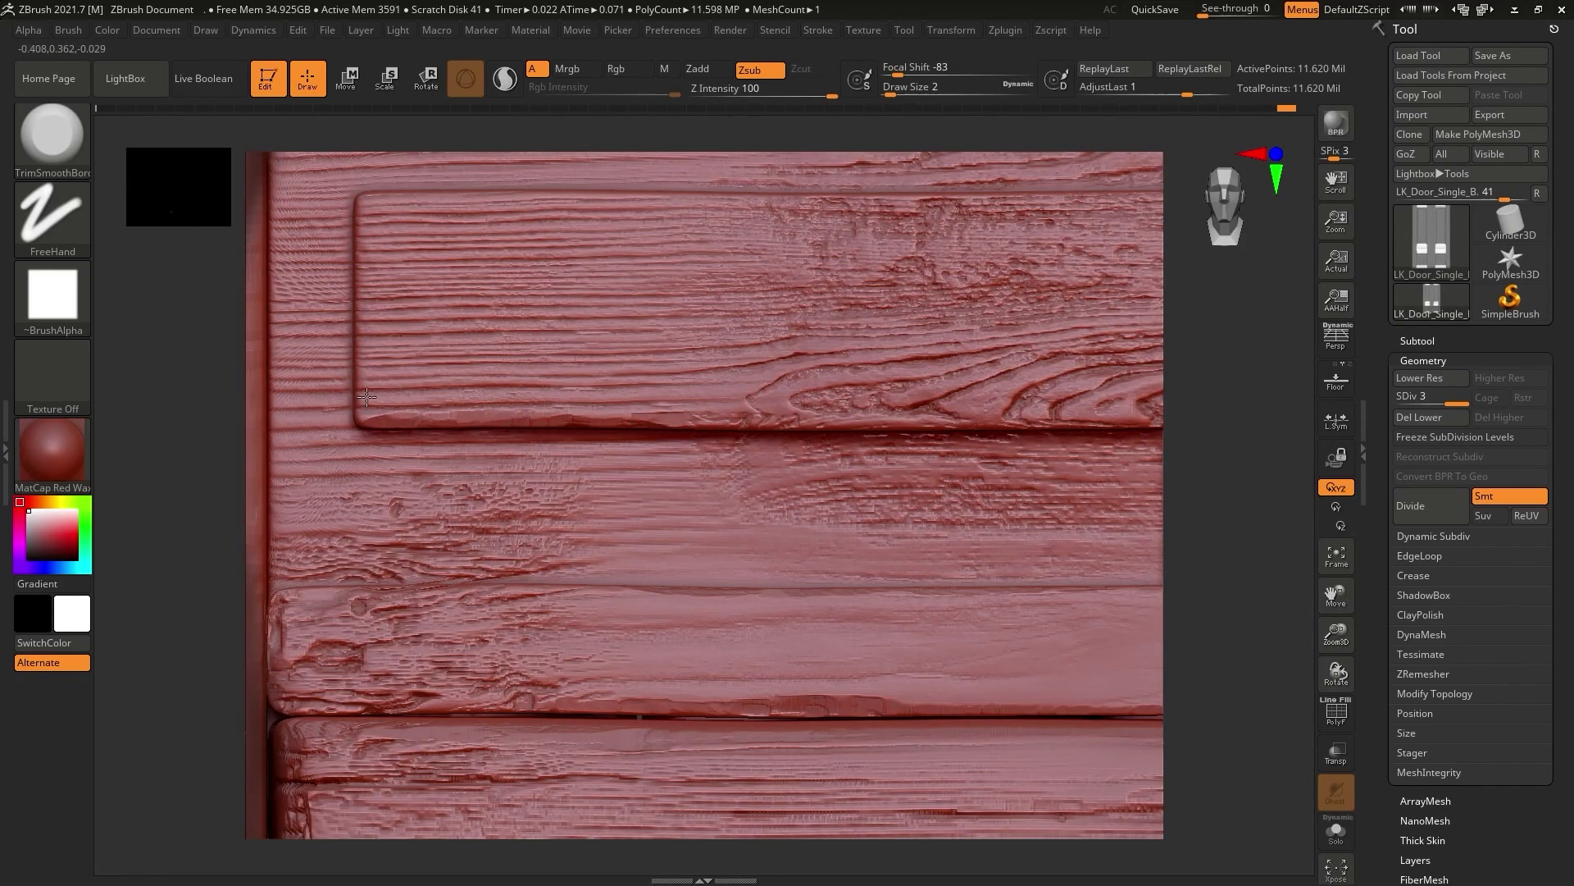
alt+right_drag(1007, 527, 1045, 625)
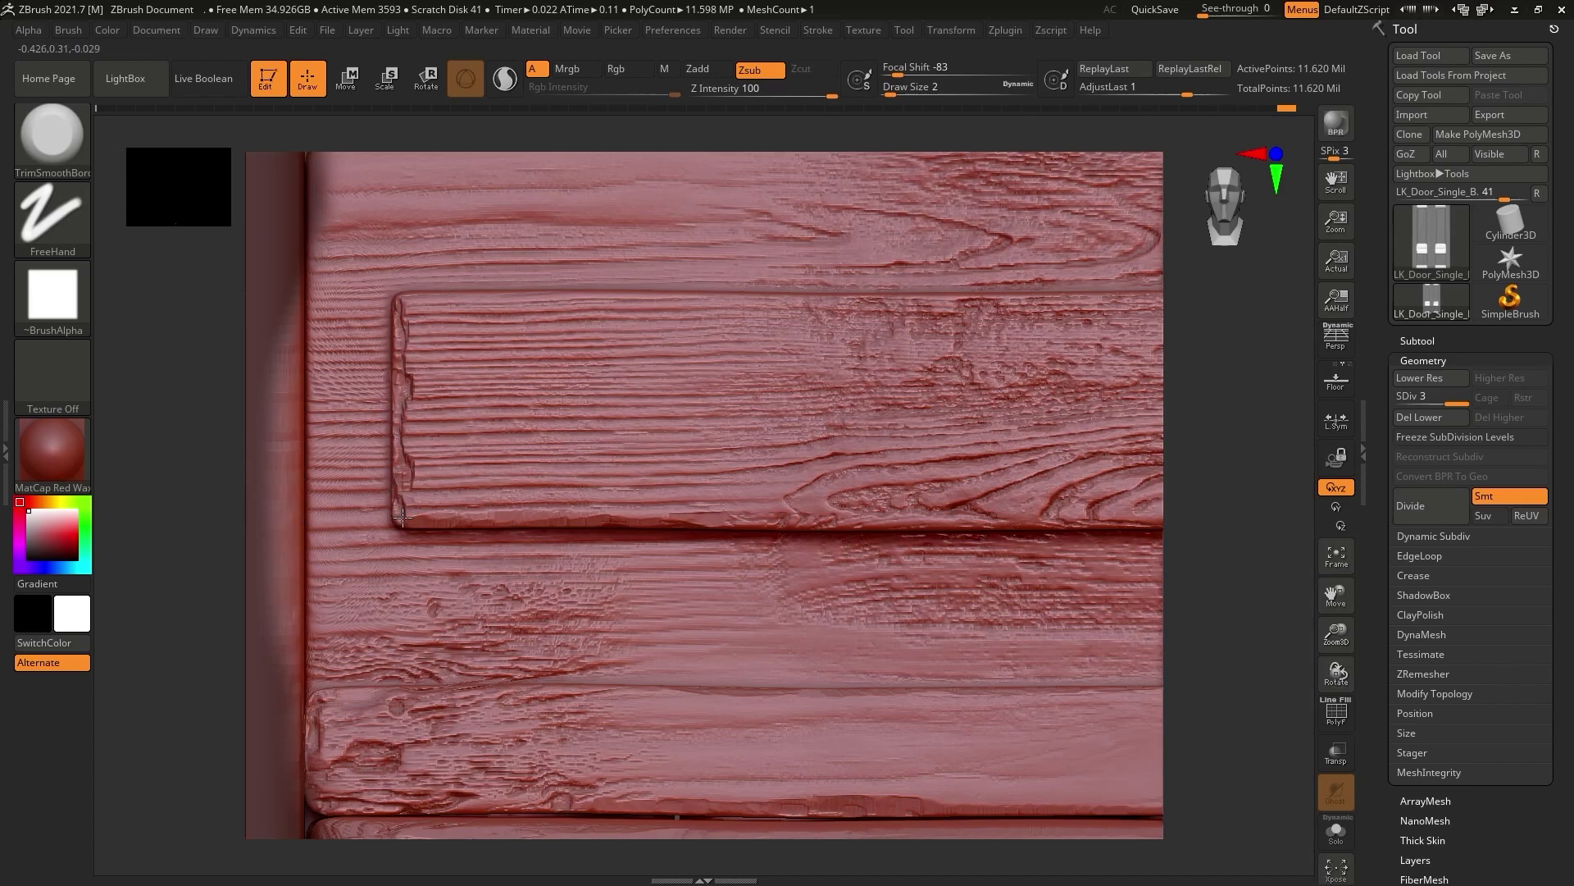
Chip the left raised panel's upper edge and the edge of the board above it with TrimSmoothBorder at Draw Size 2.
right_drag(991, 481, 943, 484)
drag(800, 306, 906, 310)
mouse_move(1279, 525)
alt+mouse_down()
mouse_move(1223, 621)
mouse_move(1181, 590)
alt+mouse_up()
drag(1025, 466, 720, 450)
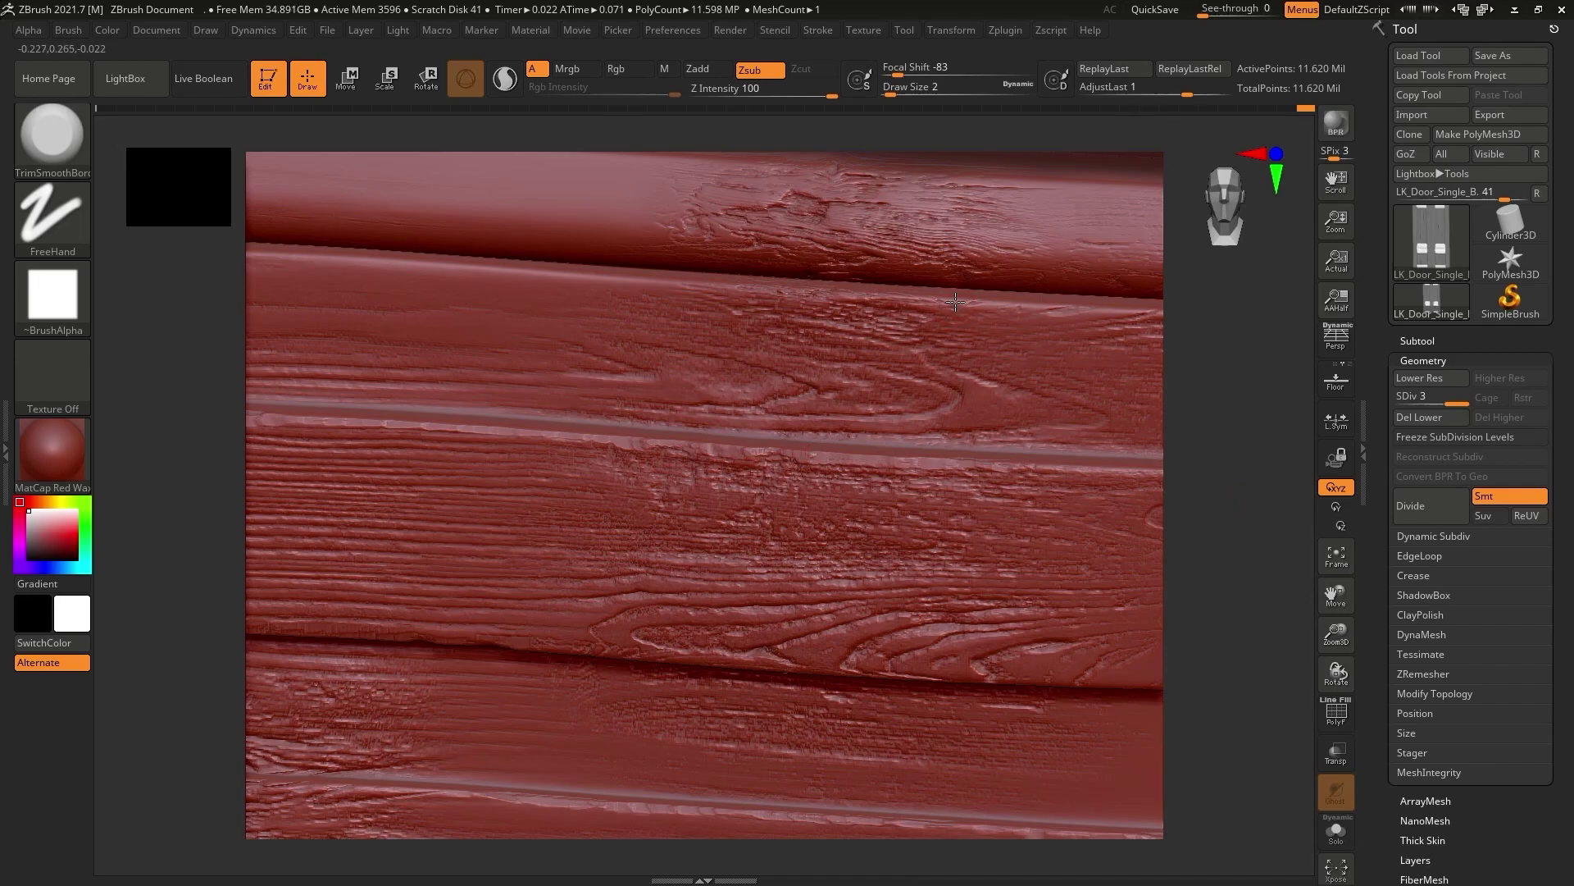
drag(559, 276, 354, 264)
mouse_move(1263, 435)
mouse_down()
mouse_move(1308, 454)
mouse_move(1057, 463)
mouse_up()
drag(955, 466, 652, 453)
Chip the right end and lower-right corner of the left block's raised panel with TrimSmoothBorder at Draw Size 2.
right_drag(888, 629, 918, 644)
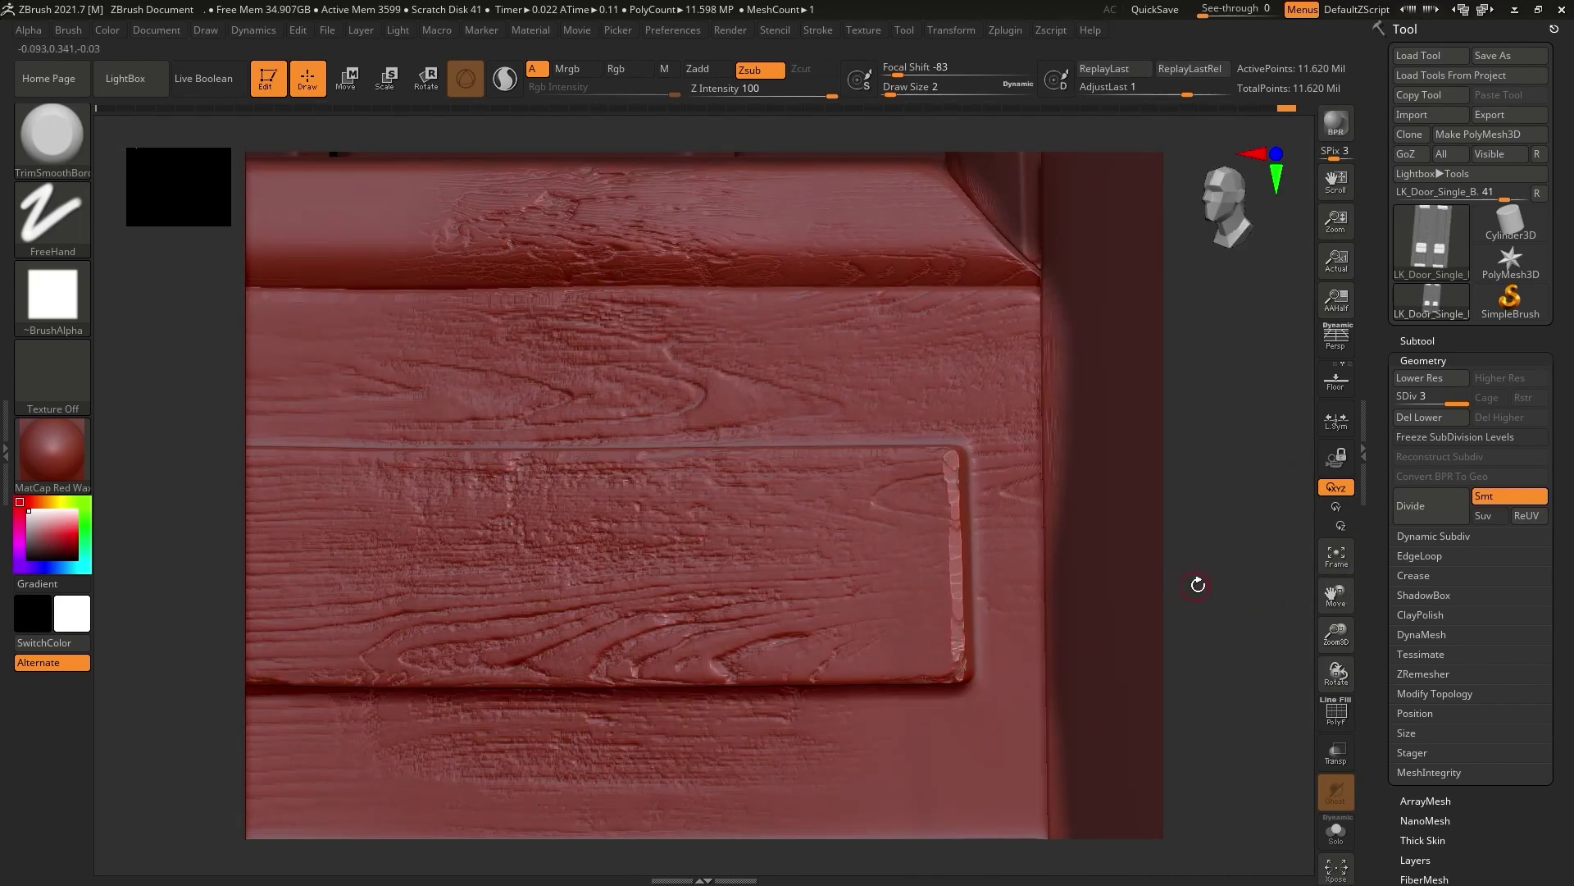
drag(1191, 591, 948, 647)
alt+right_drag(924, 684, 984, 483)
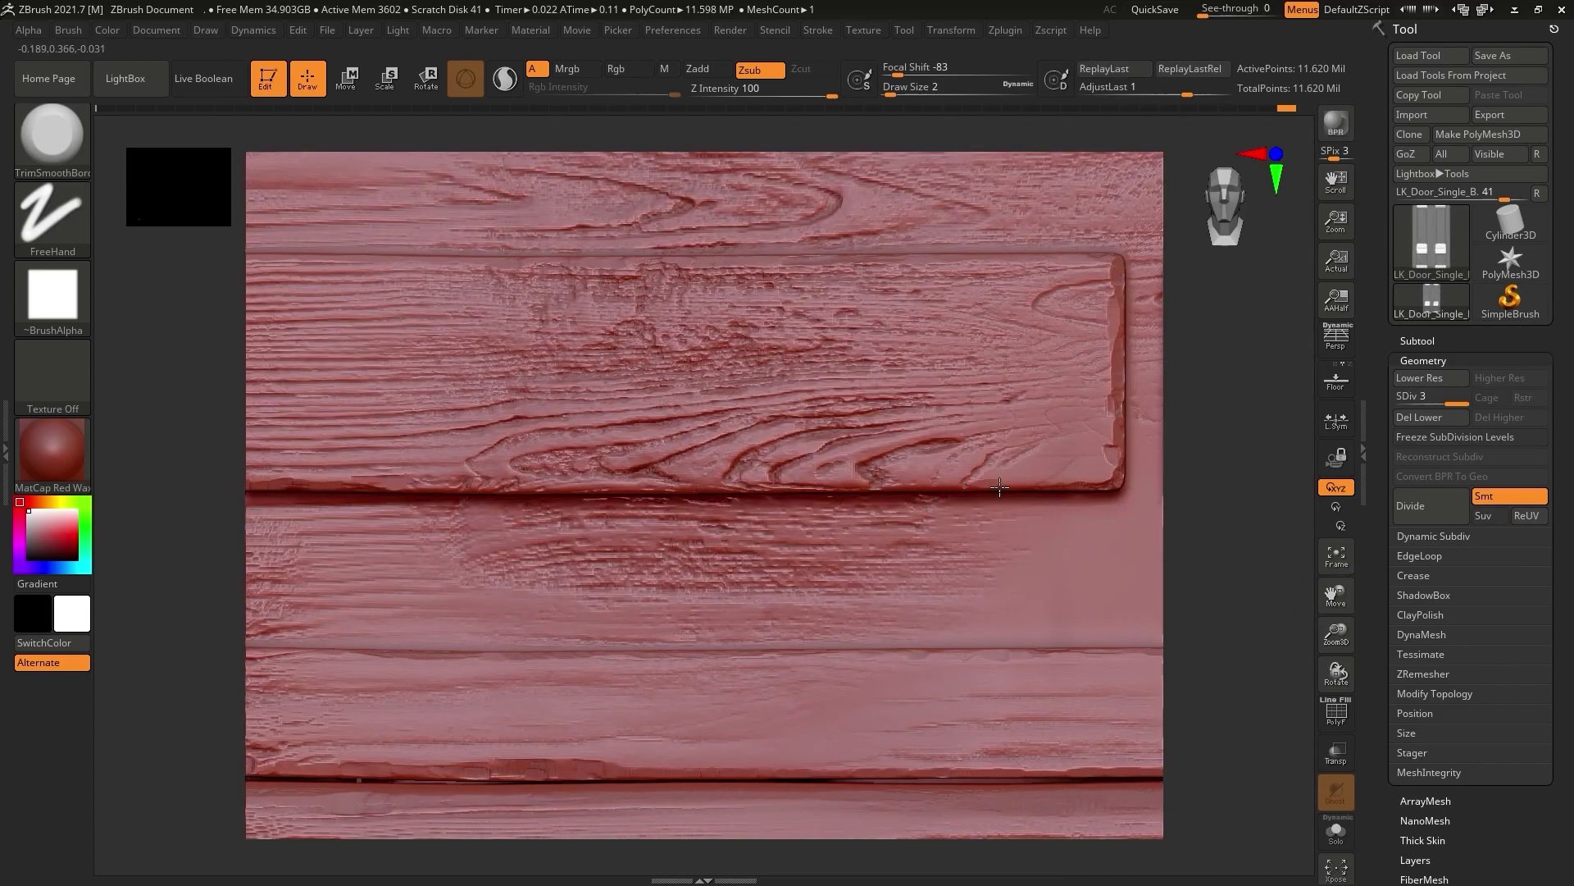
Carve cracks into both ends of the left block's raised panel with DamStandard at Draw Size 1 and Z Intensity 100.
alt+right_drag(311, 484, 1341, 636)
key(b)
key(d)
key(s)
mouse_move(401, 312)
alt+right_down()
mouse_move(401, 369)
mouse_move(447, 378)
alt+right_up()
drag(447, 377, 526, 374)
drag(775, 92, 836, 92)
drag(461, 480, 622, 480)
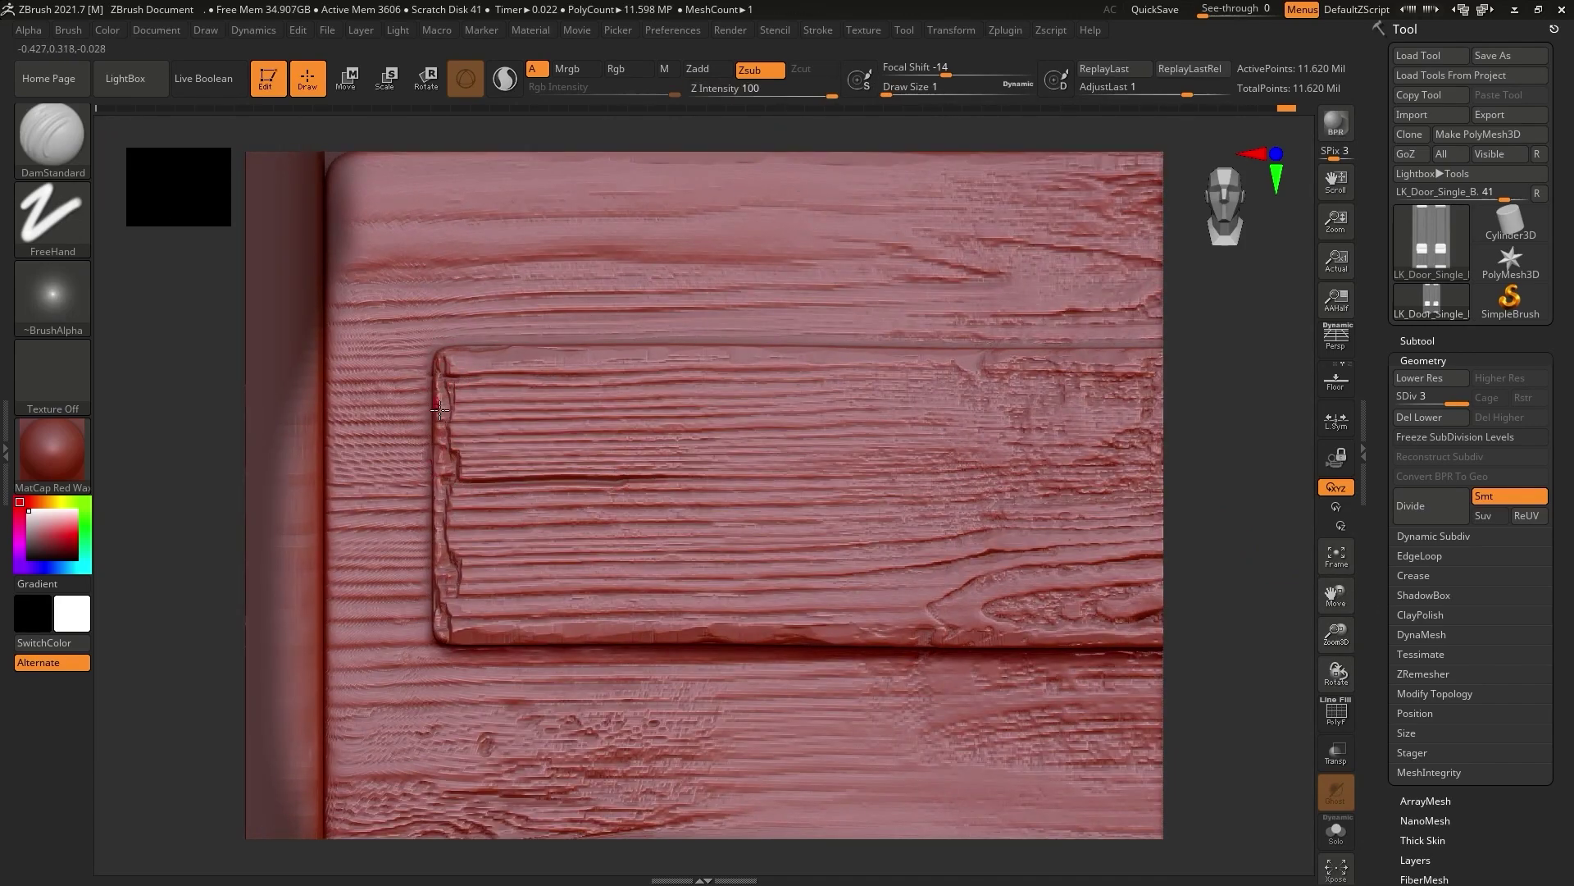
drag(478, 600, 656, 598)
drag(656, 599, 831, 596)
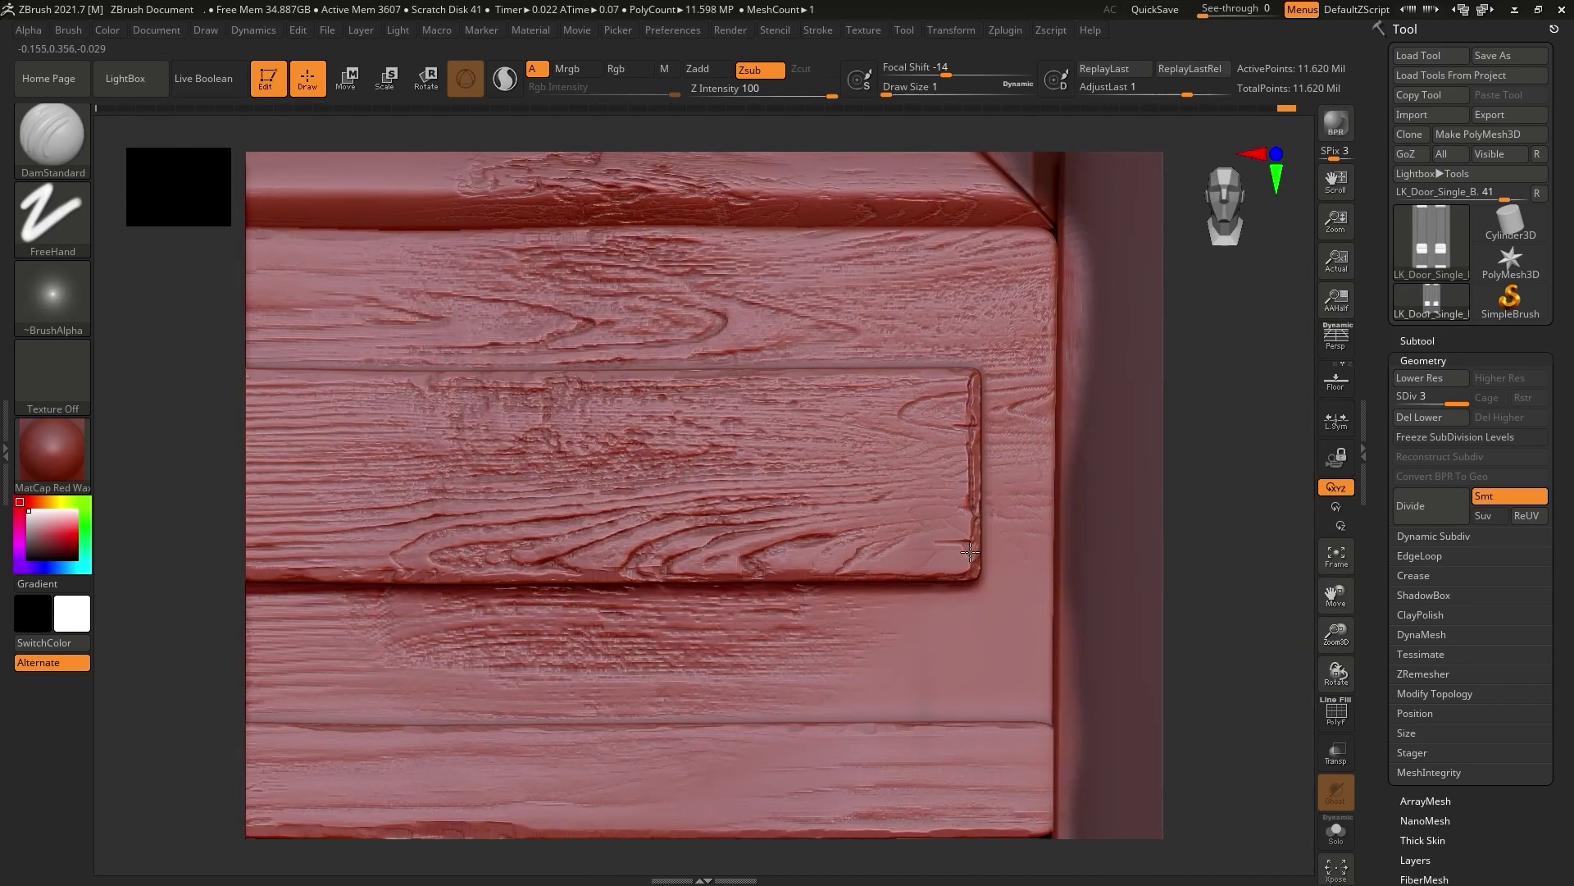
drag(725, 499, 972, 483)
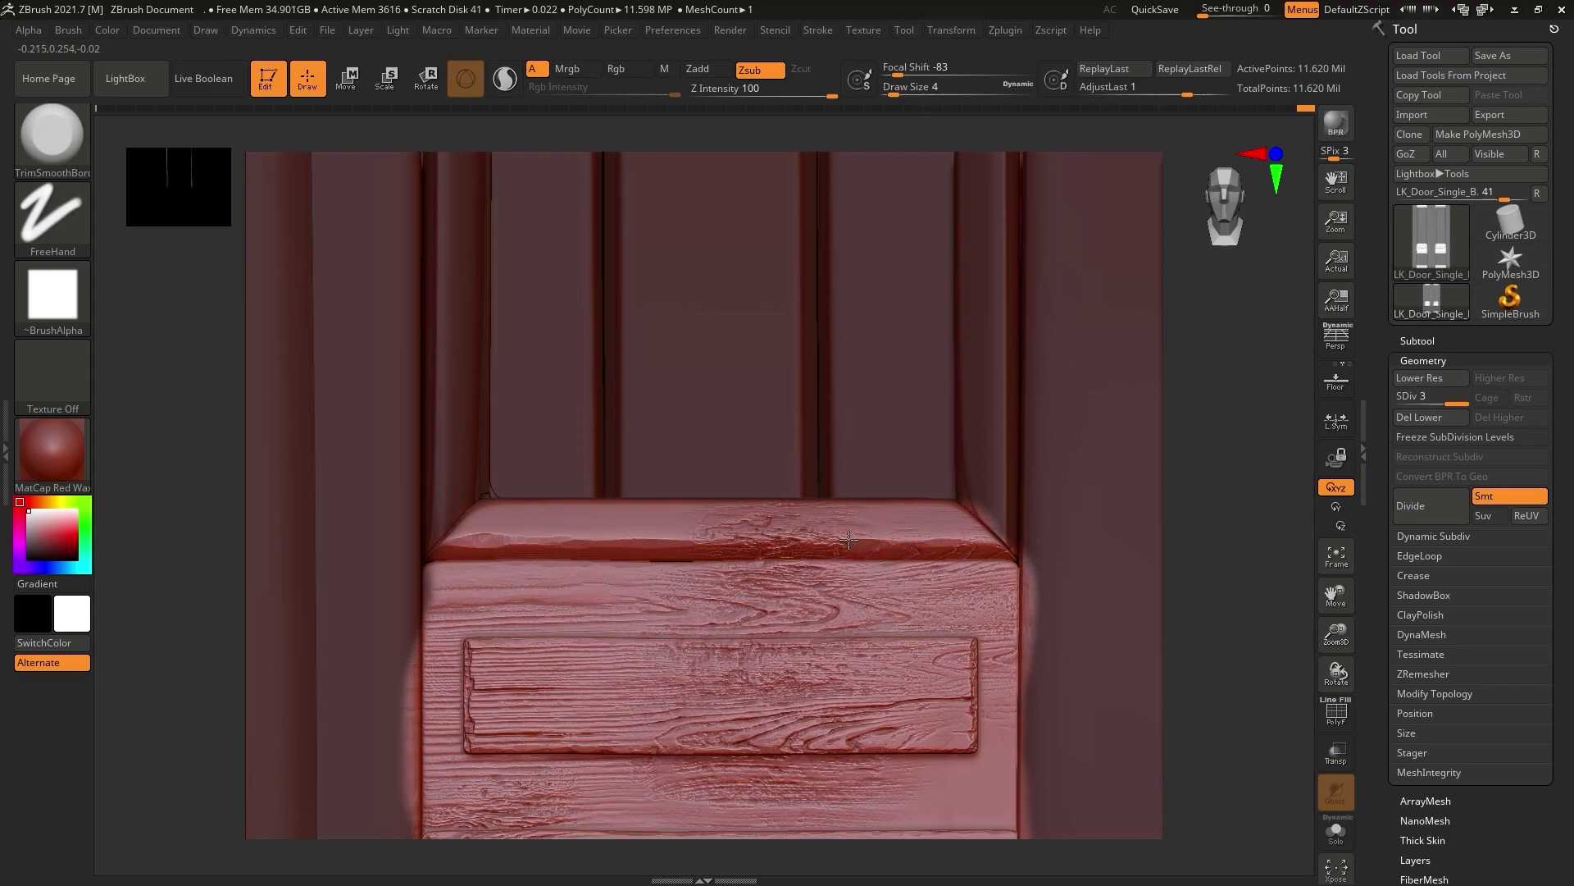
Chip the bevelled moulding above the left block with TrimSmoothBorder at Draw Sizes 4 and 3, and undo the last two strokes.
key(ctrl+z)
drag(650, 539, 479, 542)
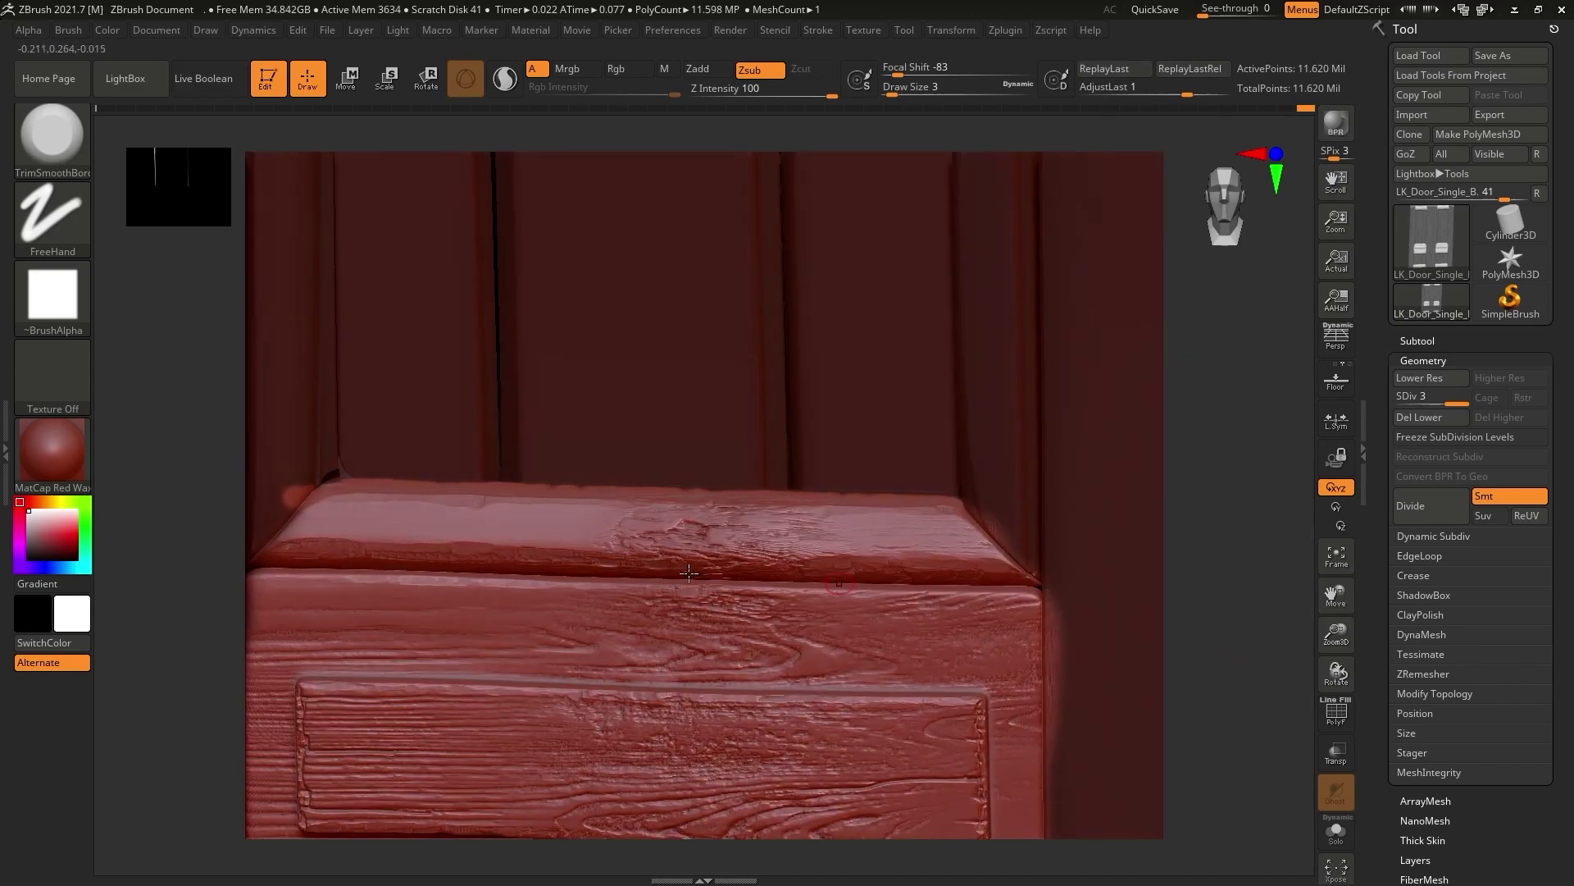
mouse_move(1510, 299)
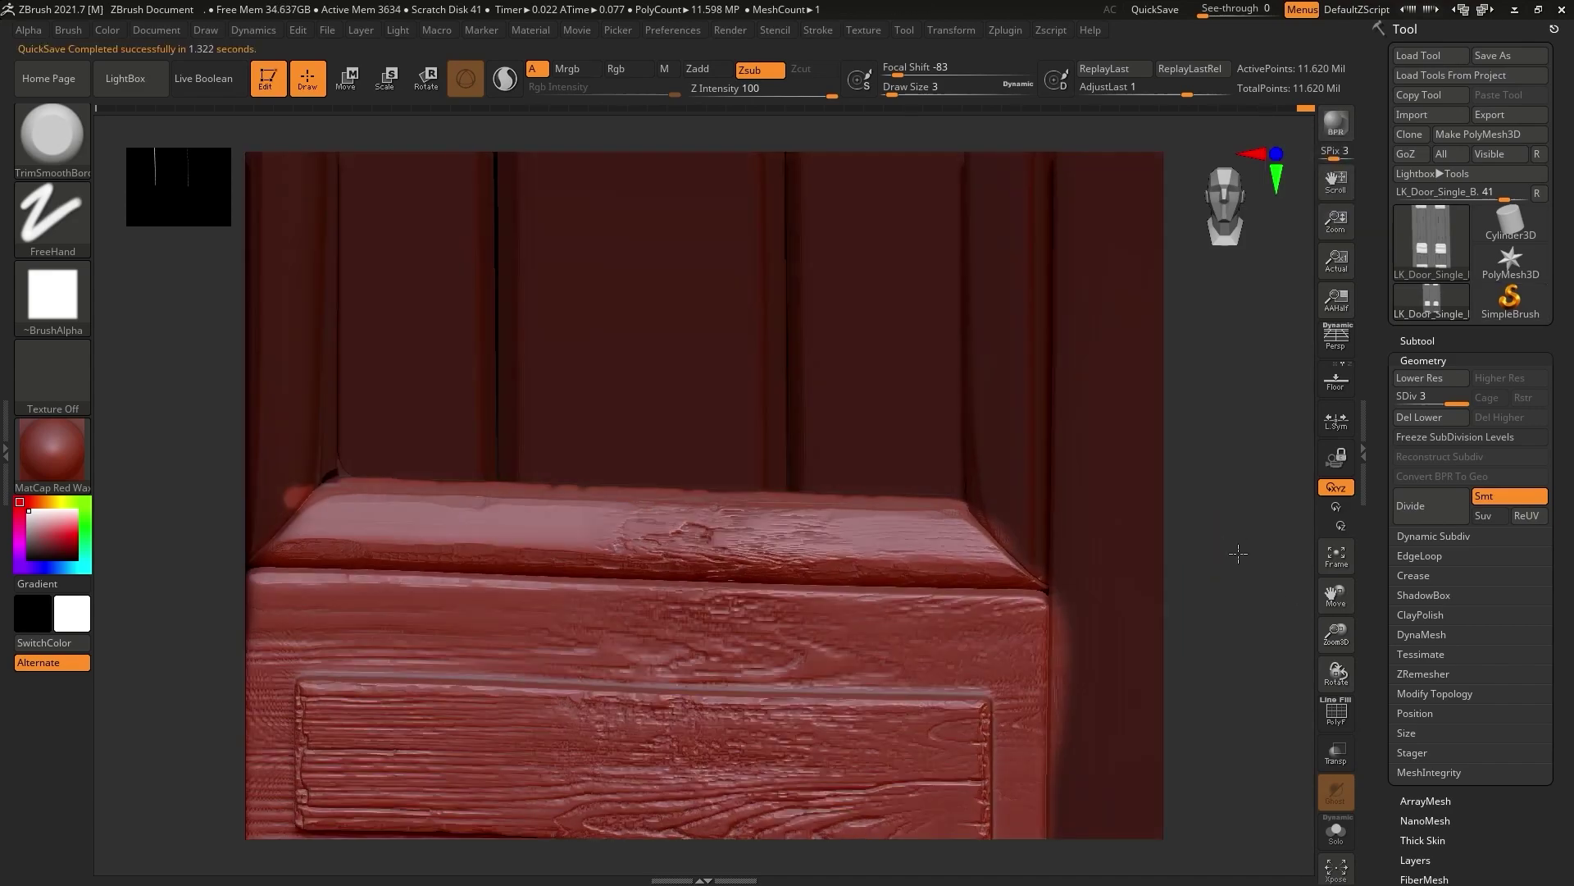
drag(1237, 552, 1237, 575)
key(ctrl+z)
key(ctrl+z)
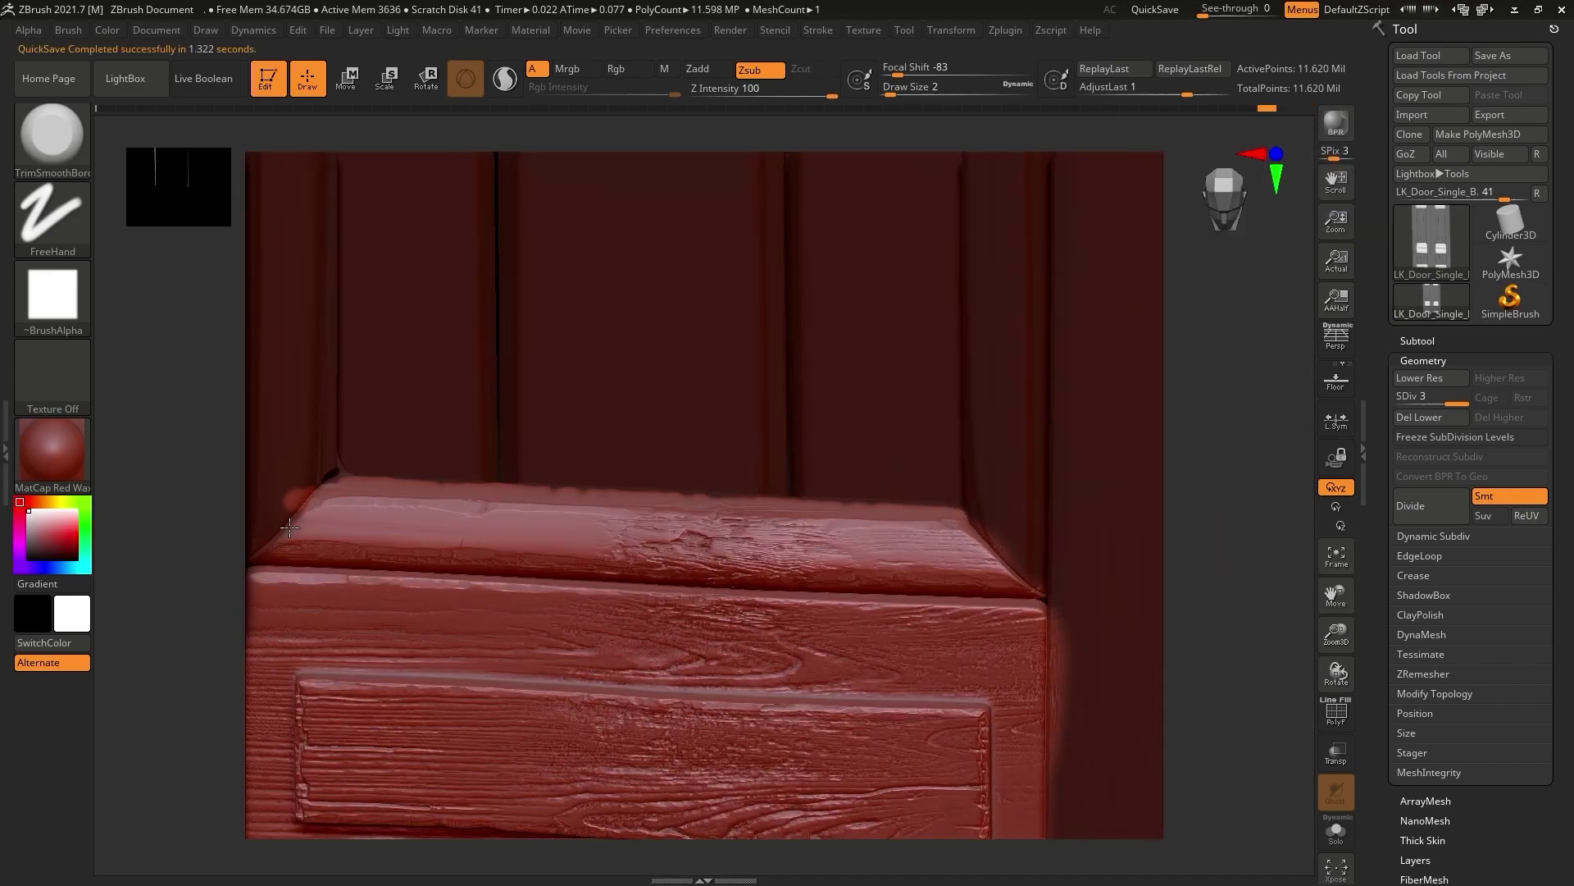
Chip the upper edge and left end of the left bottom rail with TrimSmoothBorder at Draw Sizes 6 and 2.
key(f)
mouse_move(1132, 597)
shift+mouse_down()
mouse_move(1198, 738)
mouse_move(1452, 446)
mouse_move(1049, 625)
mouse_move(825, 603)
shift+mouse_up()
mouse_move(1214, 623)
shift+mouse_down()
mouse_move(1353, 639)
mouse_move(1230, 591)
shift+mouse_up()
ctrl+alt+drag(483, 412, 1123, 378)
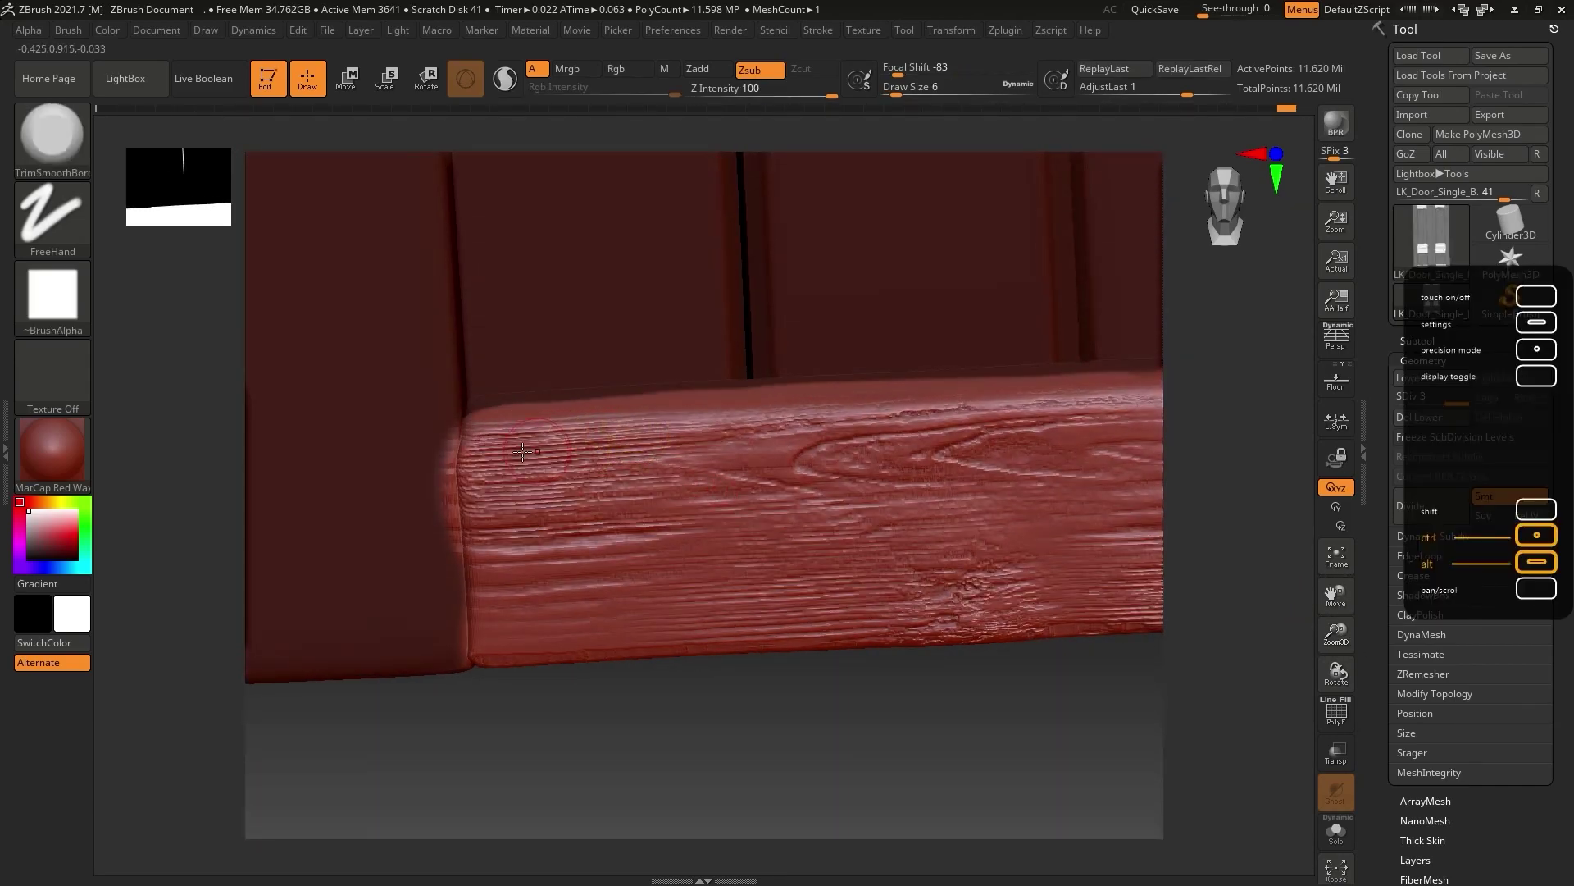
drag(535, 428, 972, 408)
drag(923, 750, 882, 771)
drag(458, 535, 466, 655)
key([)
mouse_move(481, 422)
mouse_down()
mouse_move(468, 543)
mouse_move(799, 525)
mouse_up()
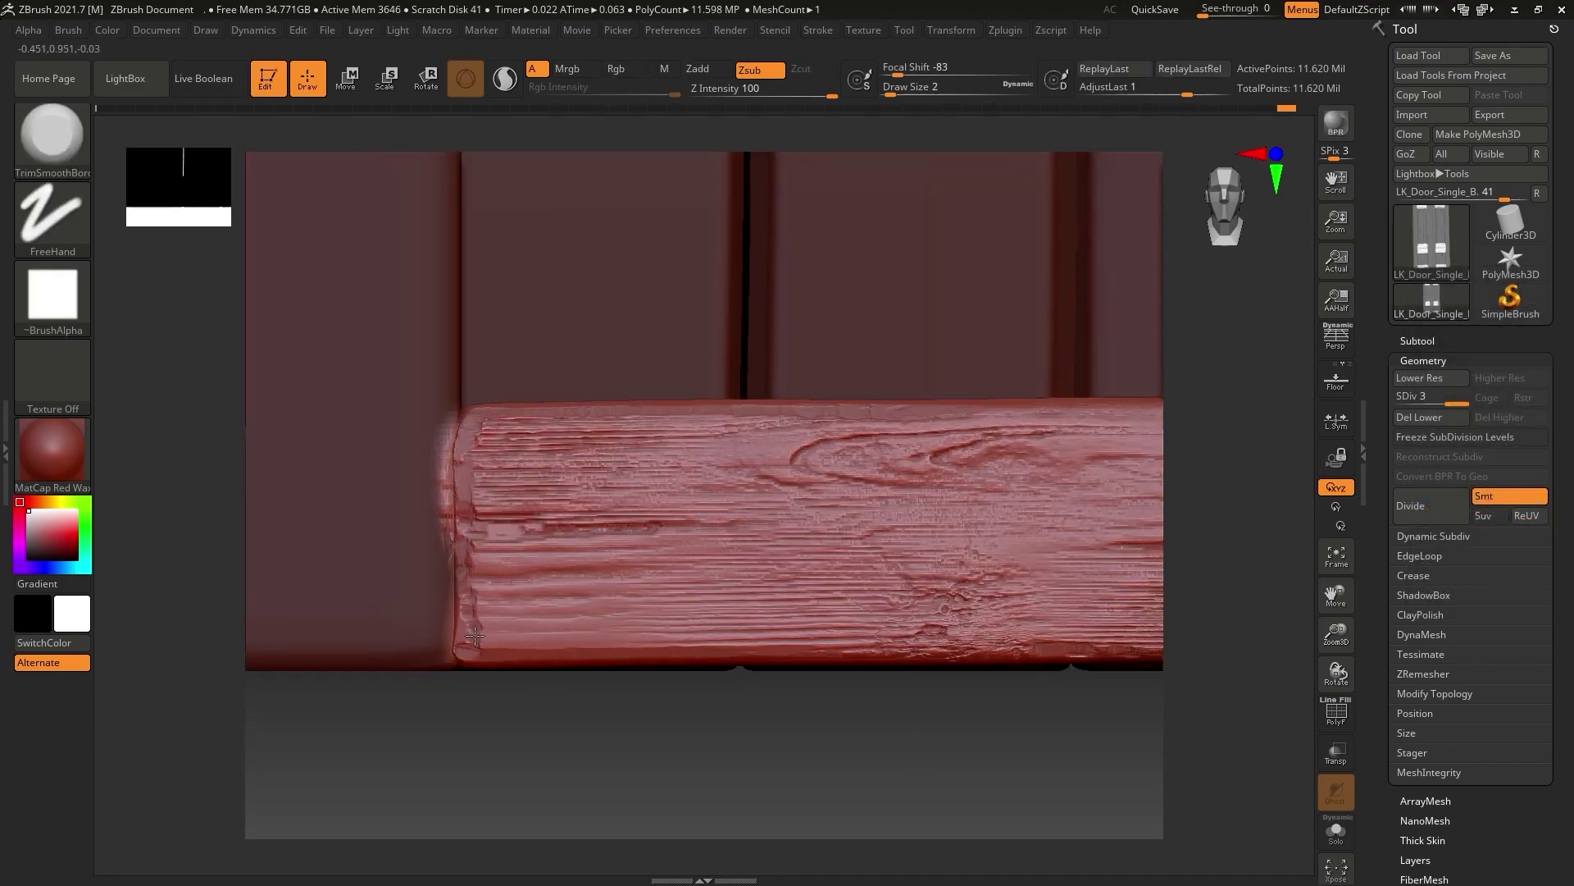
Chip the right end and lower-right corner of the left bottom rail with TrimSmoothBorder at Draw Sizes 2 and 3.
right_drag(474, 635, 476, 615)
mouse_move(1336, 596)
mouse_down()
mouse_move(1227, 580)
mouse_move(1202, 625)
mouse_up()
key(])
mouse_move(910, 447)
mouse_down()
mouse_move(1078, 443)
mouse_move(1103, 649)
mouse_up()
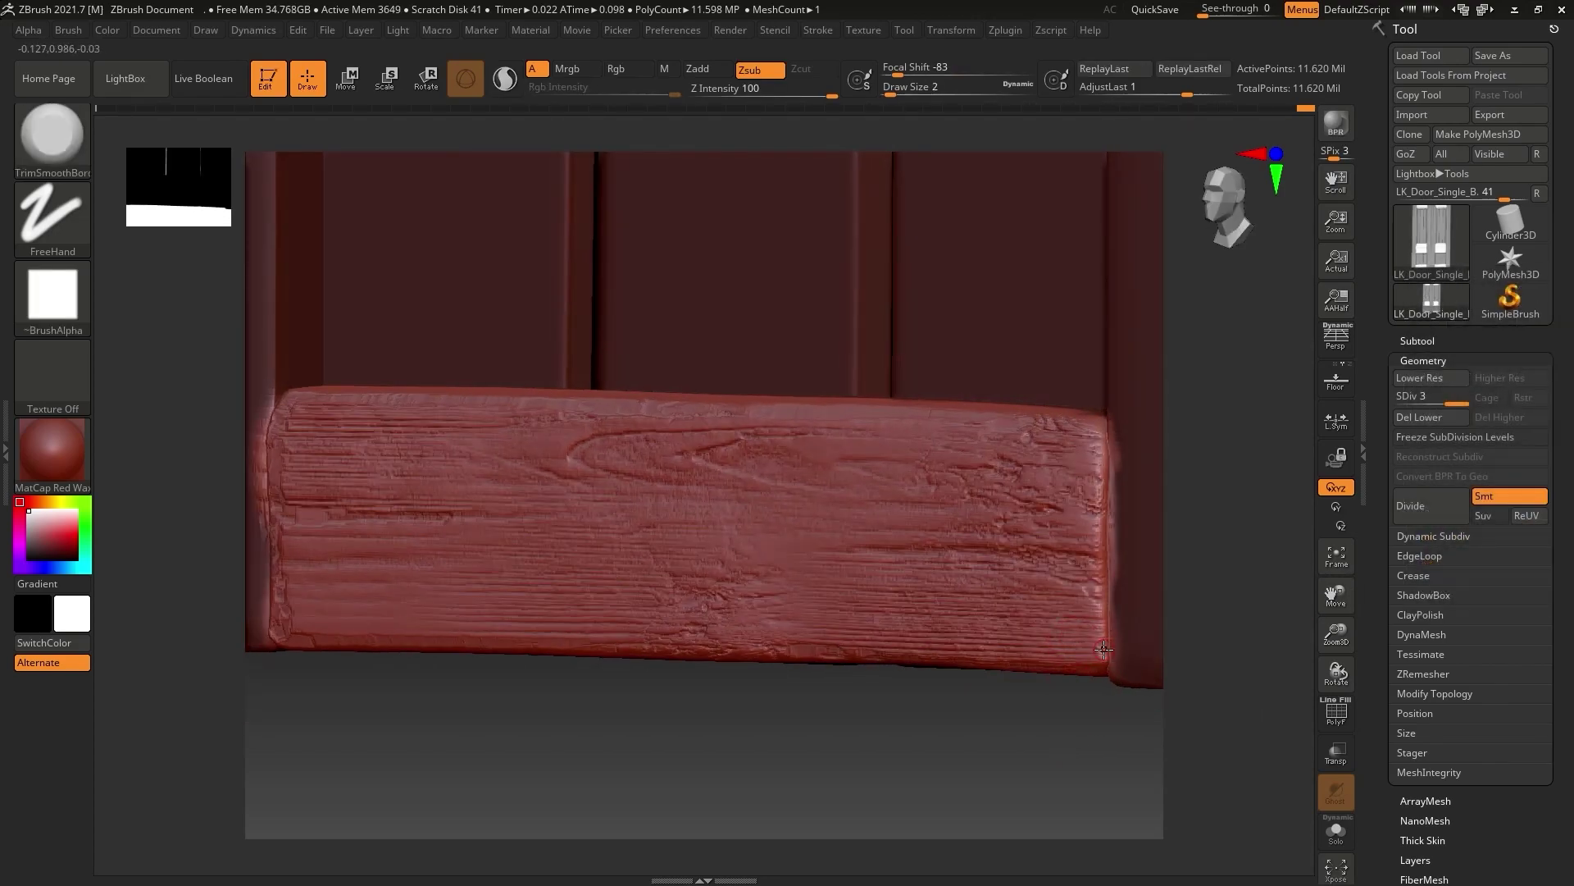
shift+drag(1096, 435, 1088, 427)
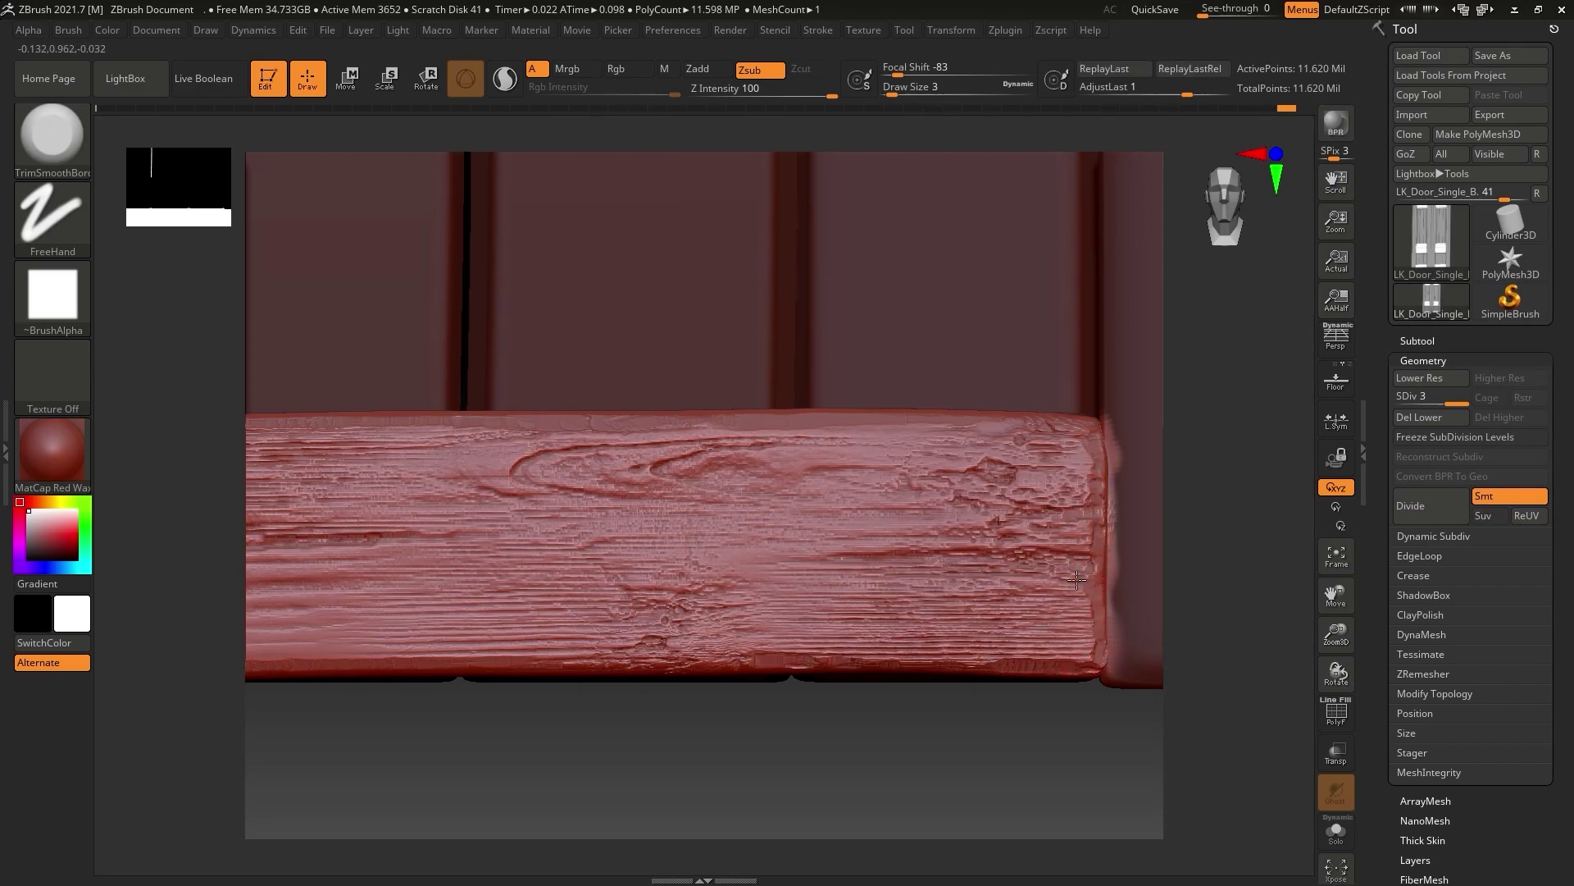
Carve cracks into the right end of the left bottom rail with DamStandard at Draw Sizes 1 and 2.
key(b)
key(d)
key(s)
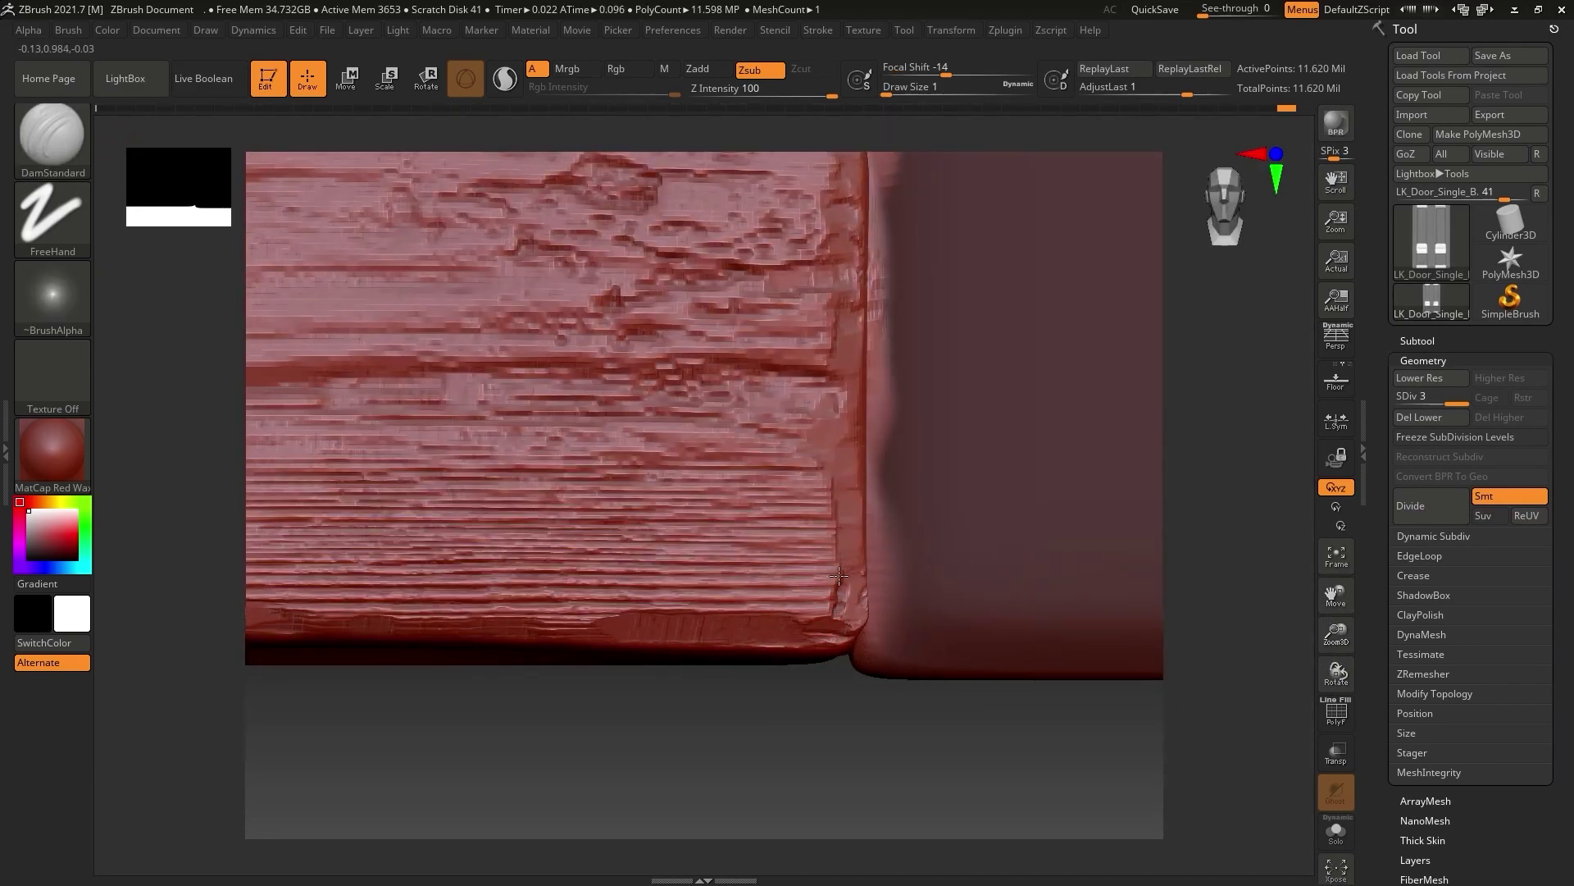
mouse_move(829, 233)
mouse_down()
mouse_move(820, 270)
mouse_move(848, 359)
mouse_up()
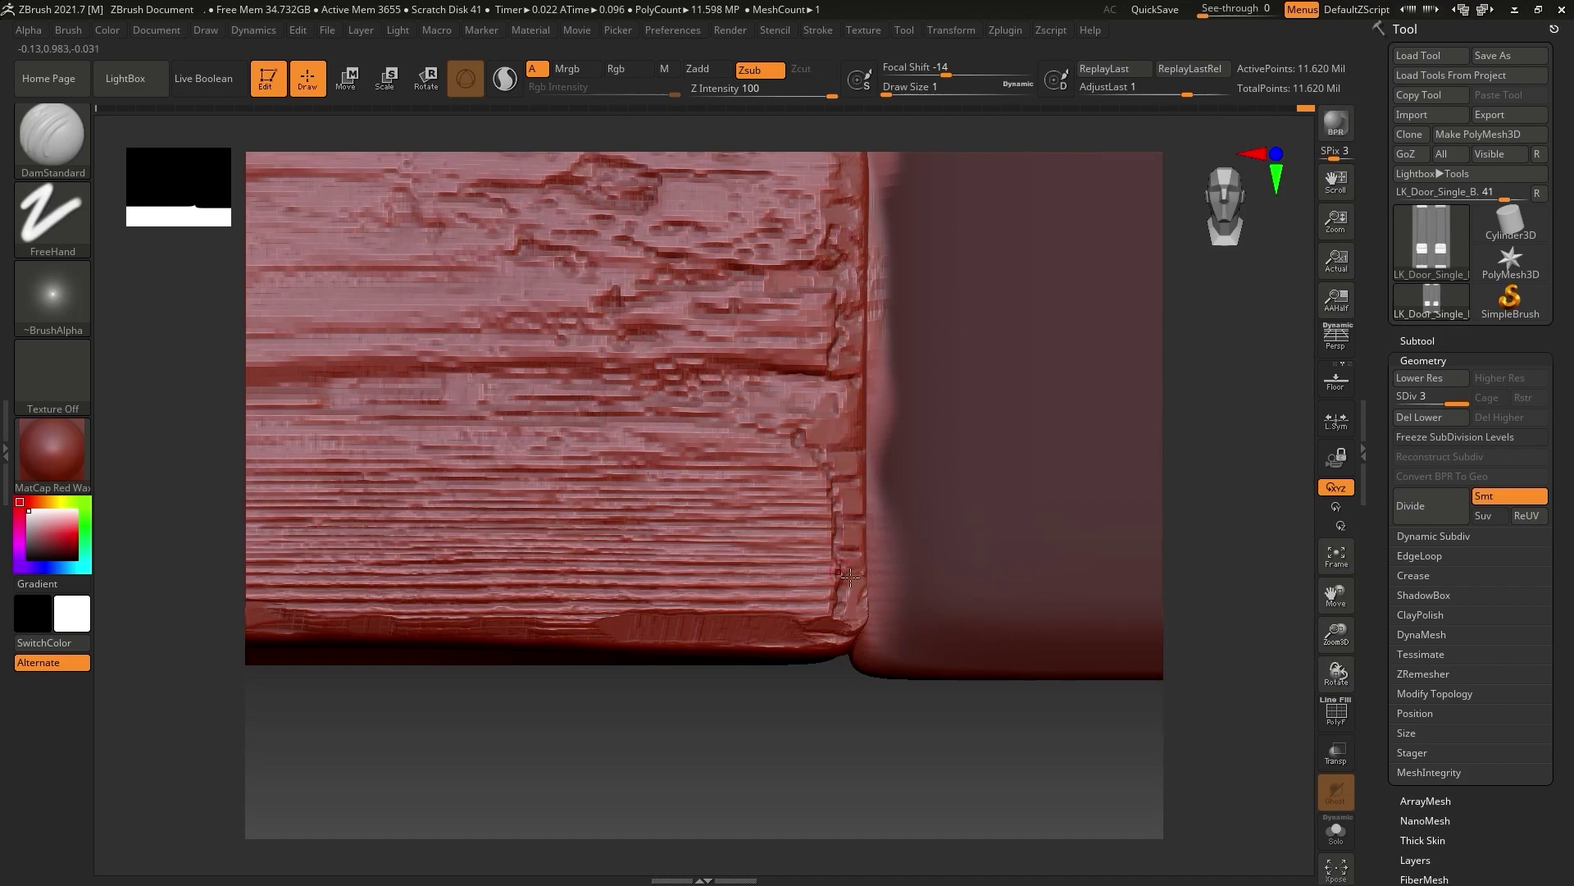
alt+right_drag(851, 246, 873, 545)
mouse_move(879, 447)
mouse_down()
mouse_move(852, 396)
mouse_move(750, 388)
mouse_up()
mouse_move(860, 484)
mouse_down()
mouse_move(836, 567)
mouse_move(726, 578)
mouse_up()
ctrl+right_drag(812, 574, 957, 424)
drag(1041, 461, 735, 469)
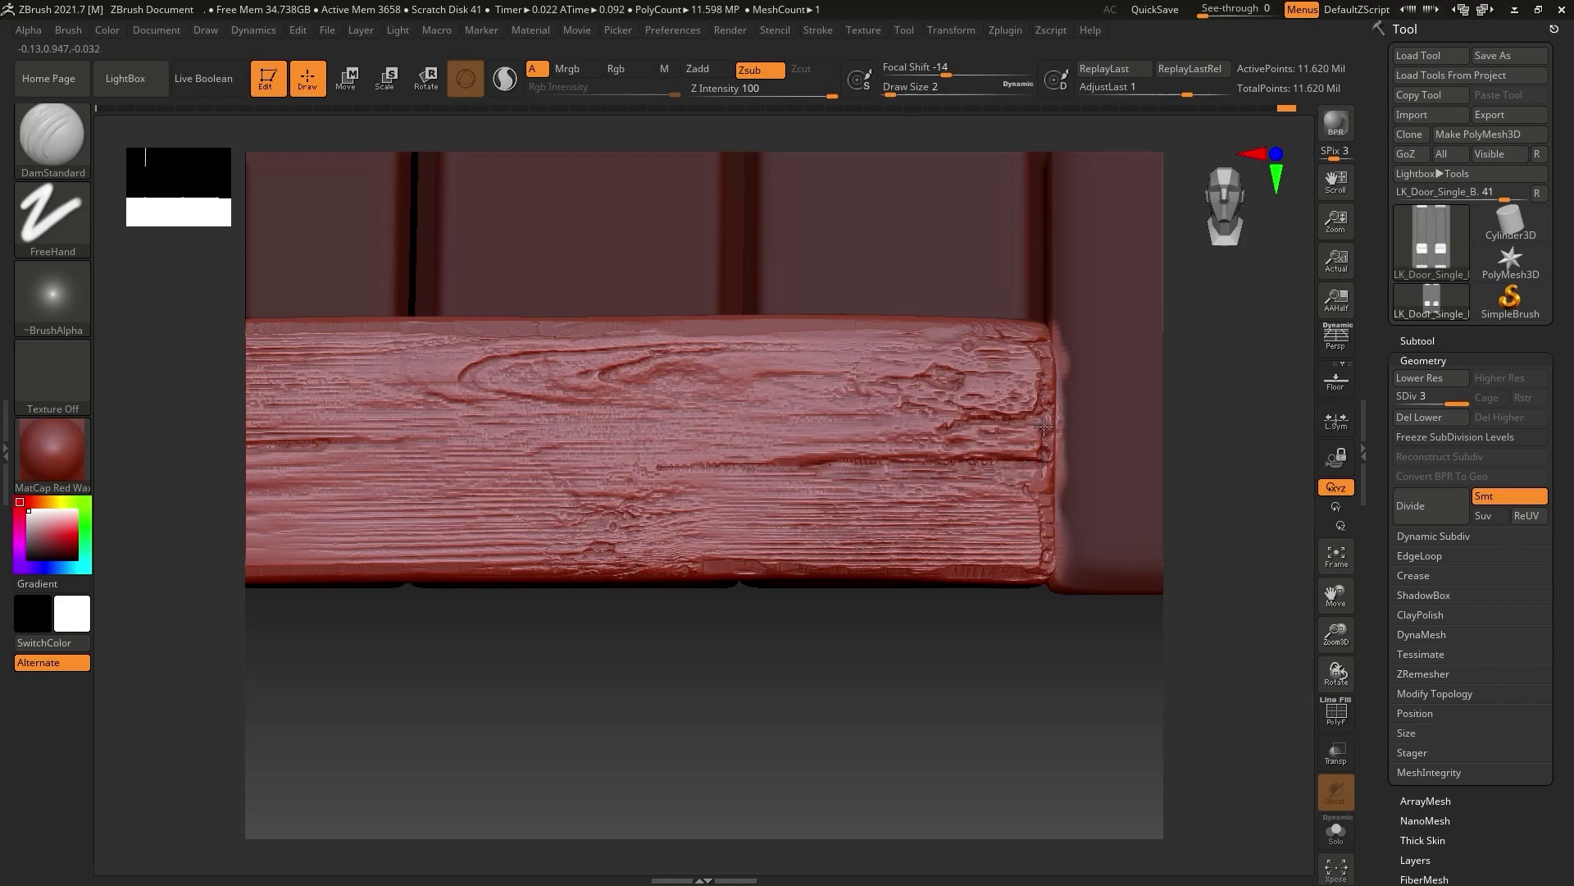
key(bracketleft)
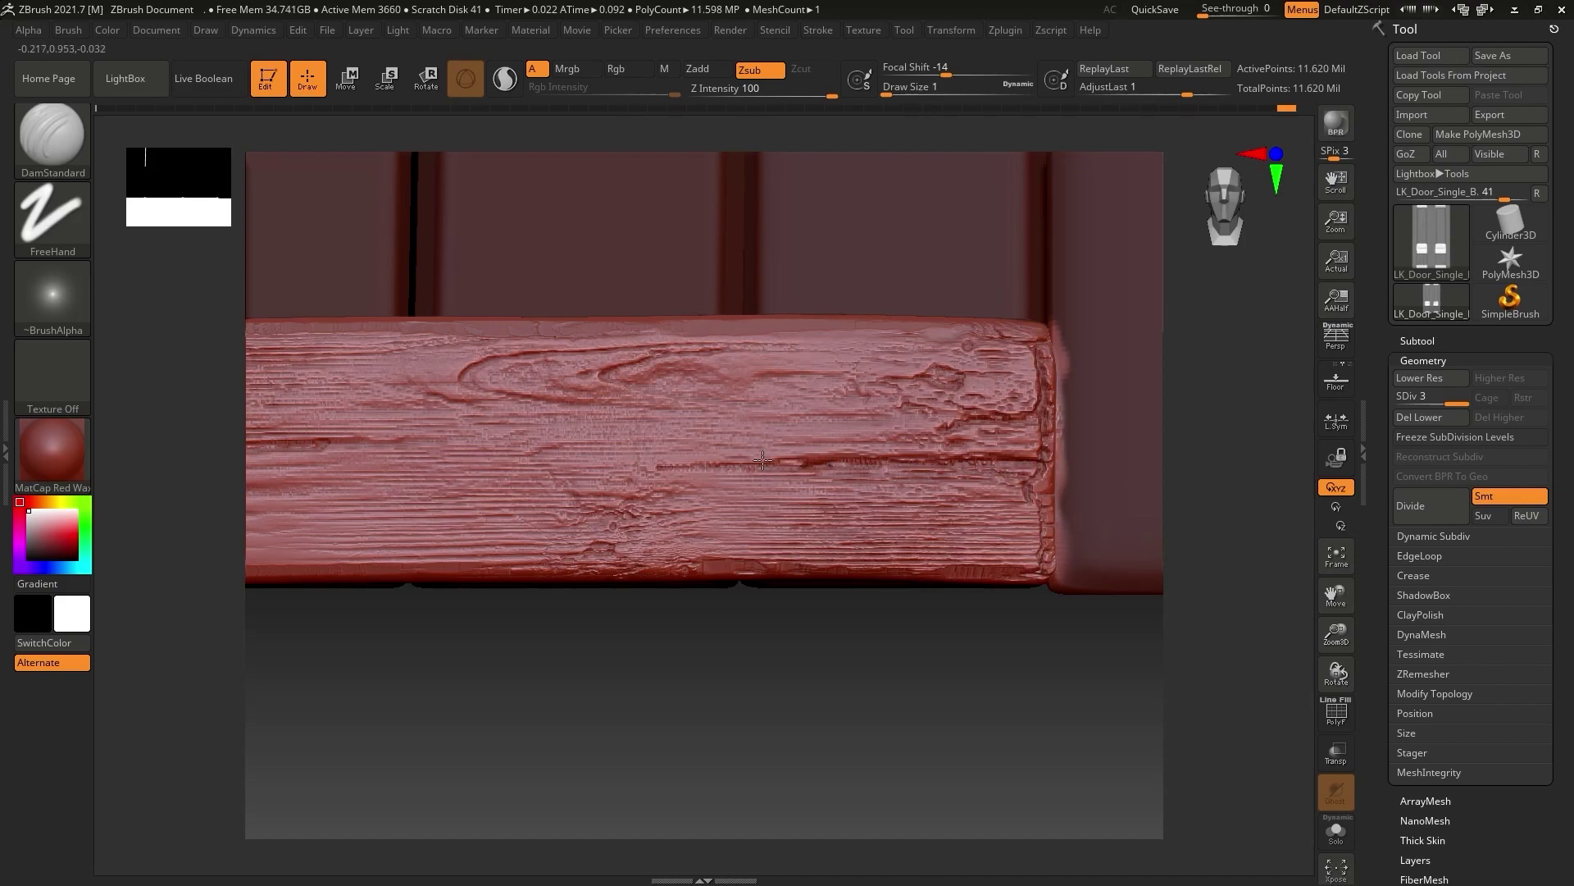
Carve cracks along the grain from both ends of the left bottom rail with DamStandard at Draw Size 1.
ctrl+right_drag(805, 461, 609, 479)
ctrl+right_drag(590, 388, 570, 408)
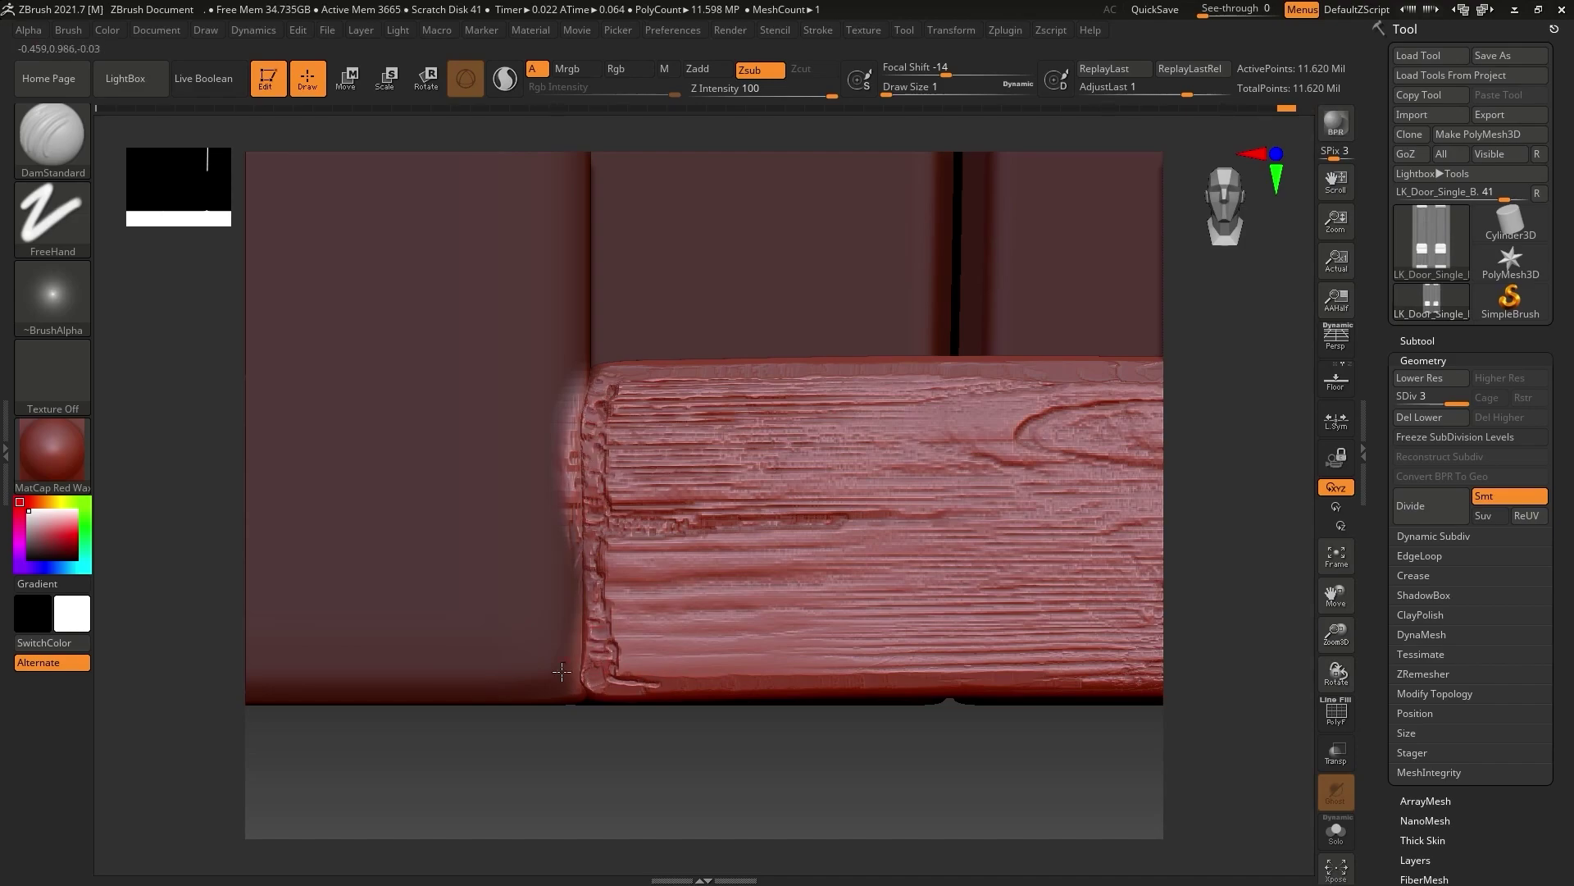
ctrl+right_drag(925, 517, 886, 593)
alt+right_drag(735, 576, 961, 560)
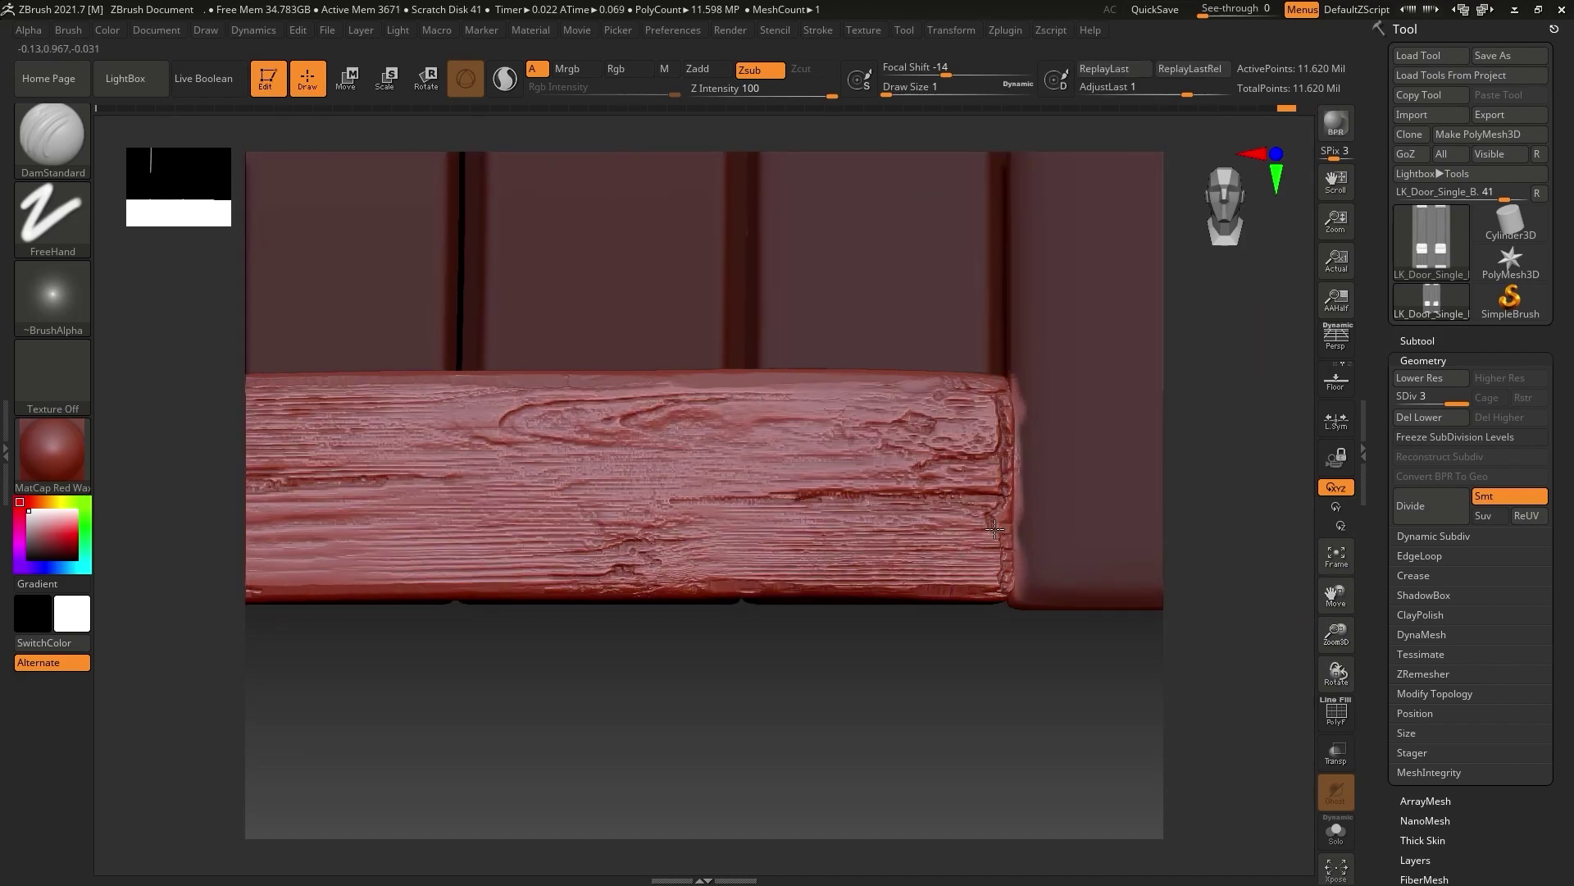
alt+right_drag(677, 523, 843, 564)
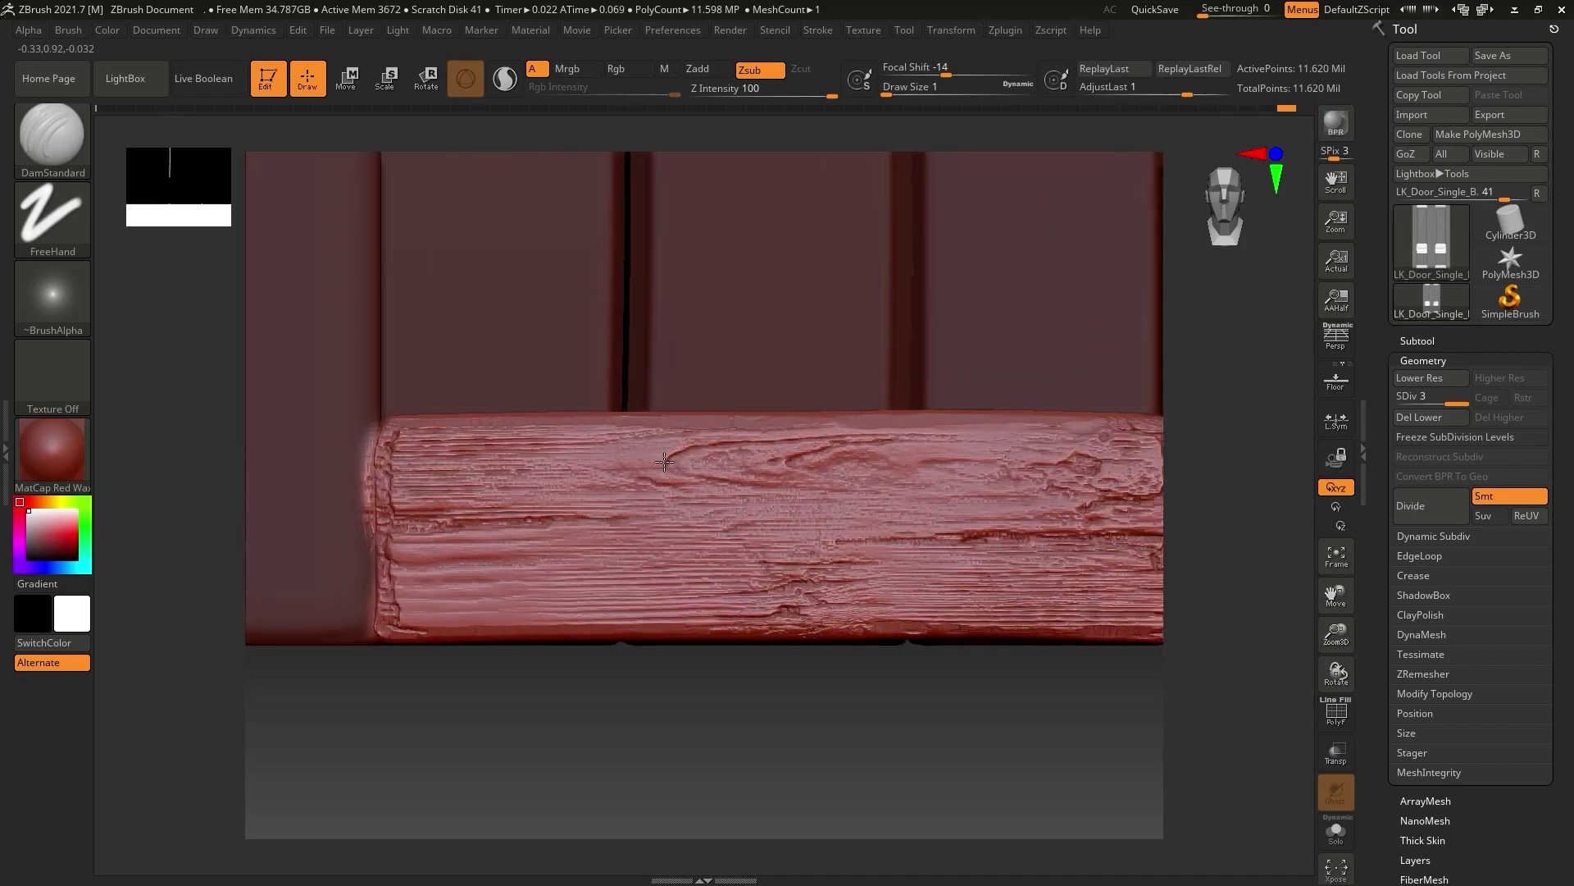
drag(1335, 594, 1016, 469)
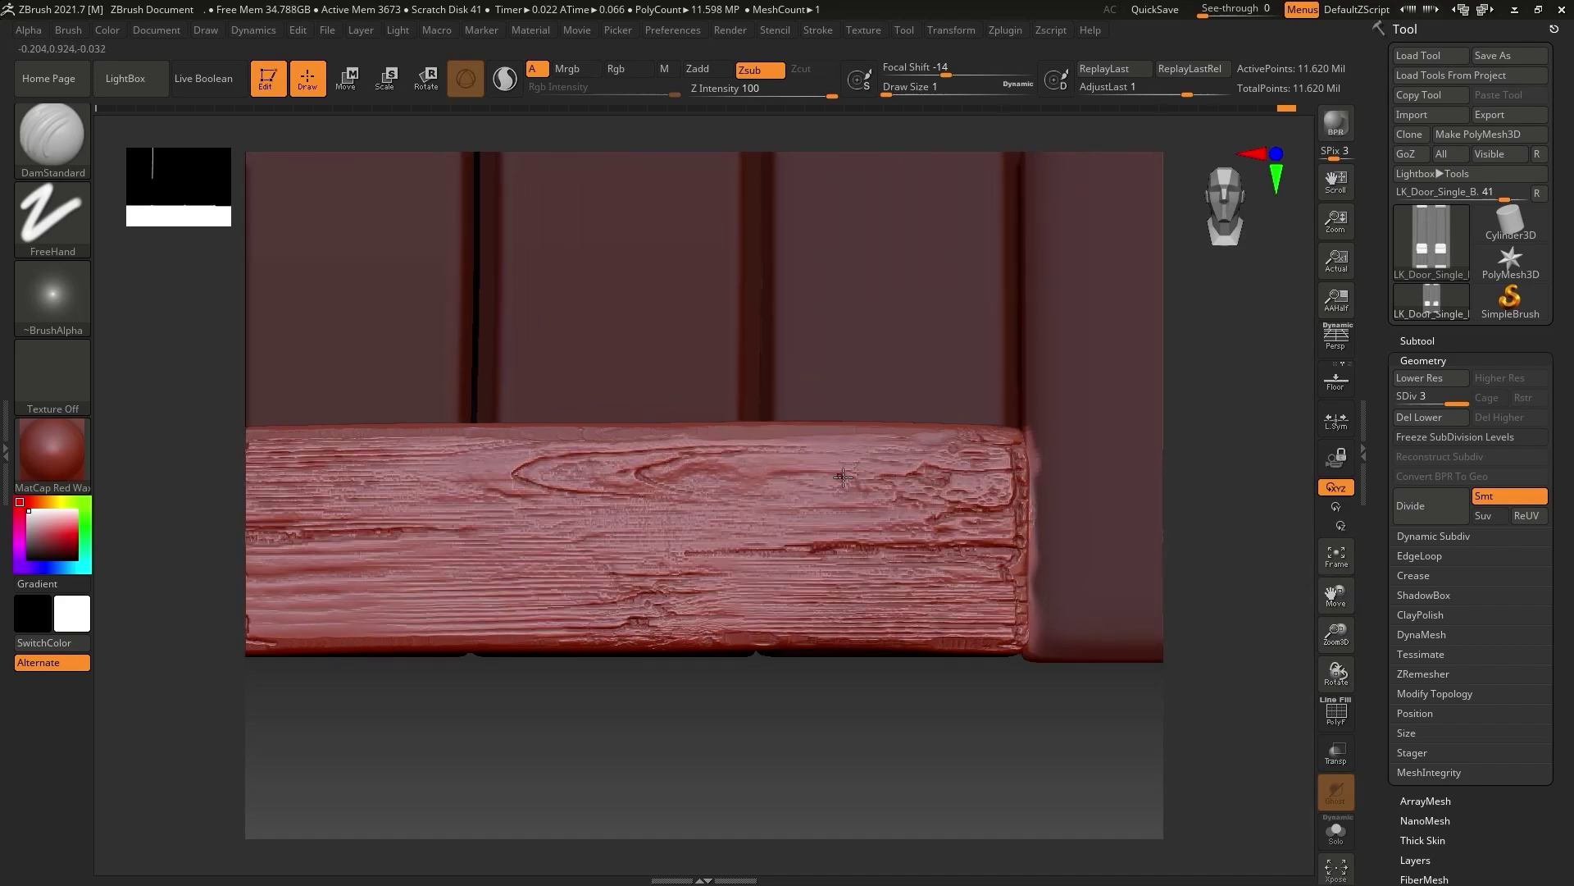
ctrl+right_drag(699, 484, 504, 512)
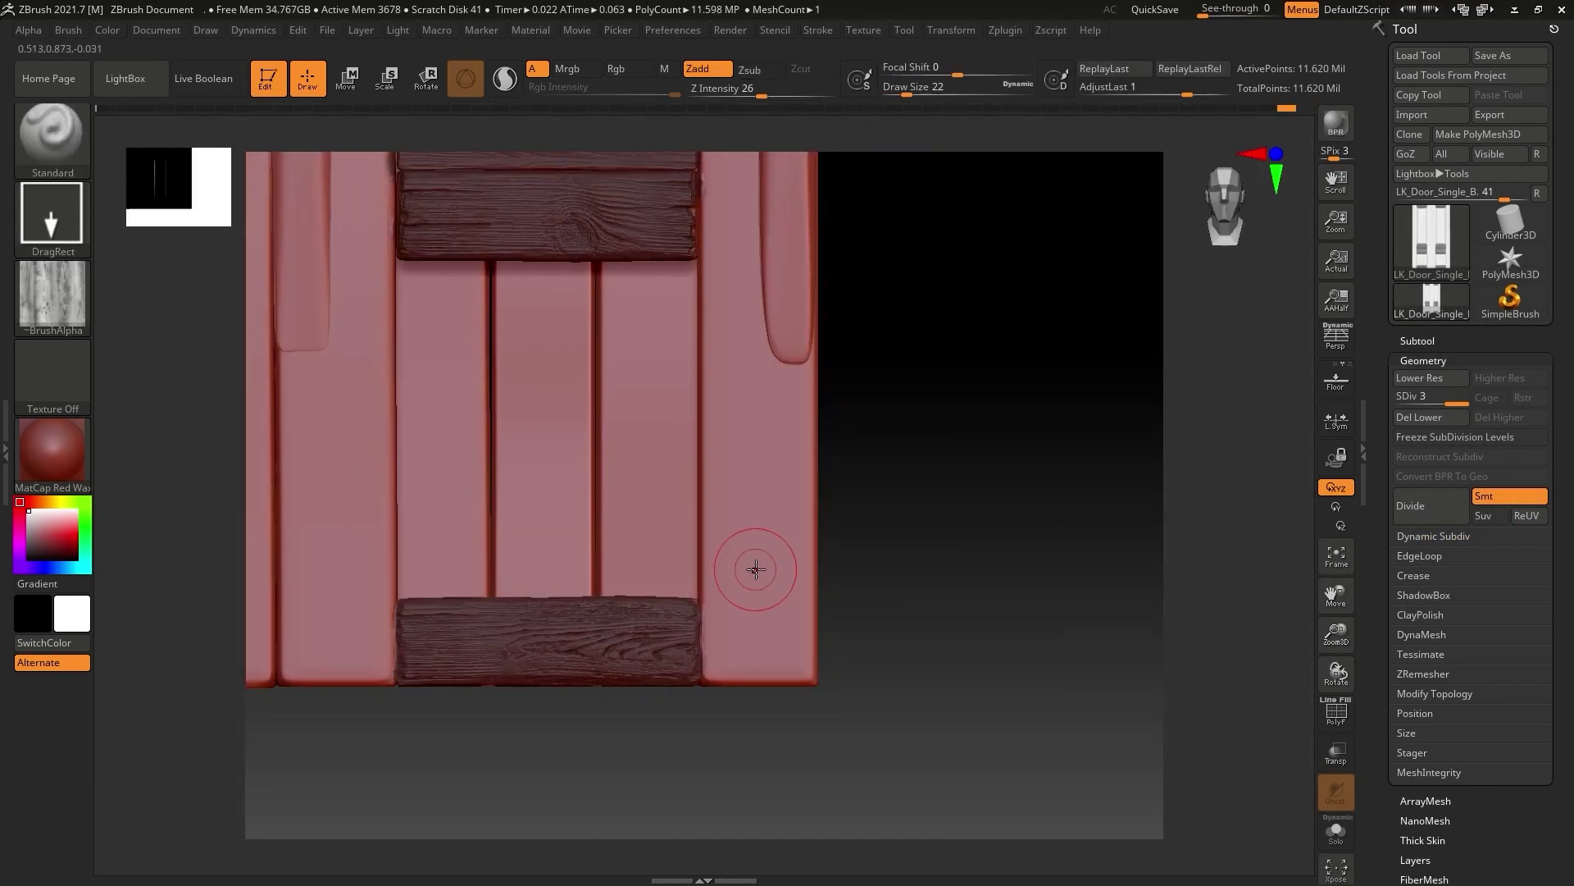
Stamp wood grain onto the bottoms of the right and middle stiles with a Standard DragRect brush at Z Intensity 26.
drag(748, 563, 795, 721)
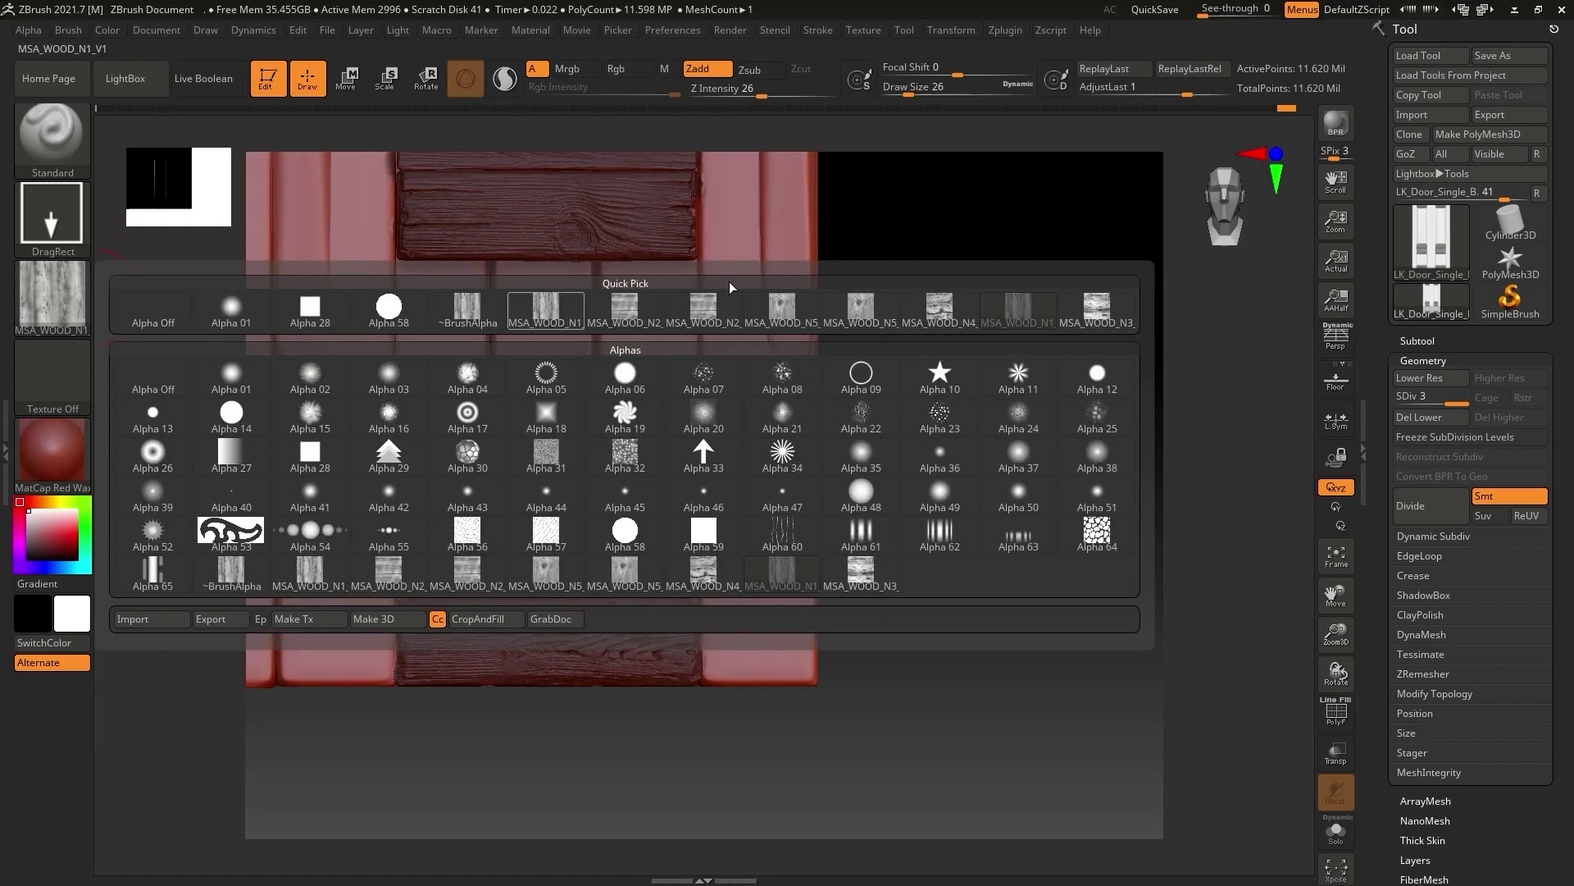
click(730, 300)
mouse_move(756, 574)
mouse_down()
mouse_move(738, 622)
mouse_move(660, 579)
mouse_up()
key(ctrl+z)
drag(764, 605, 787, 672)
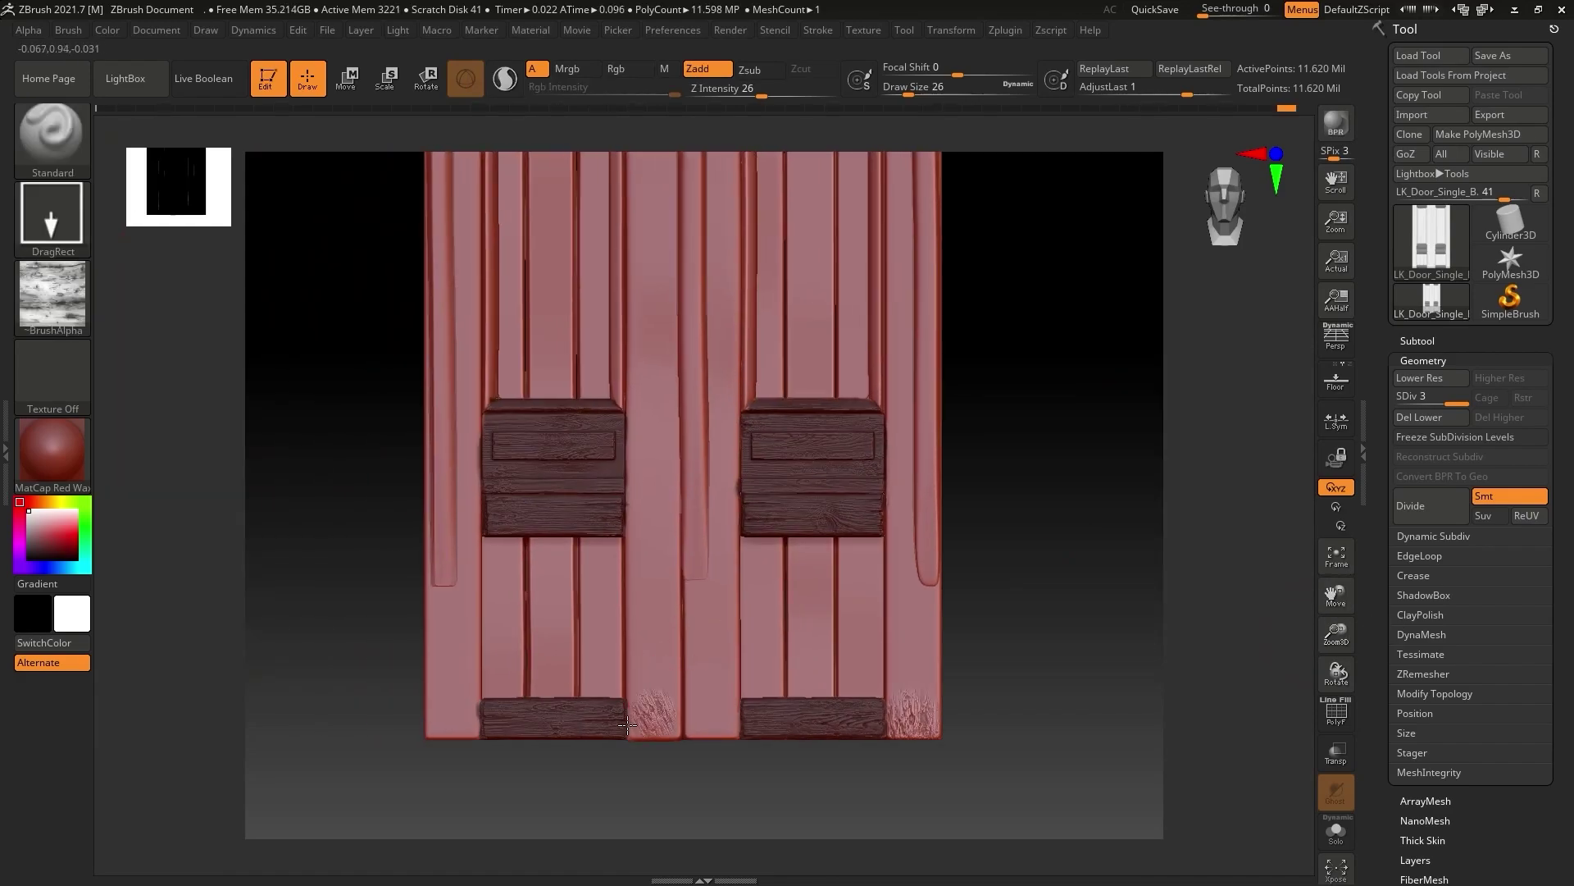
drag(626, 723, 693, 710)
Stamp wood grain over the lower stiles and boards, lowering Z Intensity to 11 with the MSA_WOOD_N2 alpha.
drag(449, 620, 418, 638)
click(71, 305)
click(287, 312)
drag(451, 696, 409, 707)
drag(905, 667, 849, 678)
drag(704, 721, 604, 711)
click(737, 90)
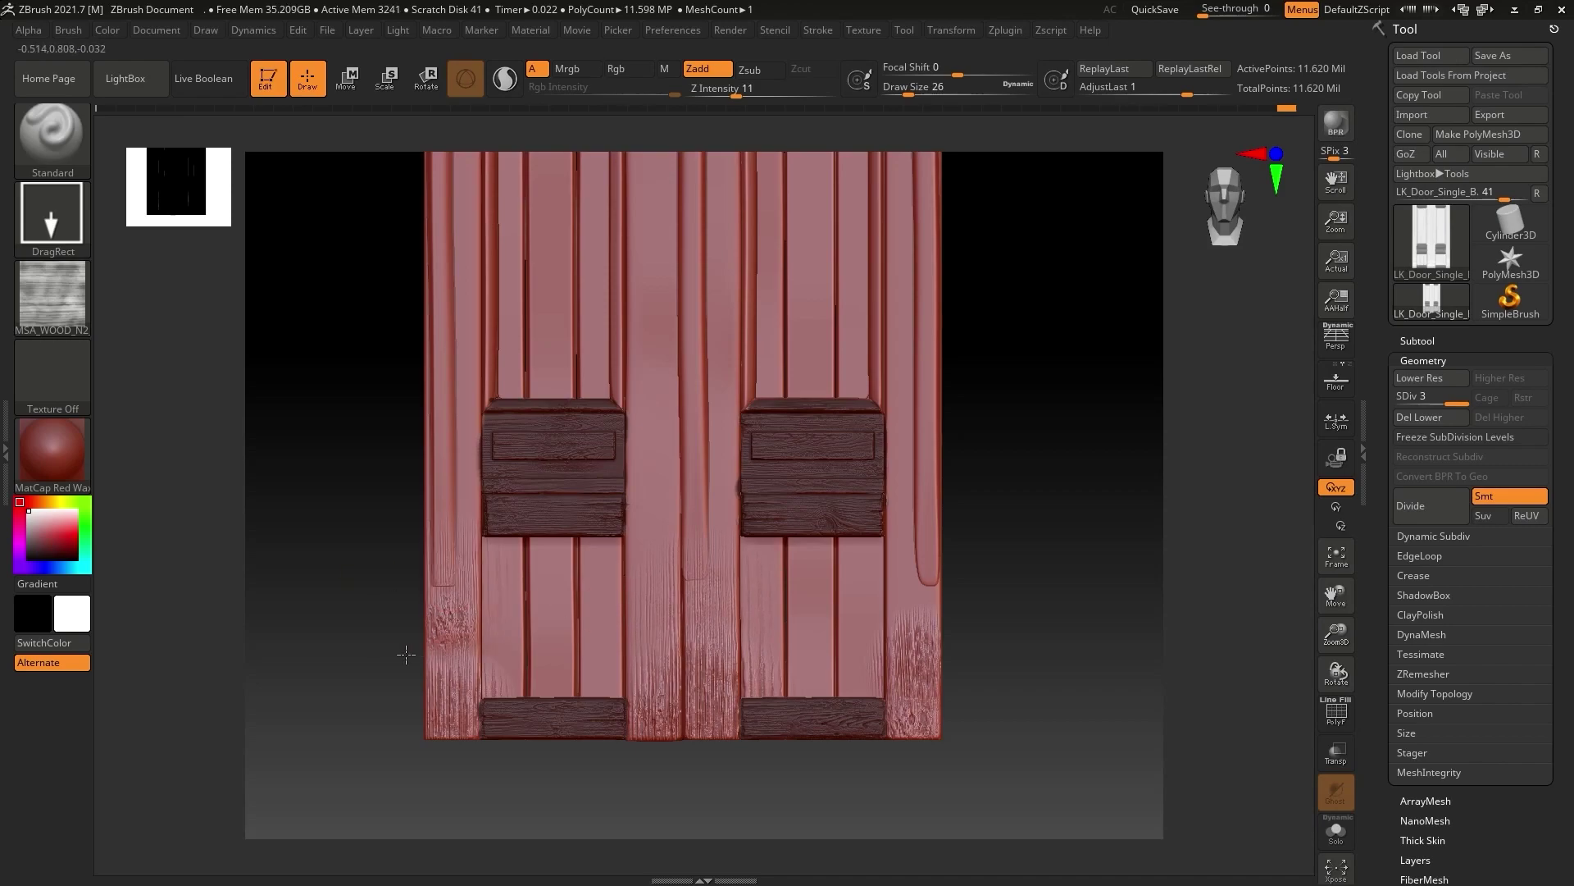
drag(842, 569, 803, 587)
alt+right_drag(612, 569, 609, 670)
Stamp wood grain onto the lower boards, the middle stile and the upper left boards at Z Intensity 24.
click(52, 297)
click(865, 302)
click(759, 90)
drag(825, 735, 817, 663)
drag(549, 672, 569, 547)
ctrl+right_drag(569, 547, 613, 419)
drag(614, 420, 615, 369)
drag(496, 238, 509, 167)
Stamp wood grain over the upper right boards with MSA_WOOD alphas at Z Intensities 24 and 14.
click(52, 297)
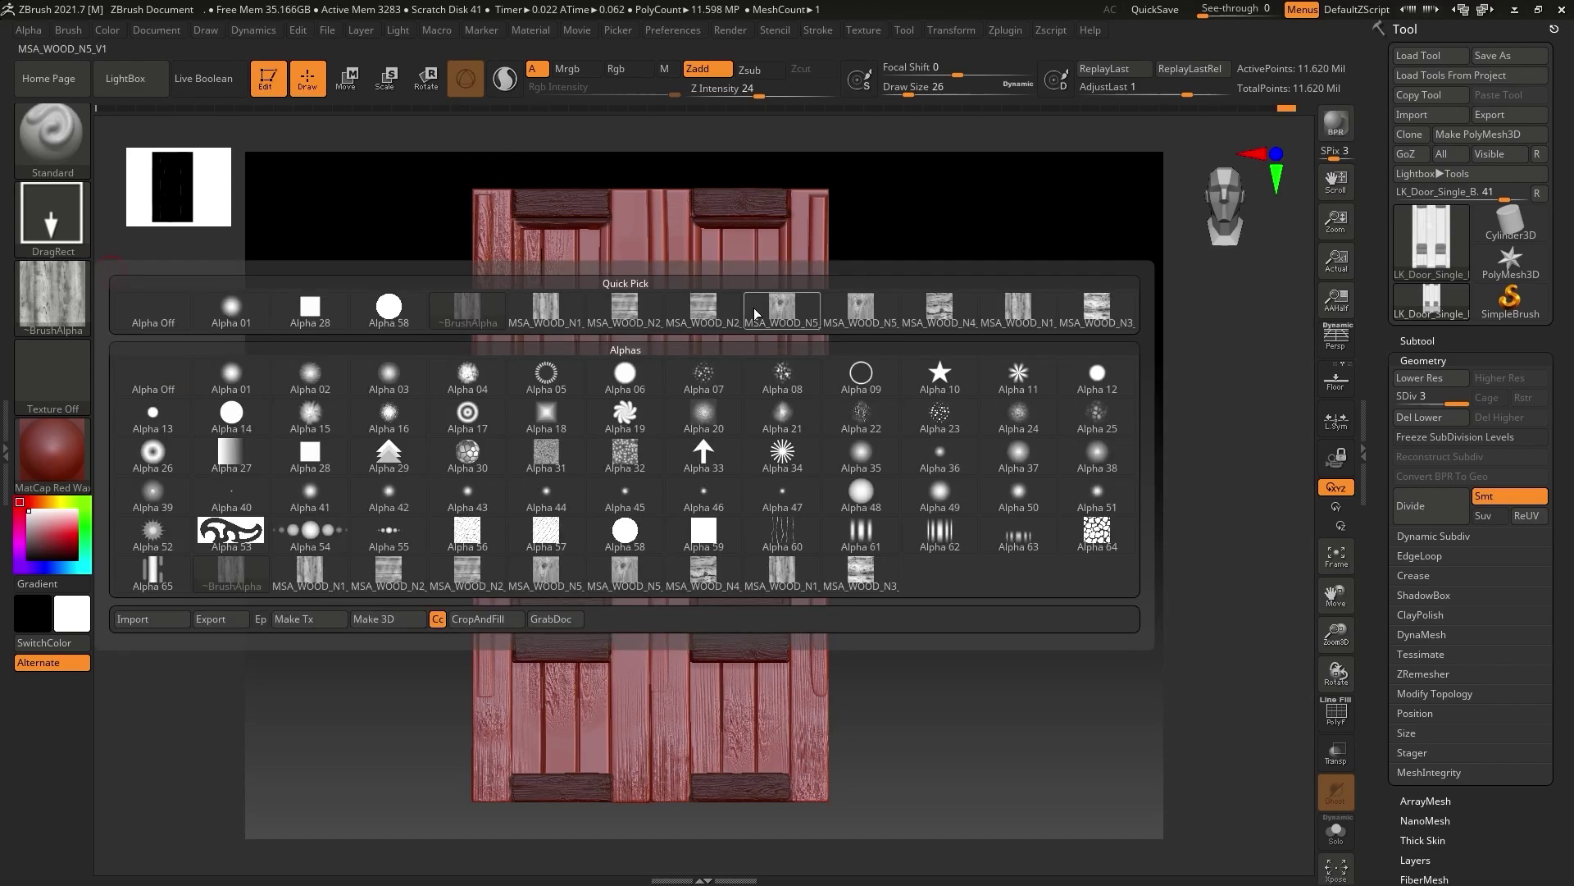
click(704, 308)
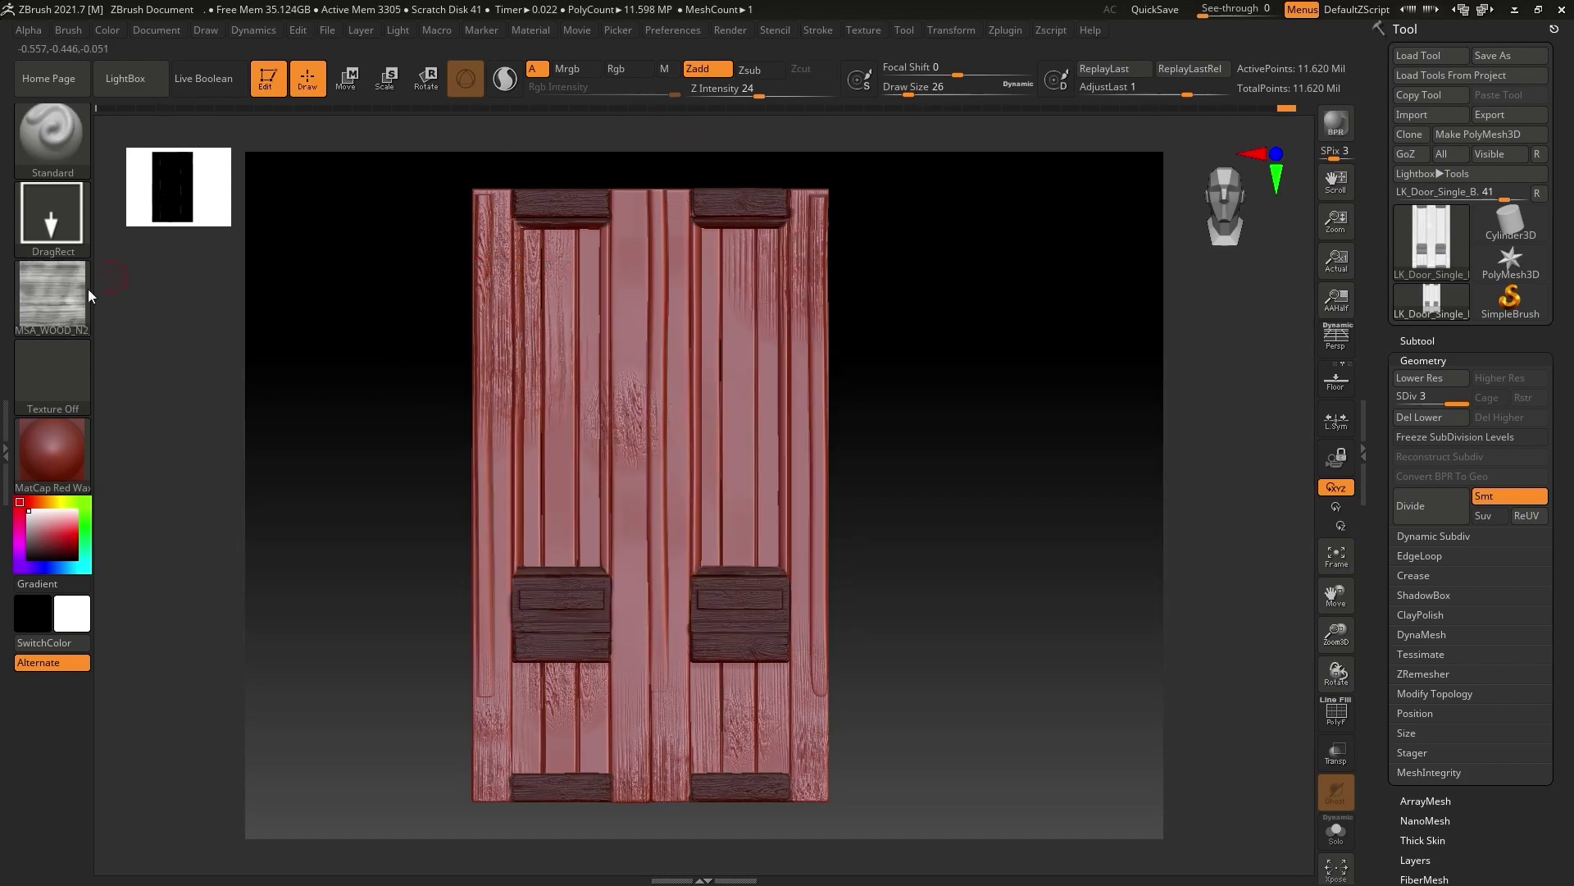
click(52, 297)
click(624, 308)
drag(736, 373, 738, 287)
drag(760, 92, 743, 91)
drag(736, 451, 734, 587)
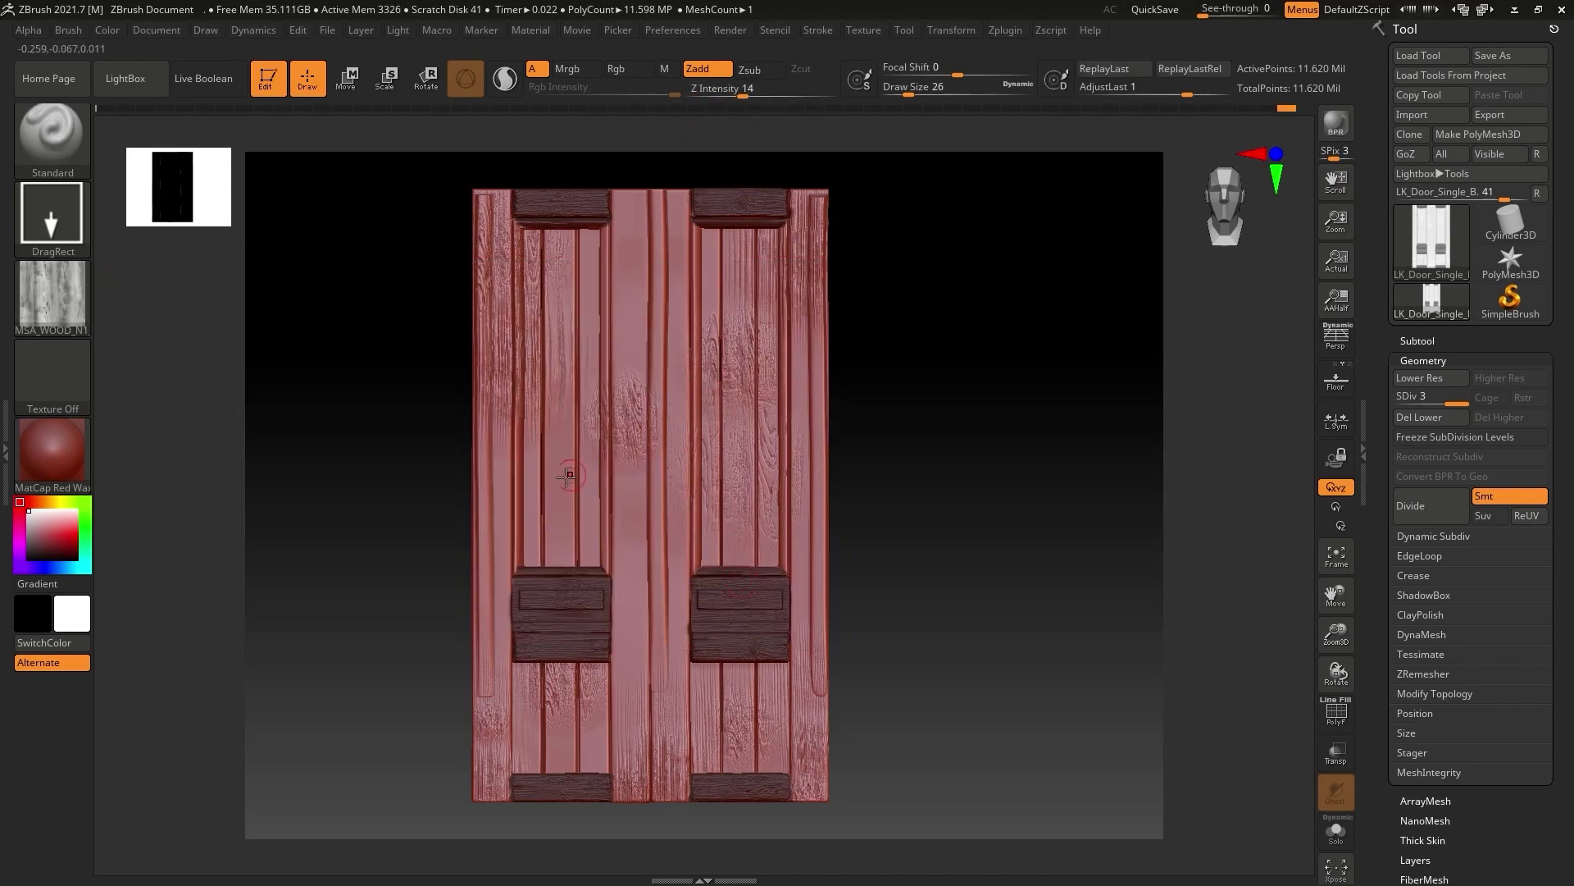
Stamp a knot onto the upper part of the middle stile with the MSA_WOOD_N5 alpha at Z Intensity 25.
click(51, 297)
click(939, 307)
drag(743, 91, 760, 92)
drag(631, 309, 636, 344)
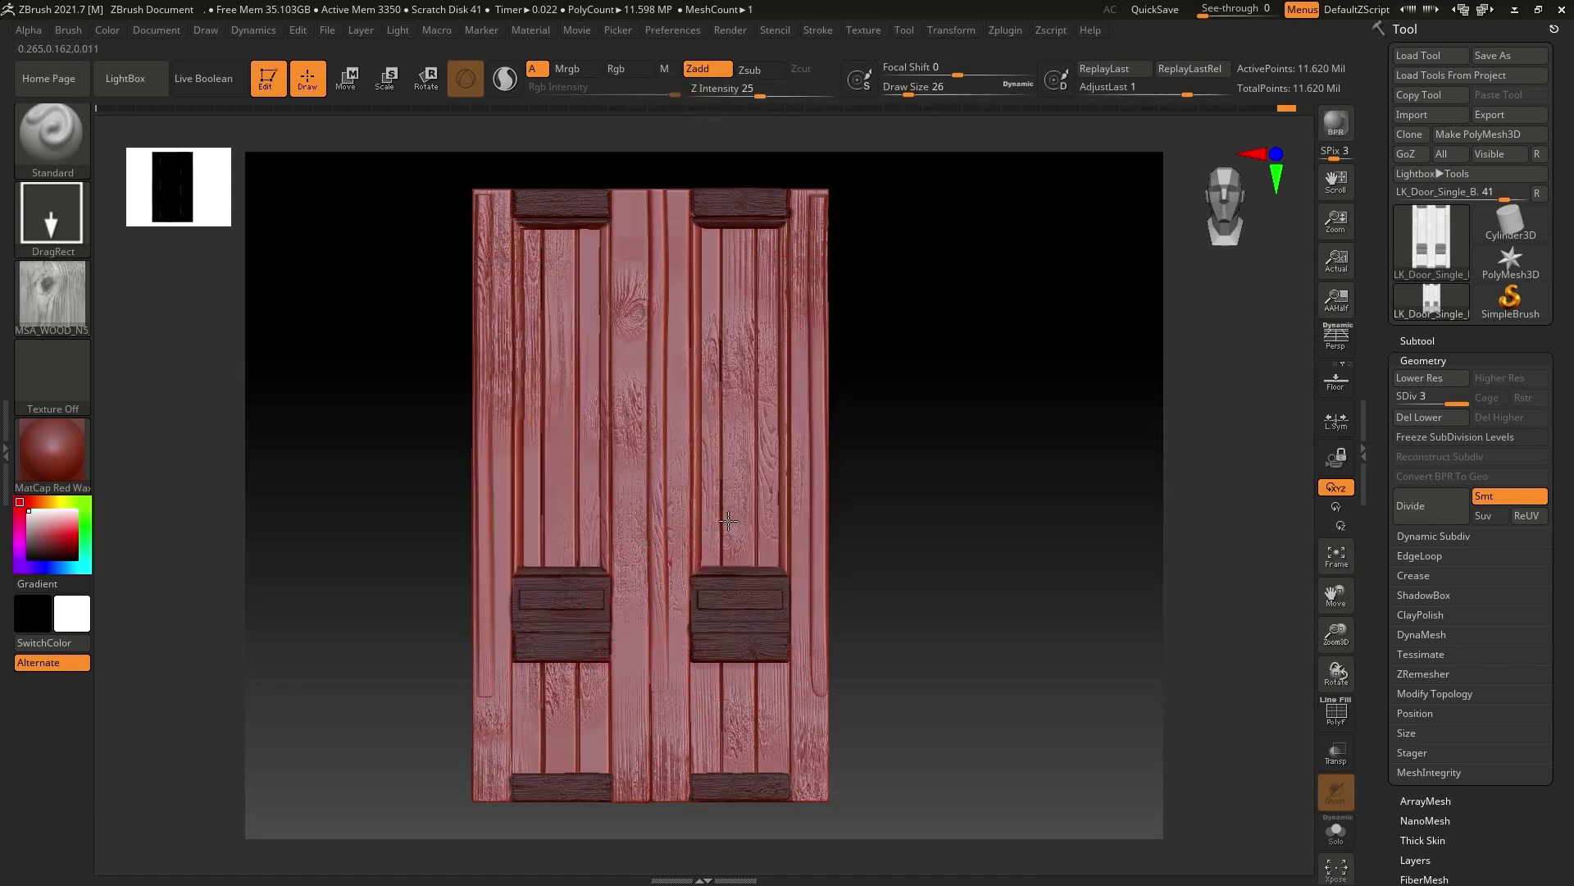
Stamp MSA_WOOD_N2 grain onto the top of the middle stile and the left stile, redoing the first stamp at lower intensity.
click(52, 297)
click(467, 307)
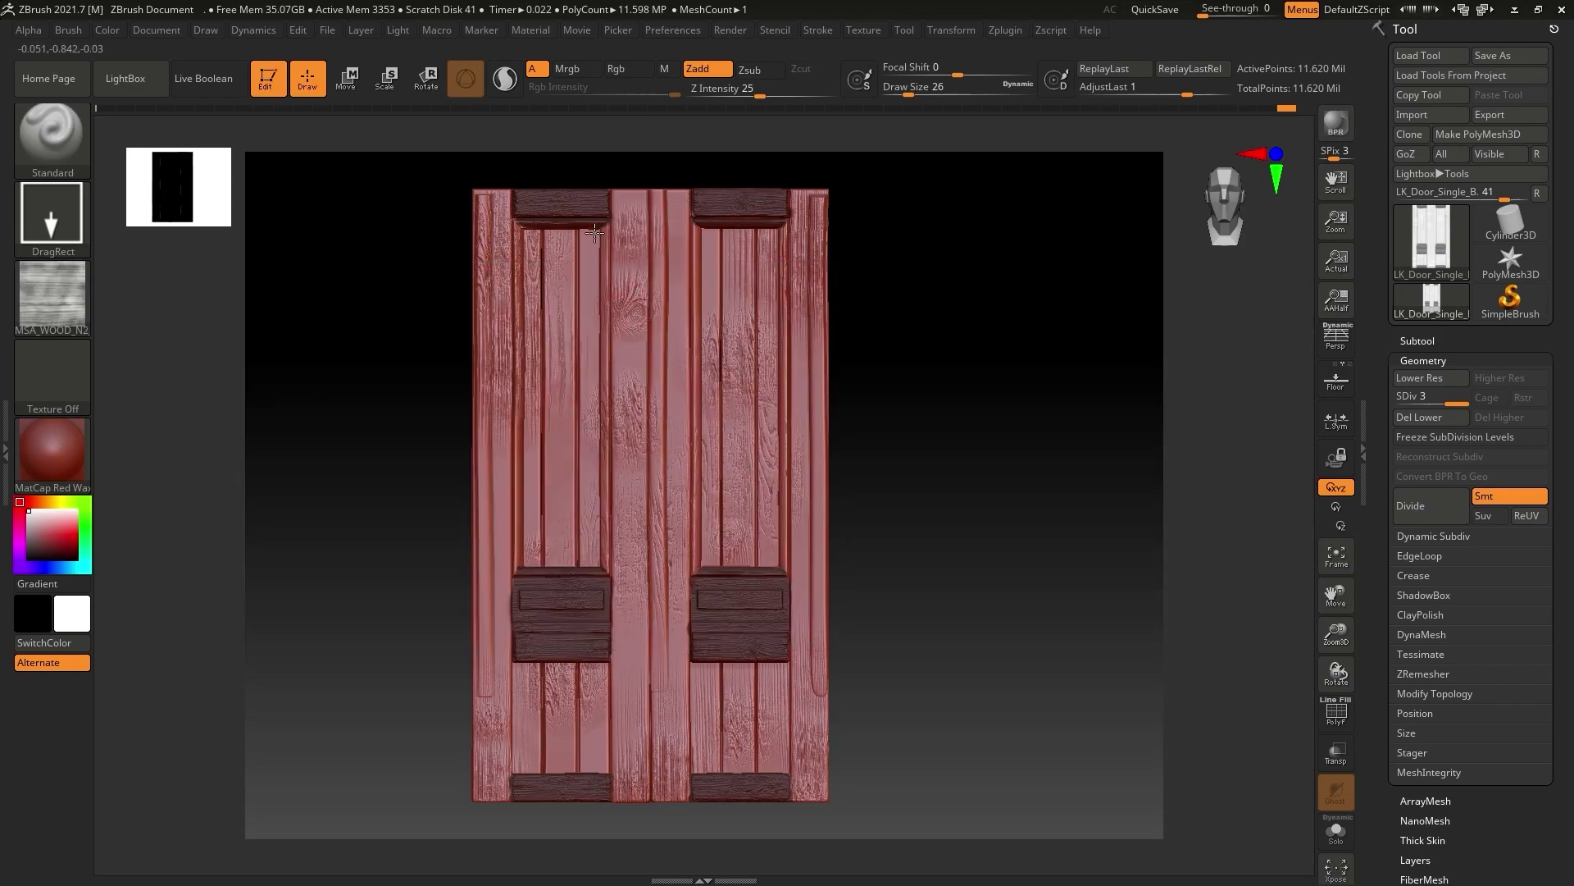
drag(645, 203, 628, 256)
key(ctrl+z)
drag(760, 92, 752, 92)
drag(629, 205, 549, 203)
drag(507, 526, 411, 514)
Fill the remaining smooth wood with MSA_WOOD_N1 grain at Z Intensity 23 and MSA_WOOD_N2 grain at Z Intensity 13.
click(37, 297)
click(1048, 304)
click(764, 92)
drag(758, 111, 750, 112)
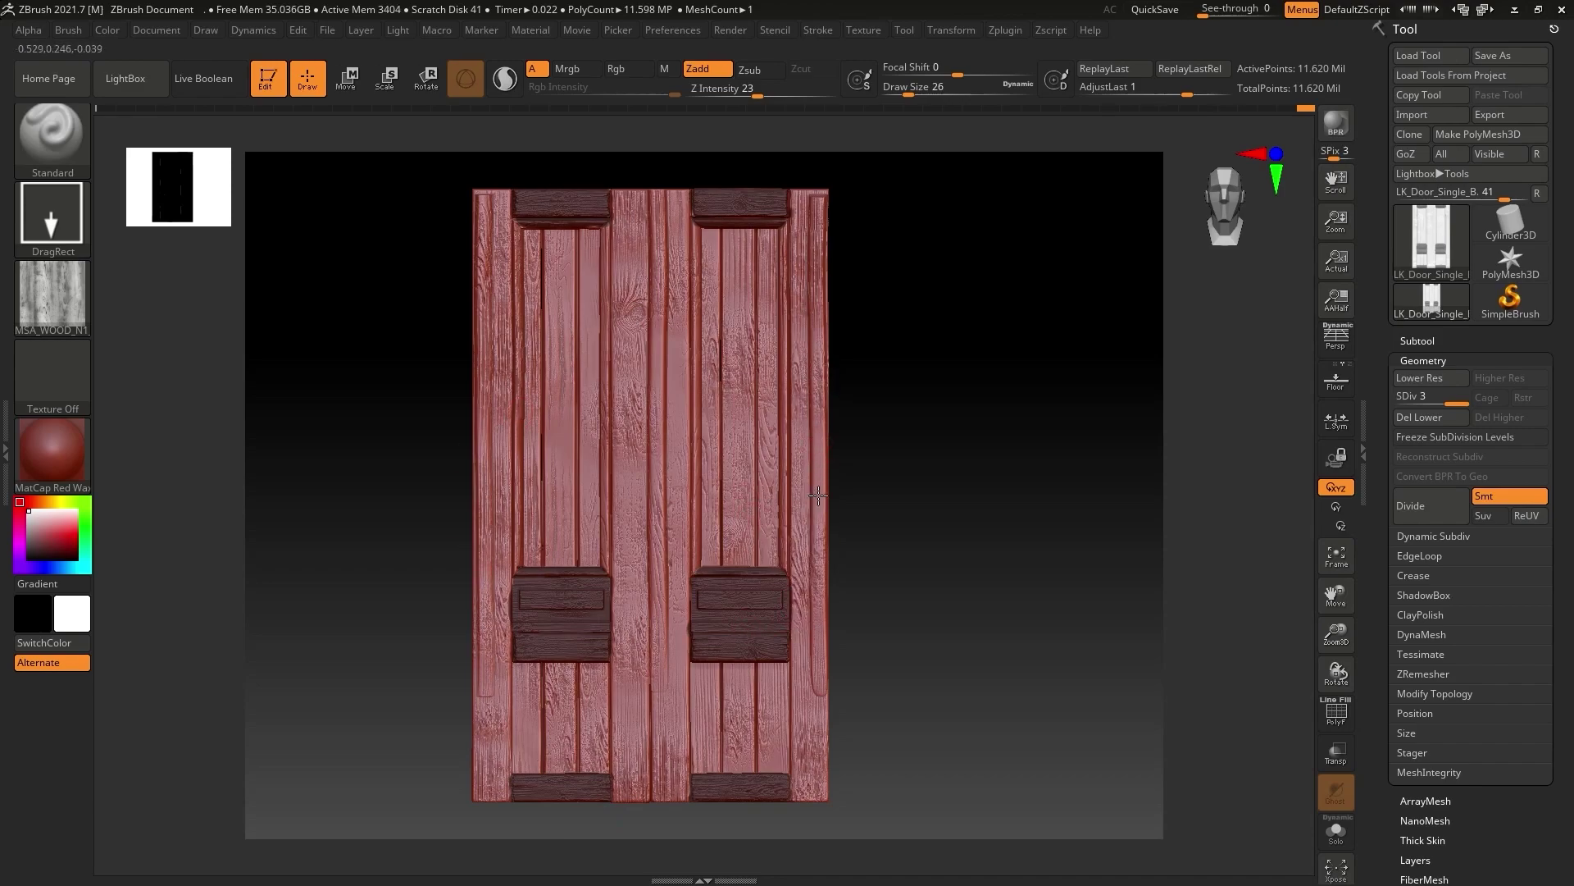
click(741, 91)
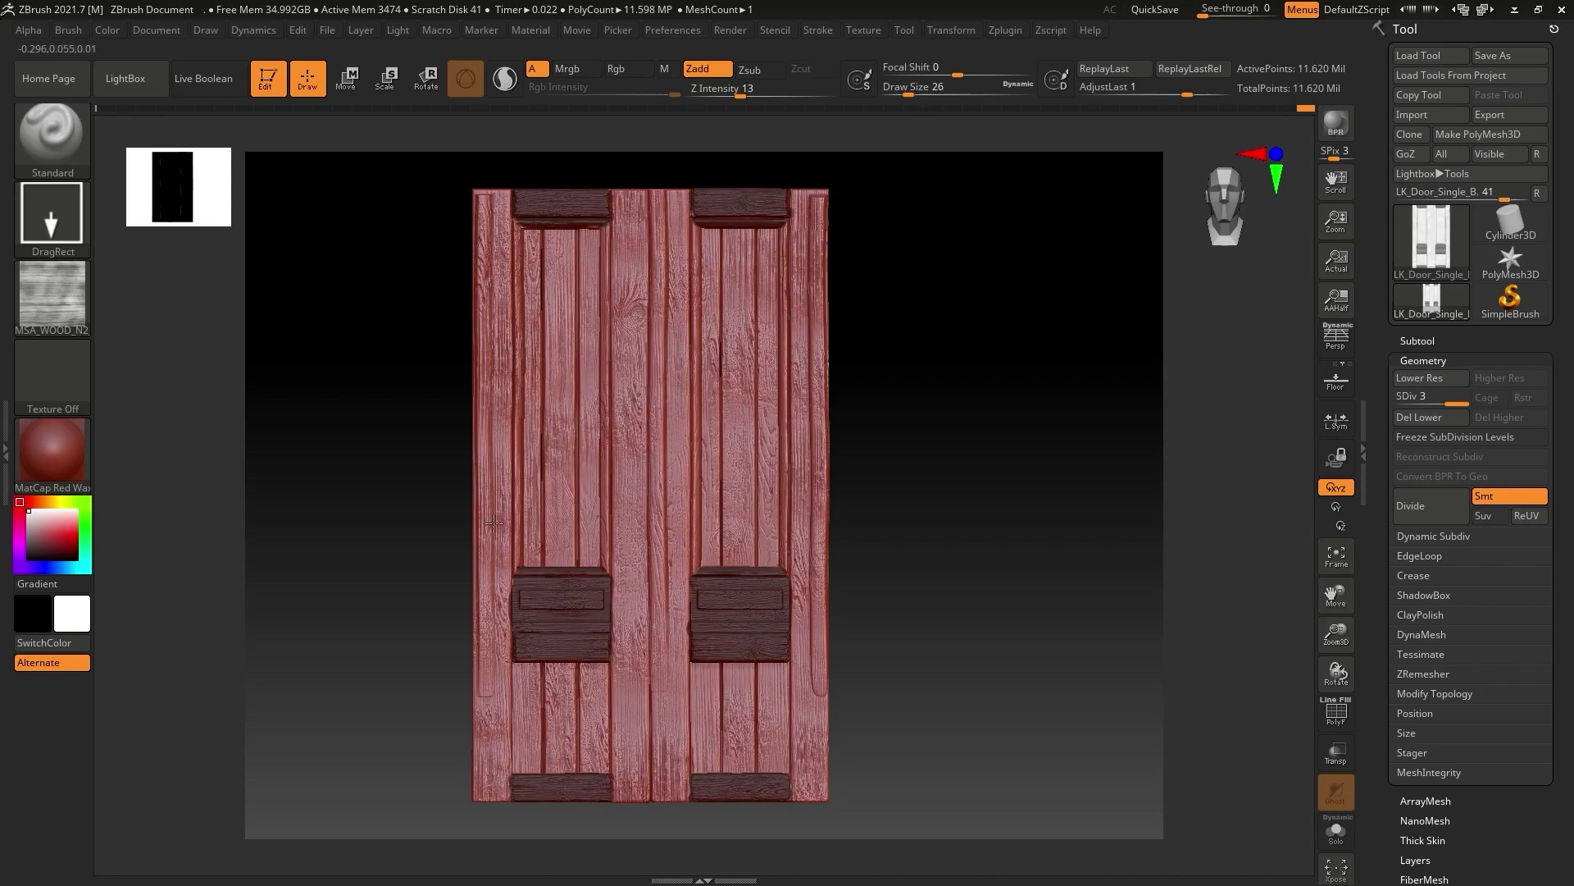
Save the door tool to a file.
alt+drag(1214, 697, 1195, 467)
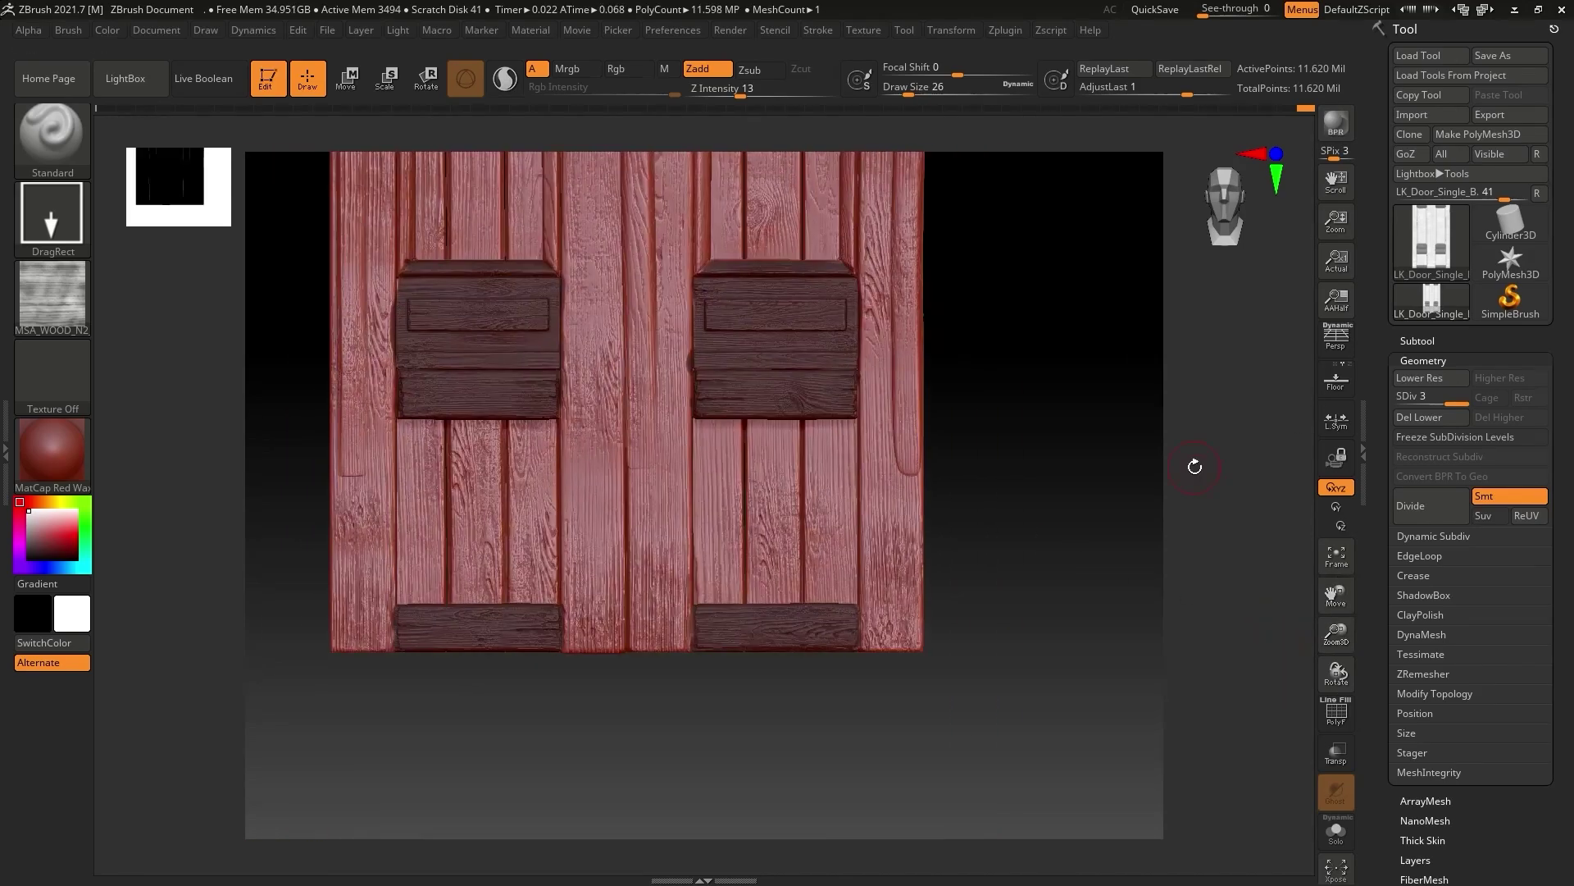
click(1509, 55)
key(Return)
Chip the bottom outer corner of the right stile with TrimSmoothBorder at Draw Sizes 6 and 5.
drag(1336, 631, 1338, 666)
drag(1336, 594, 1336, 337)
key(b)
key(t)
key(s)
drag(1336, 632, 1339, 689)
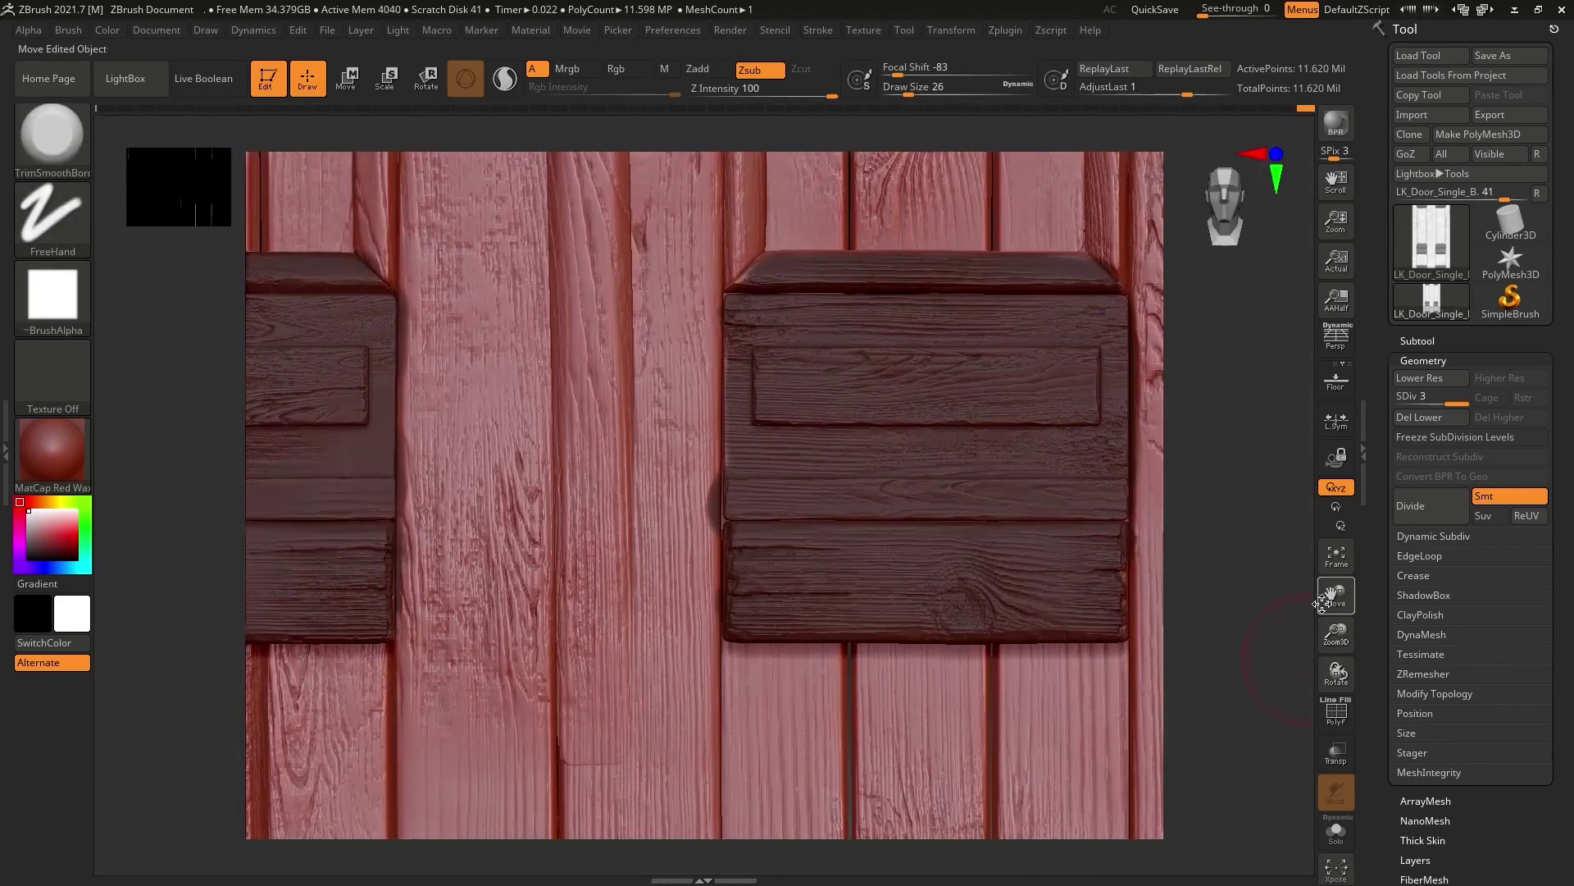
drag(1336, 595, 909, 148)
drag(1263, 664, 1214, 664)
drag(1342, 633, 1342, 689)
drag(1335, 595, 1264, 386)
drag(1230, 656, 1197, 599)
key(bracketleft)
key(bracketleft)
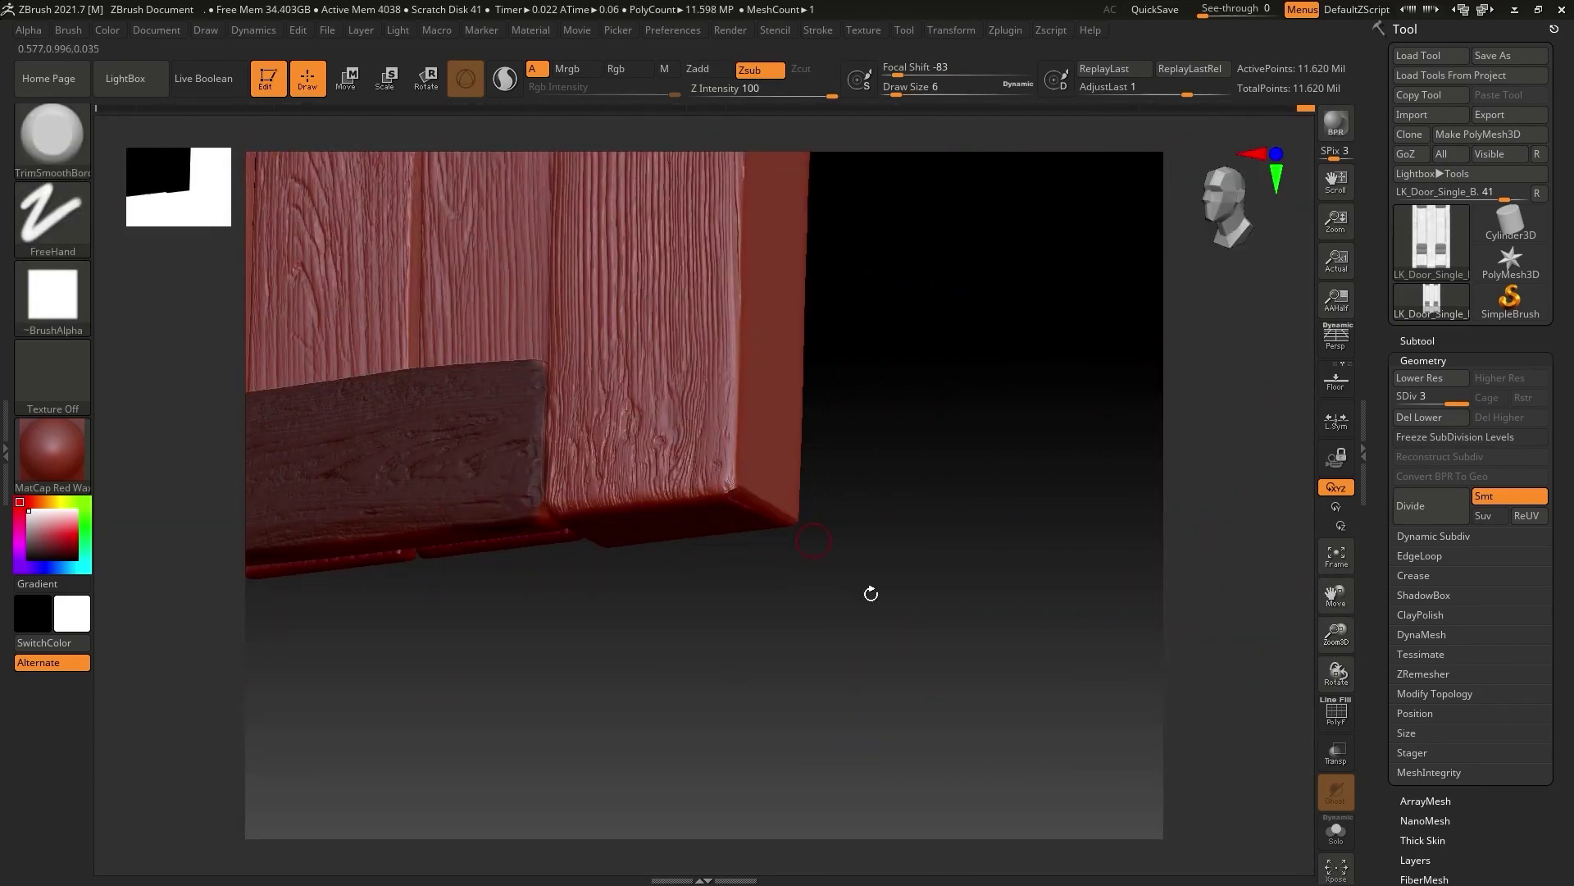
shift+drag(757, 498, 729, 498)
drag(1187, 610, 834, 581)
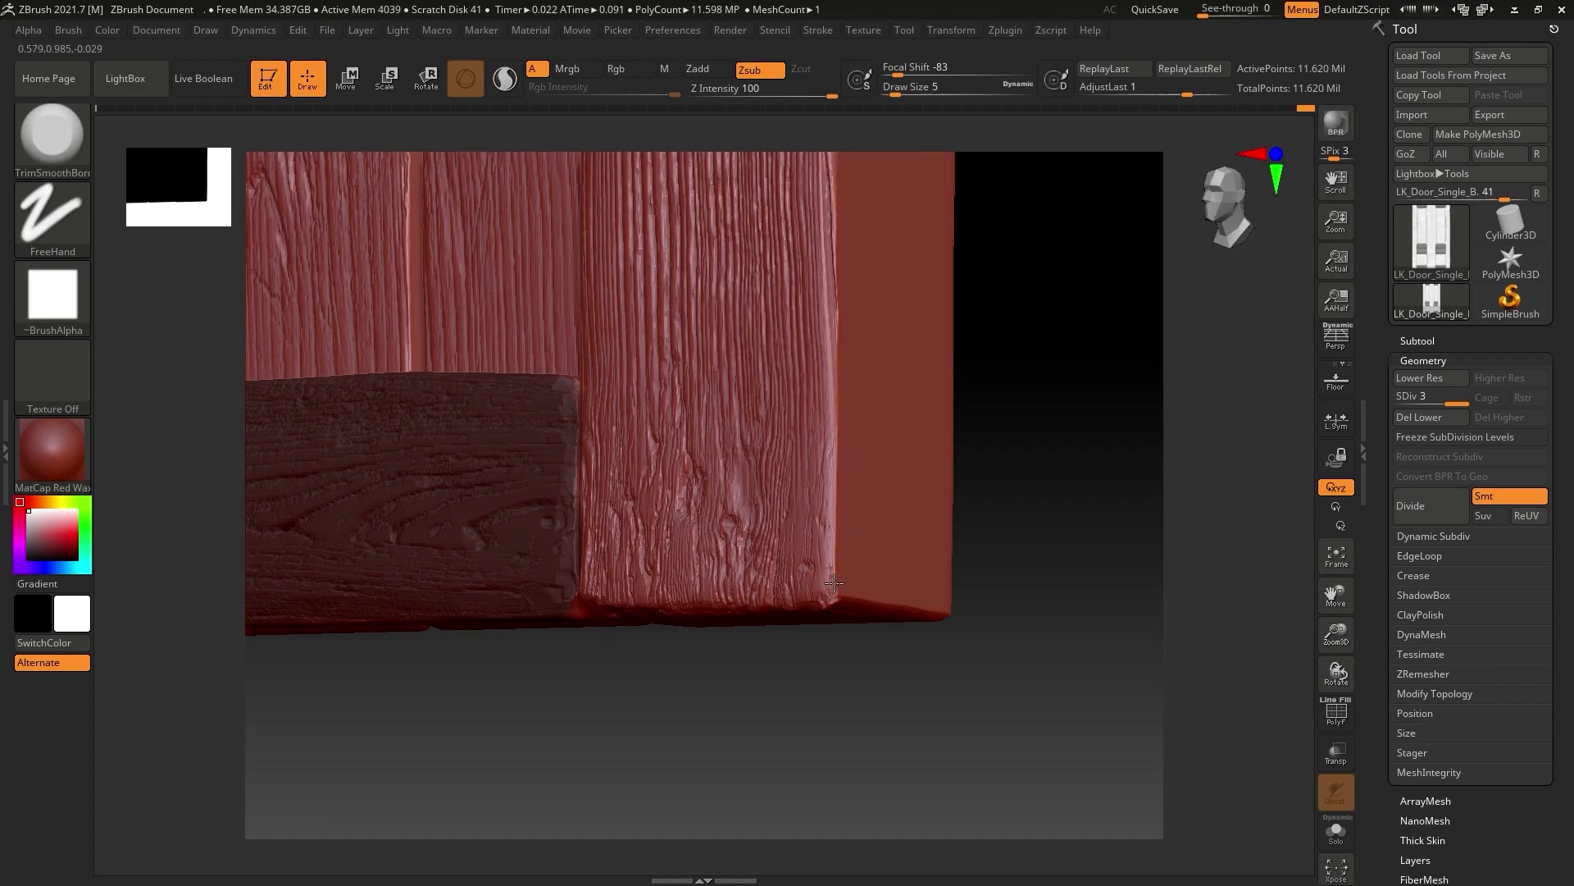
Chip the right stile's outer edge upward from its bottom corner with TrimSmoothBorder at Draw Size 3.
drag(832, 499, 833, 392)
drag(1332, 603, 1306, 869)
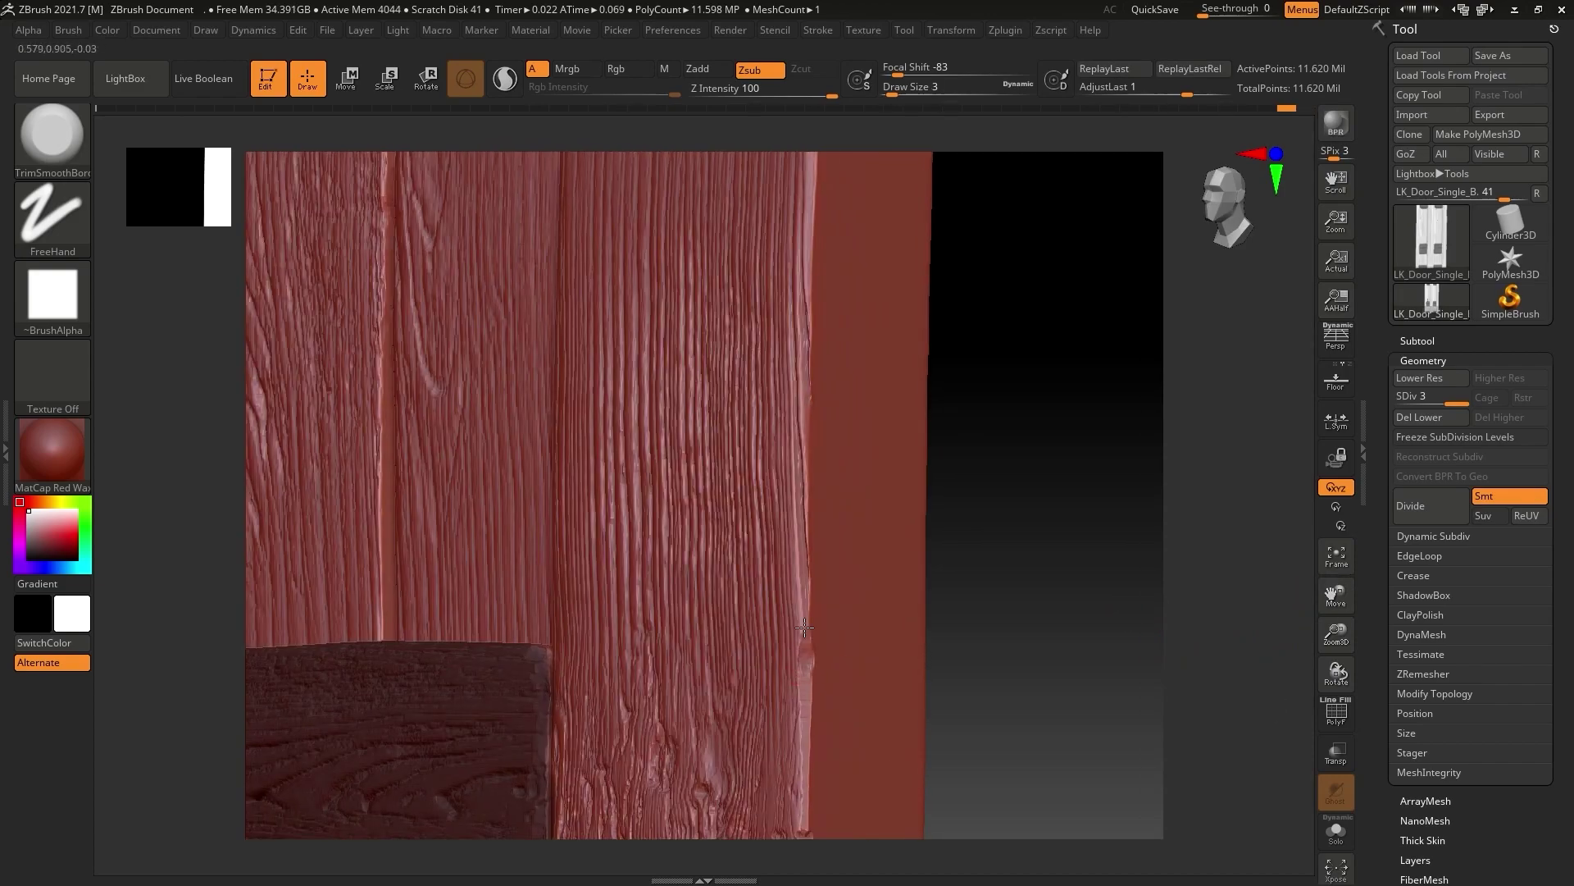
mouse_move(1100, 595)
mouse_down()
mouse_move(993, 293)
mouse_move(942, 210)
mouse_up()
drag(1084, 414, 1107, 435)
drag(941, 507, 941, 310)
mouse_move(1076, 500)
shift+mouse_down()
mouse_move(1089, 534)
mouse_move(1123, 542)
shift+mouse_up()
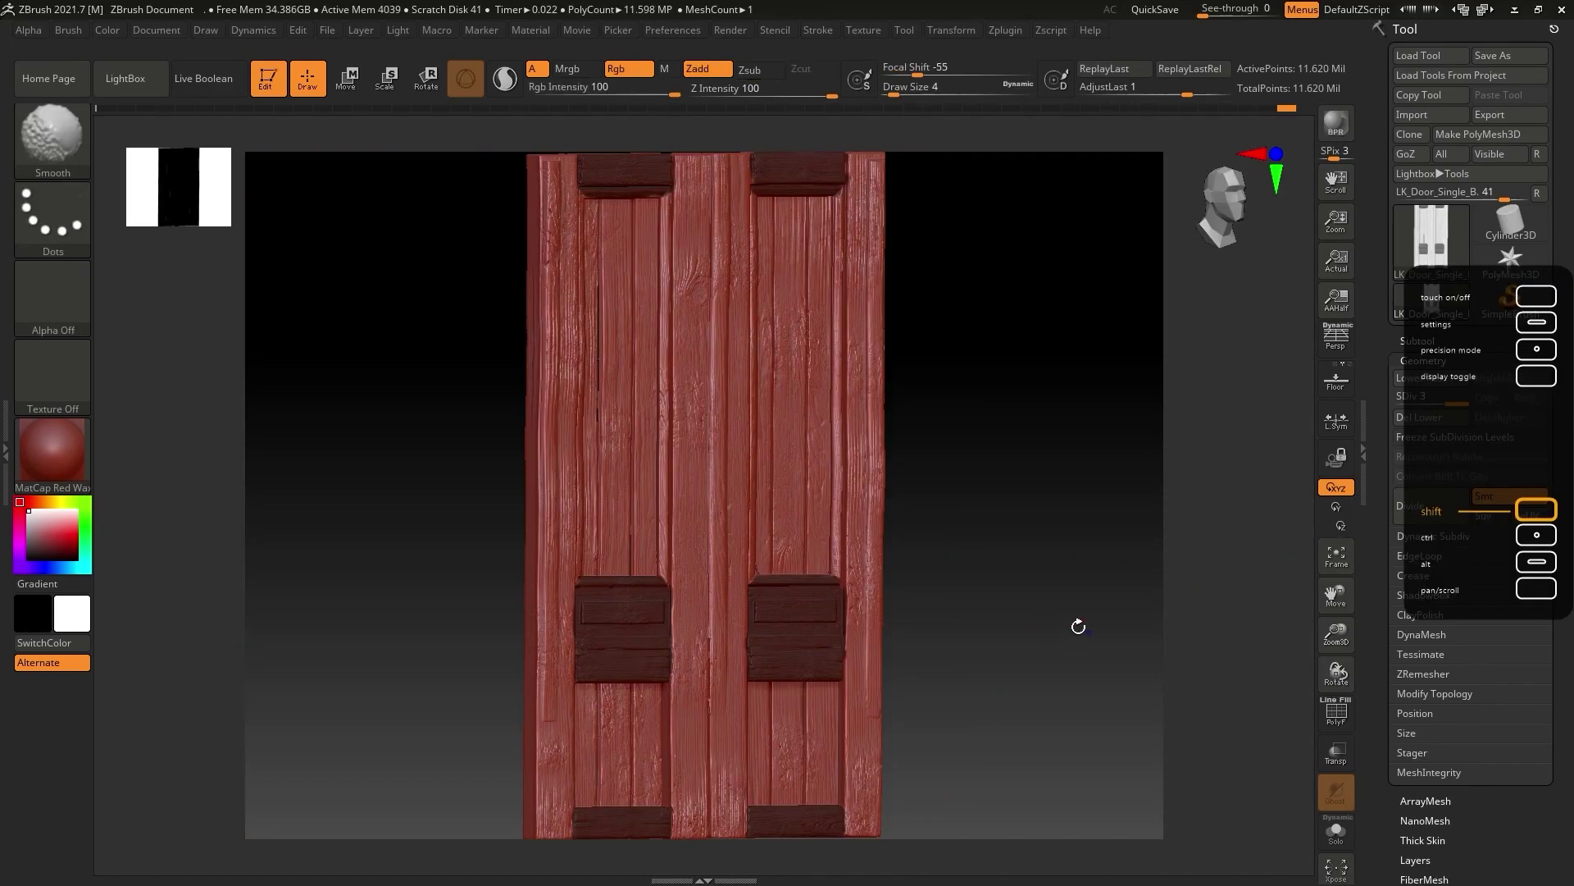
Chip the bottom edge of the right stile with TrimSmoothBorder at Draw Size 4 and undo the last stroke.
mouse_move(1079, 626)
mouse_down()
mouse_move(1318, 600)
mouse_move(1315, 618)
mouse_up()
drag(873, 696, 756, 620)
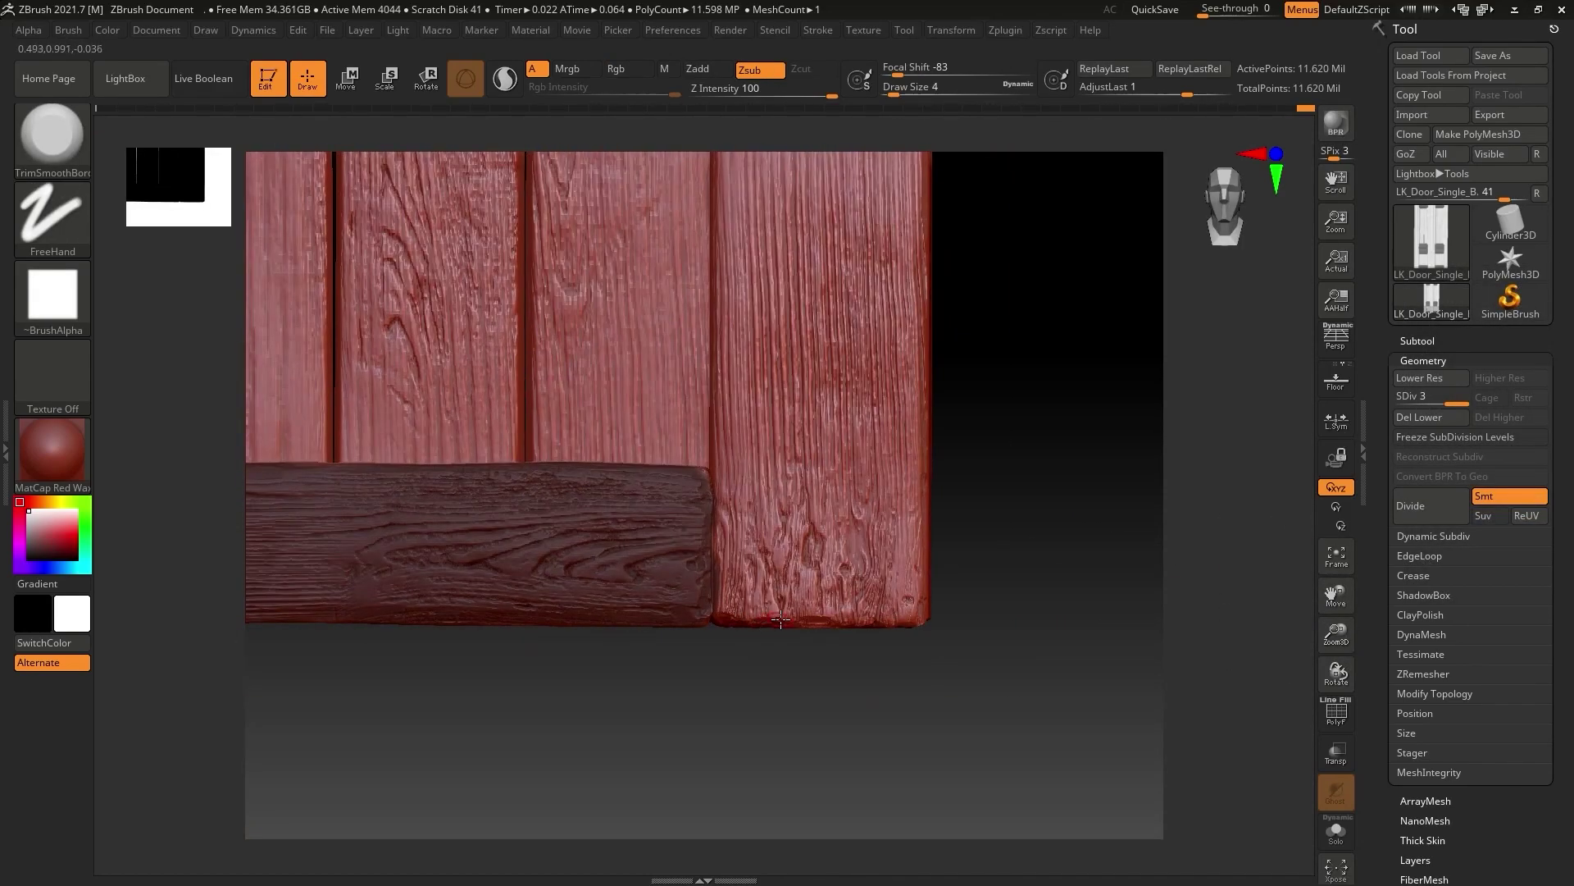
right_drag(731, 605, 643, 574)
key(ctrl+z)
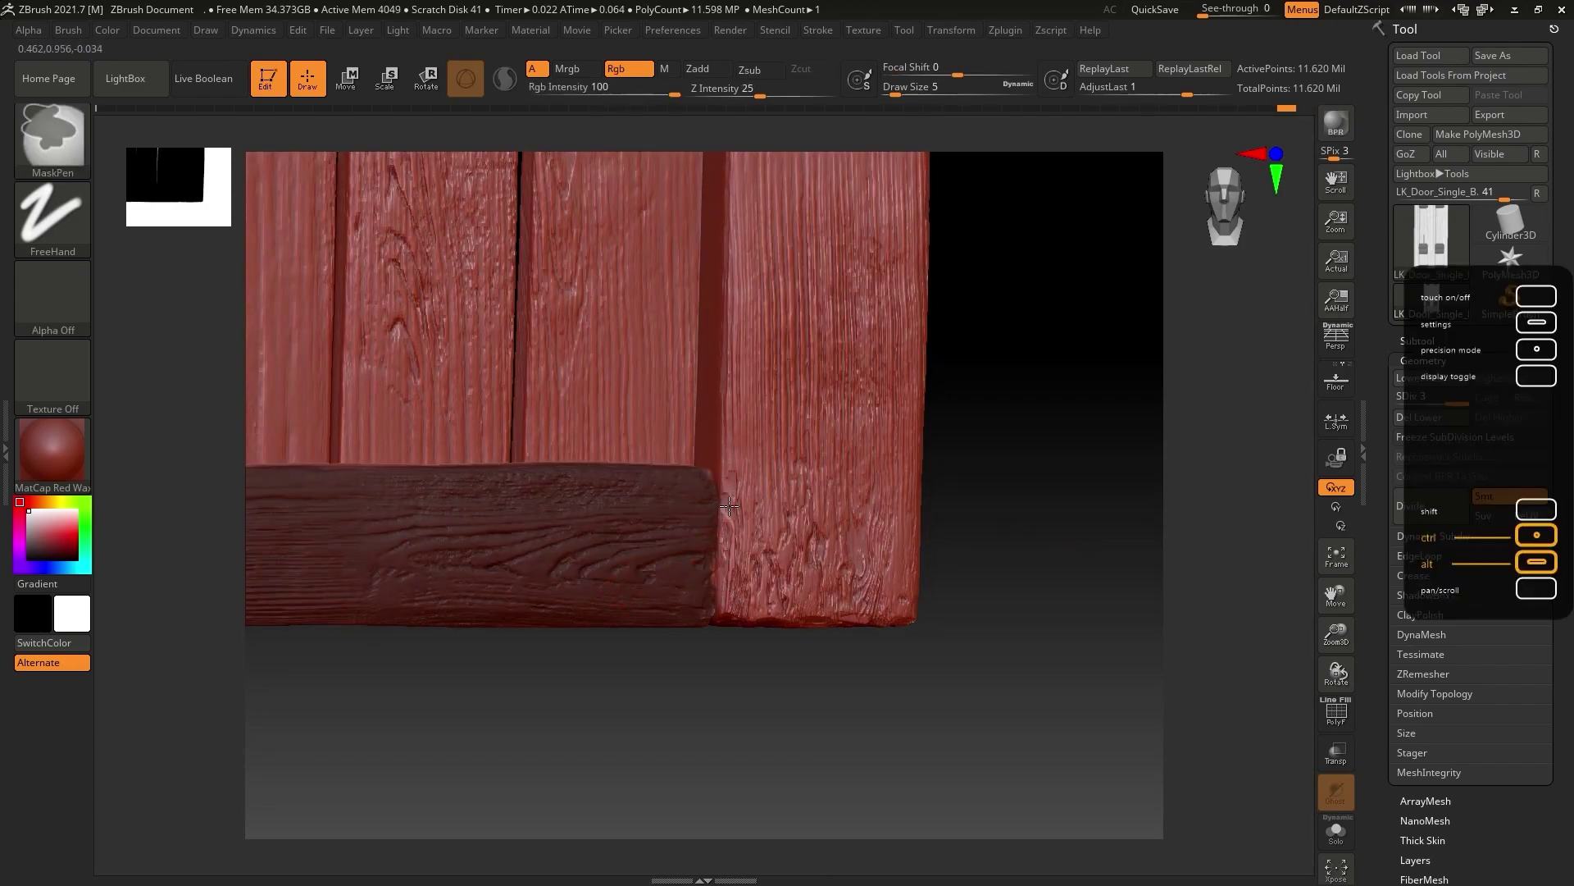
Chip the right stile's inner edge just above the bottom rail with TrimSmoothBorder at Draw Size 5.
drag(721, 455, 729, 371)
alt+drag(1137, 378, 1097, 615)
drag(680, 612, 682, 589)
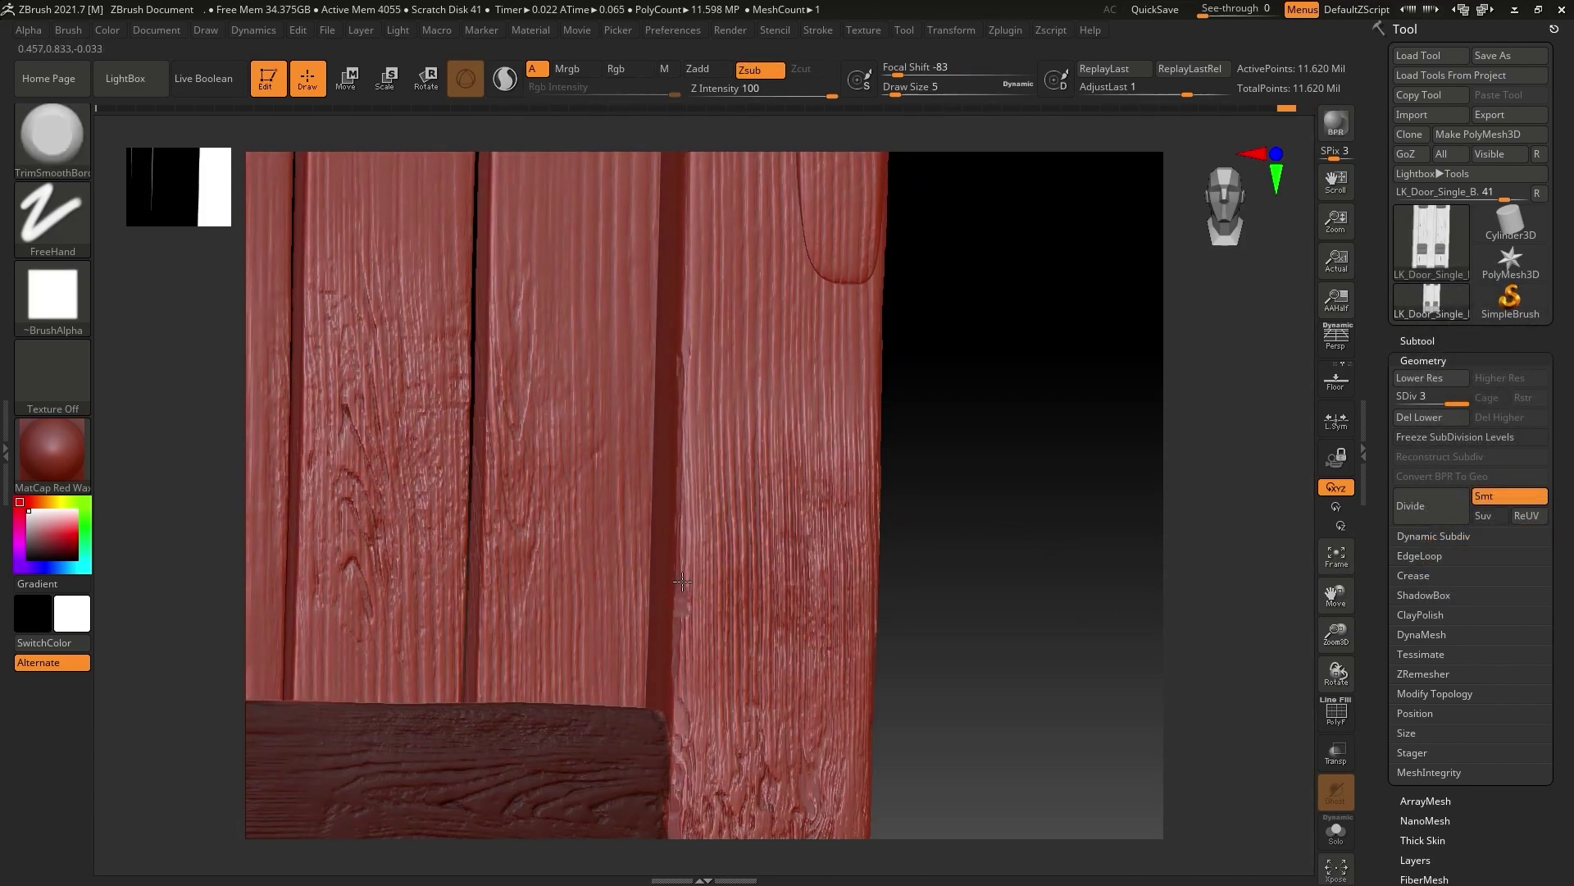
drag(682, 518, 685, 422)
shift+drag(968, 558, 1012, 569)
drag(681, 623, 682, 721)
Continue chipping the right stile's inner edge up to the right block with TrimSmoothBorder.
alt+drag(1025, 328, 1027, 592)
drag(701, 343, 696, 474)
drag(697, 392, 697, 271)
mouse_move(1304, 602)
alt+mouse_down()
mouse_move(1296, 692)
mouse_move(1213, 819)
alt+mouse_up()
shift+drag(588, 164, 574, 393)
mouse_move(1008, 156)
alt+mouse_down()
mouse_move(984, 490)
mouse_move(720, 406)
alt+mouse_up()
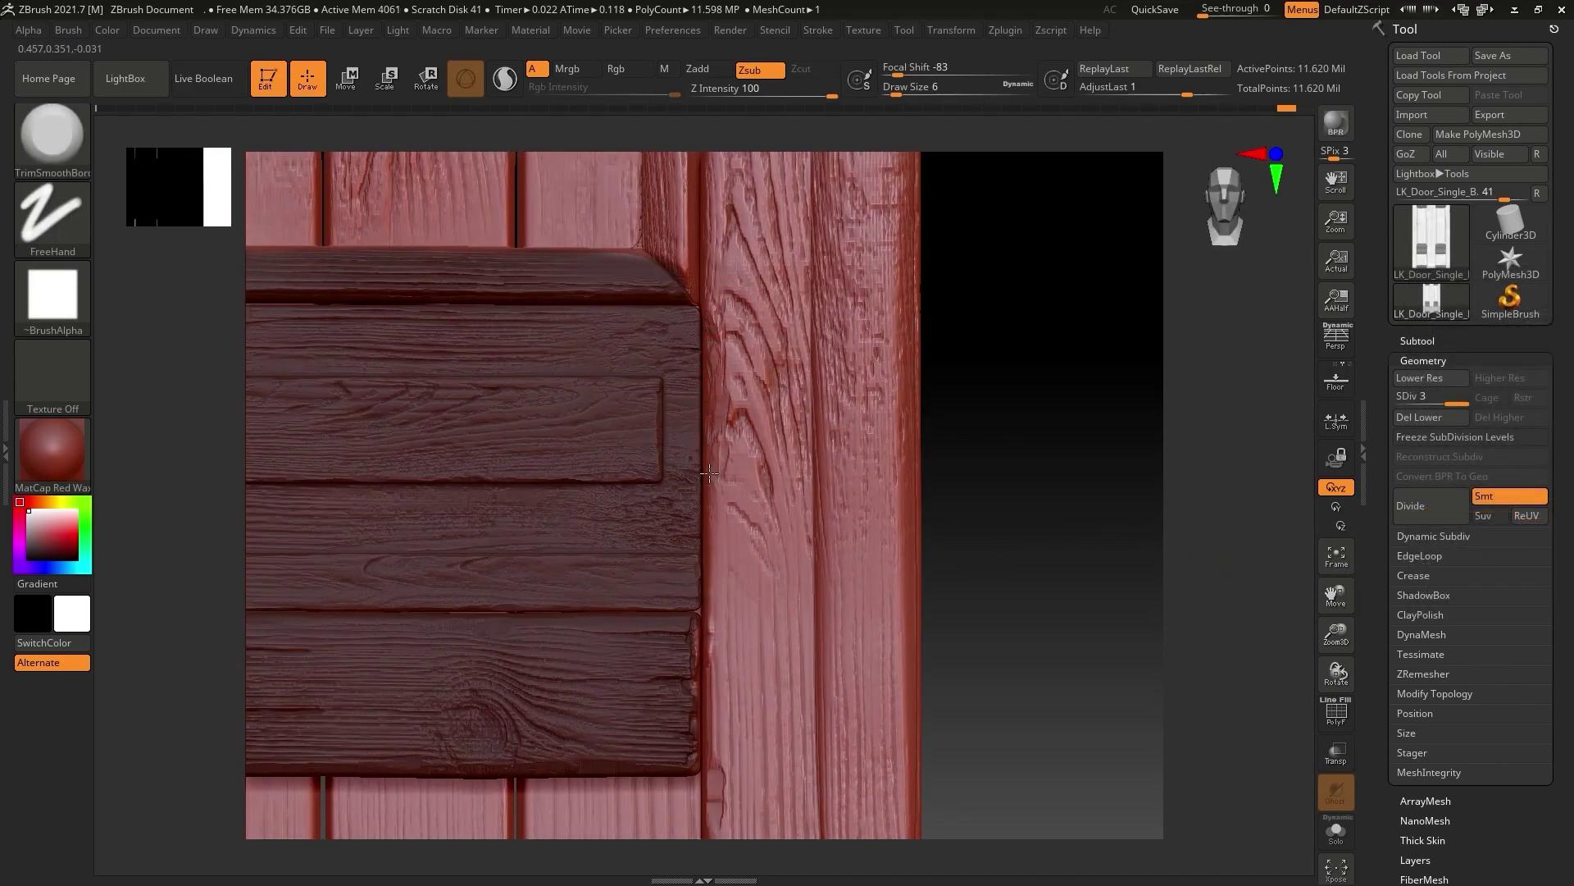
Chip the right stile's edges beside and above the right block with TrimSmoothBorder, starting at Draw Size 6.
drag(710, 617, 710, 689)
alt+drag(1245, 578, 1312, 423)
drag(788, 538, 786, 617)
drag(1051, 587, 976, 574)
drag(950, 361, 944, 550)
alt+drag(1107, 275, 973, 580)
drag(818, 467, 823, 344)
Chip the inner edge of the right stile higher up beside the upper boards with TrimSmoothBorder.
mouse_move(1057, 566)
mouse_down()
mouse_move(1301, 587)
mouse_move(1107, 574)
mouse_up()
alt+drag(1107, 295, 943, 607)
drag(659, 484, 662, 418)
drag(779, 484, 945, 489)
ctrl+right_drag(945, 488, 833, 579)
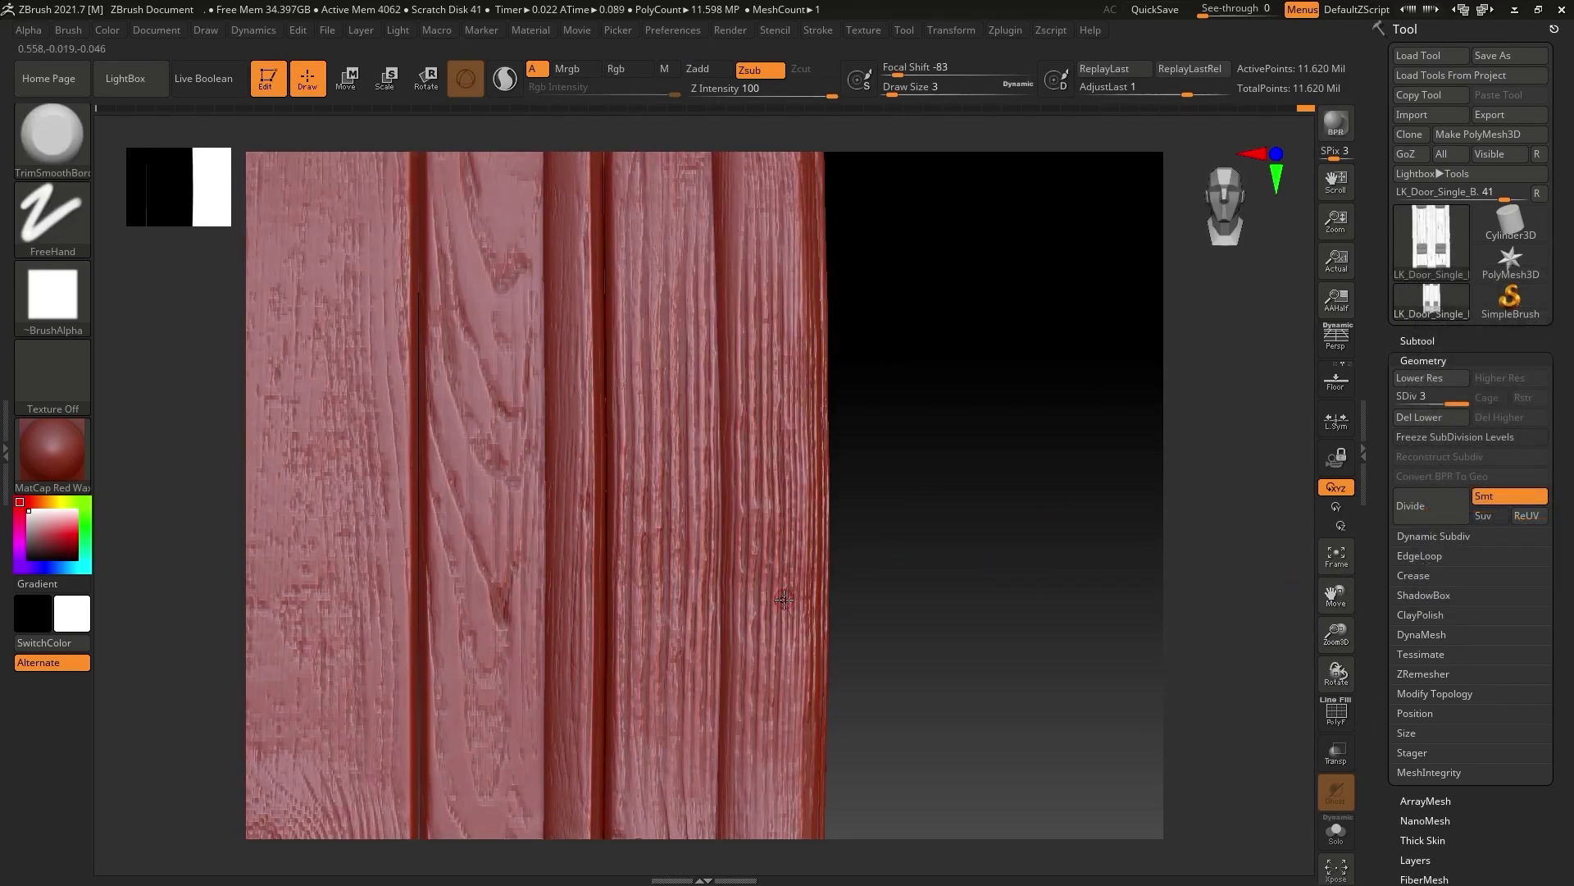
Chip the raised strip's edges along the upper right stile at Draw Size 3 and undo the last stroke.
drag(732, 249, 721, 628)
alt+drag(963, 287, 984, 788)
drag(783, 173, 794, 258)
alt+drag(951, 230, 943, 845)
key(ctrl+z)
Chip the raised strip's edge on the upper right stile and the stile's inner top corner beside the top rail.
shift+right_drag(648, 541, 674, 537)
drag(879, 454, 861, 483)
right_drag(776, 579, 918, 579)
drag(750, 582, 755, 574)
mouse_move(1213, 604)
shift+mouse_down()
mouse_move(1255, 604)
mouse_move(1296, 242)
shift+mouse_up()
shift+drag(695, 324, 695, 279)
drag(693, 177, 689, 199)
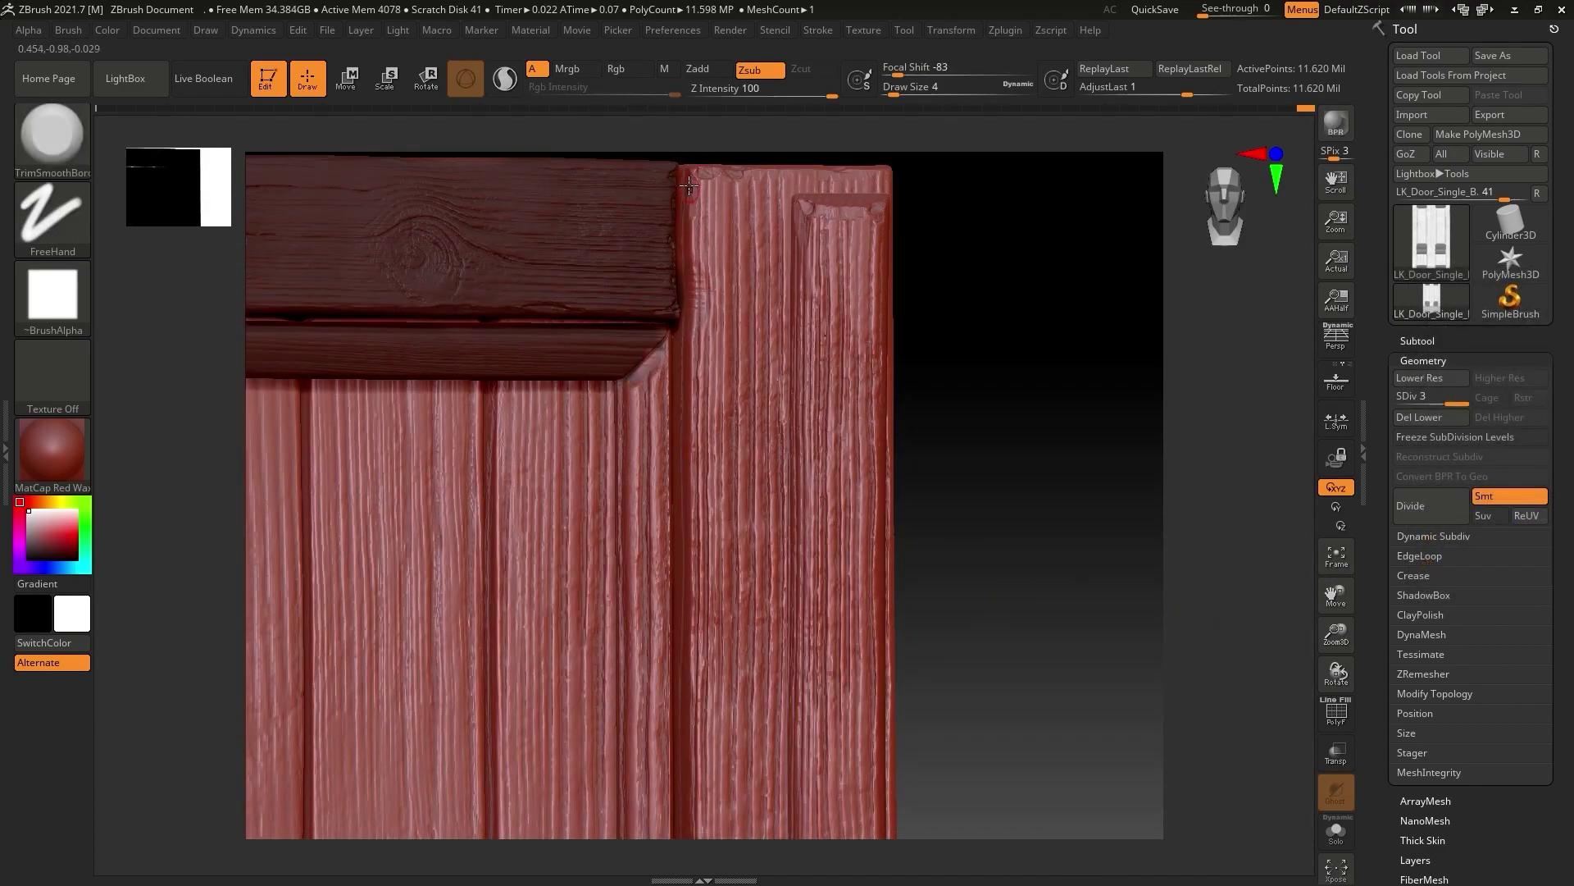
Chip the right stile's inner edge beside the upper boards with TrimSmoothBorder at Draw Size 5.
alt+drag(1276, 560, 1387, 398)
drag(805, 507, 803, 475)
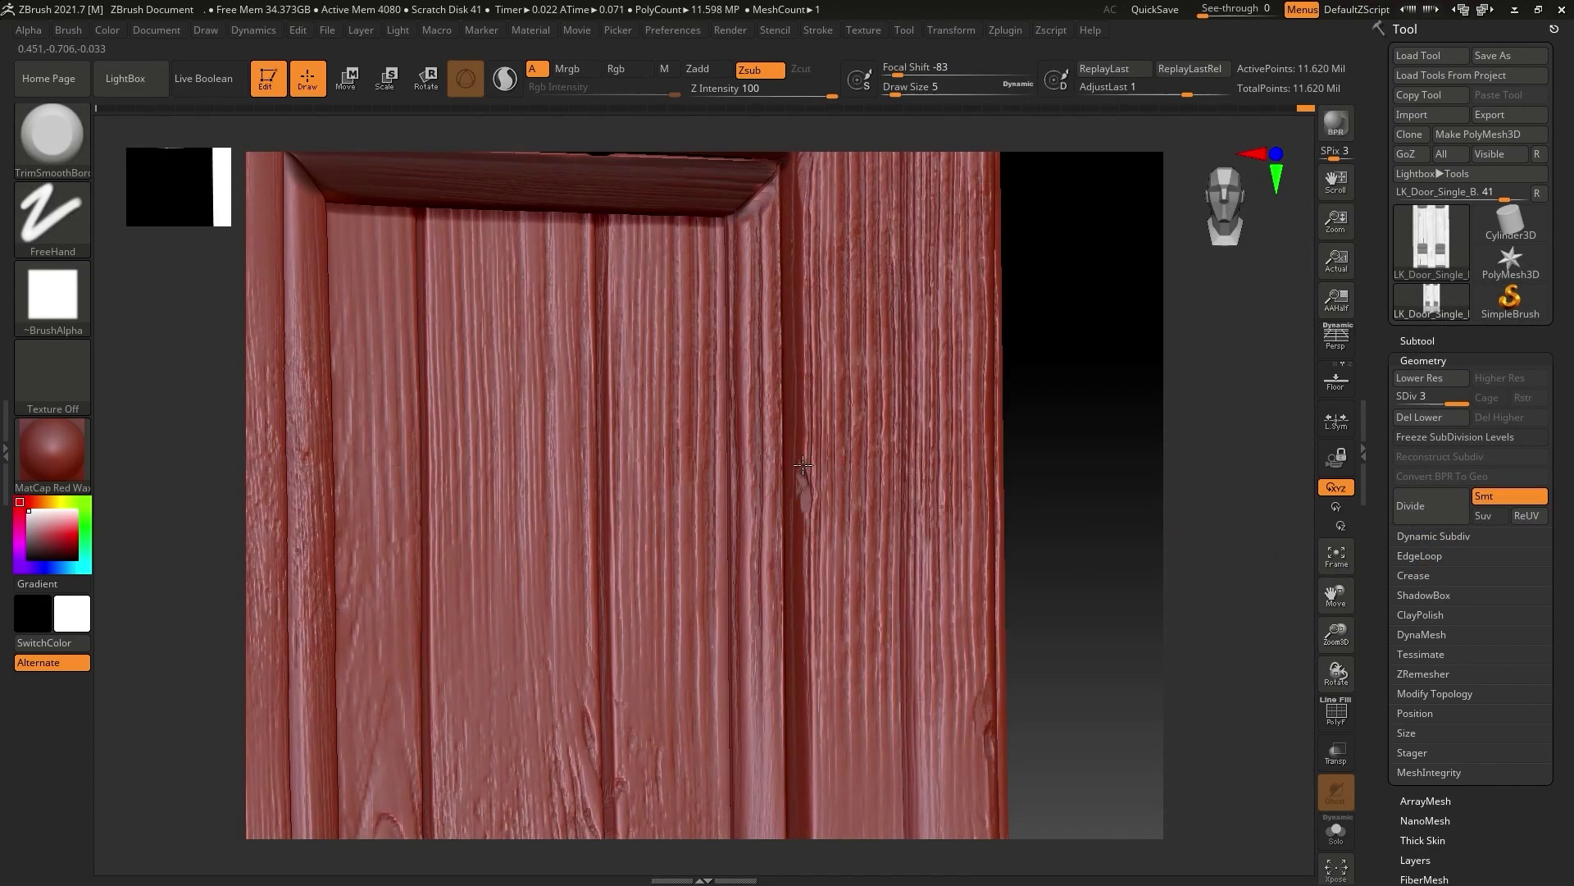
drag(806, 375, 805, 274)
drag(807, 455, 807, 402)
alt+drag(1090, 509, 1090, 75)
drag(815, 535, 816, 475)
drag(812, 283, 813, 193)
Continue chipping the right stile's inner edge down past the moulding to beside the right block at Draw Size 5.
alt+right_drag(809, 729, 895, 487)
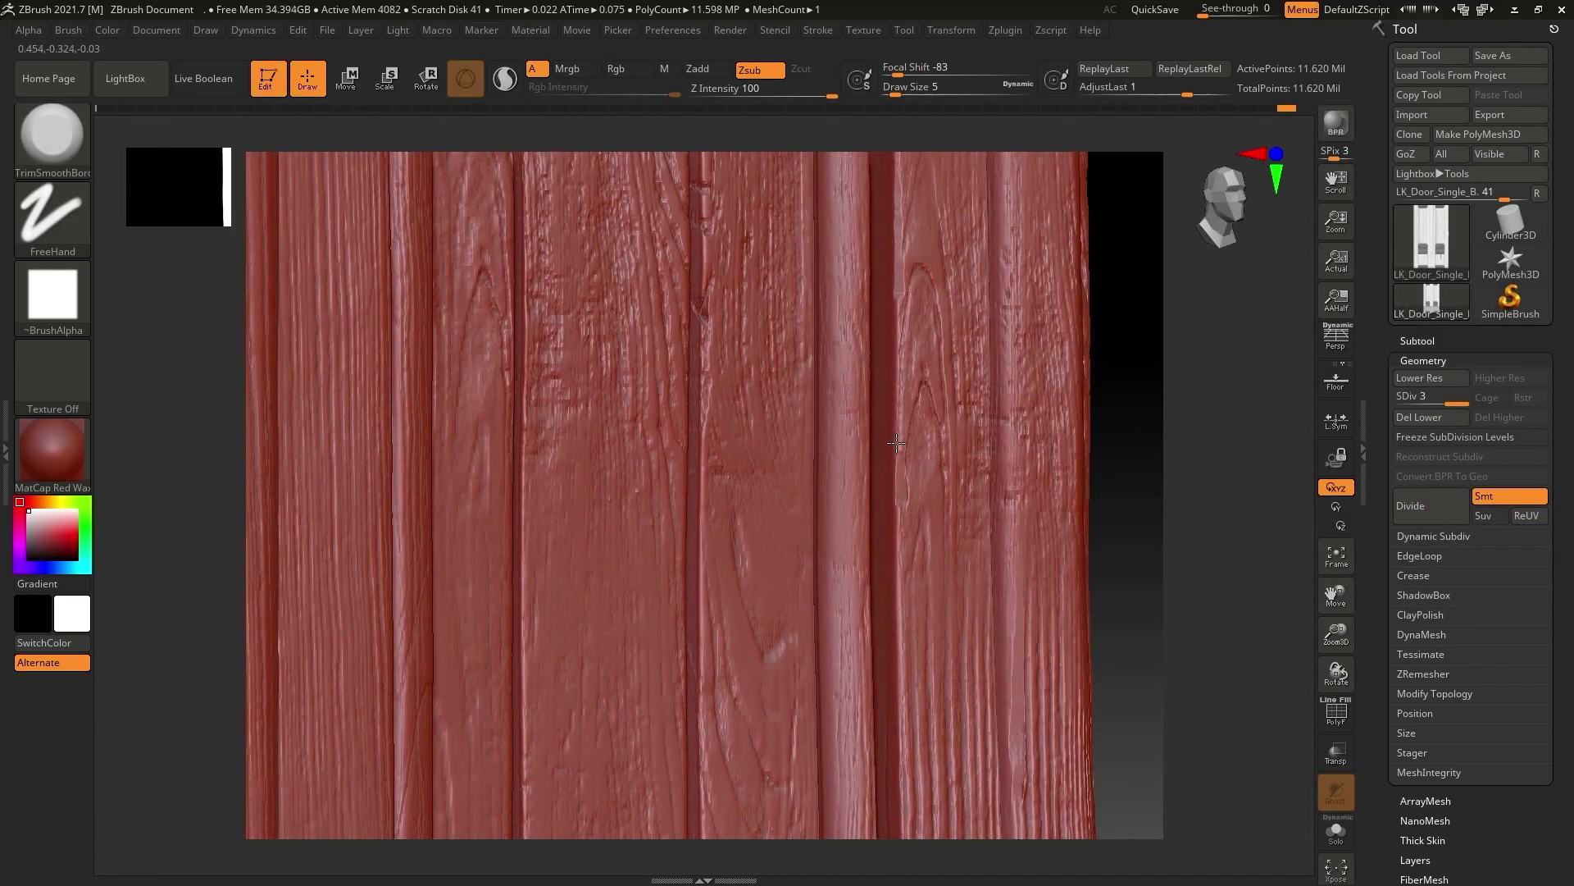
alt+drag(1307, 580, 1358, 260)
drag(947, 289, 951, 185)
alt+drag(1242, 838, 1247, 408)
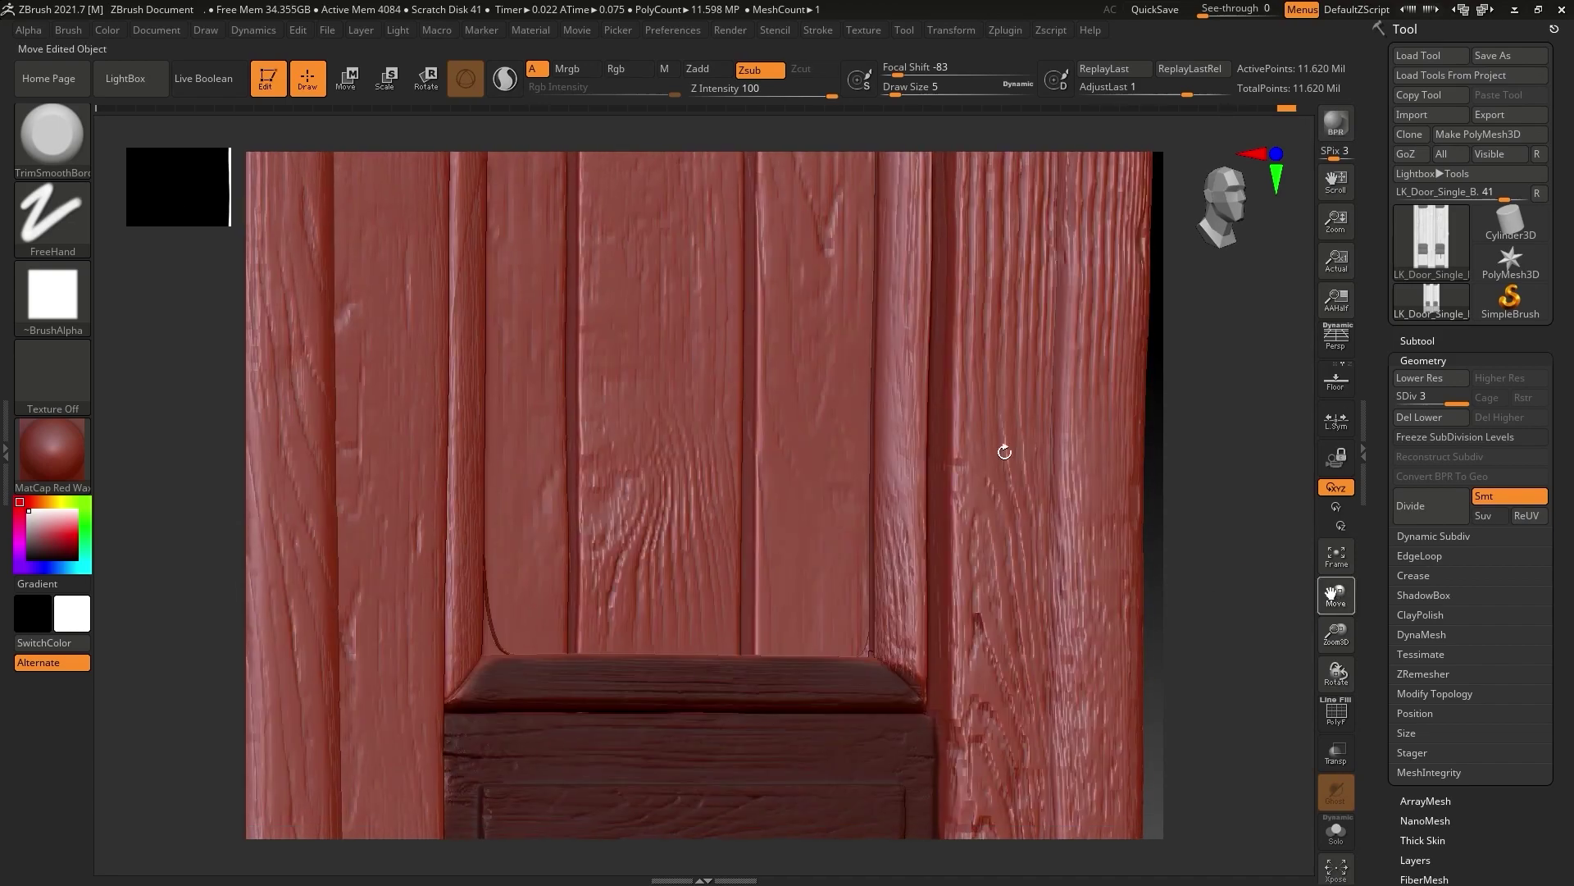
drag(955, 615, 959, 711)
alt+right_drag(961, 770, 900, 365)
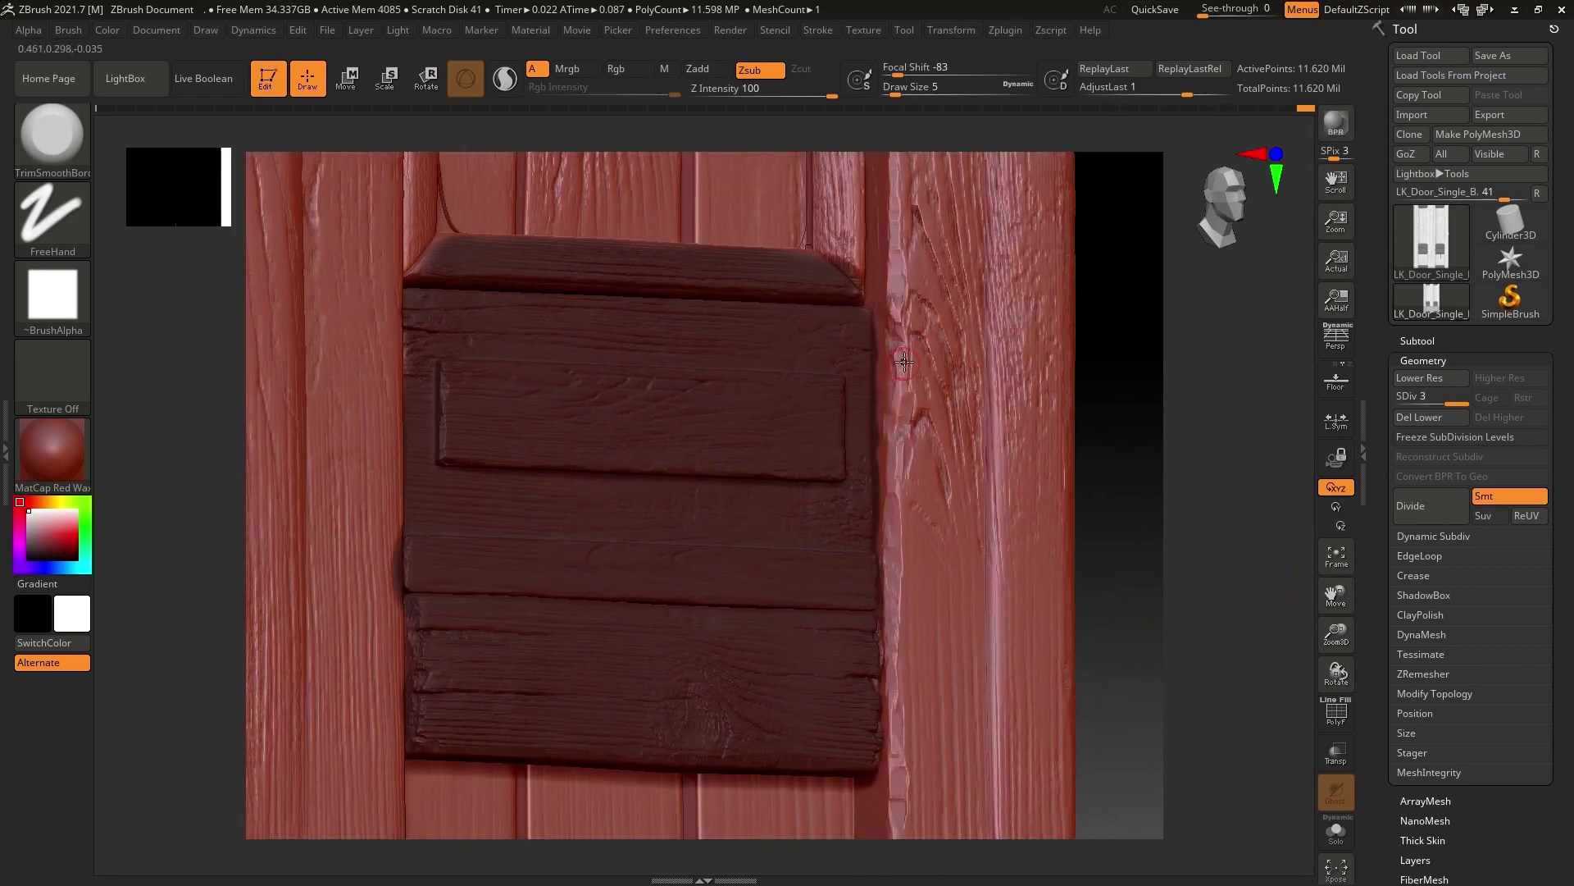
drag(901, 427, 897, 352)
Chip the rounded lower end and outer edge of the right stile's raised strip at Draw Size 3.
mouse_move(976, 418)
right_down()
mouse_move(1121, 544)
mouse_move(1099, 686)
mouse_move(1071, 641)
right_up()
drag(1336, 632, 1039, 399)
mouse_move(1048, 445)
ctrl+right_down()
mouse_move(1283, 552)
mouse_move(1091, 624)
mouse_move(902, 722)
ctrl+right_up()
drag(902, 721, 853, 722)
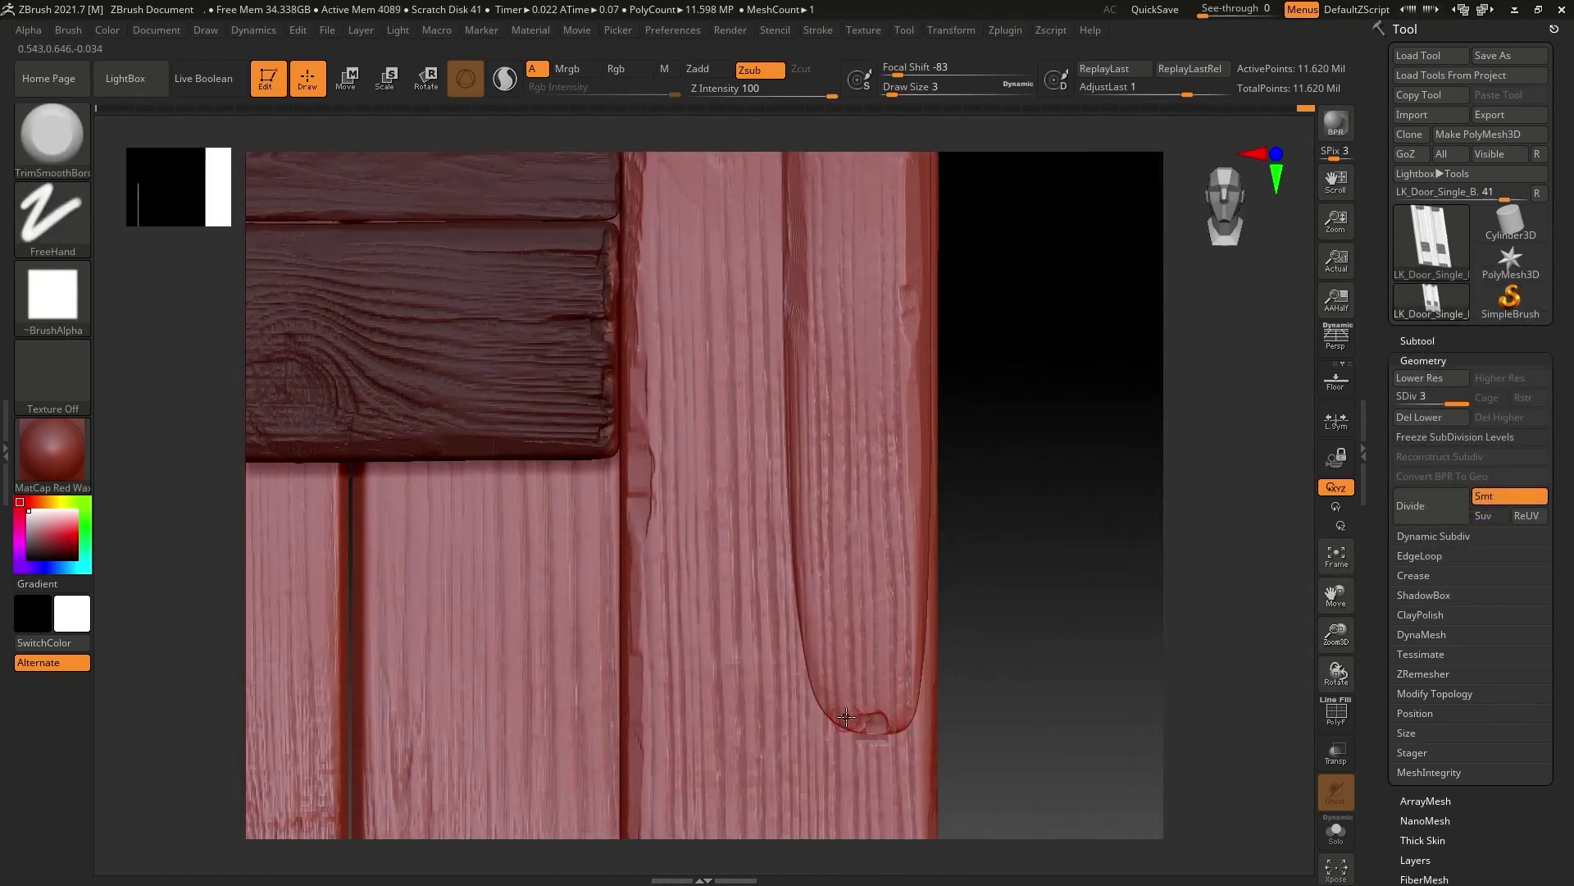
right_drag(851, 719, 813, 688)
drag(1009, 579, 913, 351)
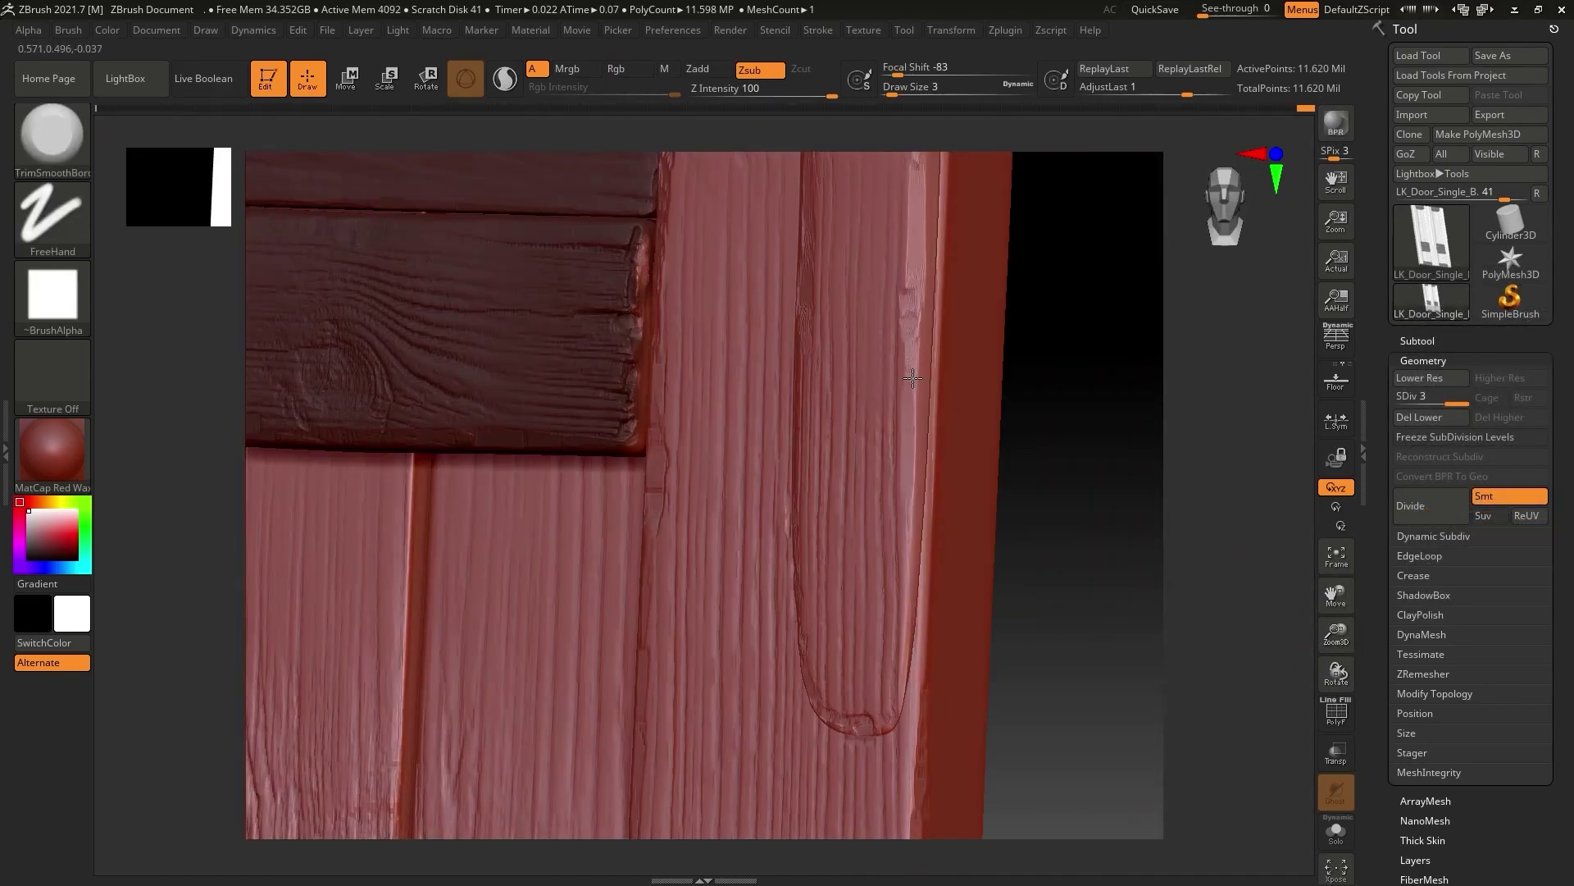
drag(913, 464, 908, 574)
shift+right_drag(909, 574, 935, 622)
drag(885, 720, 852, 730)
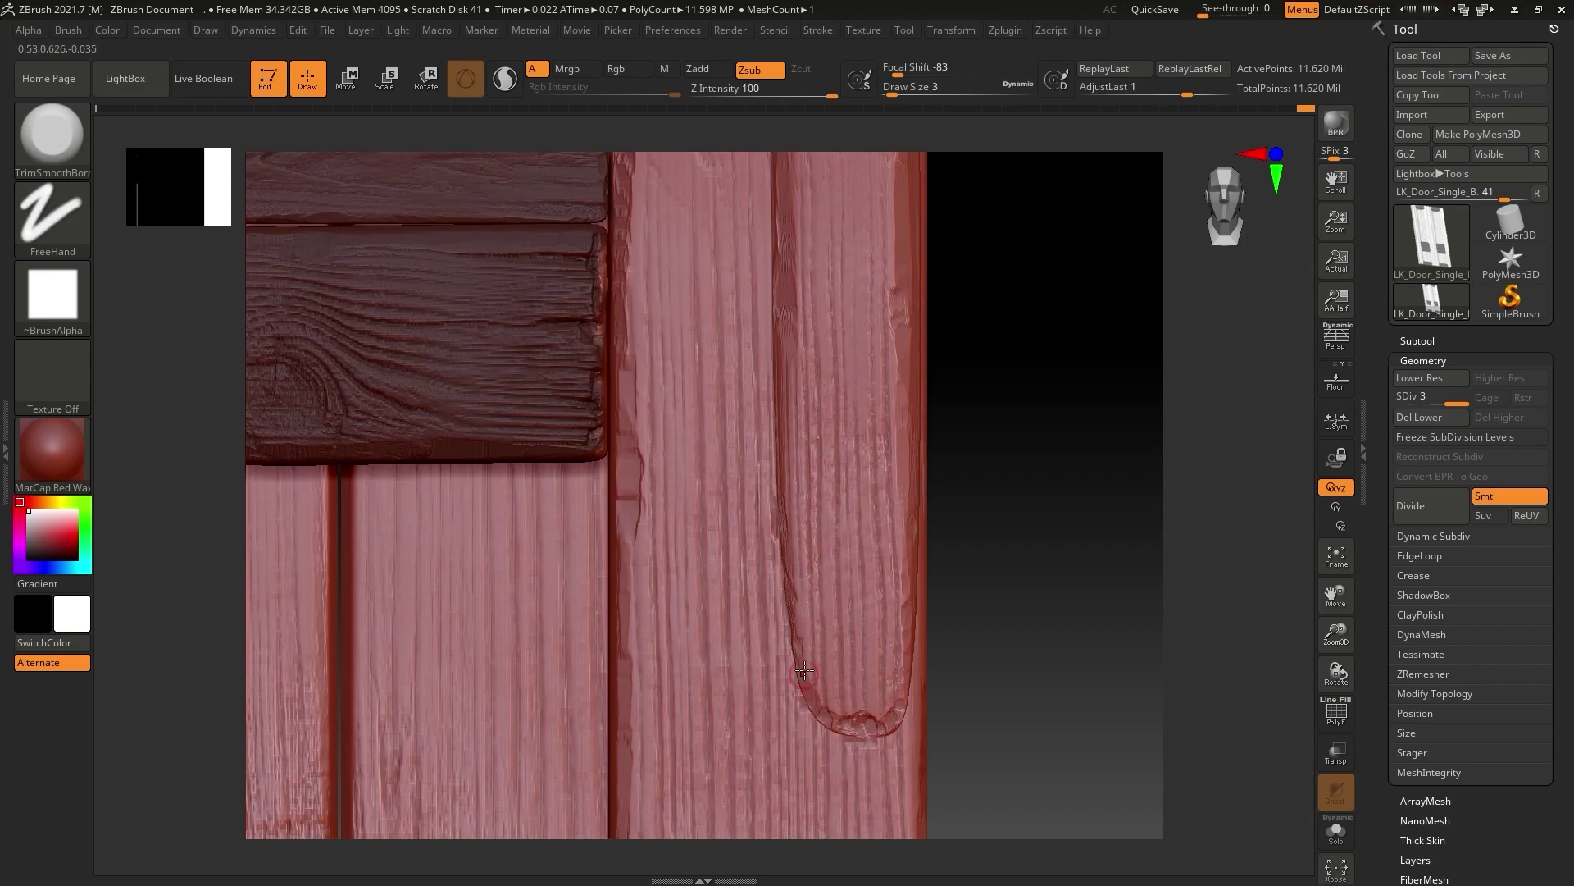
Chip the raised strip's inner edge and the right stile's inner edge just below the right block.
right_drag(799, 388, 784, 422)
drag(780, 428, 795, 541)
drag(1016, 567, 984, 557)
drag(639, 484, 626, 575)
shift+right_drag(626, 575, 624, 457)
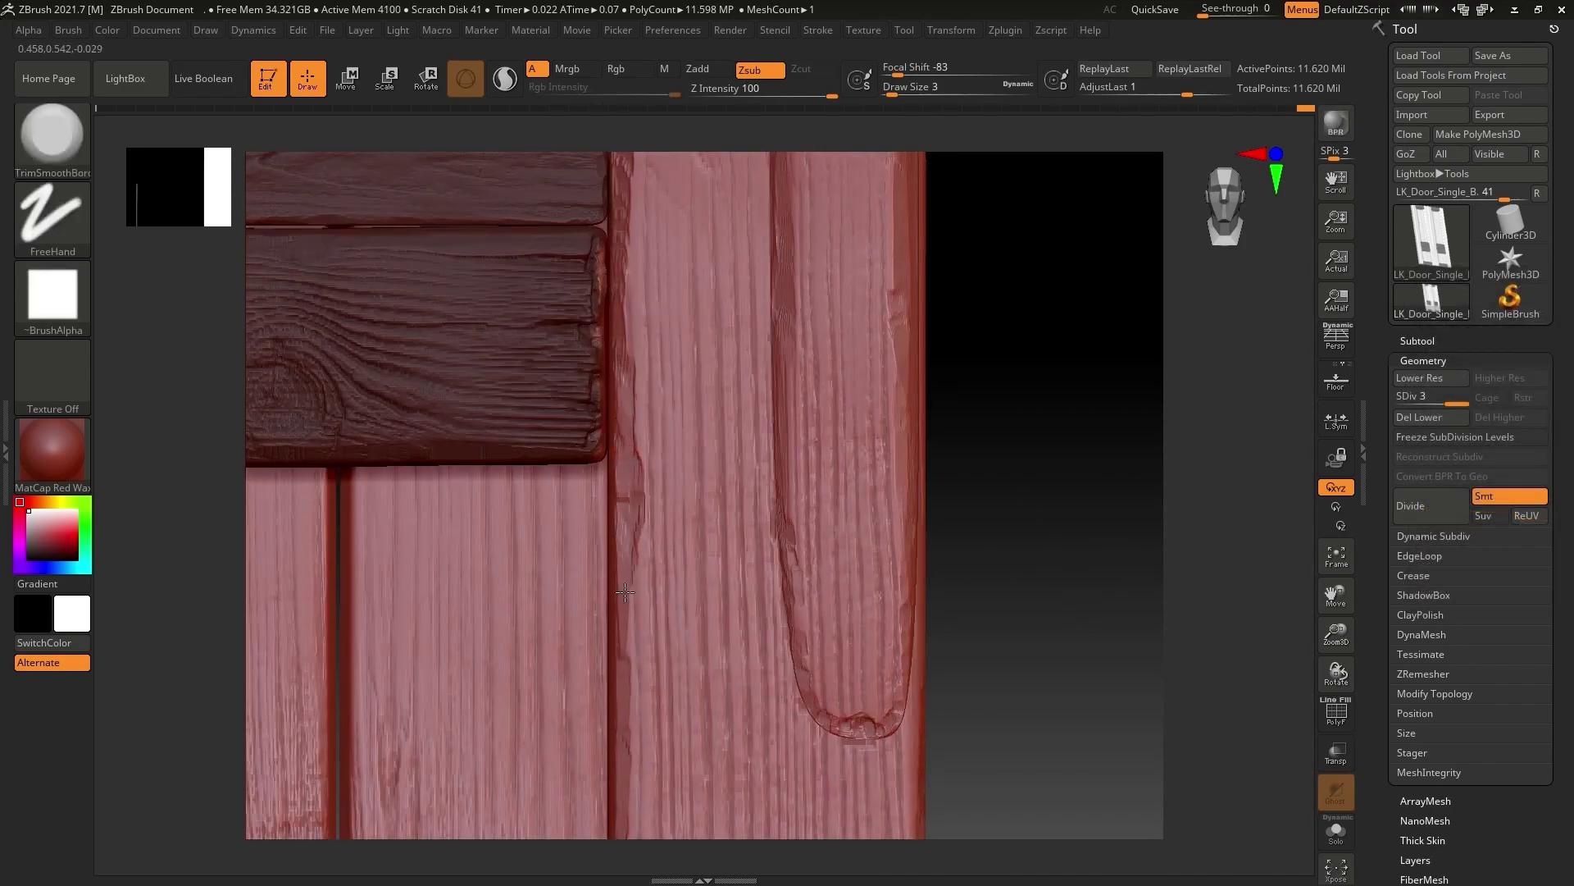
Continue chipping upward along the right stile's raised strip and the neighbouring edges beside the right block.
mouse_move(1033, 345)
alt+right_down()
mouse_move(1020, 583)
mouse_move(1074, 578)
alt+right_up()
drag(768, 517, 762, 447)
alt+right_drag(762, 448, 790, 327)
drag(791, 327, 783, 281)
mouse_move(1211, 542)
alt+right_down()
mouse_move(1294, 757)
mouse_move(1296, 869)
alt+right_up()
drag(728, 508, 733, 399)
drag(1033, 558, 972, 560)
drag(524, 525, 529, 289)
Chip the panel moulding and board edges above the right block with TrimSmoothBorder at Draw Size 4.
click(1333, 558)
mouse_move(1198, 508)
alt+right_down()
mouse_move(1068, 393)
mouse_move(1078, 377)
alt+right_up()
ctrl+right_drag(753, 396, 754, 320)
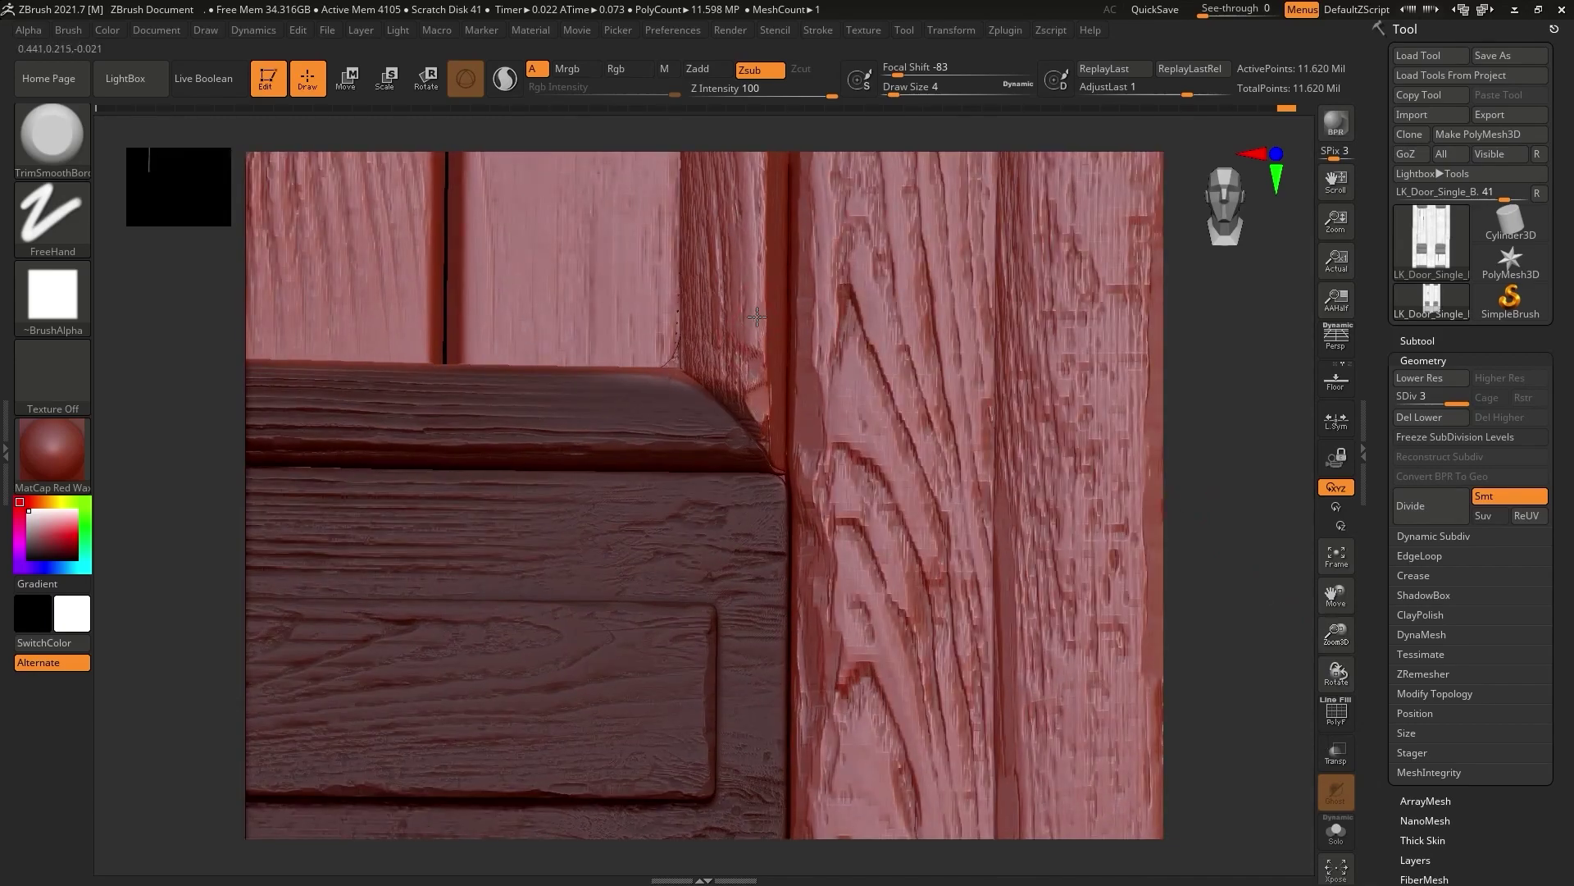
alt+right_drag(1267, 344, 1311, 812)
drag(718, 565, 716, 336)
alt+right_drag(715, 336, 1492, 477)
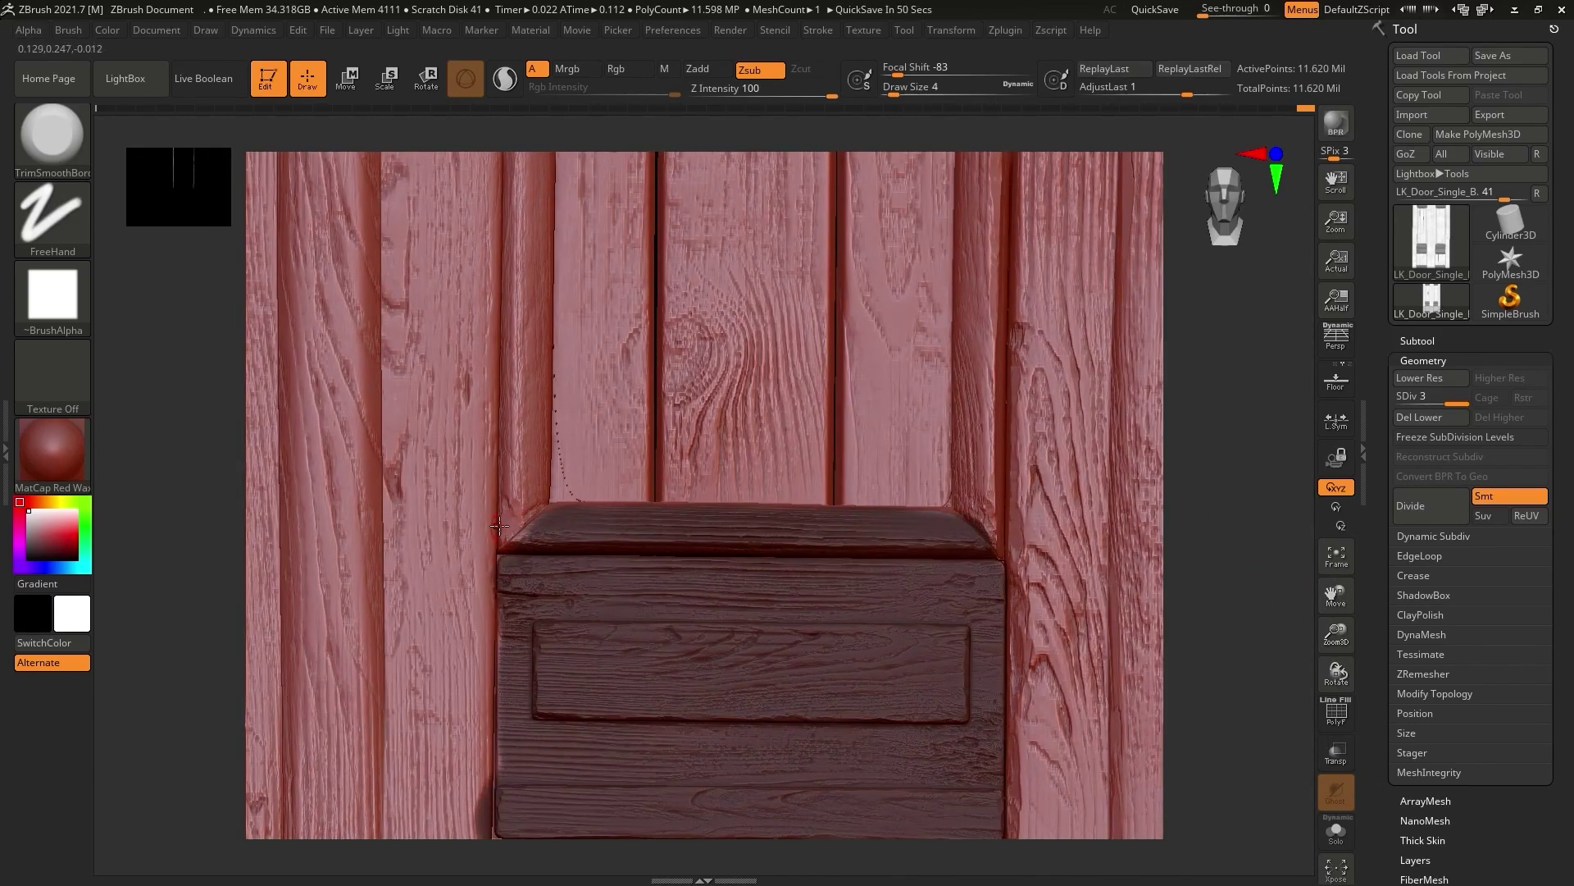
alt+right_drag(521, 344, 584, 800)
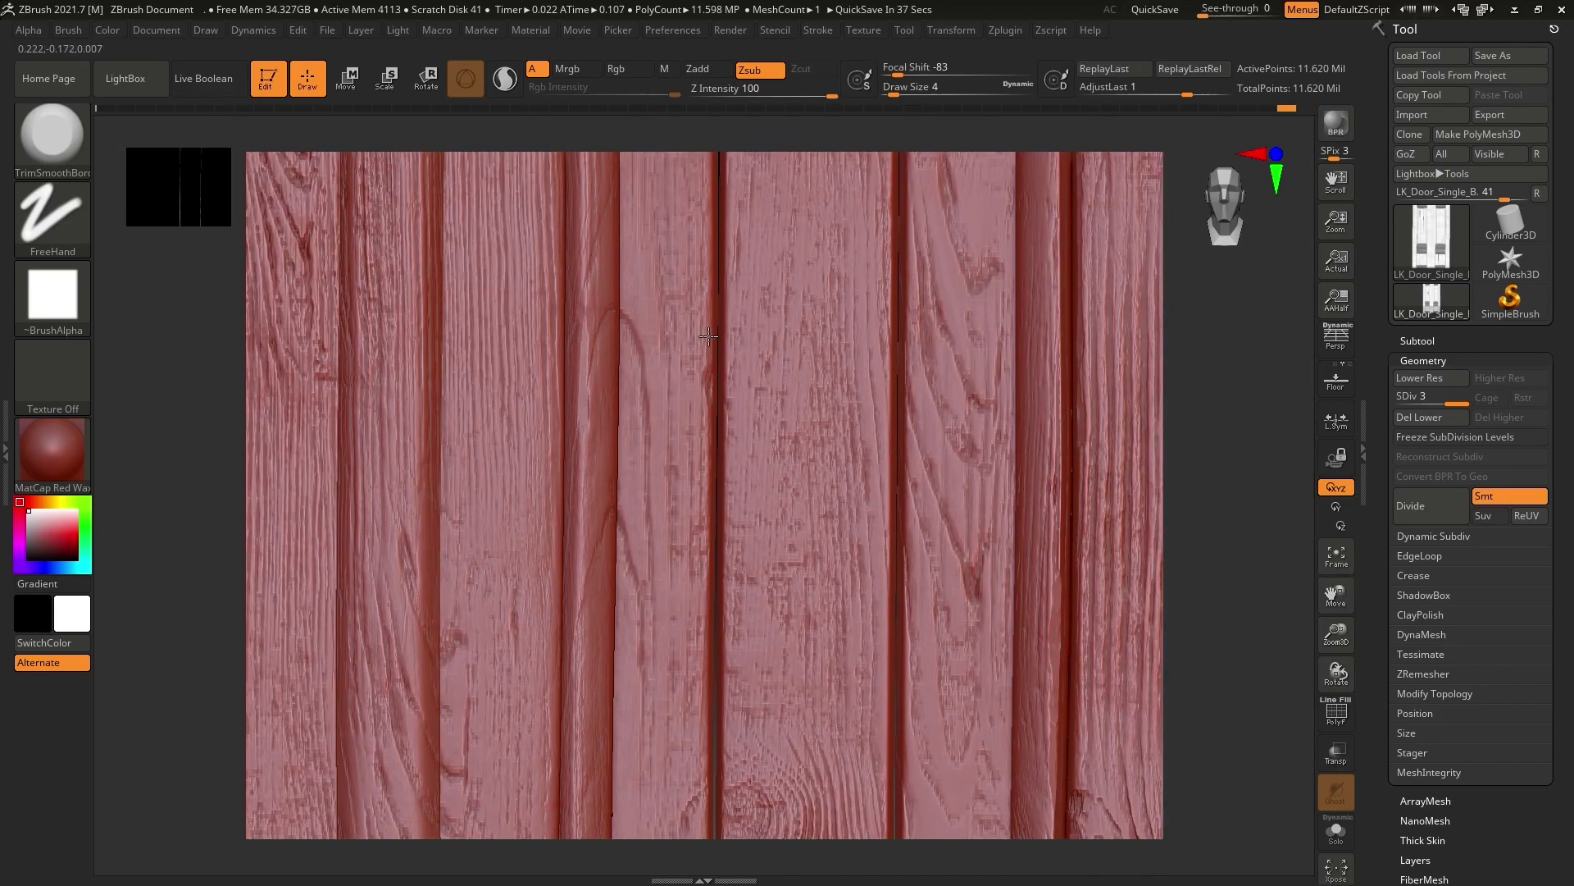
drag(1312, 600, 773, 202)
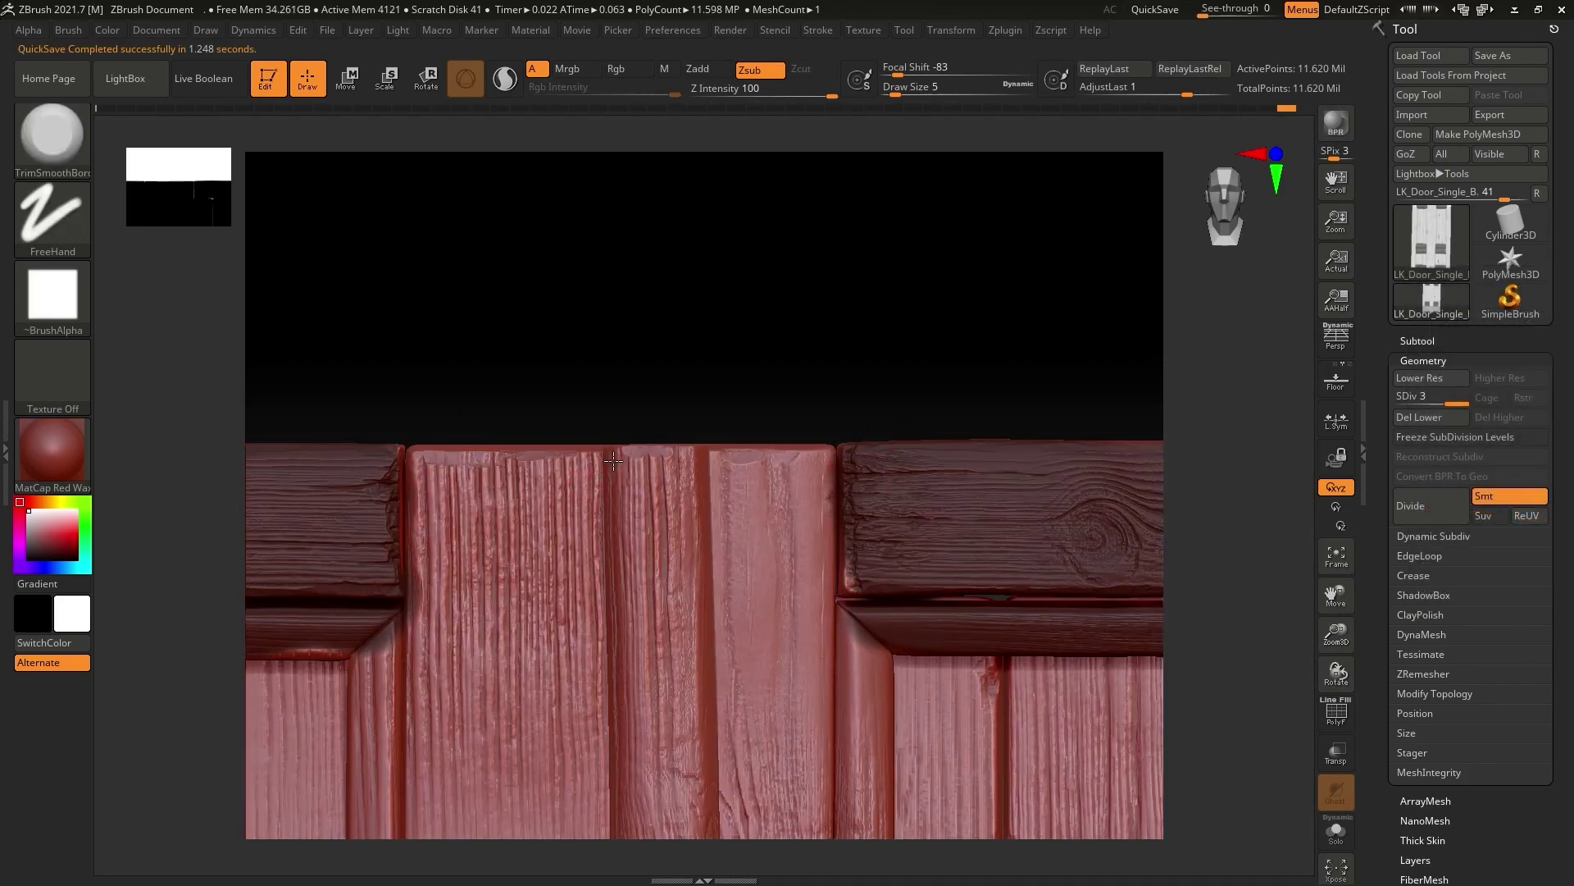
Try to chip the upper edge of the center stile's raised strip at Draw Size 5 and undo the stroke.
drag(613, 461, 620, 526)
mouse_move(620, 527)
right_down()
mouse_move(694, 464)
mouse_move(717, 243)
mouse_move(515, 410)
mouse_move(456, 309)
mouse_move(431, 365)
mouse_move(461, 372)
mouse_move(395, 378)
right_up()
key(ctrl+z)
mouse_move(659, 476)
shift+mouse_down()
mouse_move(641, 331)
mouse_move(653, 439)
shift+mouse_up()
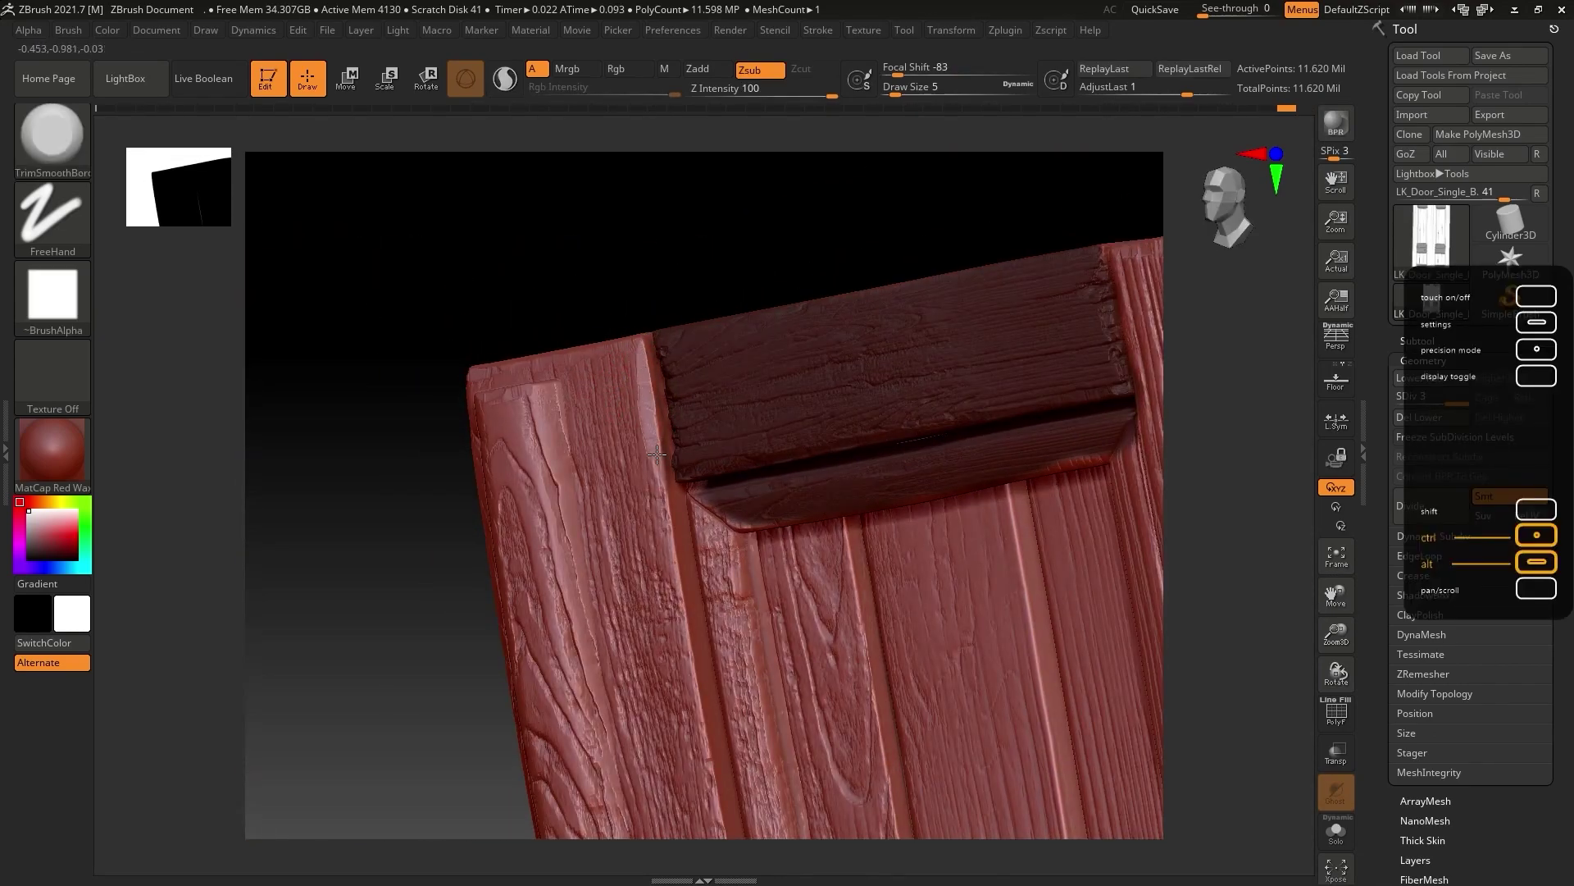
Chip the upper edges of the left stile and the left panel's boards from an angled view, down toward the left block.
right_drag(654, 440, 582, 563)
drag(723, 366, 721, 351)
drag(895, 357, 888, 317)
drag(1336, 595, 1178, 163)
drag(854, 660, 848, 613)
mouse_move(832, 538)
alt+right_down()
mouse_move(818, 624)
mouse_move(756, 257)
alt+right_up()
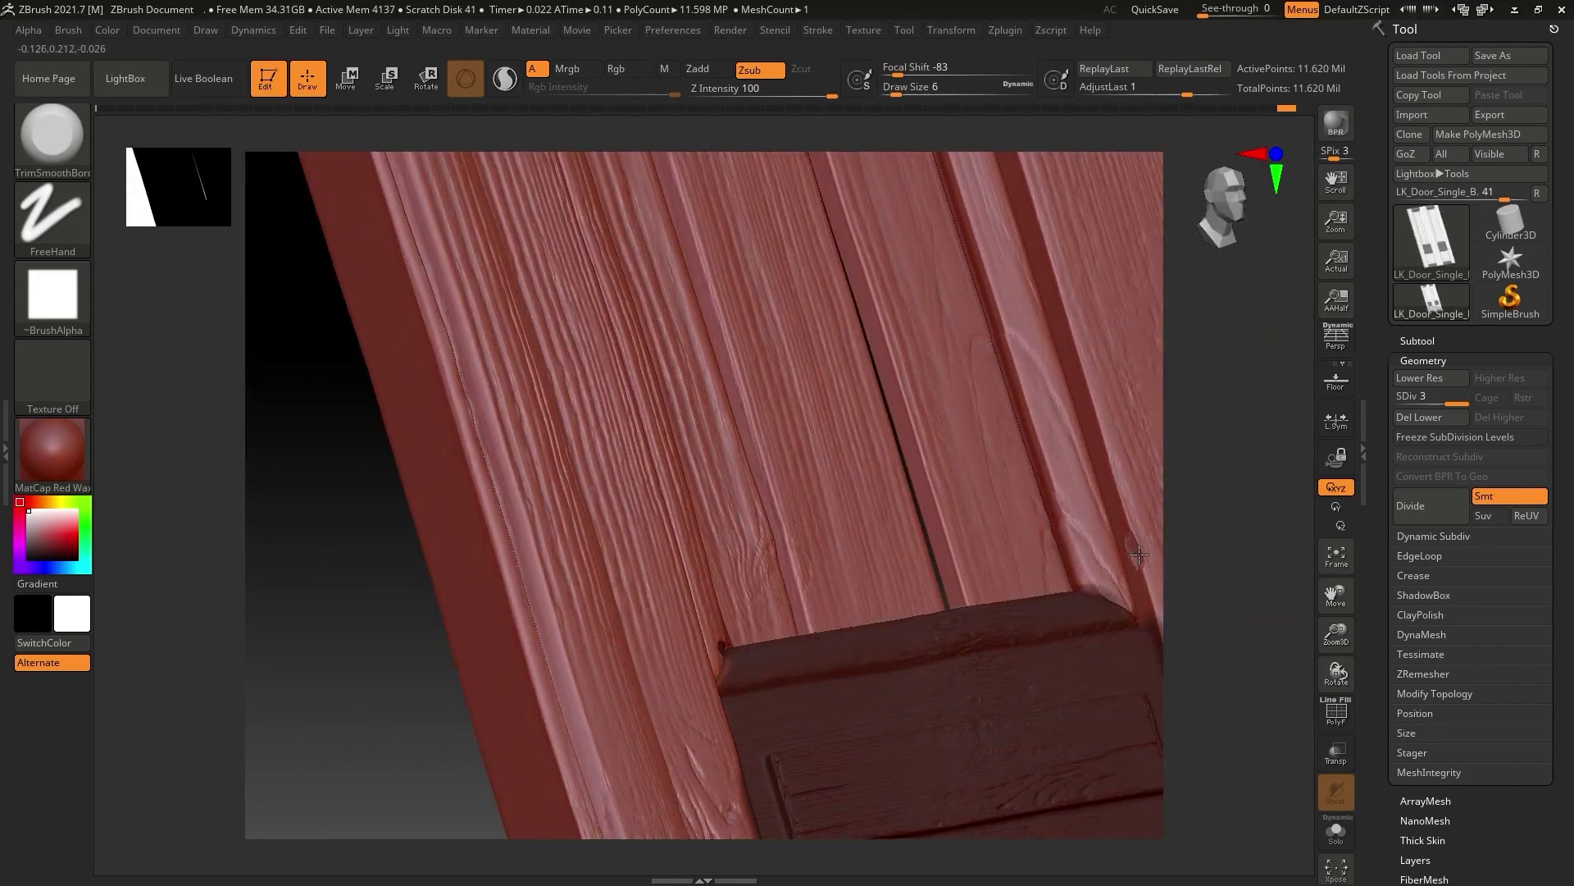
Chip the center stile's left edge above and beside the left block at Draw Size 6.
right_drag(1271, 588, 901, 560)
drag(856, 381, 807, 197)
drag(1335, 595, 998, 38)
drag(778, 743, 758, 703)
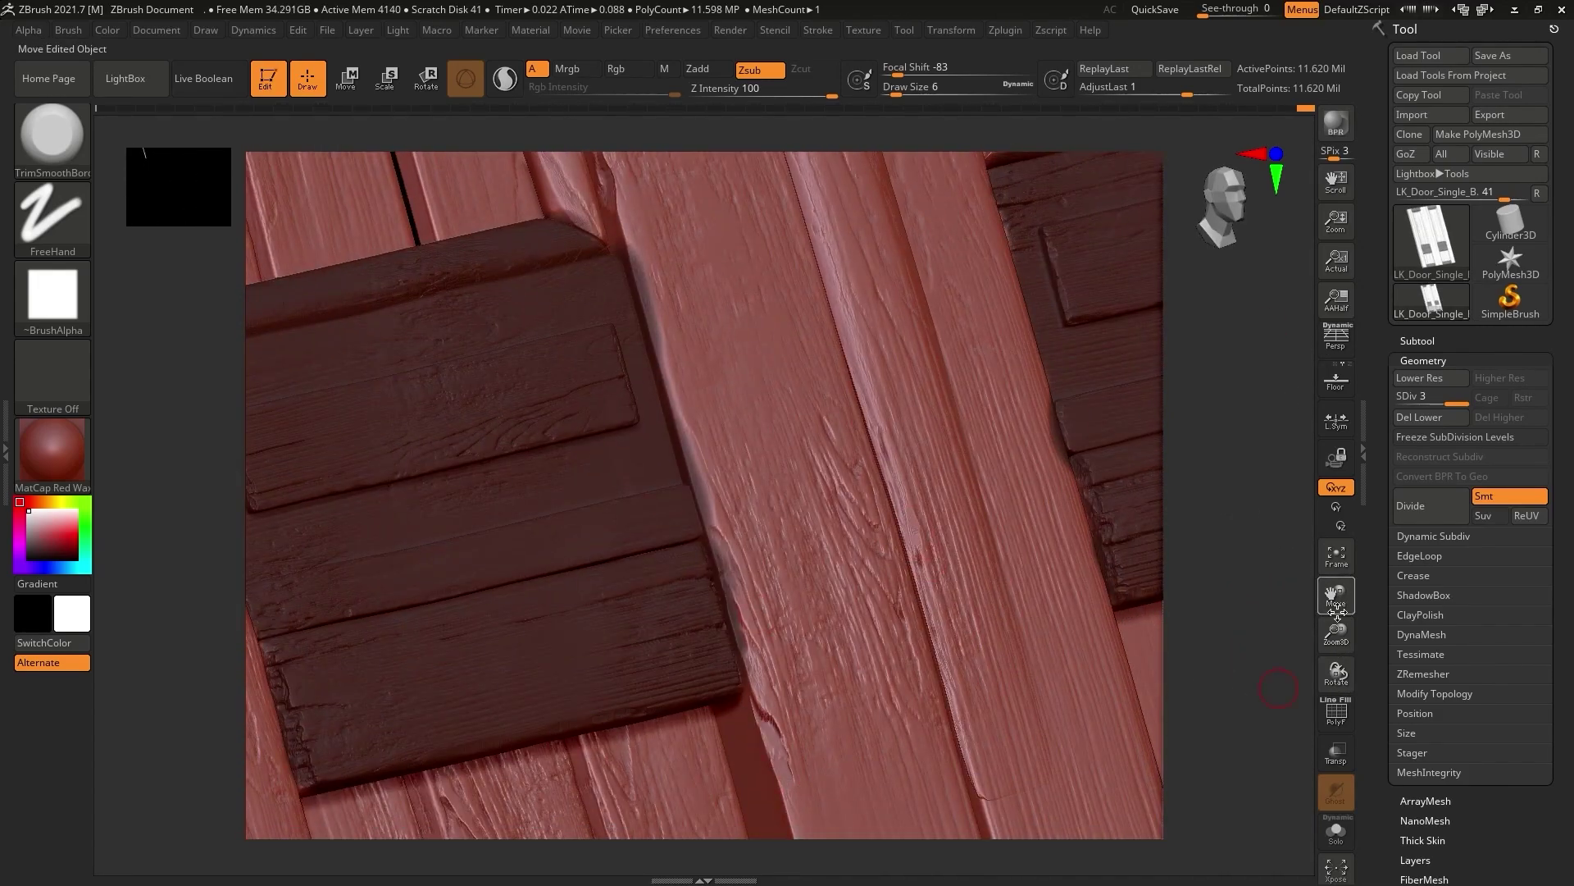
drag(1336, 596, 1221, 25)
drag(696, 354, 665, 260)
Chip the bottom end of the center stile between the two bottom rails at Draw Size 6.
mouse_move(1051, 780)
right_down()
mouse_move(982, 750)
mouse_move(945, 688)
right_up()
drag(942, 667, 770, 704)
right_drag(1025, 725, 1025, 652)
drag(1027, 645, 1144, 616)
right_drag(1144, 617, 1007, 611)
right_drag(803, 617, 818, 593)
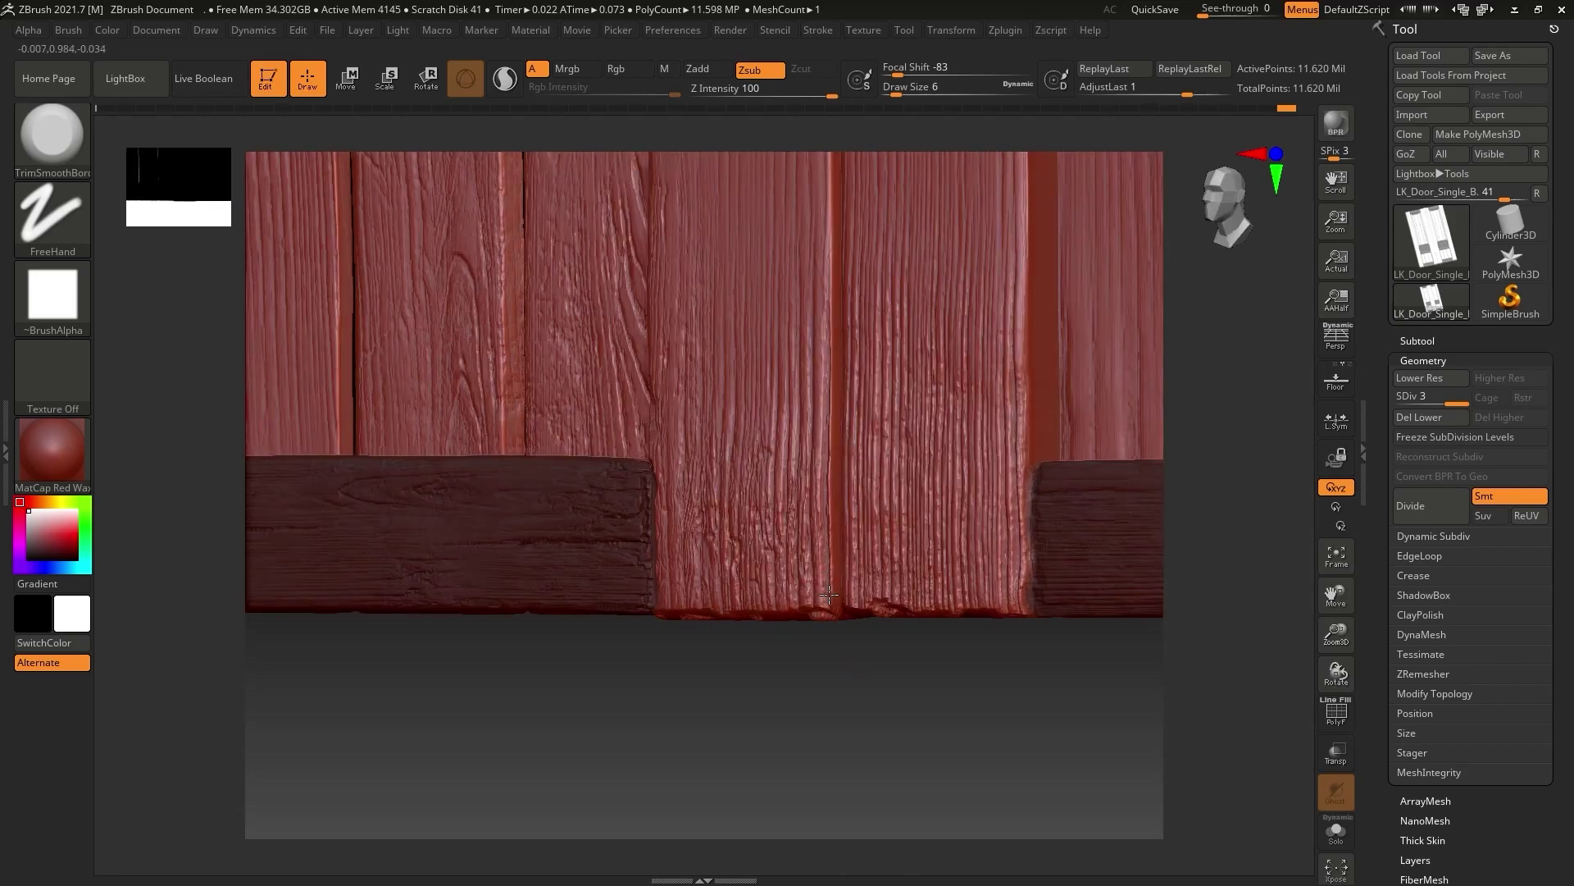
right_drag(973, 675, 845, 562)
mouse_move(910, 689)
right_down()
mouse_move(1250, 647)
mouse_move(1181, 636)
right_up()
Chip the center stile's long edges from the lower boards up to the right block at Draw Size 6.
drag(907, 609, 908, 407)
mouse_move(1222, 627)
right_down()
mouse_move(1242, 578)
mouse_move(725, 585)
mouse_move(547, 468)
right_up()
drag(544, 394, 542, 332)
mouse_move(1132, 541)
alt+right_down()
mouse_move(1177, 246)
mouse_move(1066, 254)
alt+right_up()
drag(909, 606, 913, 448)
alt+right_drag(1189, 344, 1189, 656)
ctrl+alt+drag(961, 410, 956, 504)
alt+right_drag(1127, 325, 1044, 520)
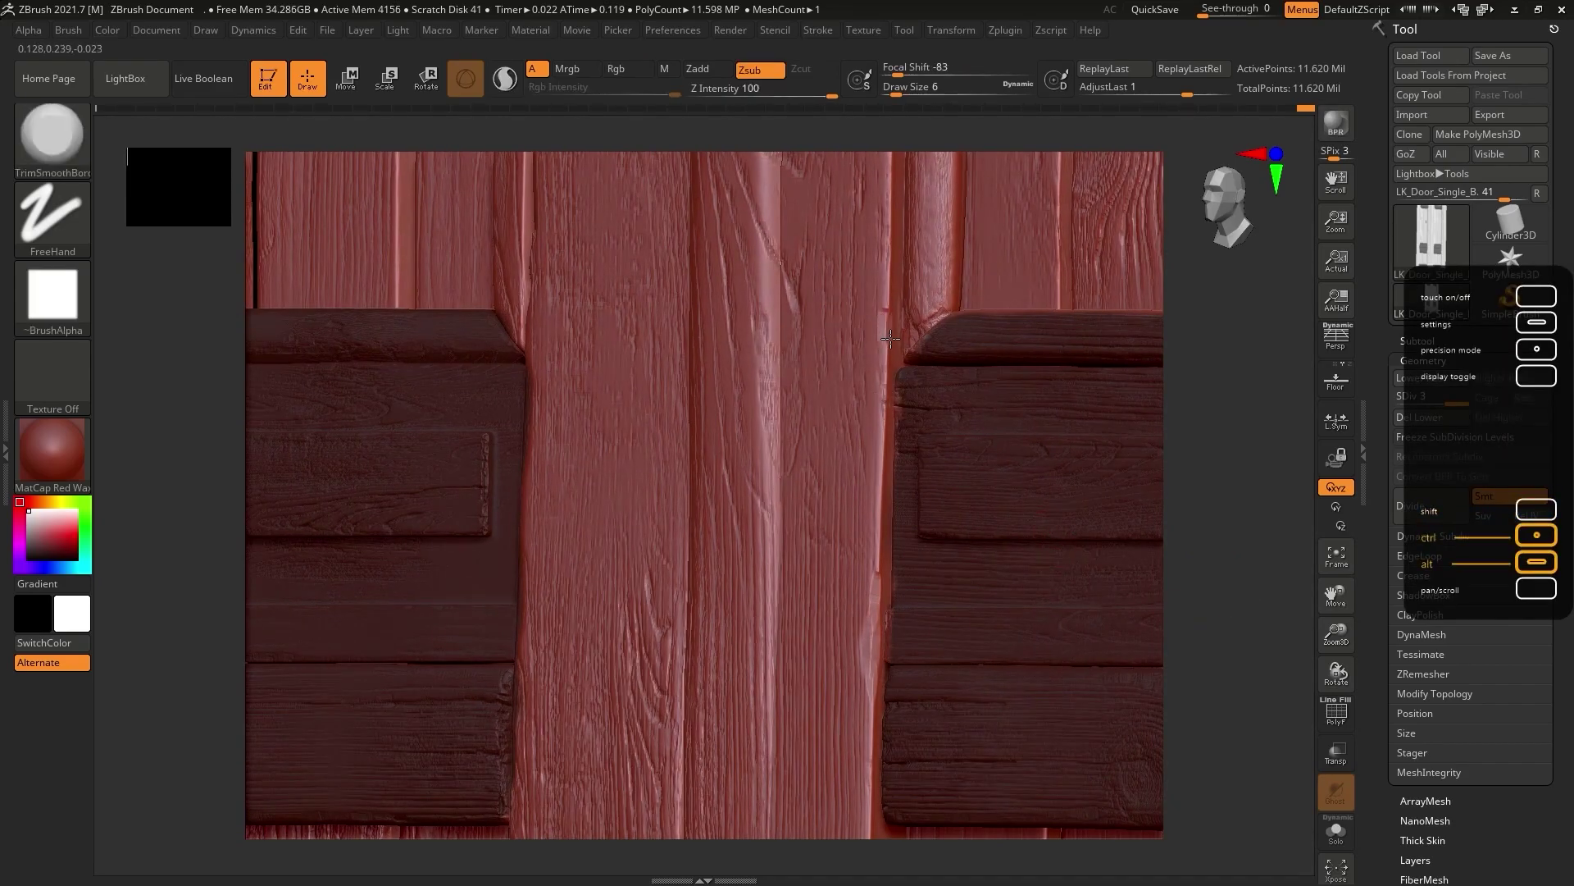
Chip the center stile's right edge above the right block and the edge of its raised strip.
alt+right_drag(1302, 593, 1173, 869)
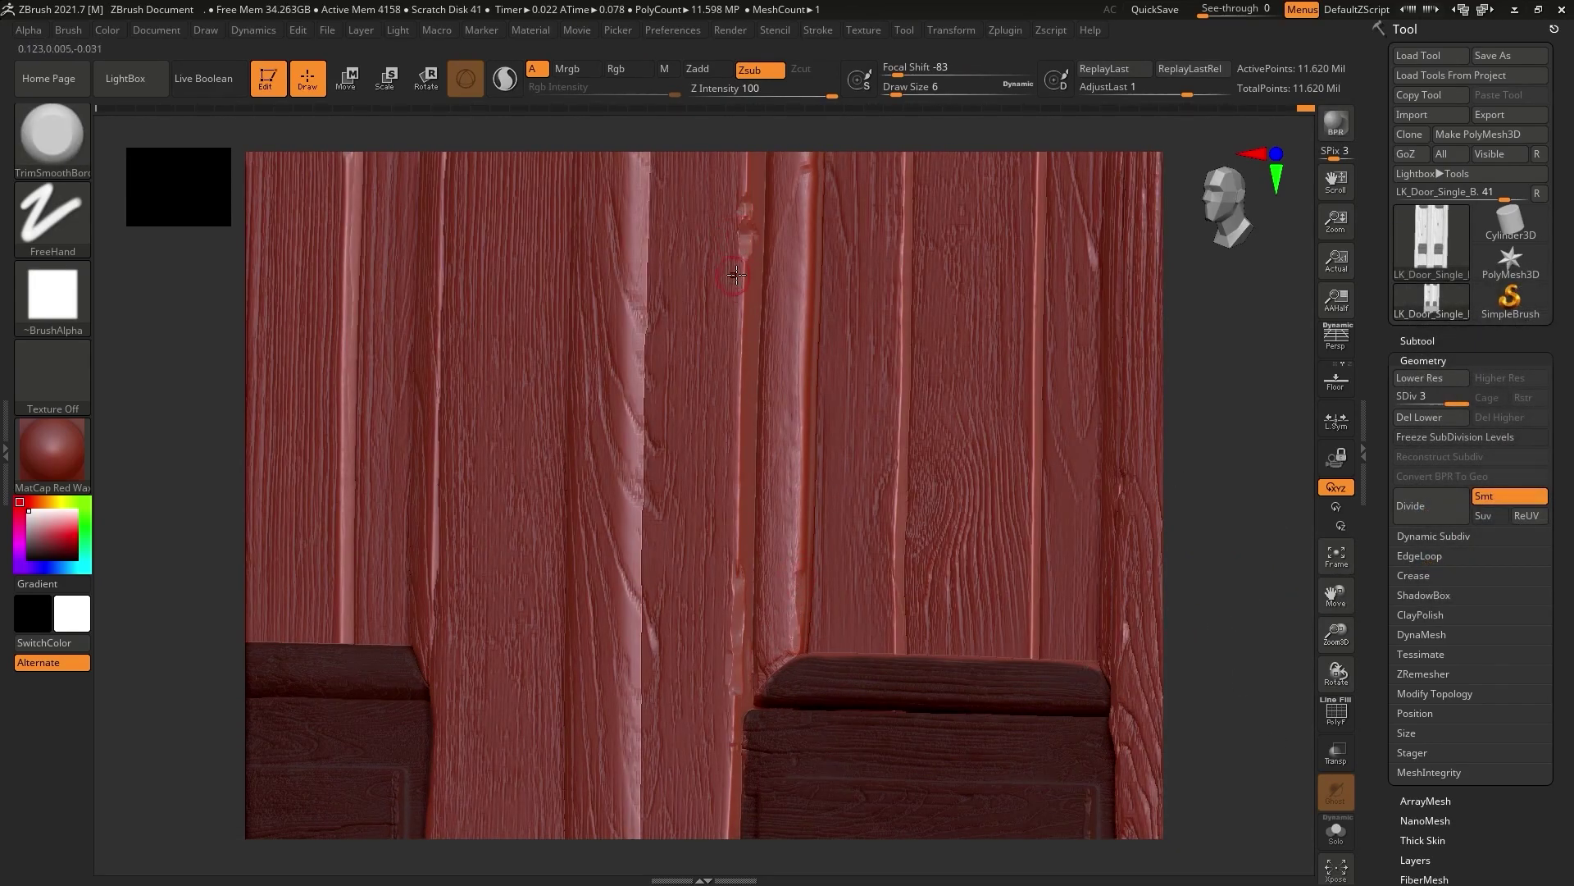
drag(742, 347, 744, 392)
mouse_move(1213, 615)
mouse_down()
mouse_move(1272, 615)
mouse_move(1278, 565)
mouse_up()
drag(636, 295, 636, 402)
mouse_move(689, 656)
alt+right_down()
mouse_move(854, 407)
mouse_move(769, 434)
alt+right_up()
drag(769, 435, 769, 416)
right_drag(769, 418, 671, 420)
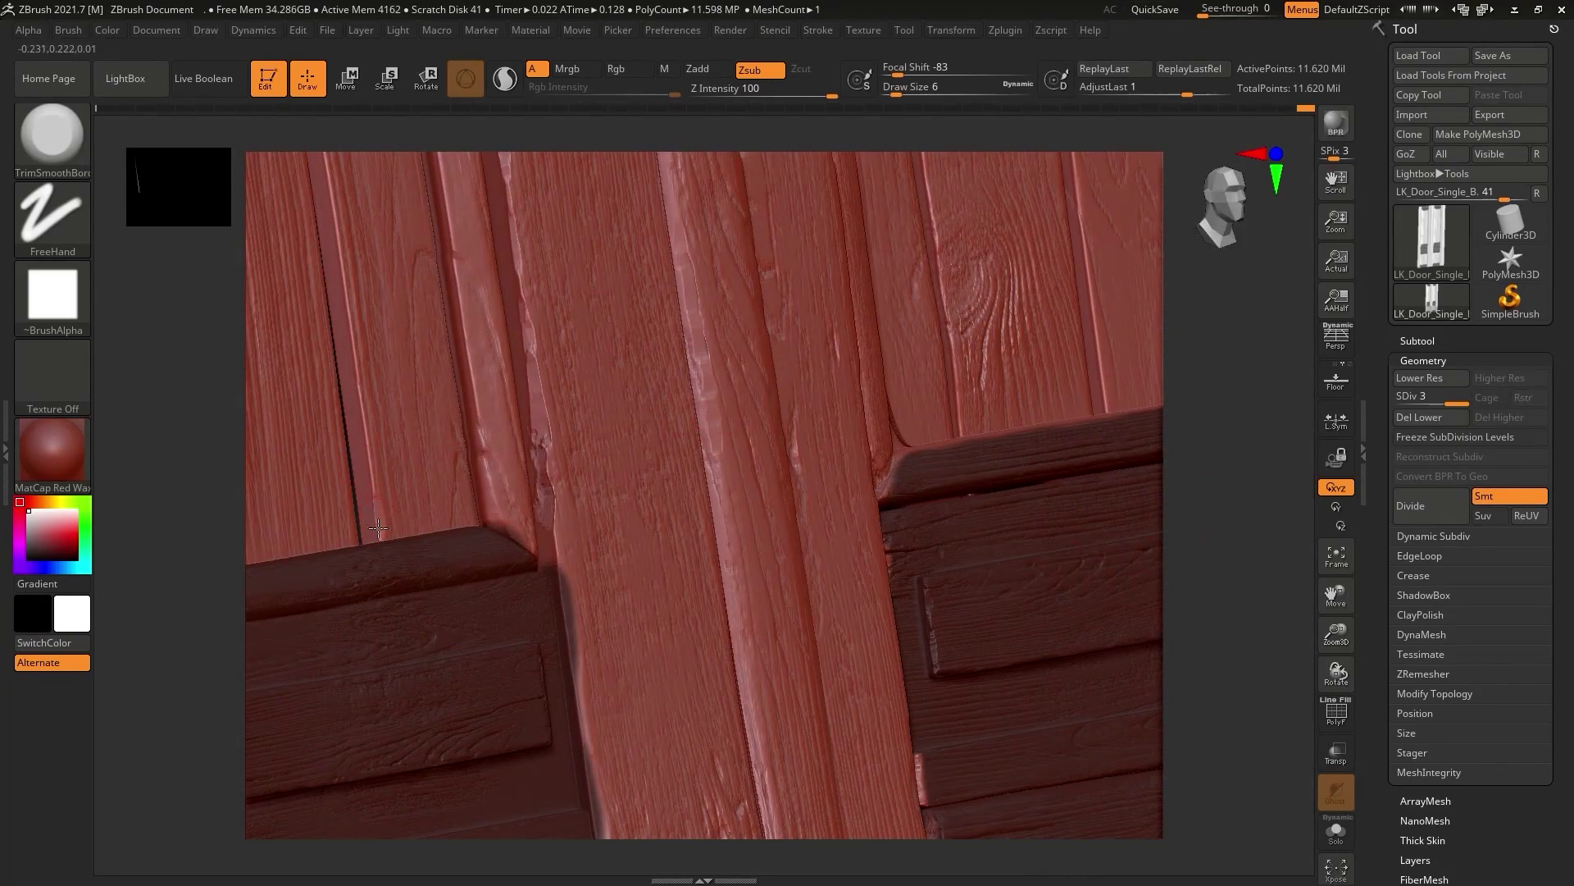
Chip the board and moulding edges of the upper left panel beside the center stile.
alt+right_drag(317, 147, 405, 468)
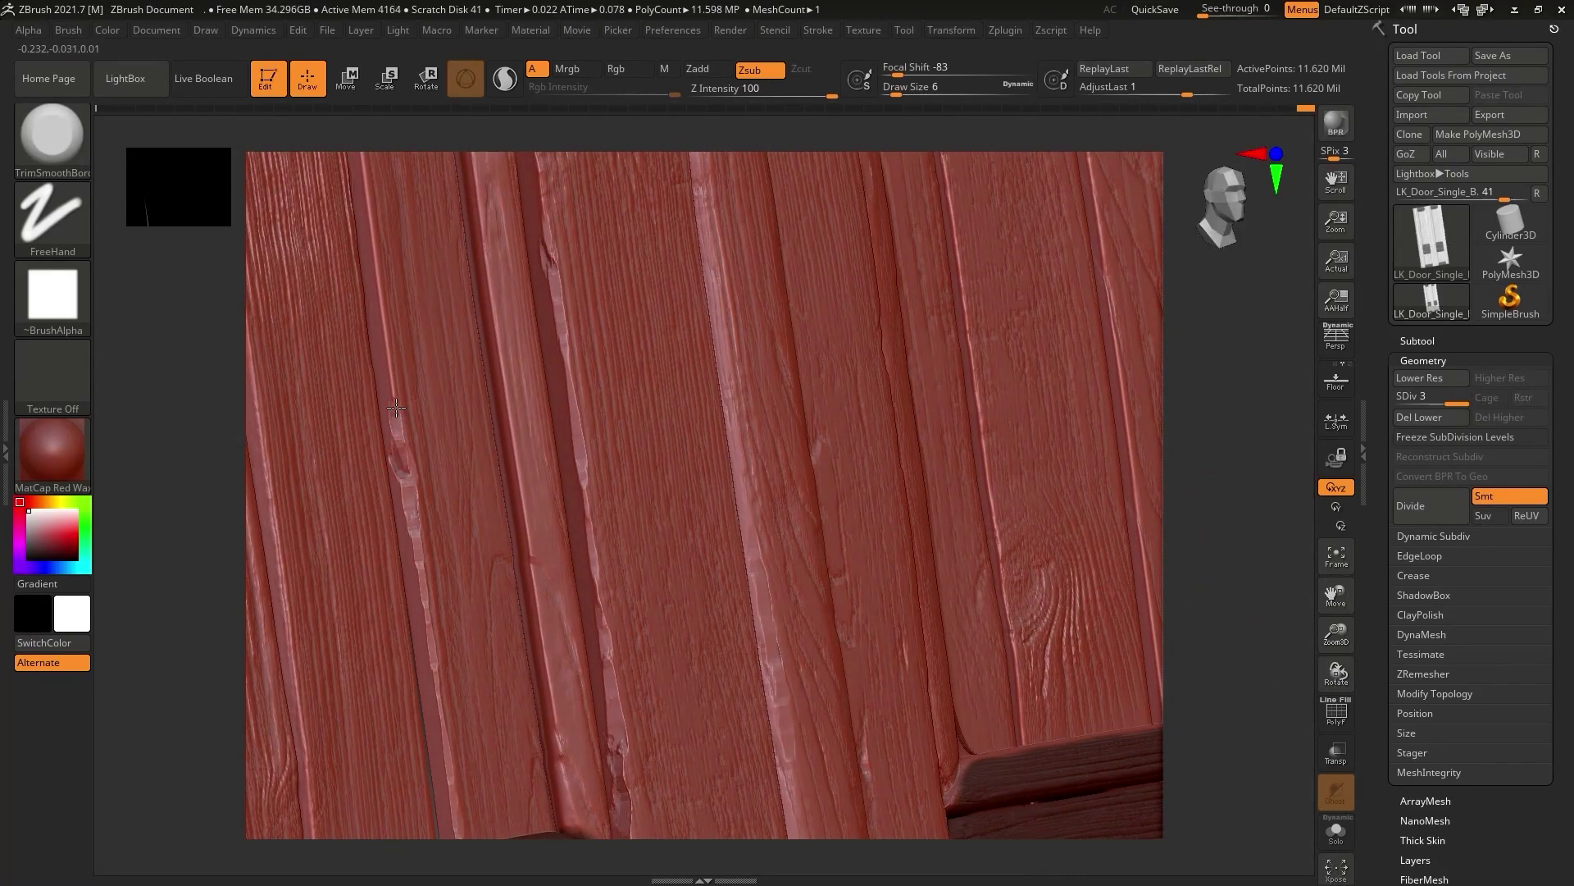
alt+right_drag(492, 317, 580, 647)
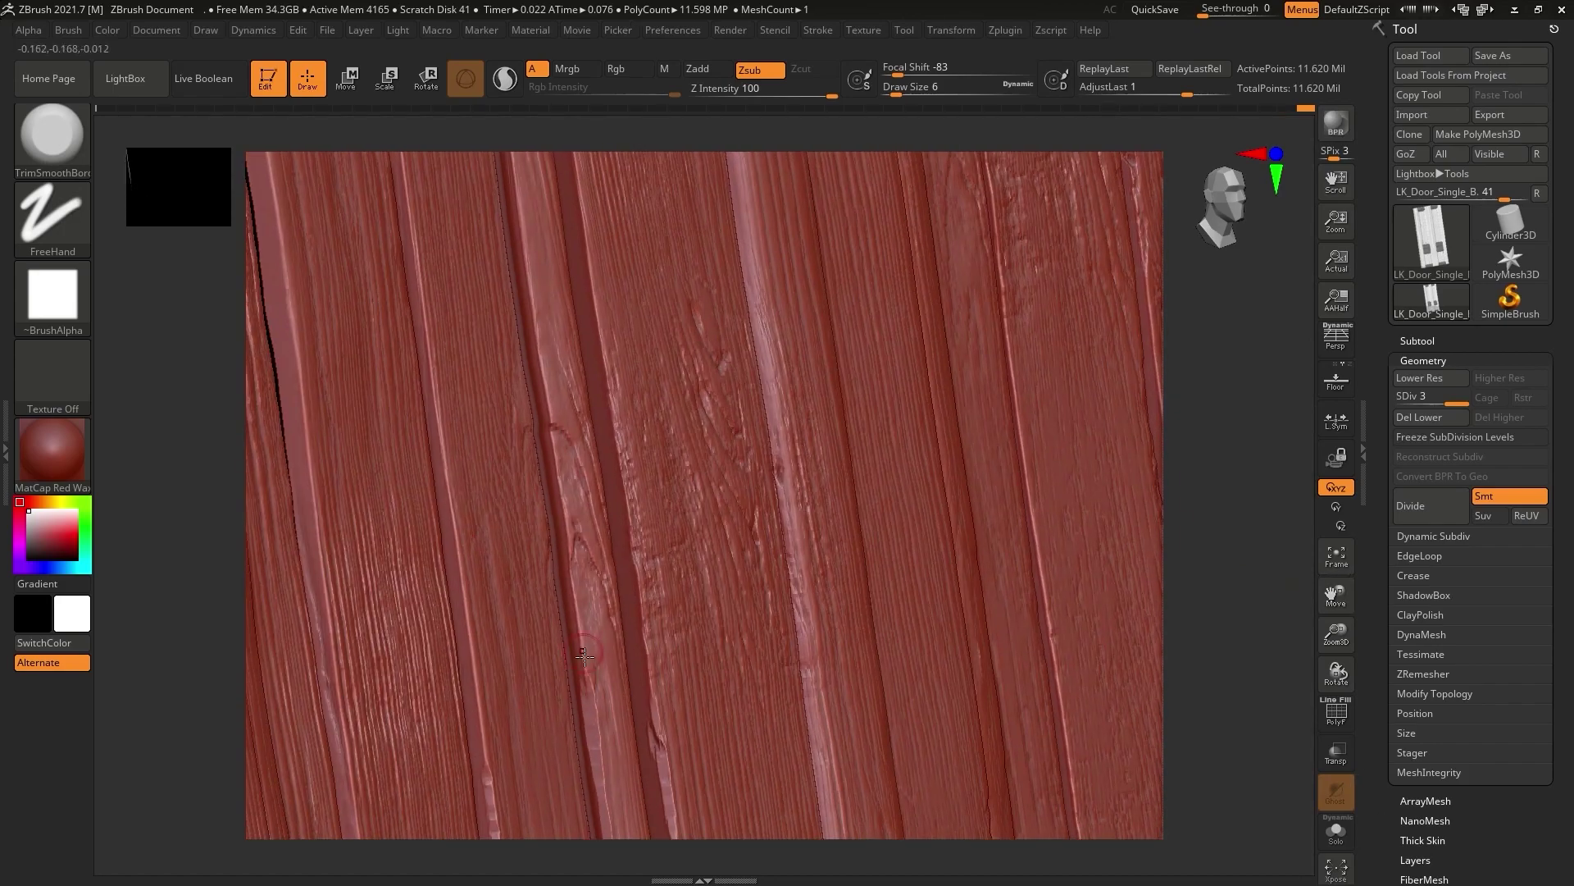
right_drag(590, 289, 675, 423)
drag(496, 340, 529, 580)
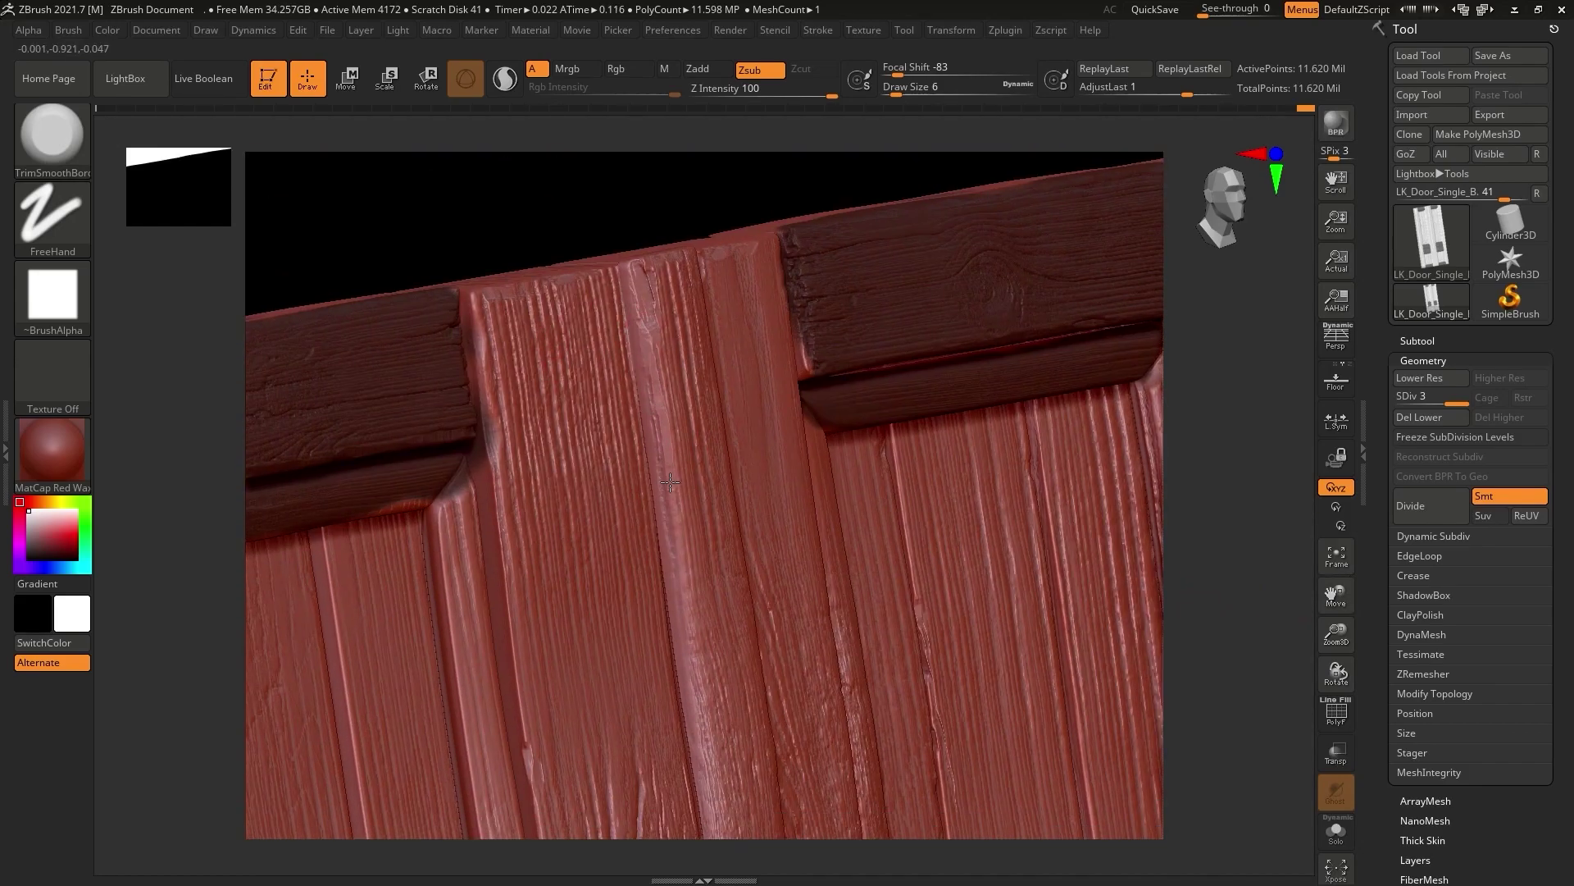
Chip the upper part of the center stile's left edge beside the top left rail and its moulding.
right_drag(1024, 618, 703, 712)
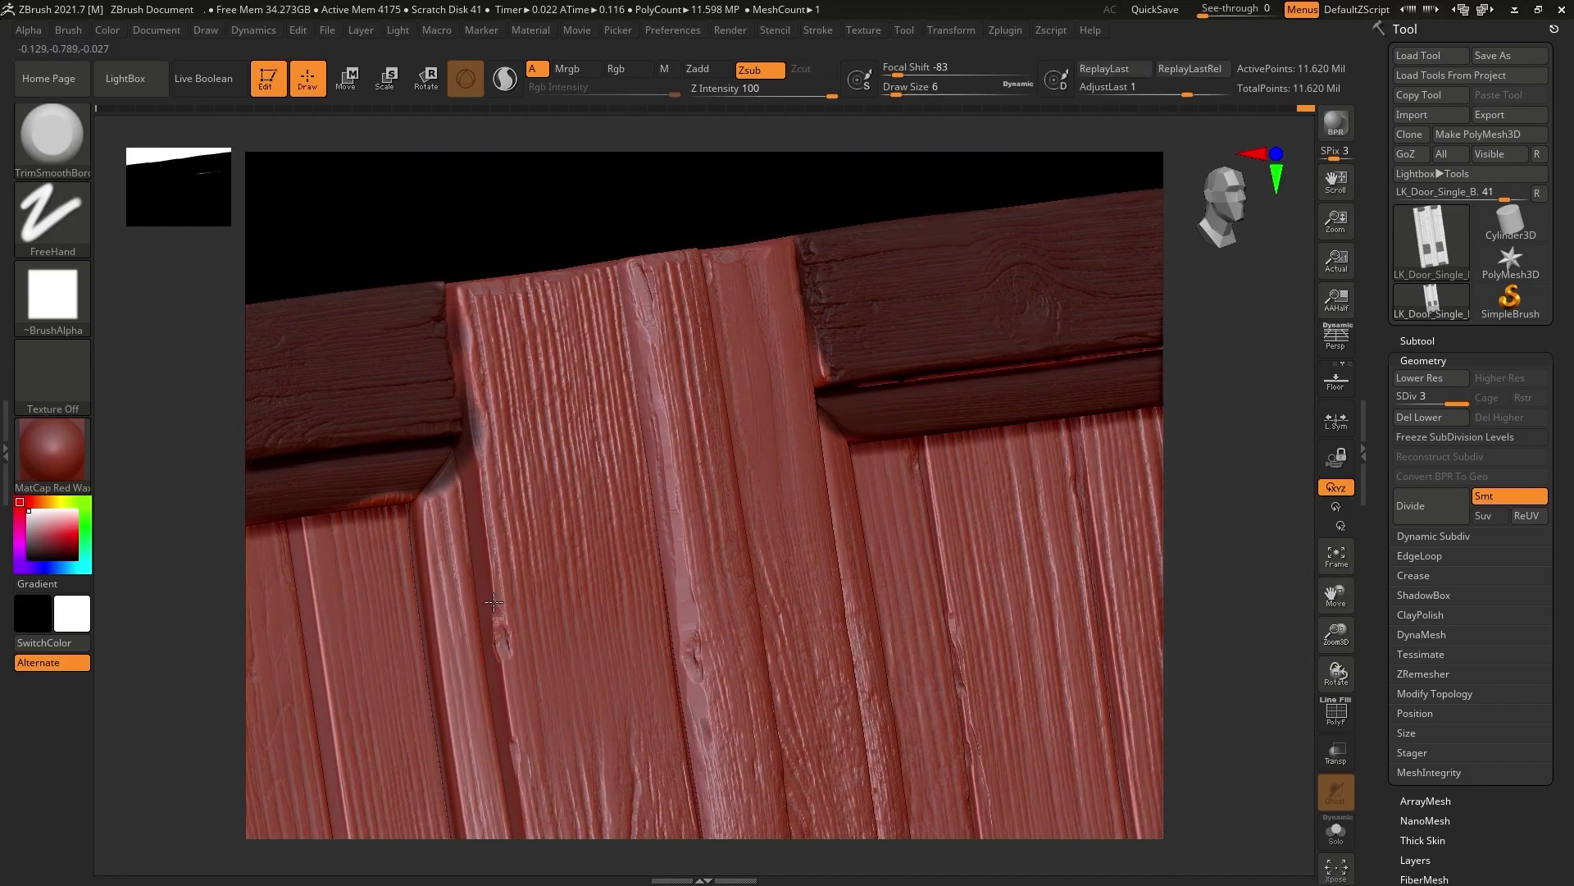
drag(497, 608, 490, 572)
right_drag(459, 164, 509, 158)
drag(484, 444, 470, 328)
right_drag(470, 328, 467, 314)
right_drag(481, 466, 502, 283)
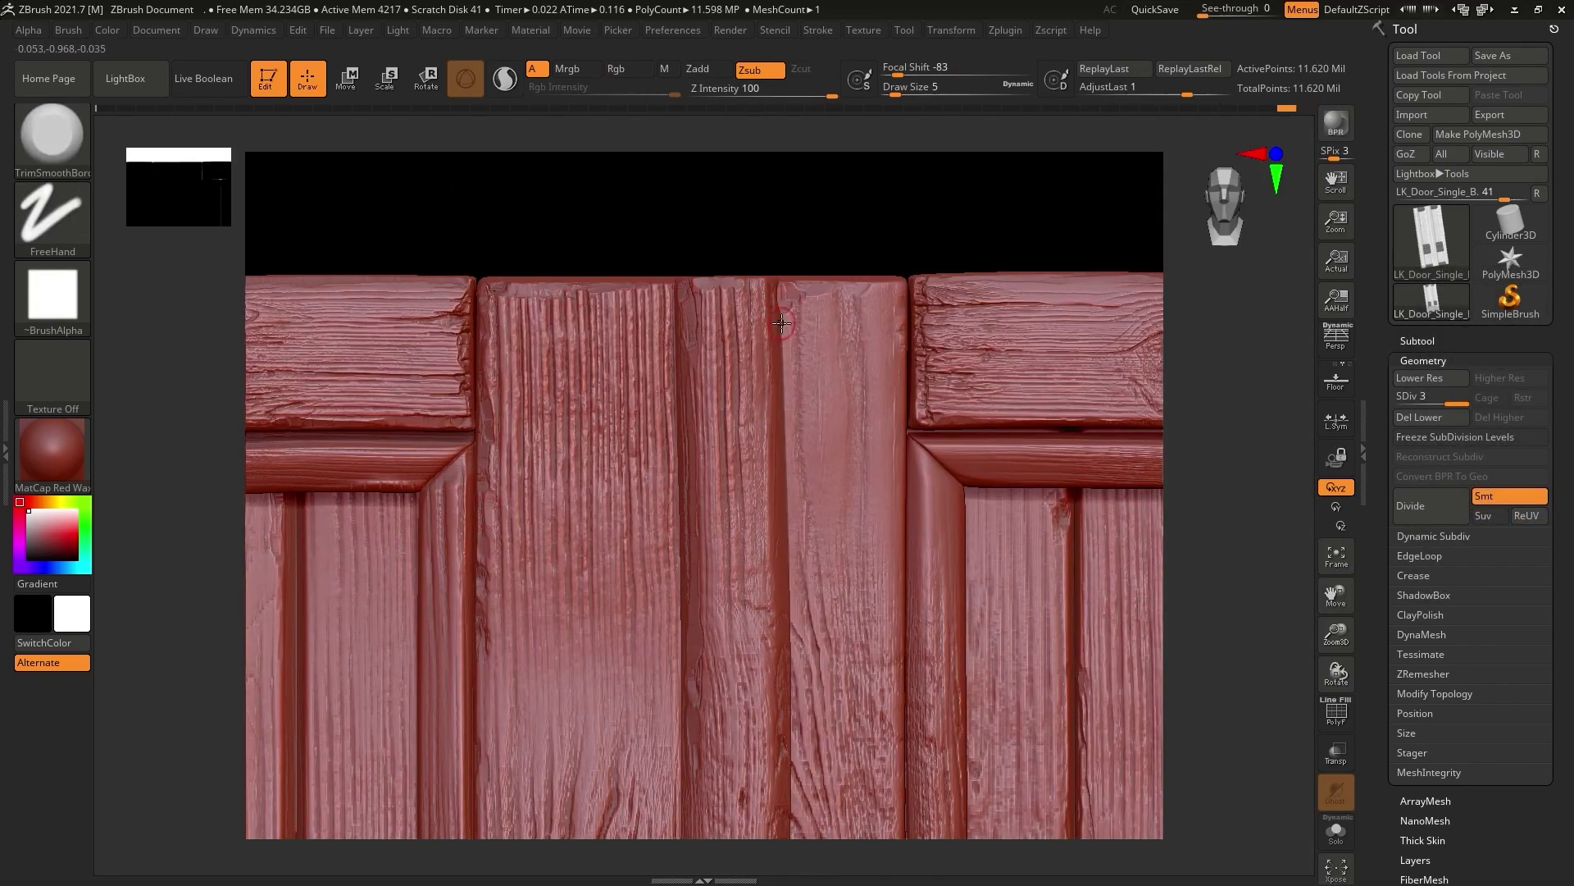
Chip the top corners and right edge of the center stile beside the top right rail, starting at Draw Size 5.
drag(781, 335, 789, 359)
drag(900, 279, 898, 299)
mouse_move(1263, 574)
ctrl+right_down()
mouse_move(1272, 647)
mouse_move(1251, 619)
ctrl+right_up()
drag(890, 549, 900, 380)
shift+right_drag(899, 379, 894, 441)
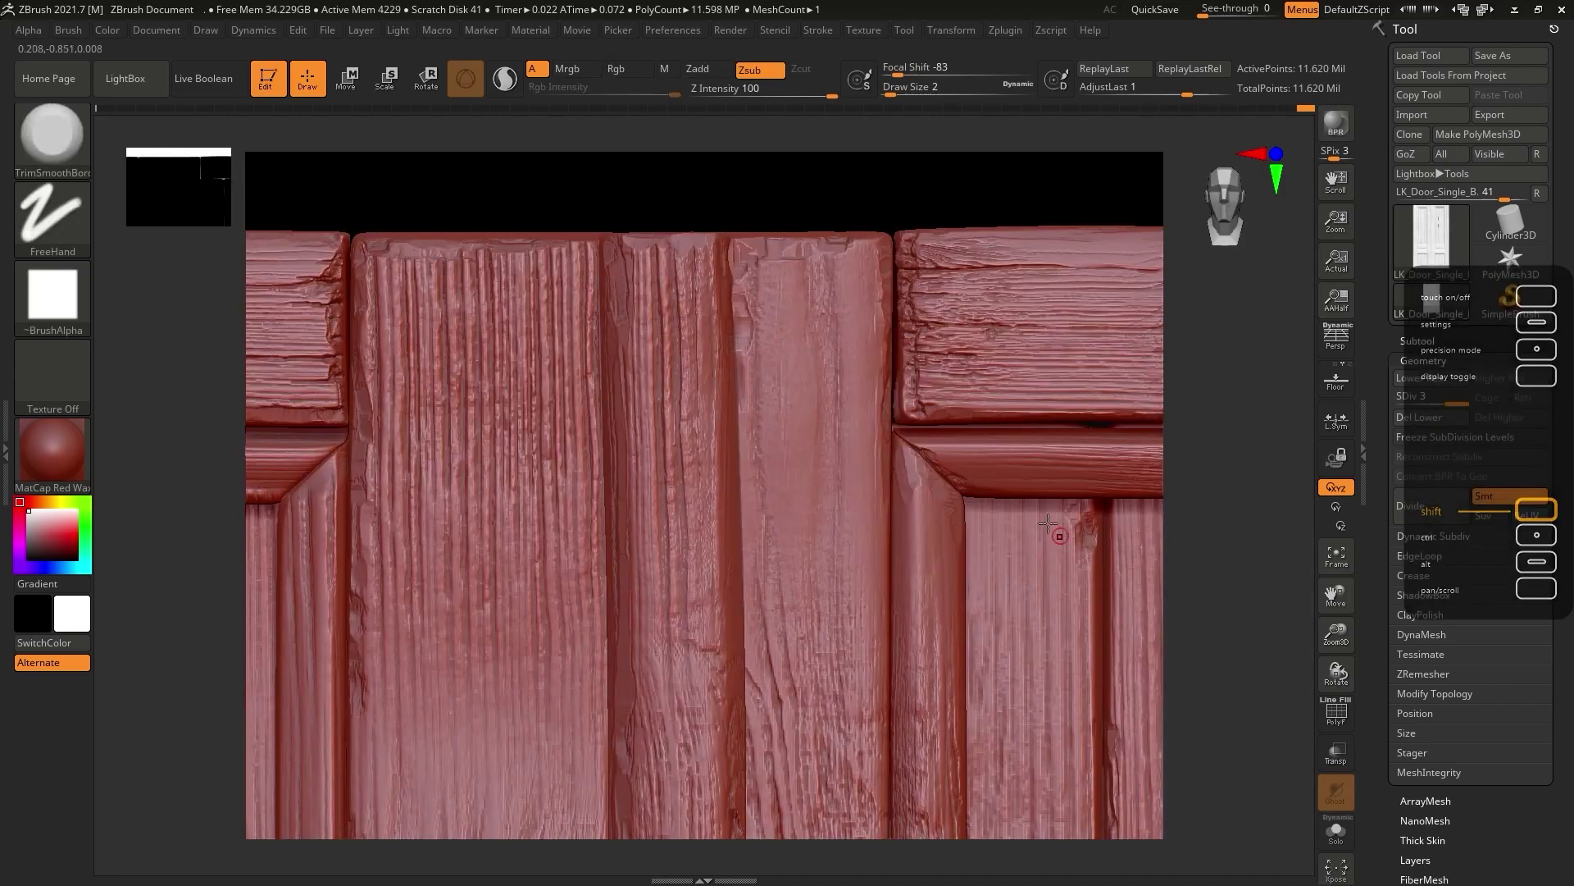
Switch to the DamStandard brush and carve fine cracks into the center stile's top end at Draw Size 1.
key(b)
key(d)
key(s)
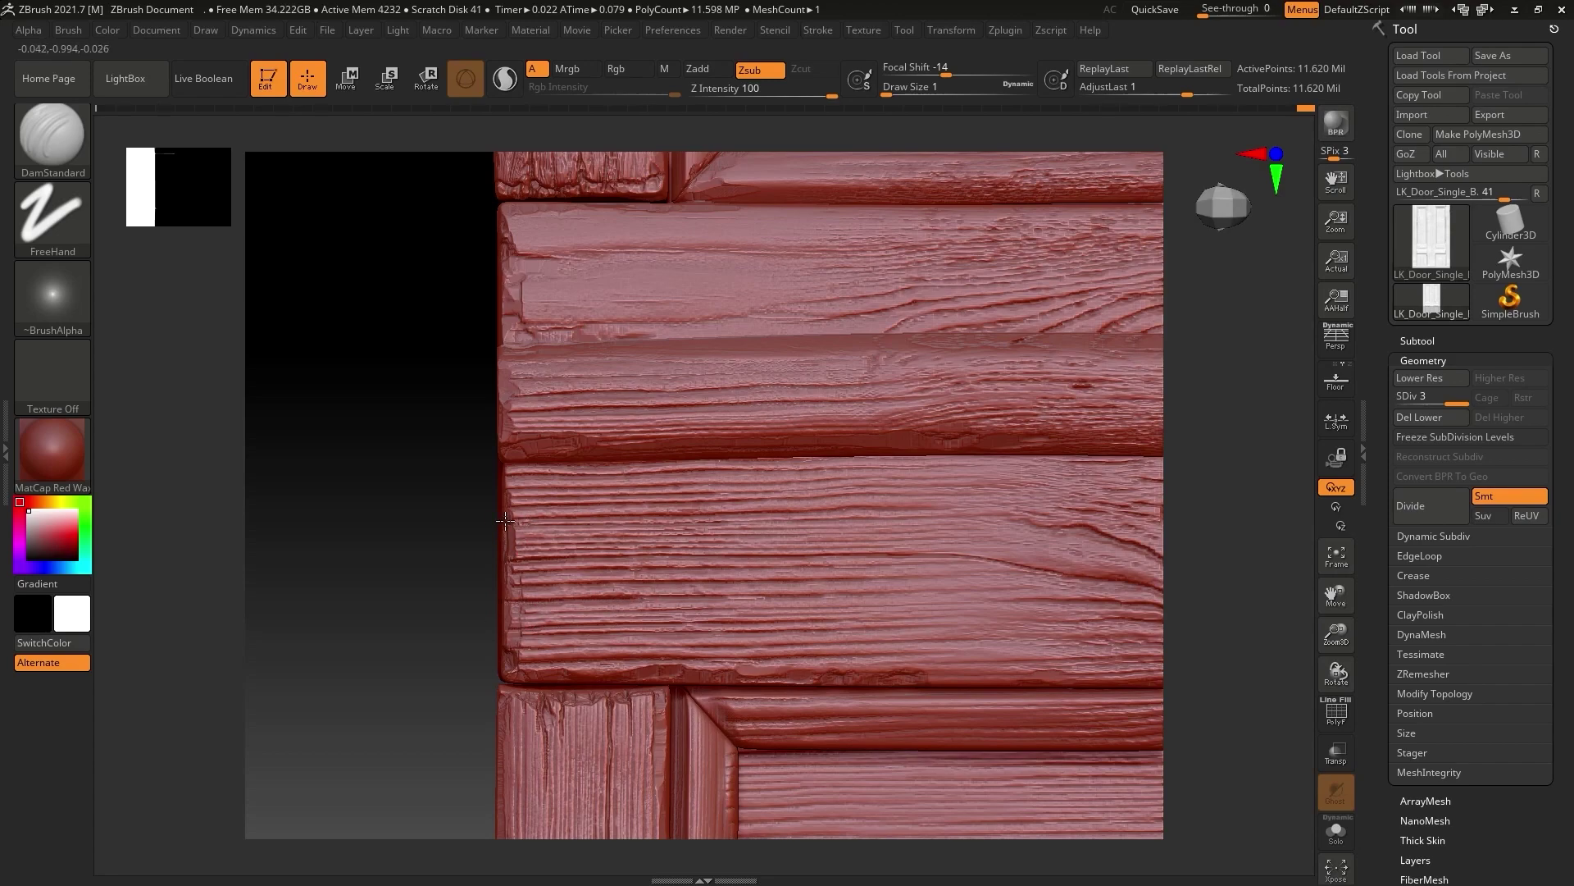
right_drag(486, 521, 499, 472)
right_drag(506, 611, 369, 517)
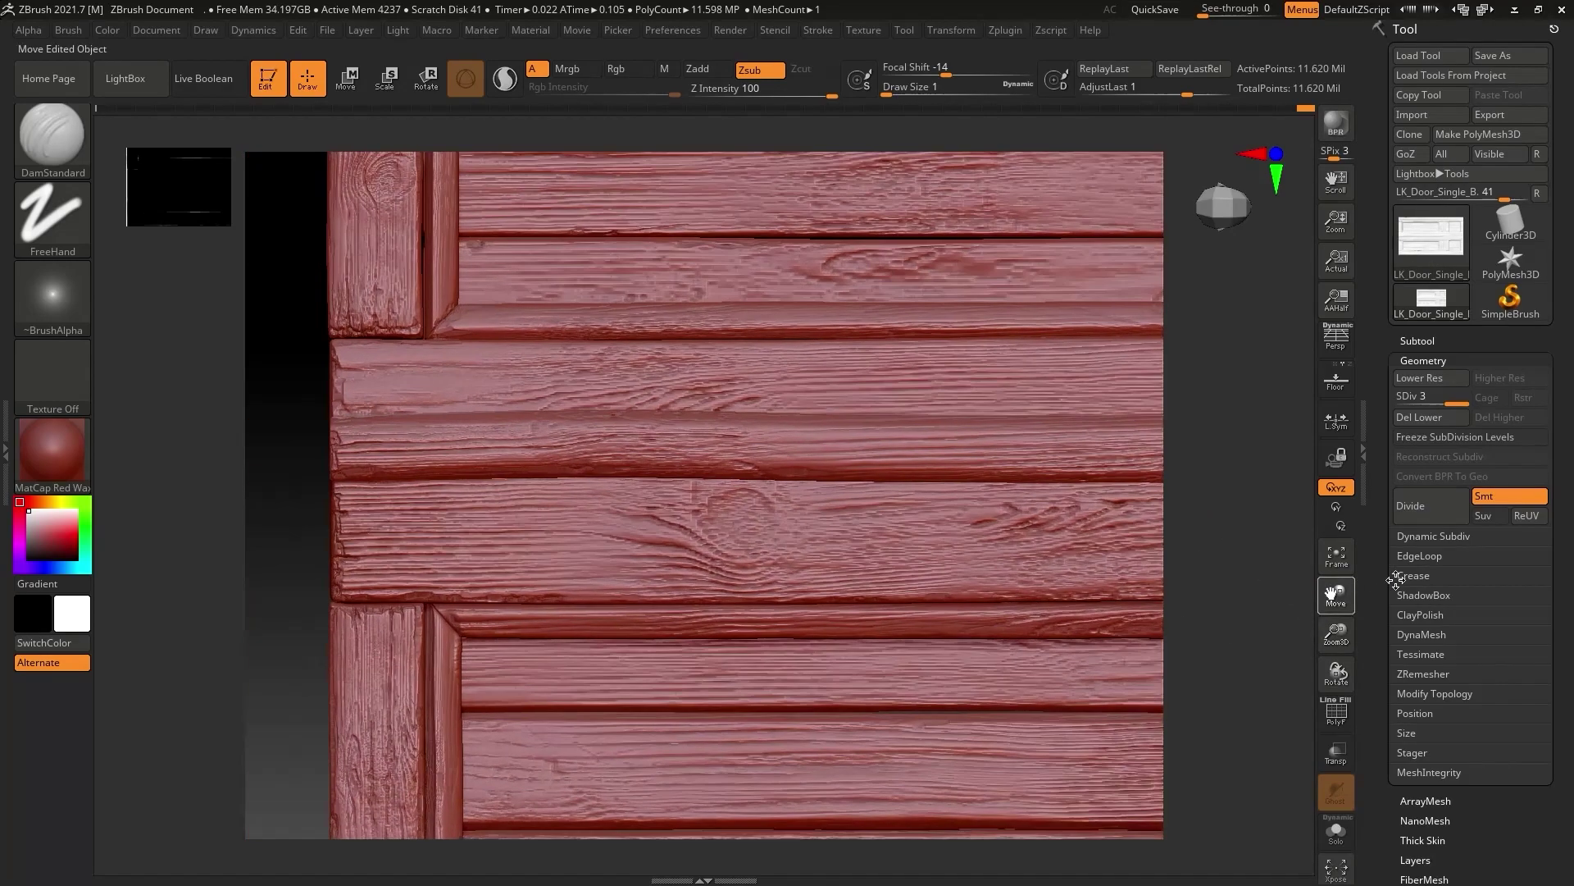
right_drag(344, 453, 381, 456)
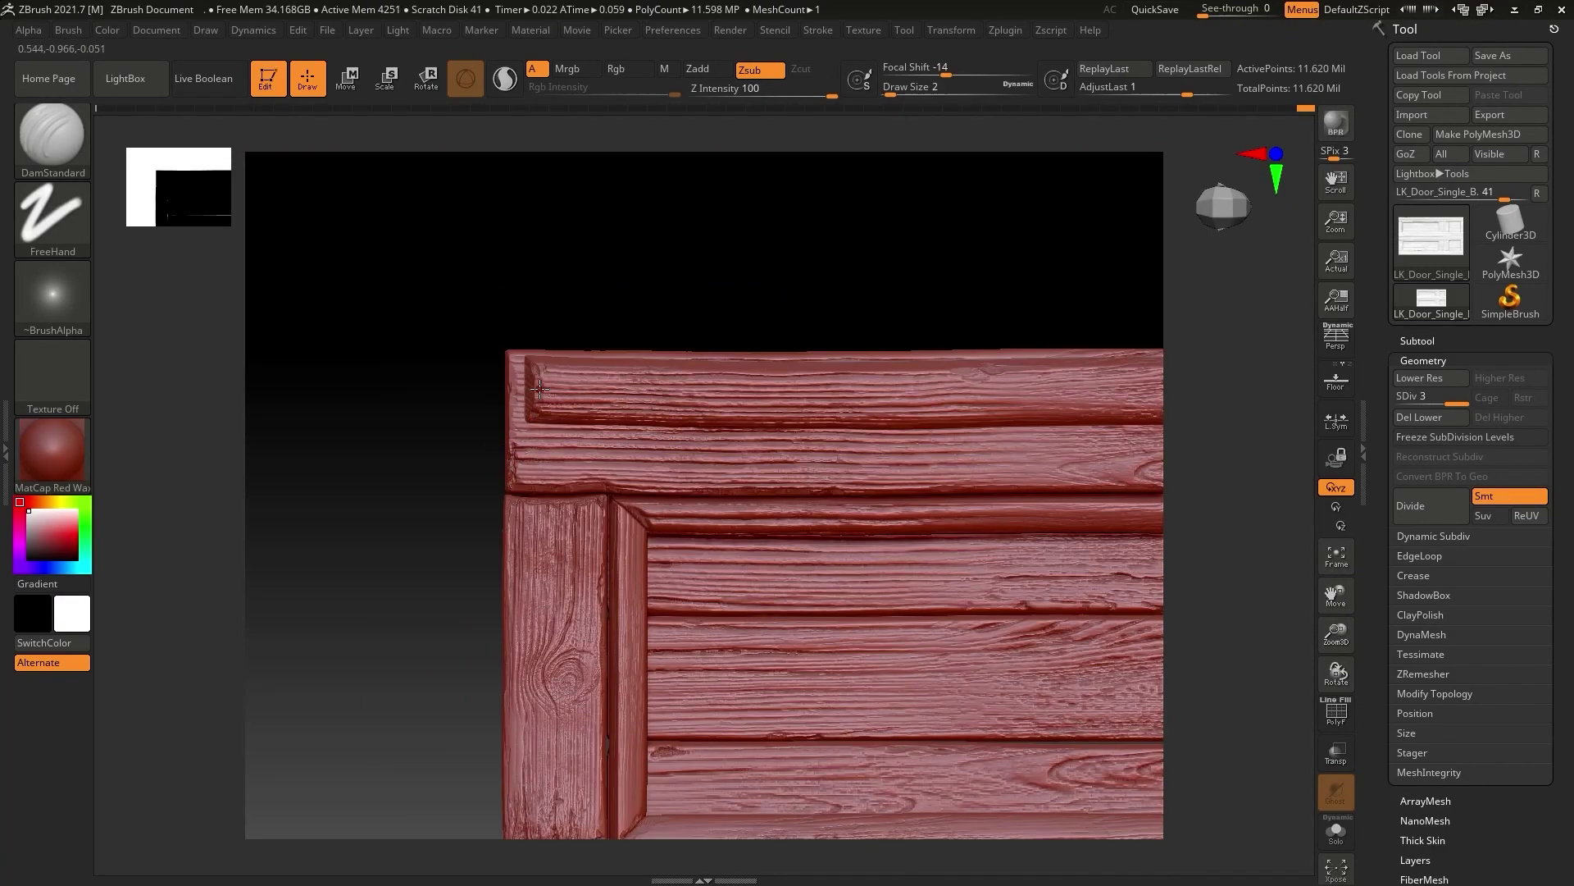
Carve cracks along the grain into the center stile's bottom end with DamStandard at Draw Size 3.
key(shift)
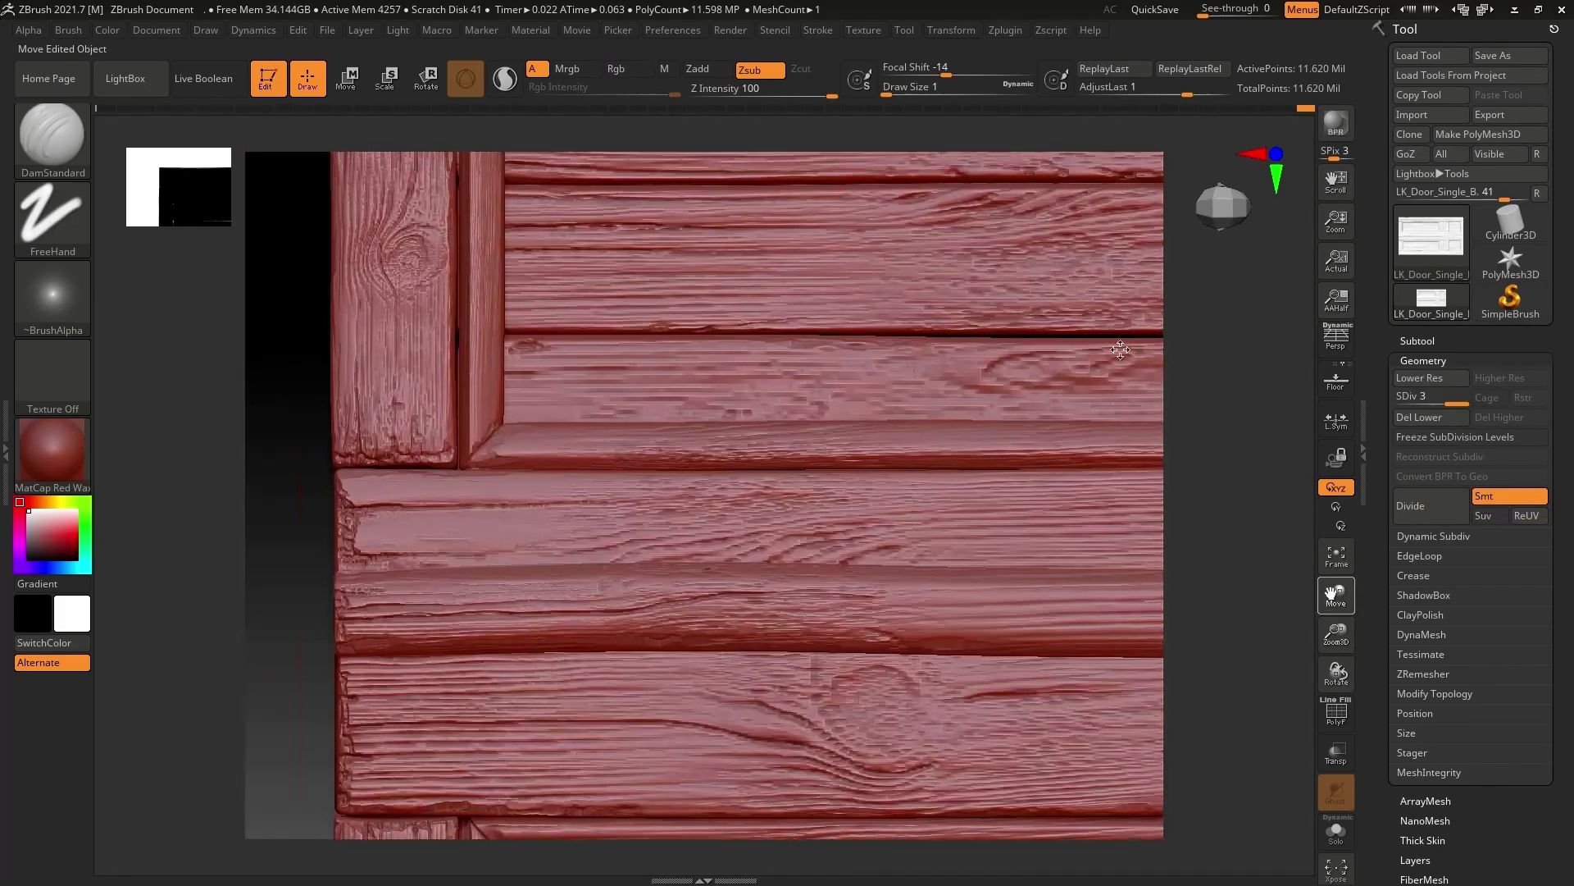
alt+right_drag(1120, 349, 490, 309)
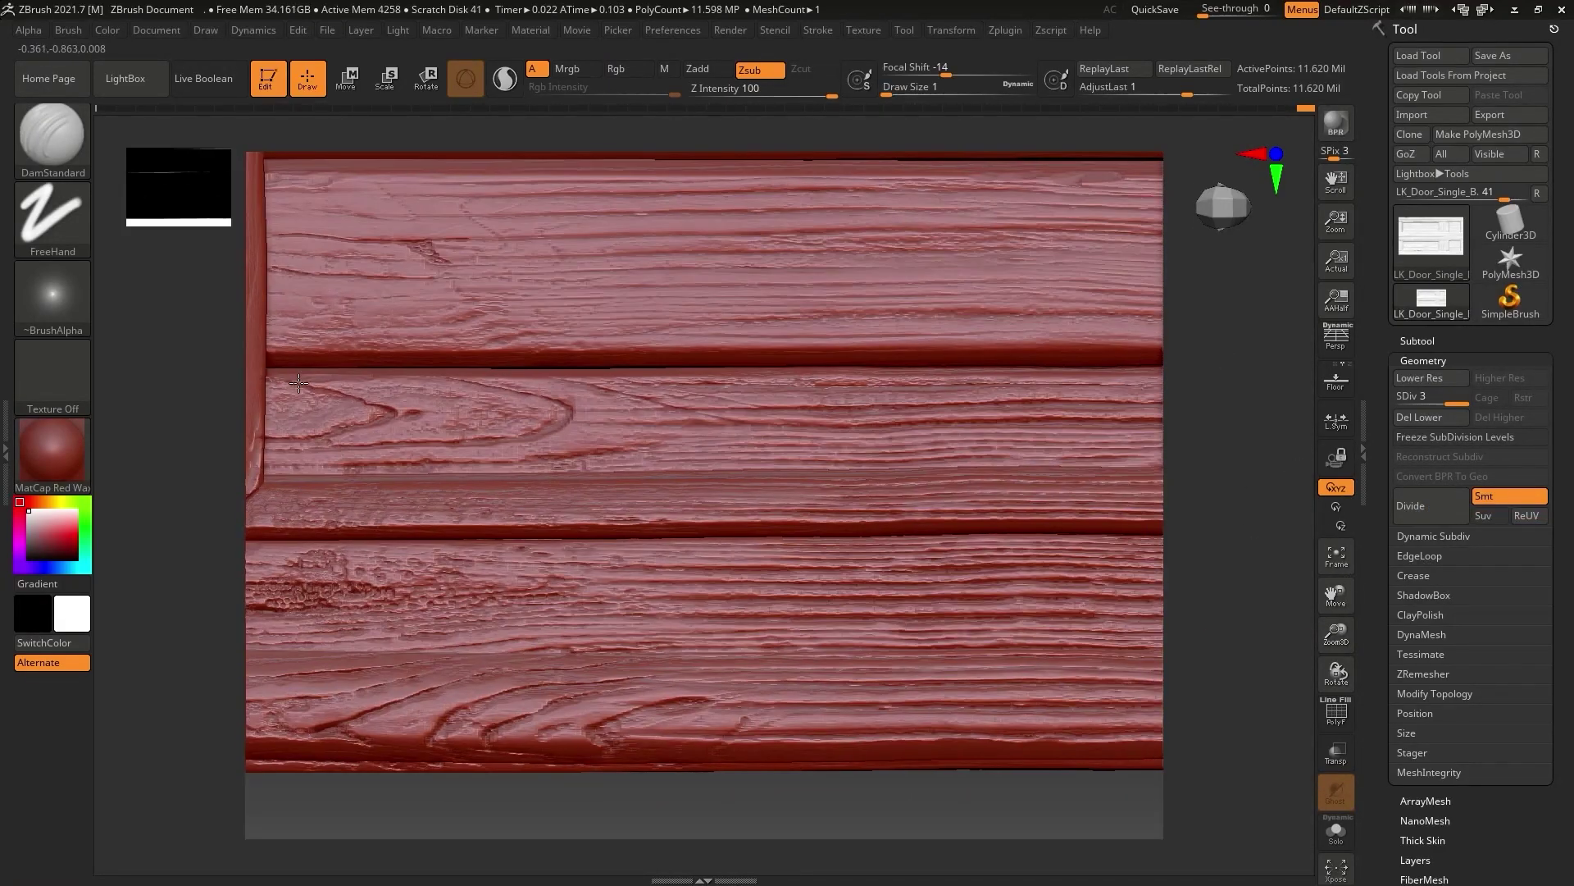
drag(1336, 634, 1355, 707)
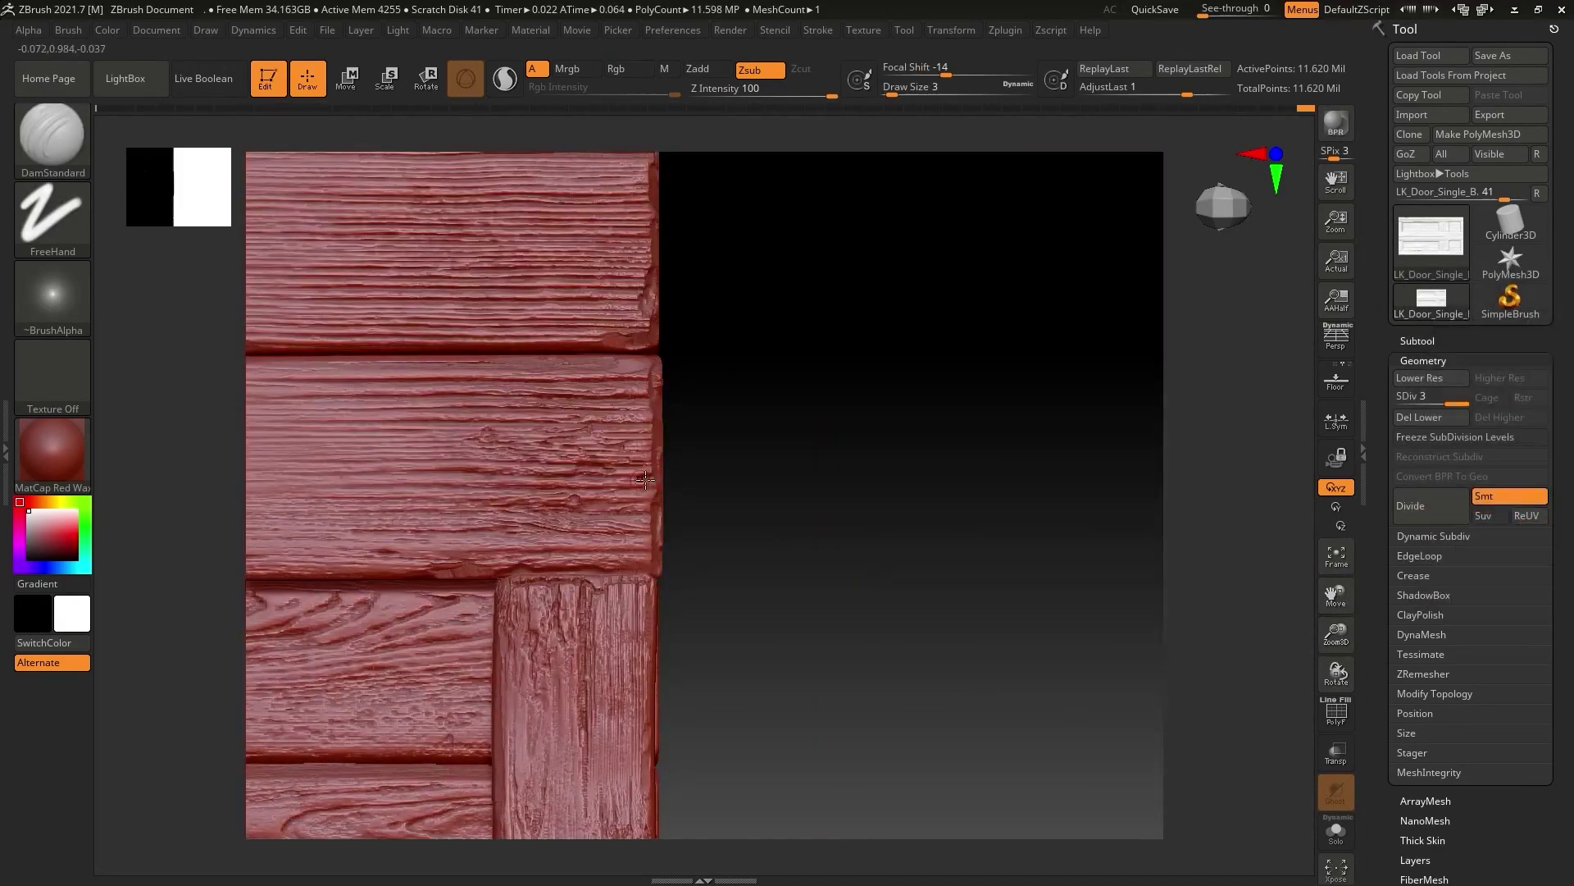
drag(747, 293, 595, 287)
drag(730, 278, 812, 264)
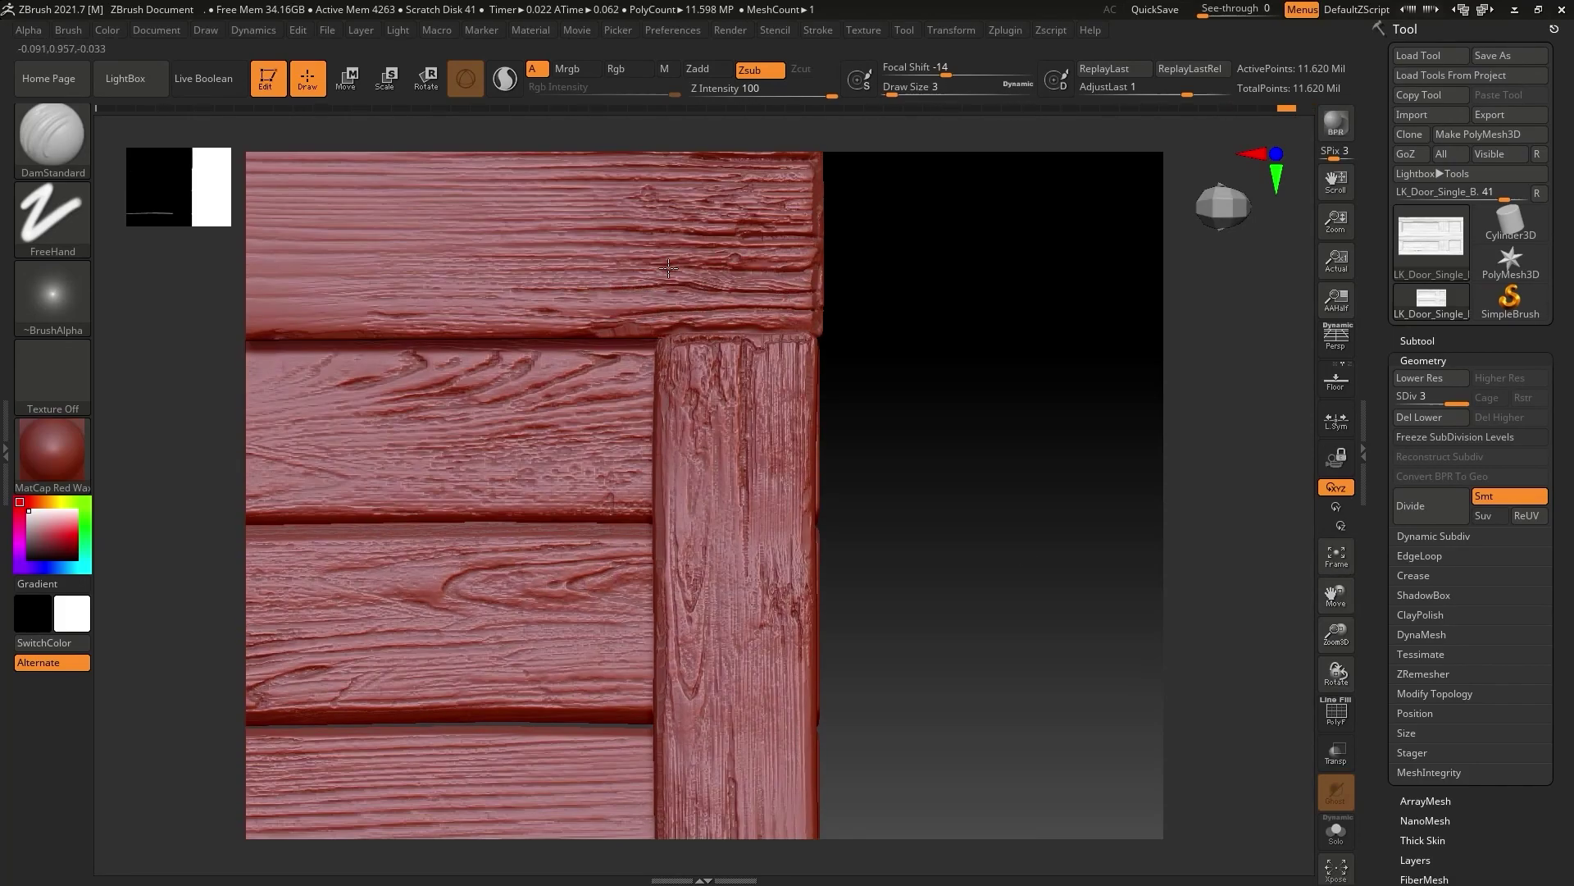
Carve cracks along the grain into the right stile's bottom end with DamStandard, starting at Draw Size 3.
alt+right_drag(812, 264, 919, 508)
right_drag(919, 508, 874, 484)
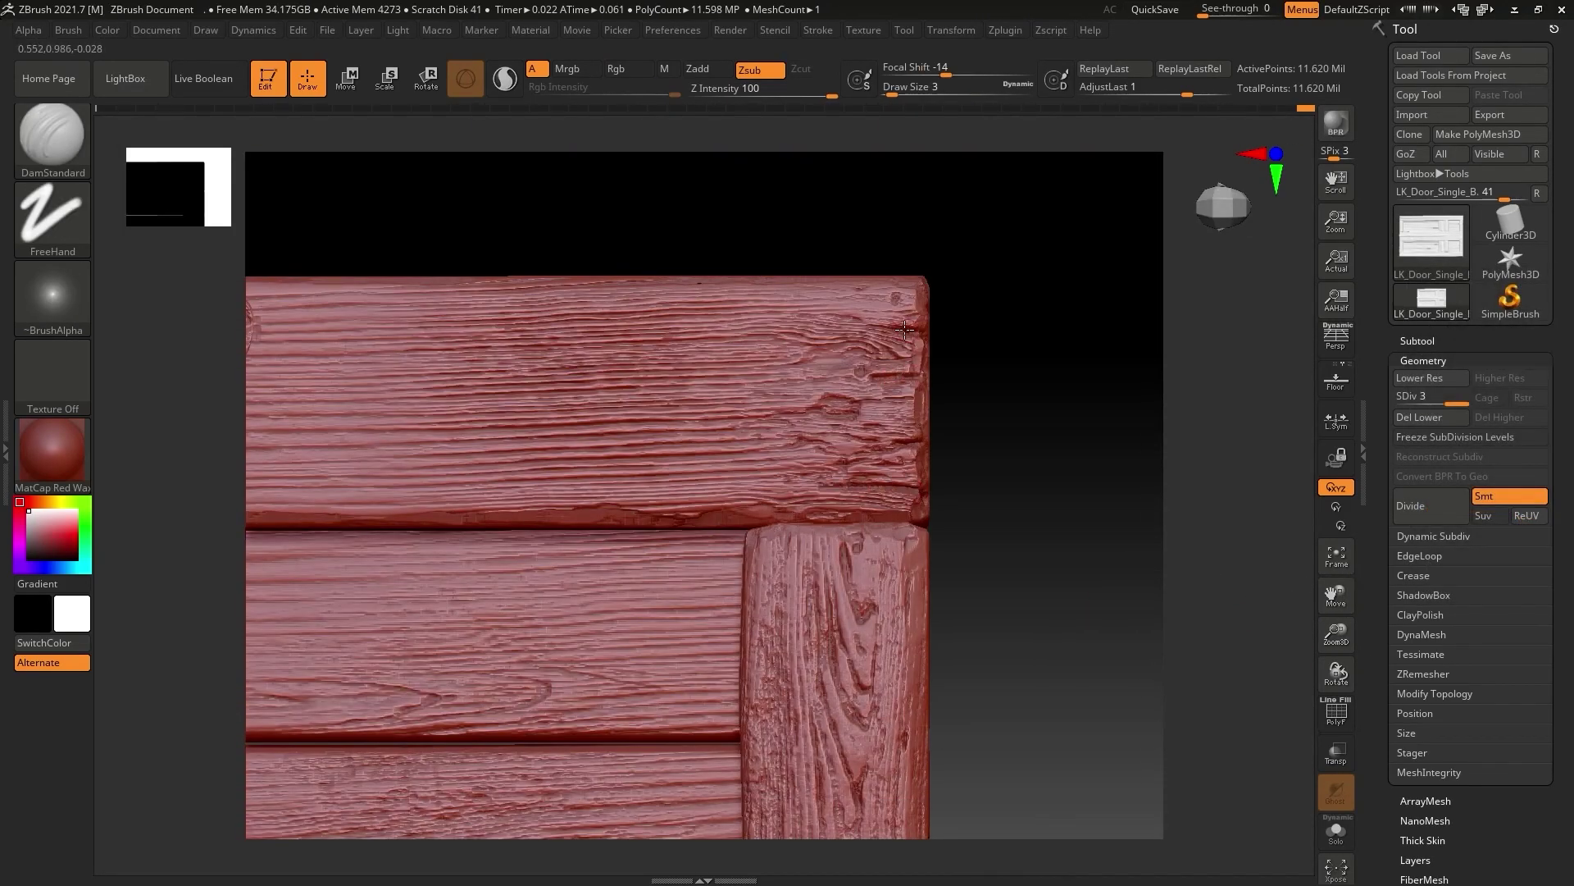
drag(904, 330, 656, 318)
drag(888, 376, 807, 379)
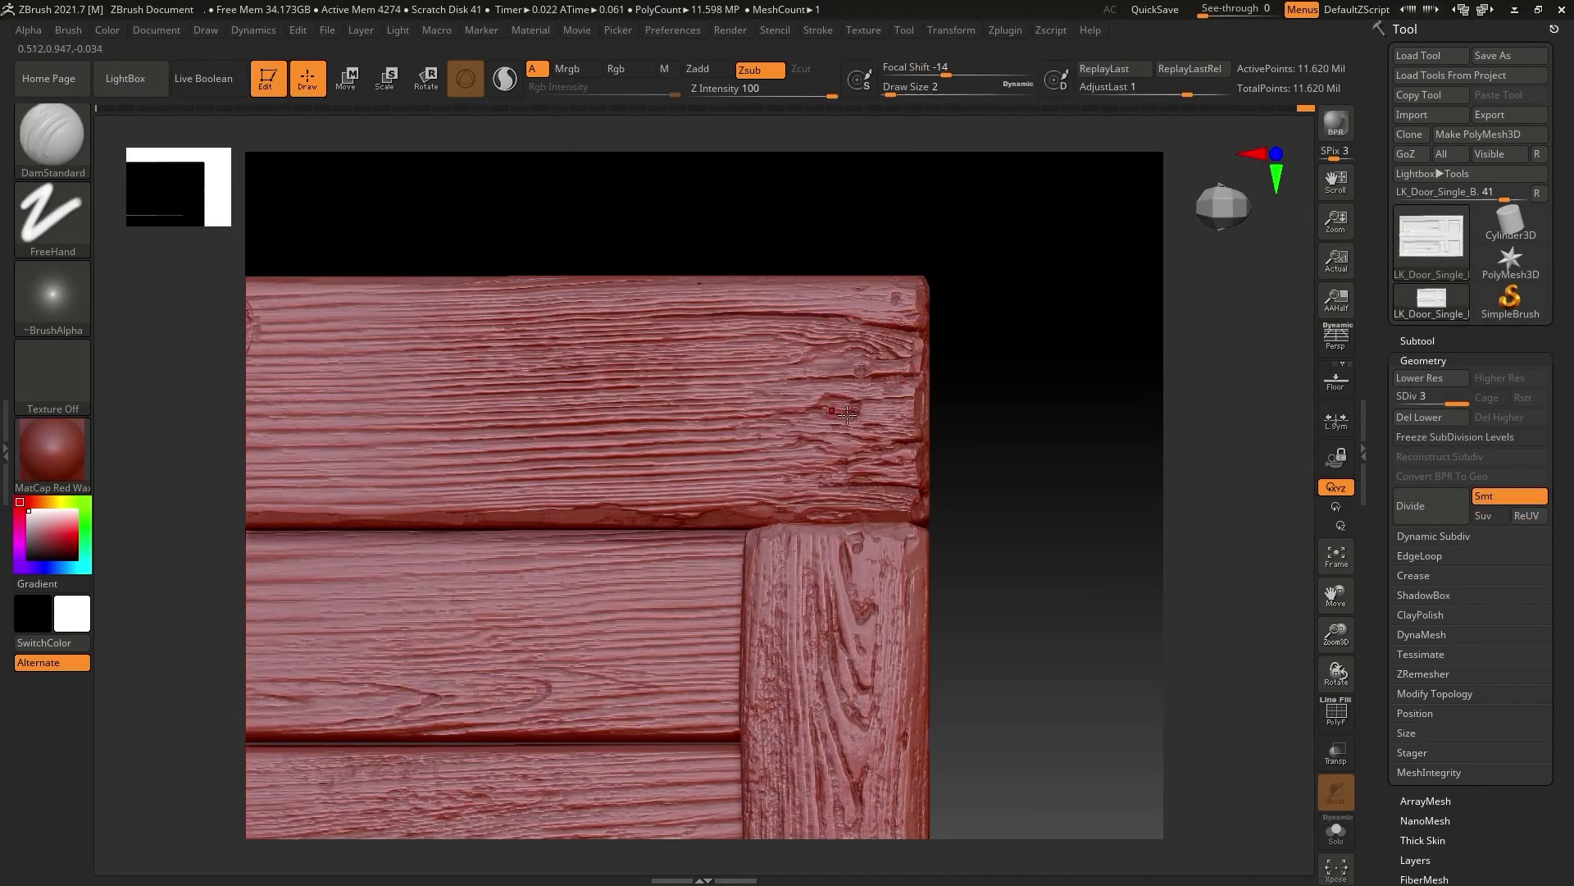